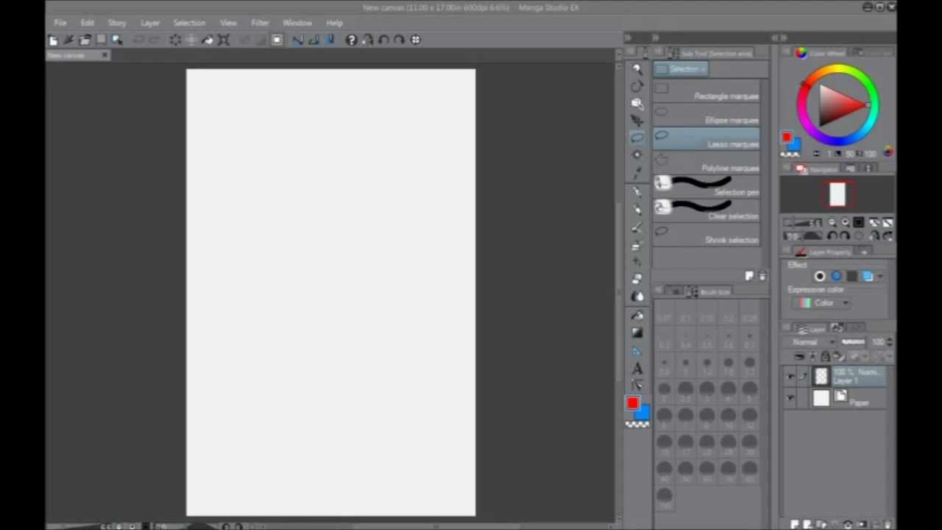
Open the spectacular_blue sketch from the 2Reference folder inside Spectacular Z.
click(60, 23)
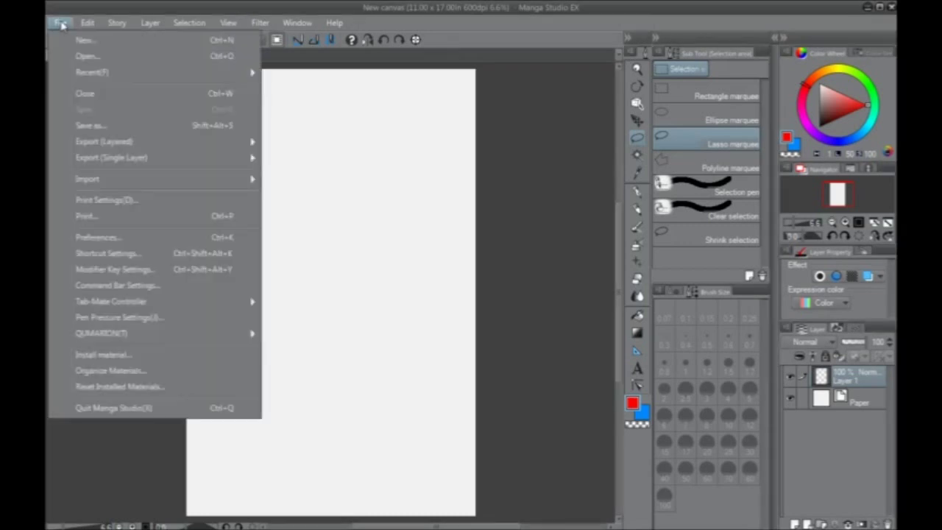
mouse_move(102, 78)
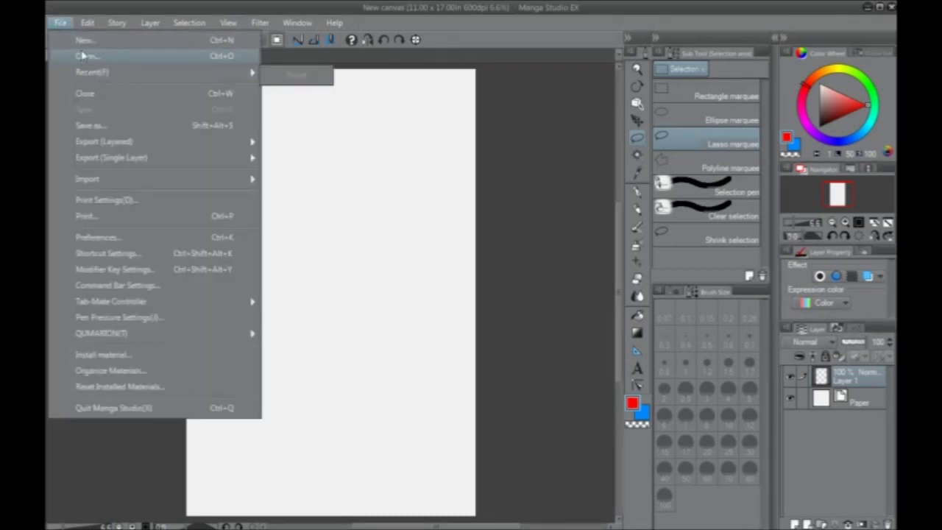
click(87, 57)
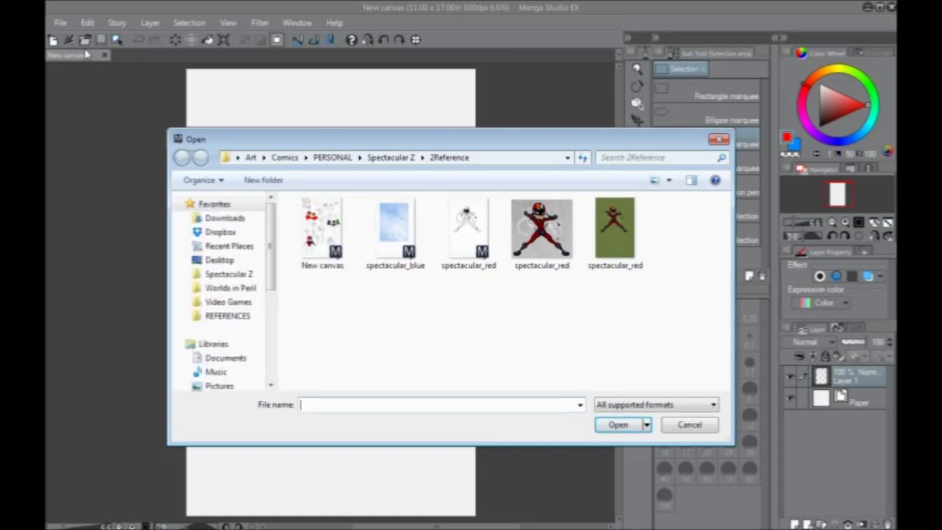
click(228, 274)
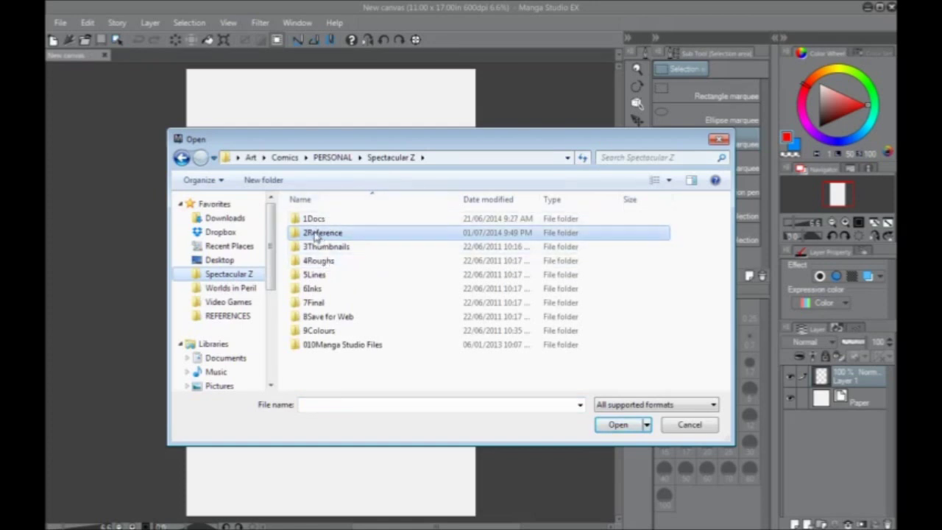
double_click(318, 234)
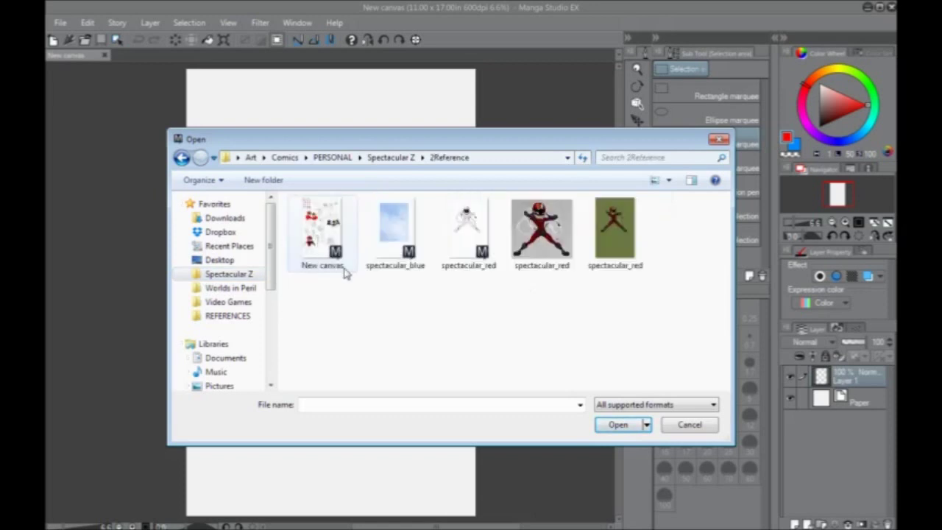
key(Escape)
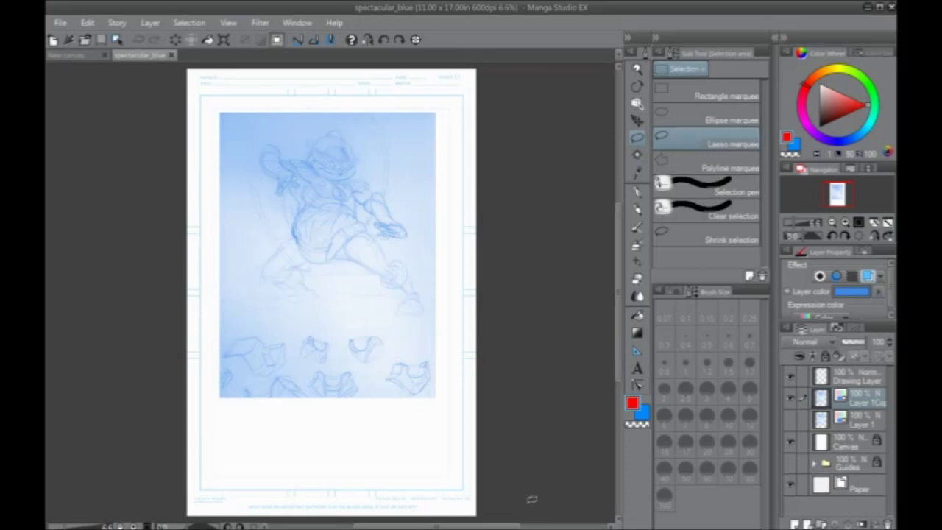
drag(313, 284, 345, 329)
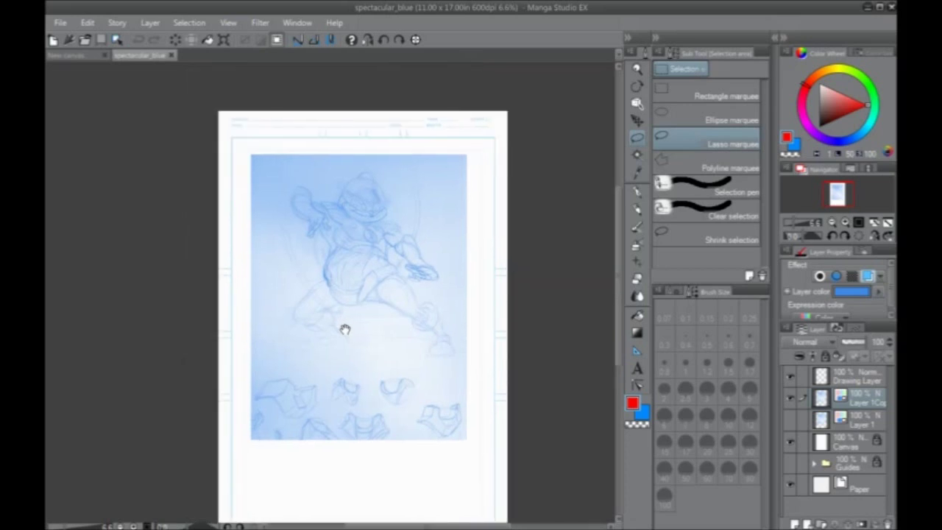
scroll(331, 230, up, 3)
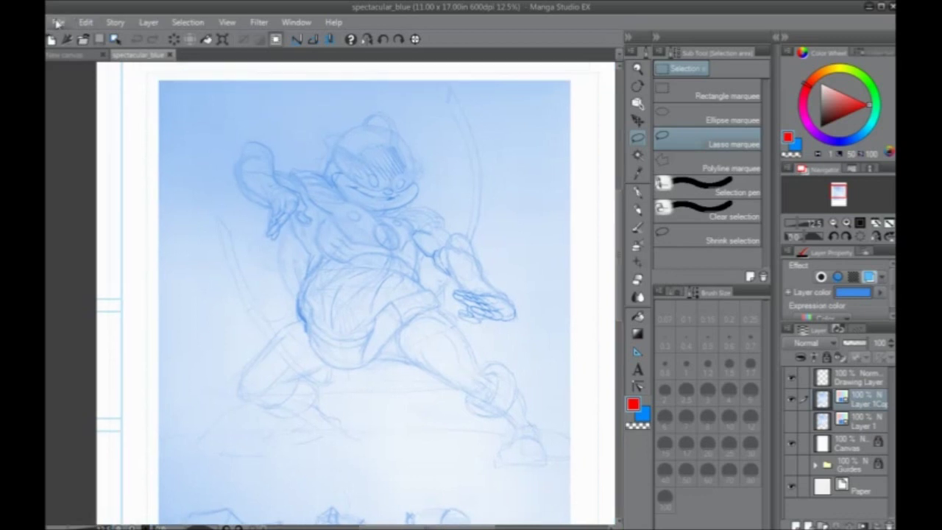
Open the inked spectacular_red Manga Studio drawing from the 2Reference folder.
click(59, 22)
click(177, 9)
click(58, 22)
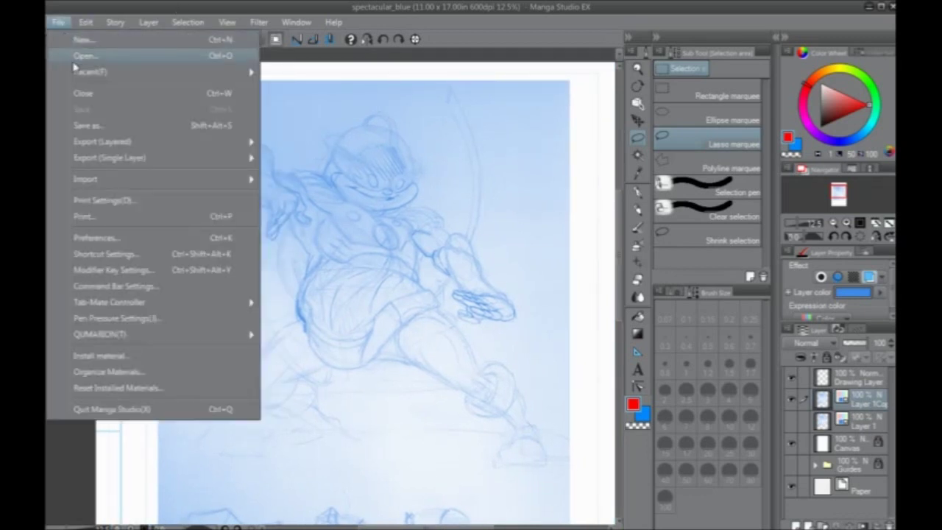
click(83, 56)
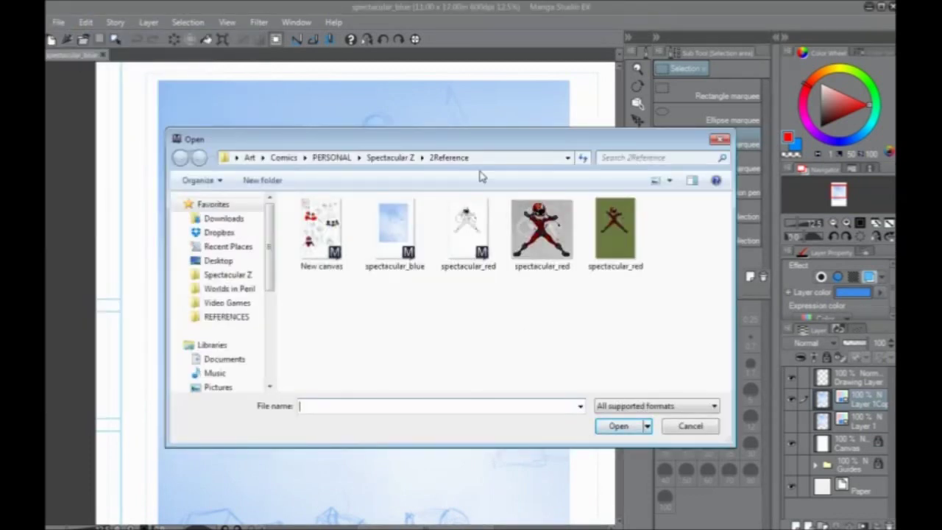
click(468, 243)
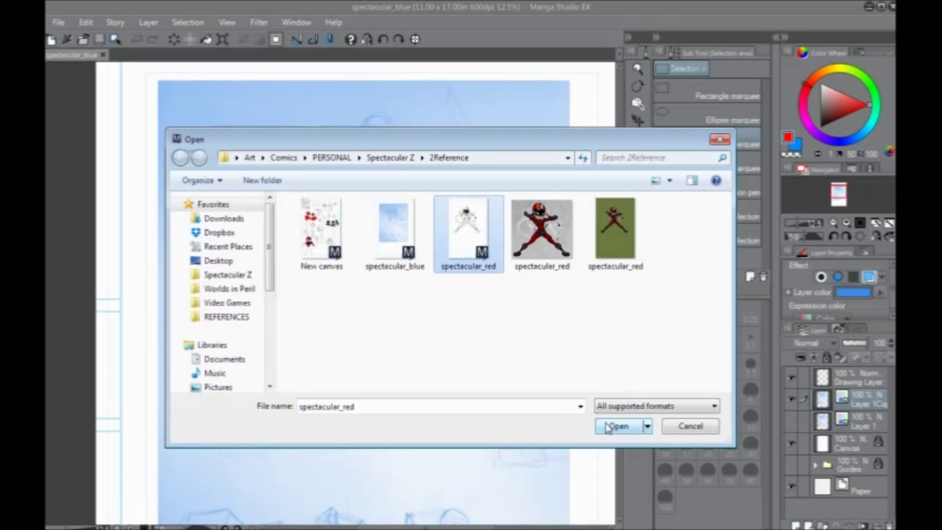
click(616, 425)
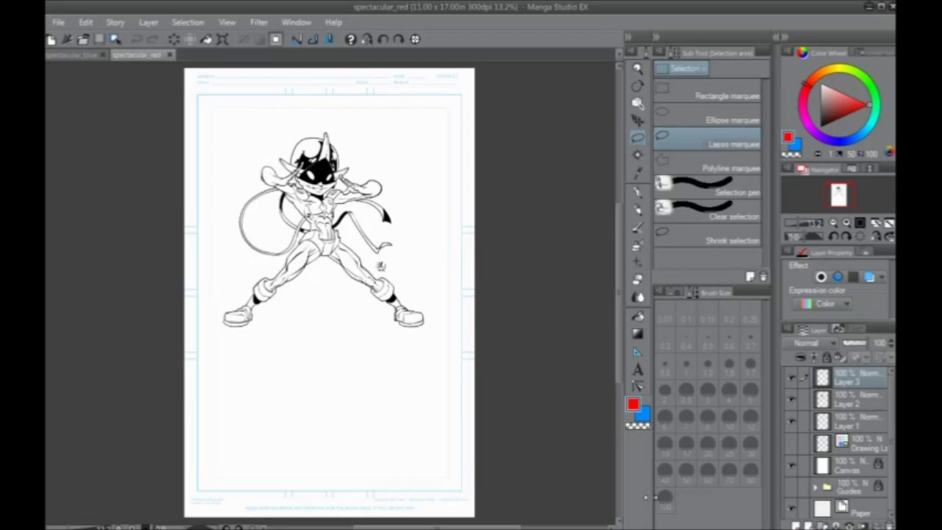
Turn Layer 3's visibility off and back on, and add a new layer above it.
key(ctrl+plus)
key(ctrl+plus)
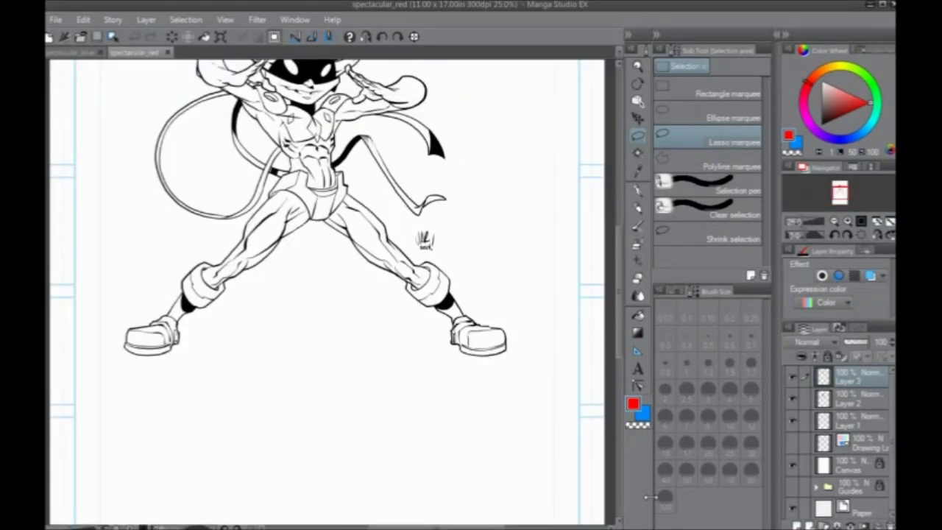
drag(301, 215, 361, 334)
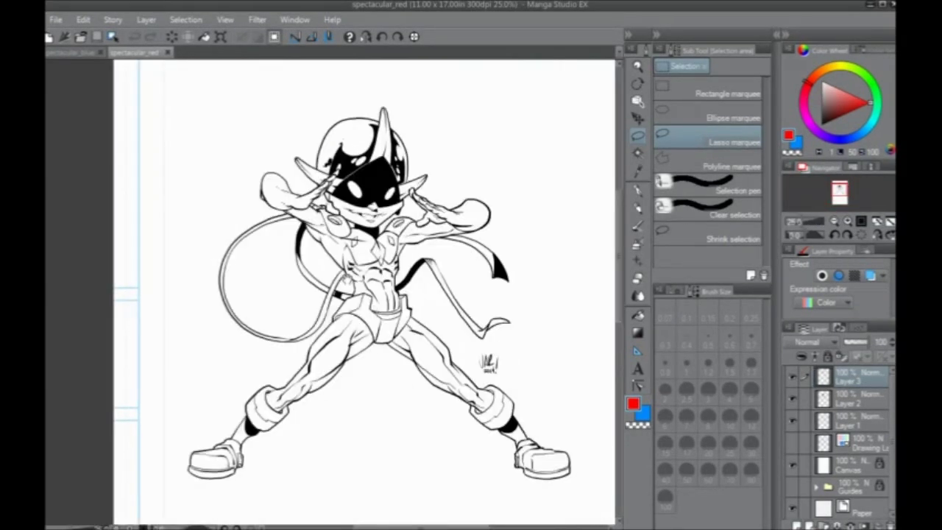
scroll(323, 360, up, 3)
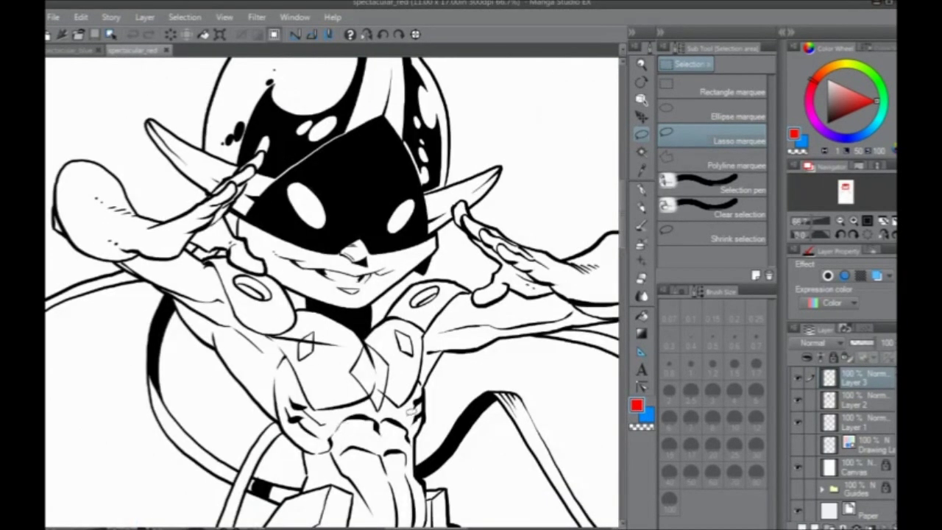
click(799, 399)
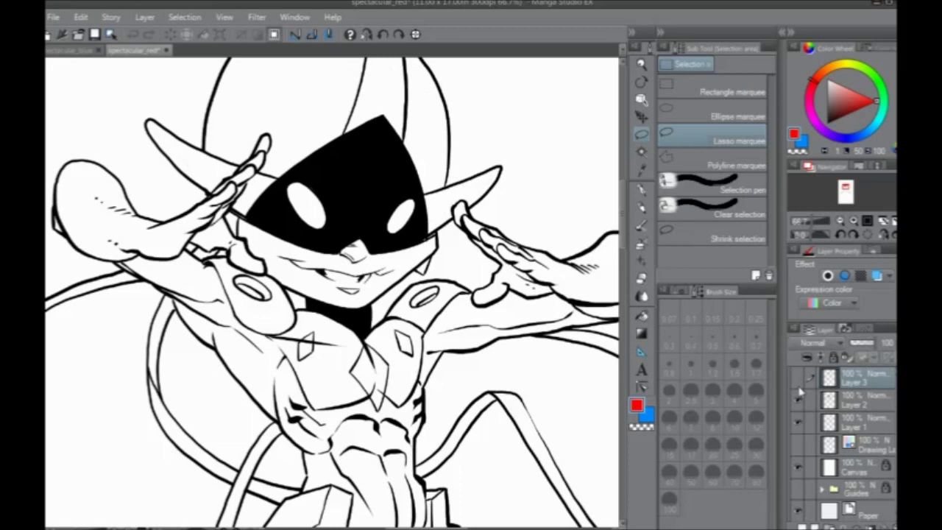
click(798, 377)
key(ctrl+shift+n)
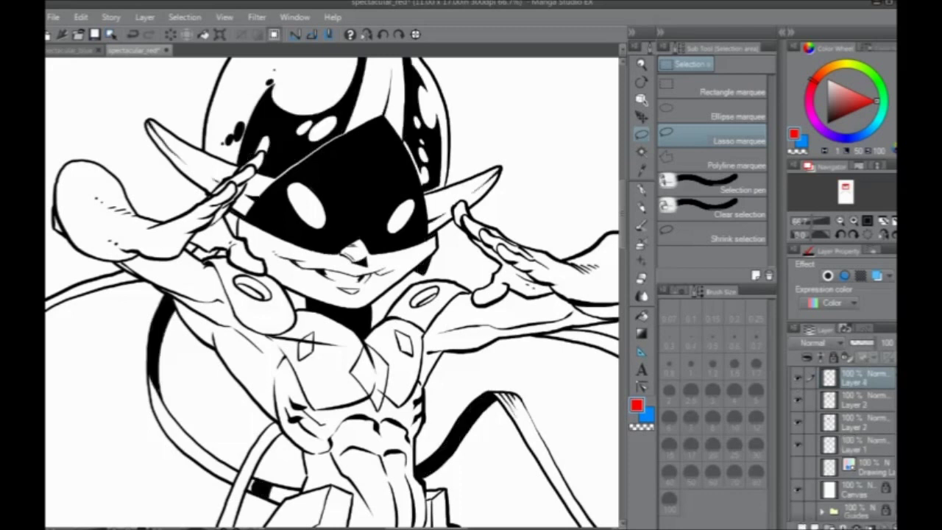
Set the drawing colour to black and choose the Mapping pen.
click(827, 123)
drag(298, 269, 319, 292)
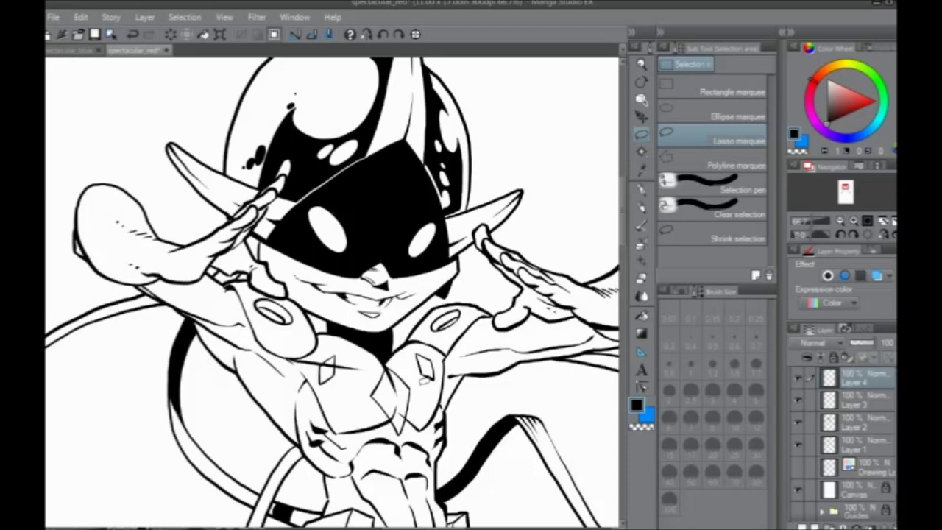
drag(332, 329, 324, 292)
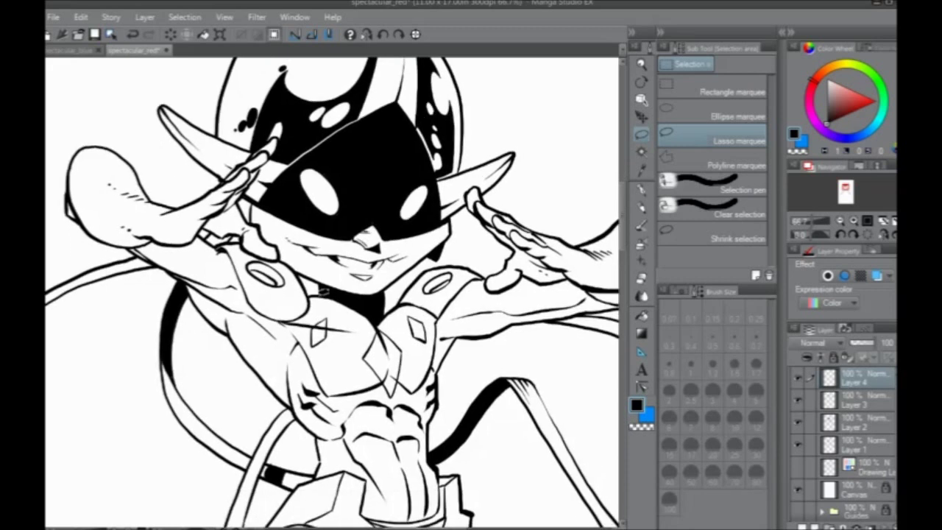
click(641, 193)
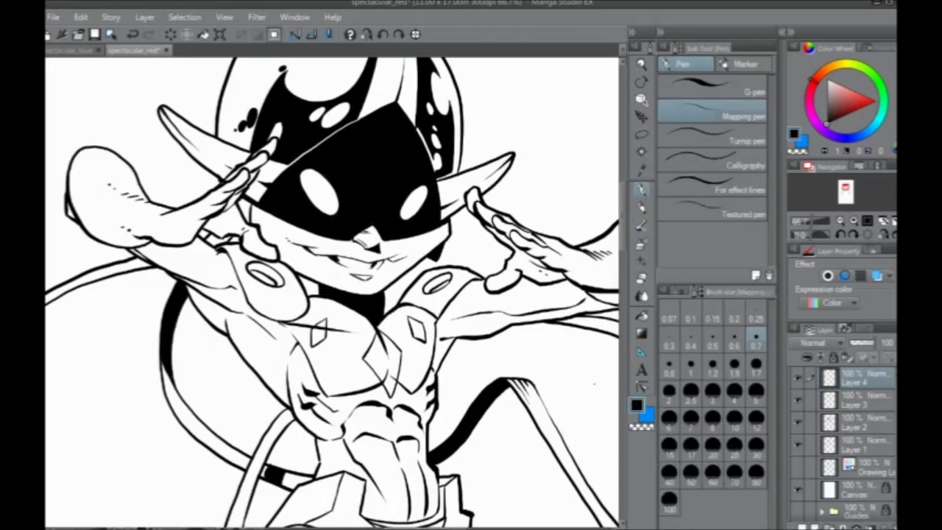
Try out Mapping pen strokes across the character's chest and arm, and undo them.
mouse_move(477, 290)
mouse_down()
mouse_move(446, 340)
mouse_move(409, 368)
mouse_up()
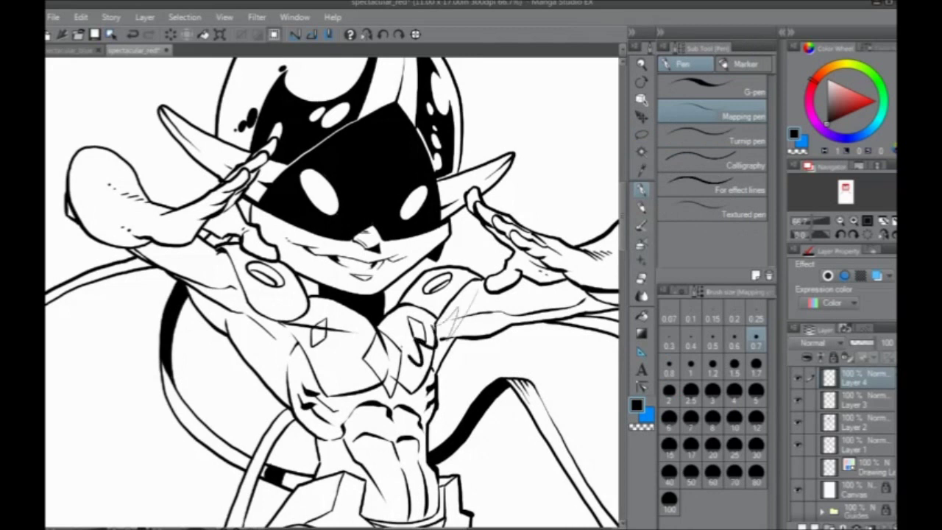
key(ctrl+z)
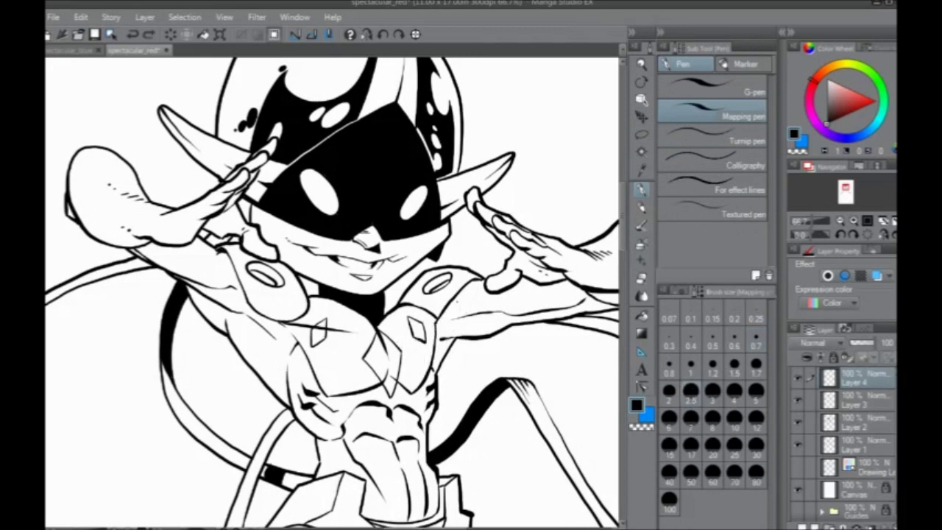
key(ctrl+y)
key(ctrl+y)
key(ctrl+z)
key(ctrl+z)
Set the Mapping pen's brush size to 1.7 and undo any trial strokes made with it.
click(751, 369)
key(ctrl+y)
key(ctrl+y)
key(ctrl+z)
key(ctrl+z)
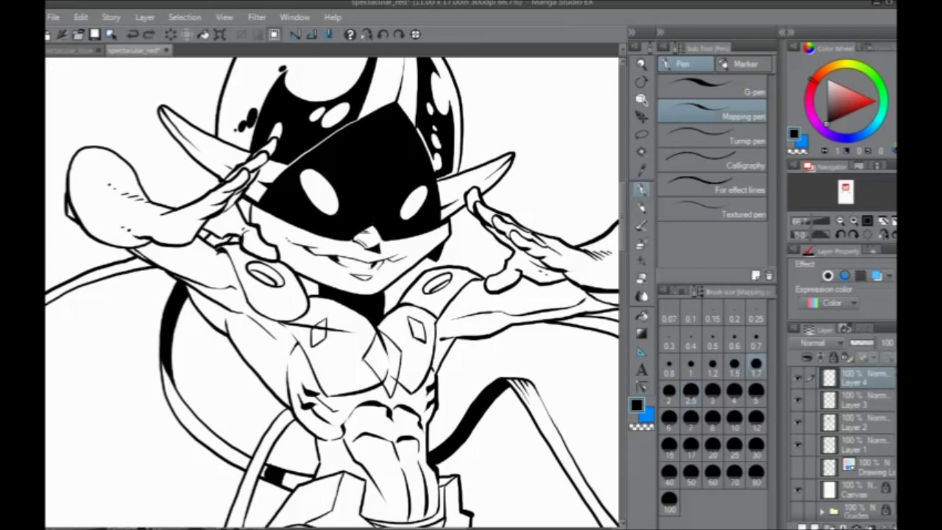
Ink facet lines inside the diamond gems on the character's chest, working on a rotated canvas with the palettes hidden.
key(Tab)
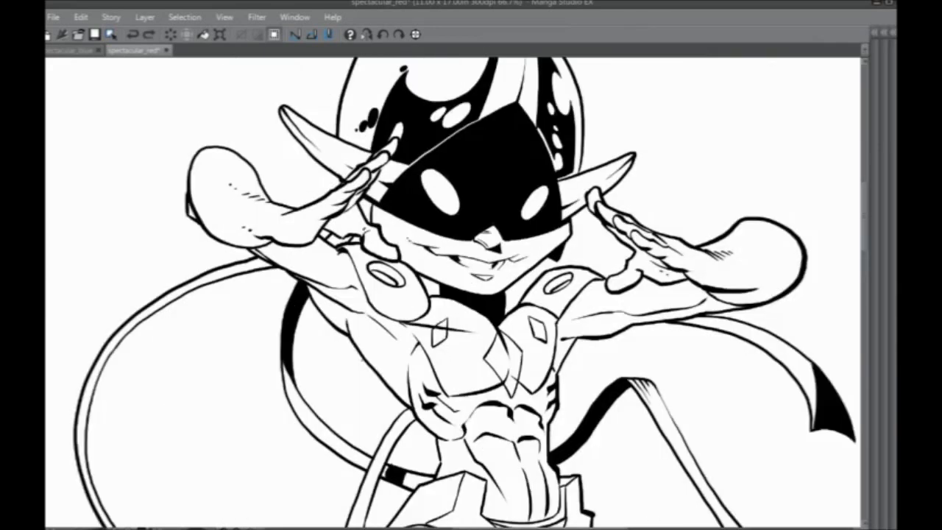
scroll(362, 359, up, 1)
drag(364, 287, 378, 274)
drag(234, 194, 360, 477)
drag(462, 100, 460, 259)
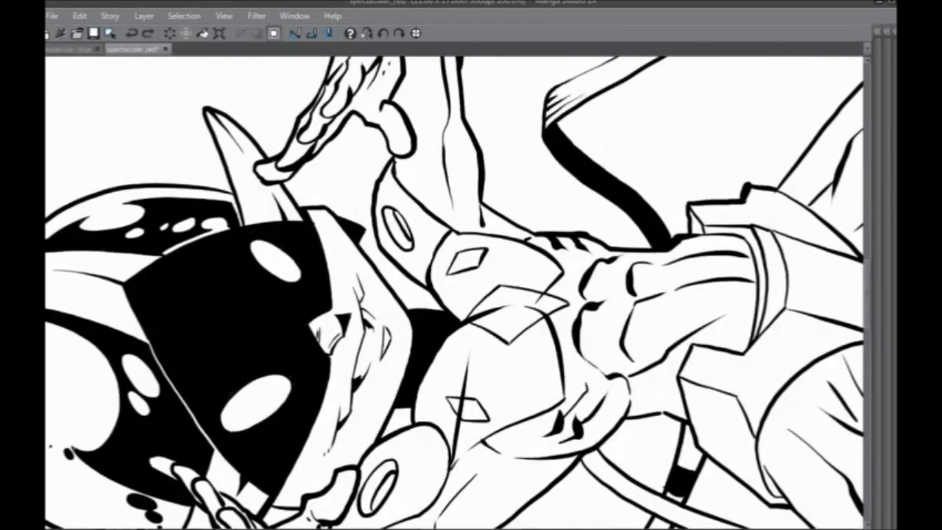
drag(498, 287, 509, 344)
drag(462, 421, 473, 402)
drag(457, 317, 447, 394)
drag(450, 328, 470, 343)
drag(357, 342, 360, 306)
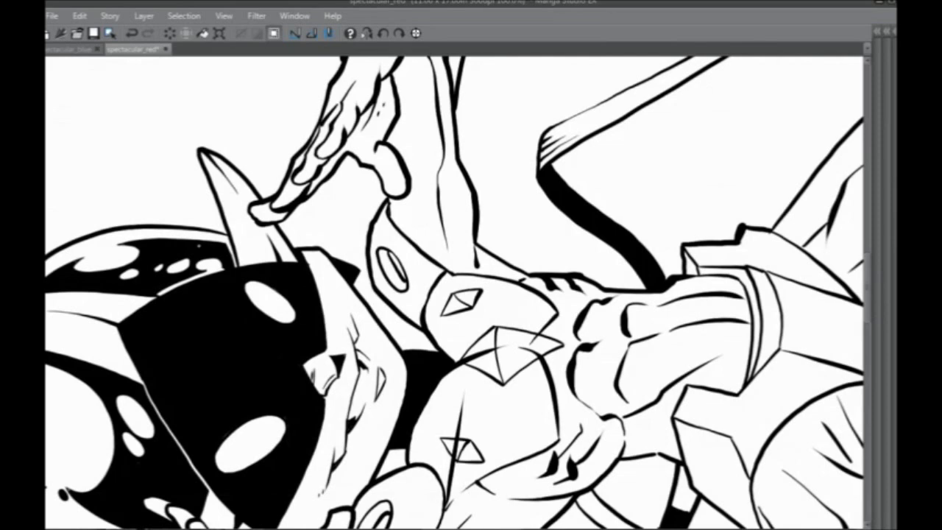
Examine the drawing in an unrotated, horizontally mirrored view, flip it back to normal and look over the whole figure.
click(367, 35)
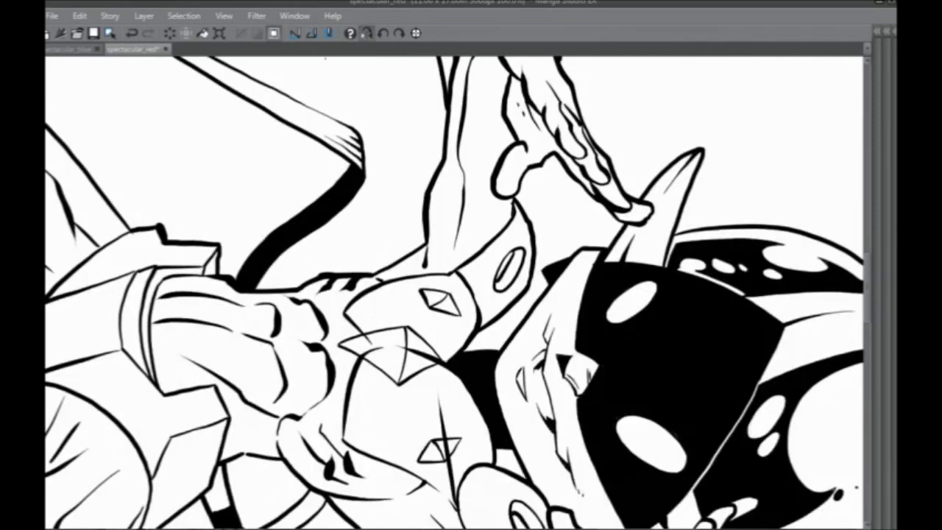
click(416, 33)
drag(388, 325, 312, 407)
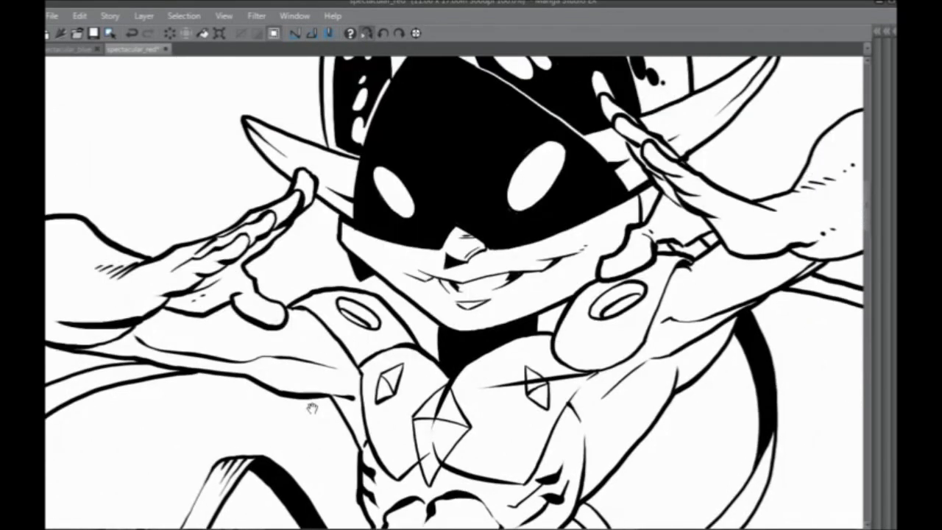
drag(387, 274, 339, 274)
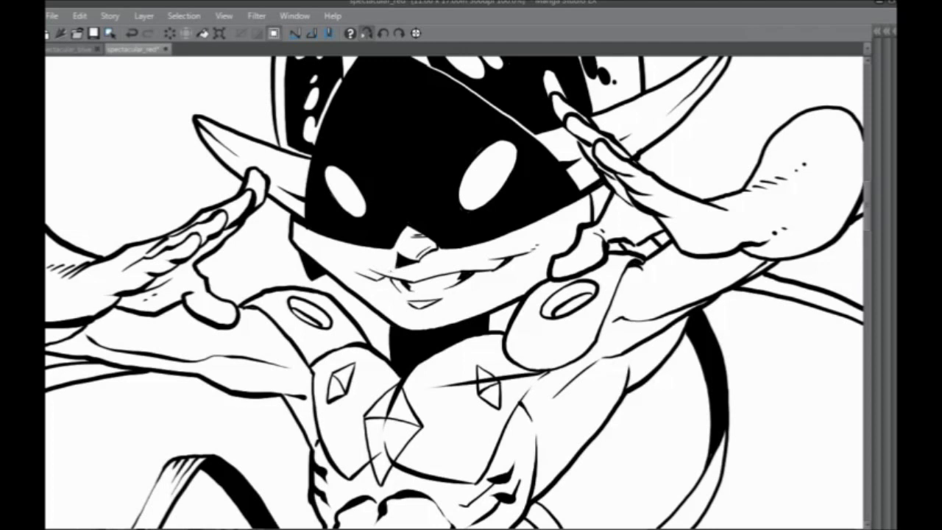
drag(414, 276, 471, 262)
drag(385, 270, 370, 265)
click(366, 34)
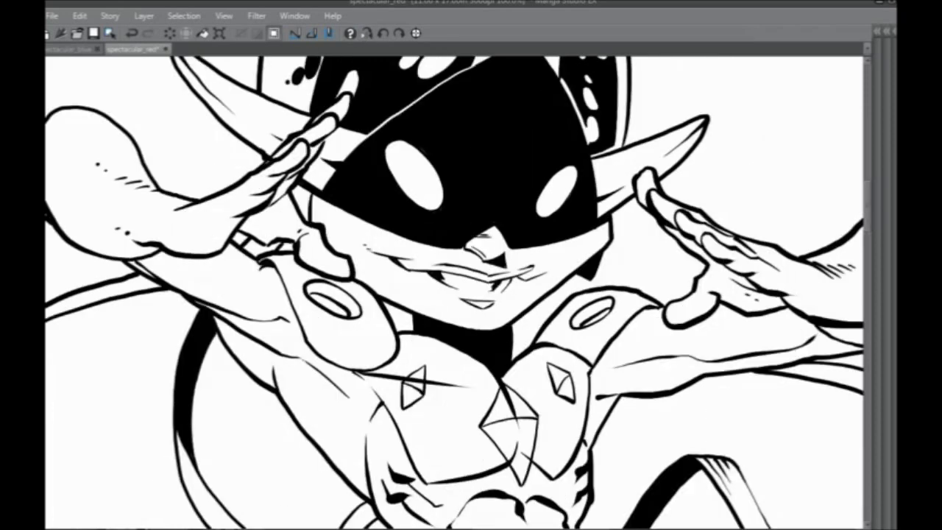
scroll(228, 269, down, 5)
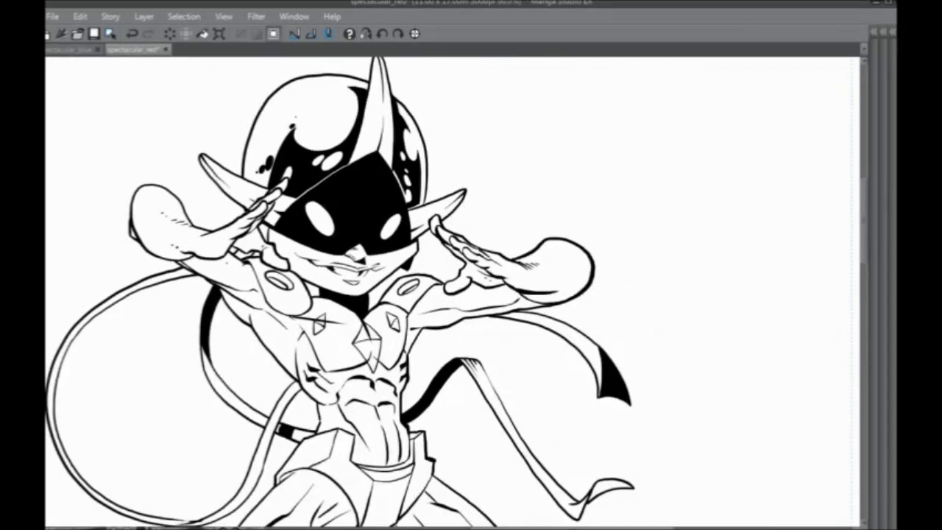
scroll(228, 264, down, 1)
scroll(227, 265, up, 1)
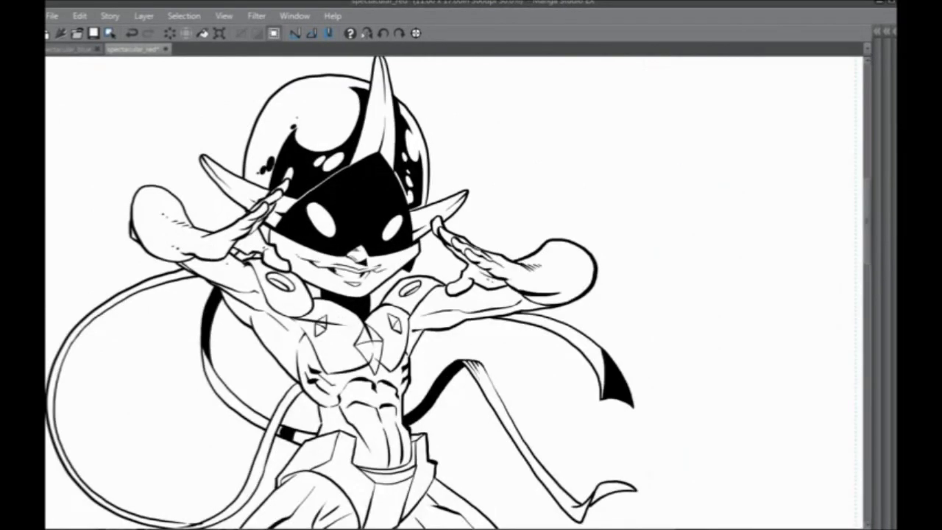
Show the palettes again, switch Layer 2's visibility off and on, and make Layer 2 the active layer.
key(Tab)
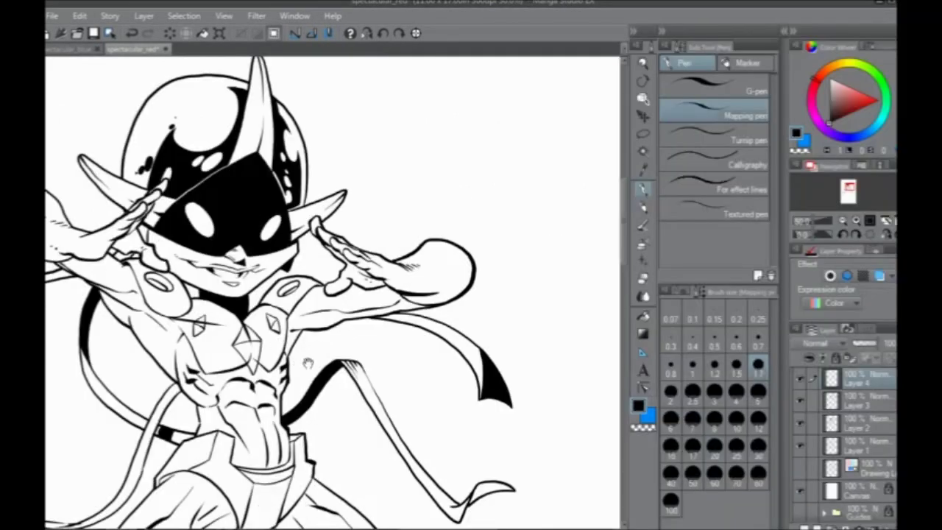
drag(298, 364, 371, 323)
click(800, 426)
click(800, 425)
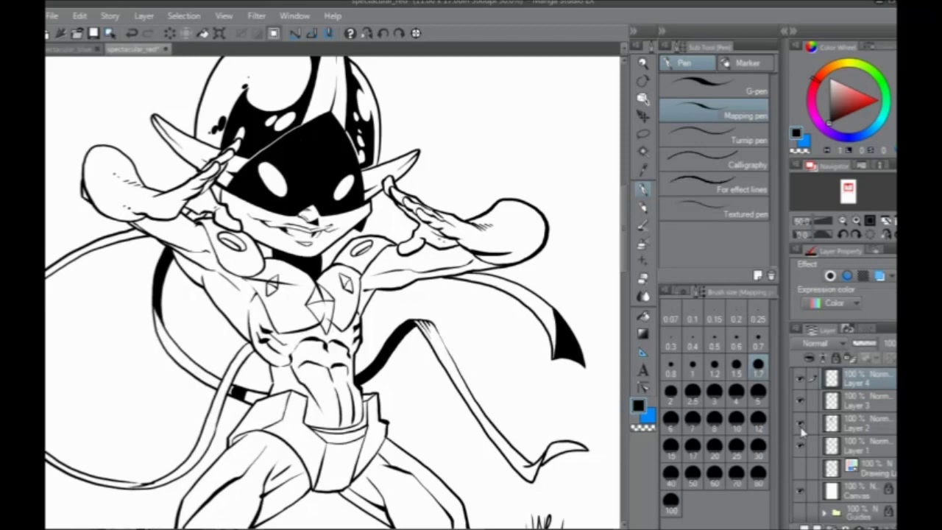
click(809, 425)
key(ctrl+plus)
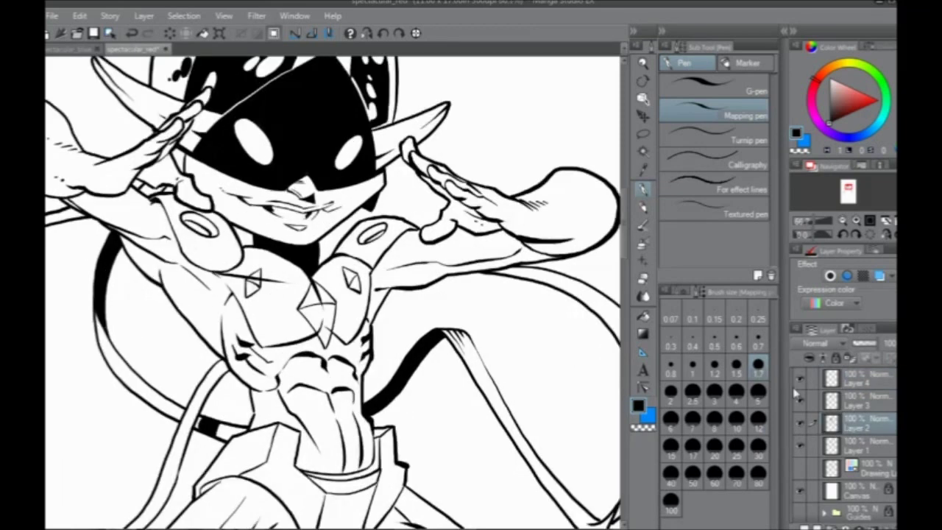
Switch Layer 2's visibility off and on, and pick the Harder eraser at size 1.7 for the chest area.
click(800, 424)
click(800, 424)
key(ctrl+plus)
drag(323, 380, 388, 386)
click(641, 280)
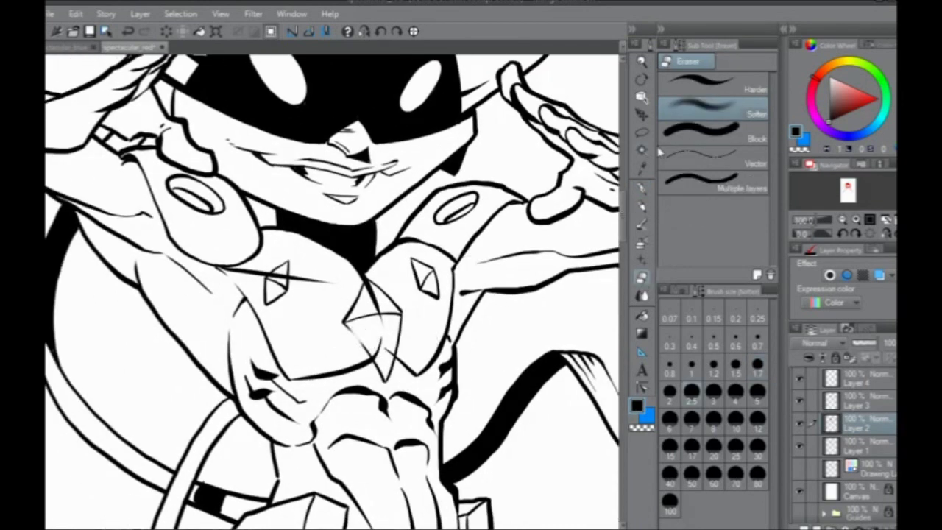
click(713, 85)
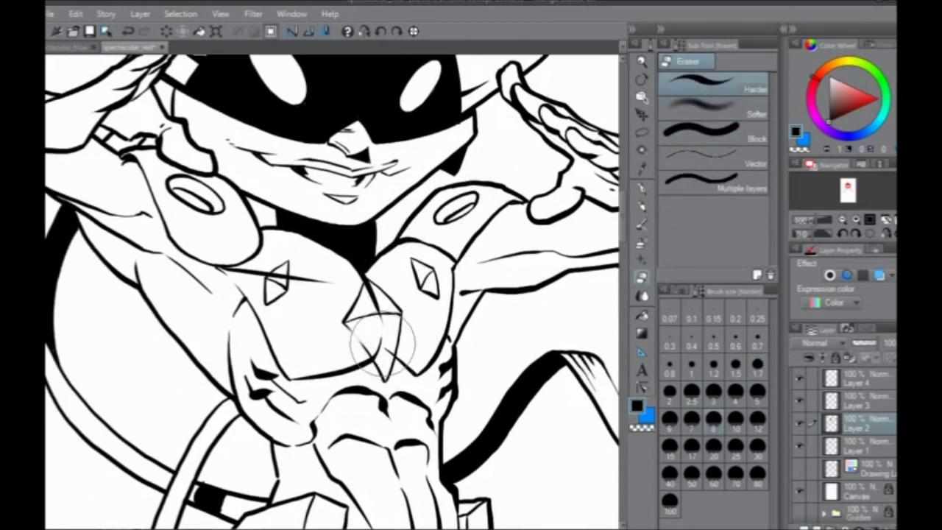
key([)
key([)
key([)
key([)
key([)
key([)
key([)
key([)
Erase lines from the three diamond gems on the character's chest on Layer 2 to leave triangles.
drag(396, 321, 396, 351)
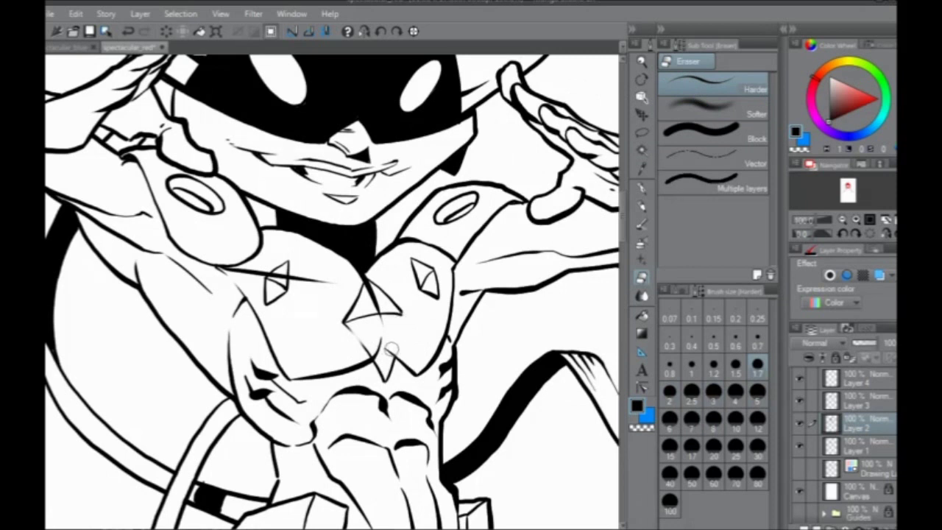
mouse_move(390, 347)
mouse_down()
mouse_move(381, 379)
mouse_move(376, 364)
mouse_up()
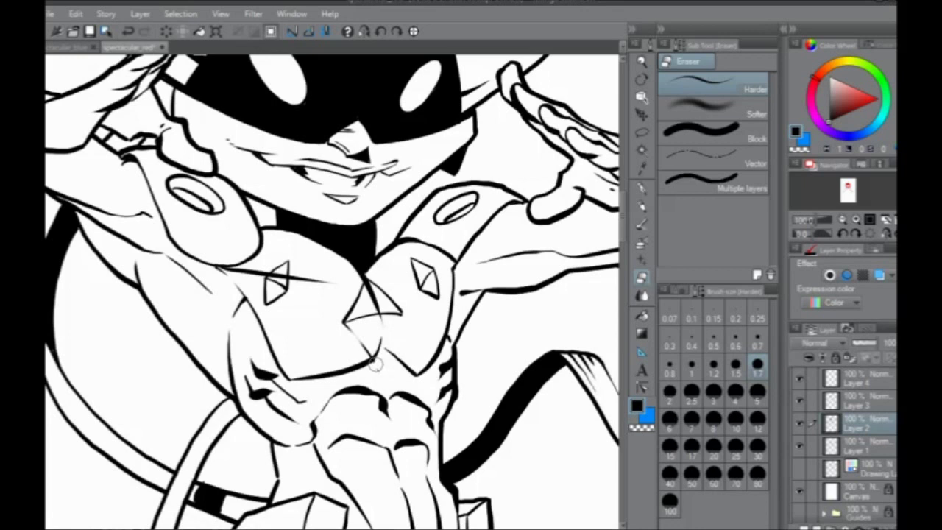
mouse_move(372, 359)
mouse_down()
mouse_move(349, 331)
mouse_move(277, 302)
mouse_move(266, 287)
mouse_move(283, 292)
mouse_move(265, 283)
mouse_move(275, 305)
mouse_up()
mouse_move(425, 275)
mouse_down()
mouse_move(439, 288)
mouse_move(427, 290)
mouse_move(440, 273)
mouse_up()
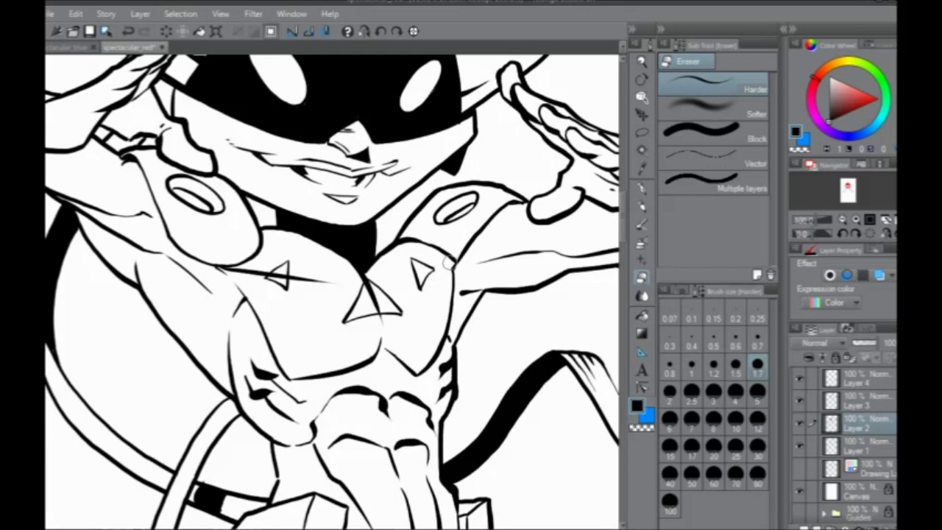
scroll(452, 266, down, 2)
drag(295, 344, 210, 349)
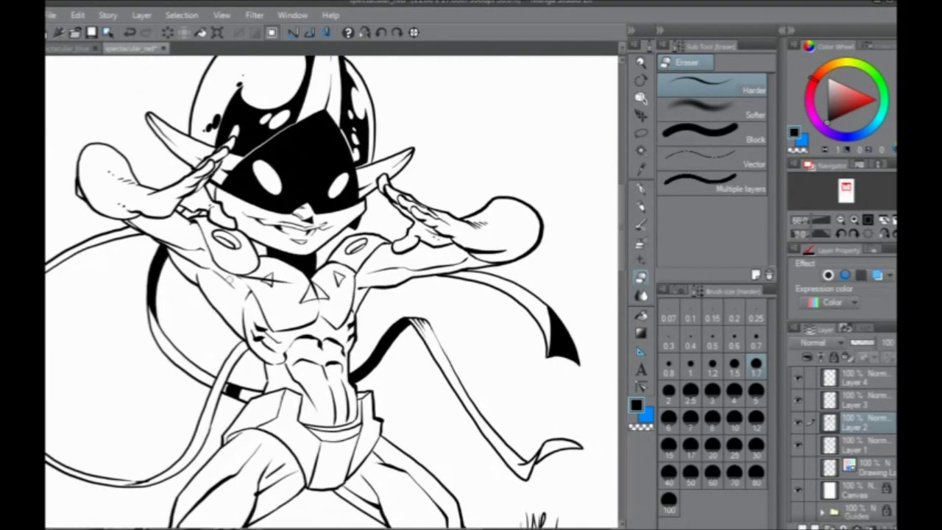
drag(323, 335, 322, 320)
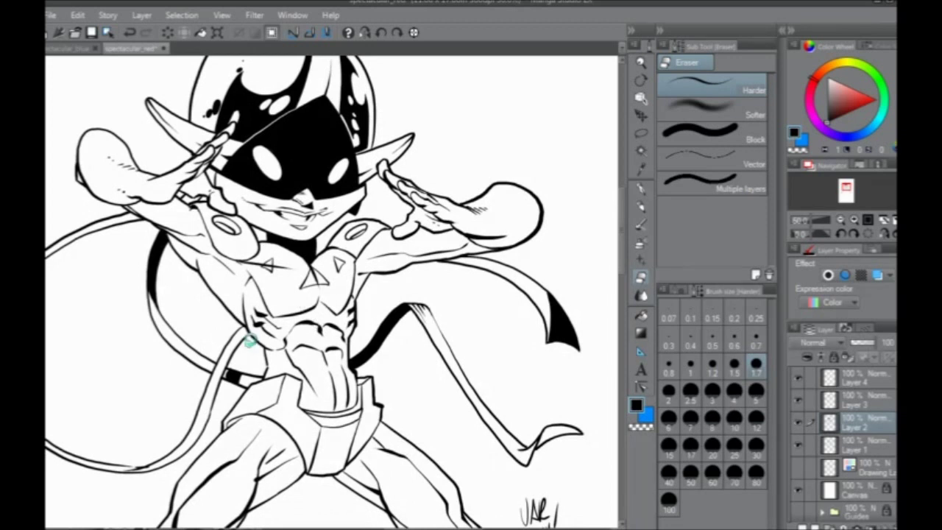
Save the spectacular_red drawing and close its document.
key(ctrl+s)
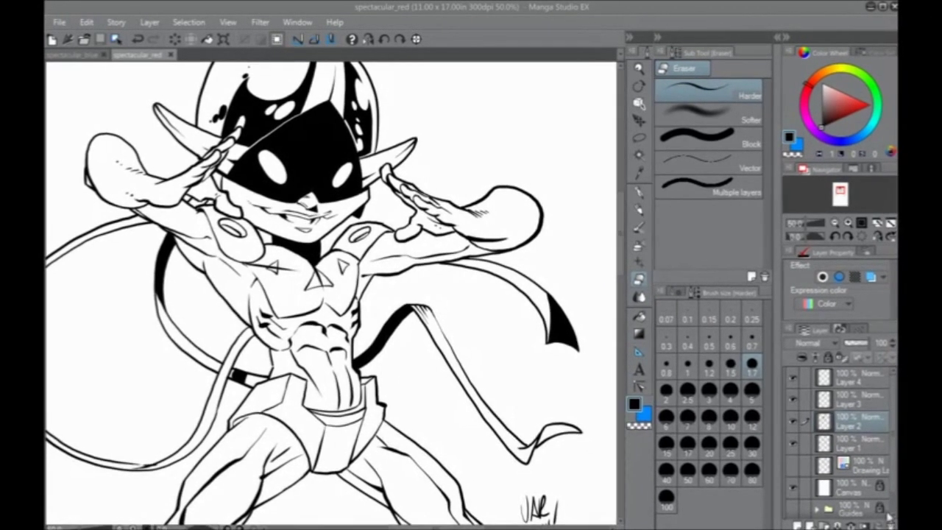
double_click(419, 8)
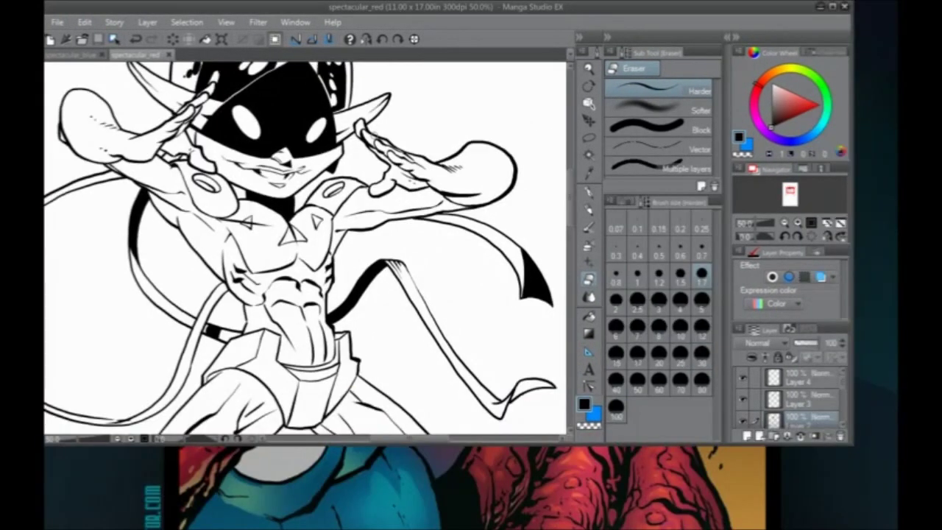
double_click(418, 11)
drag(289, 330, 377, 378)
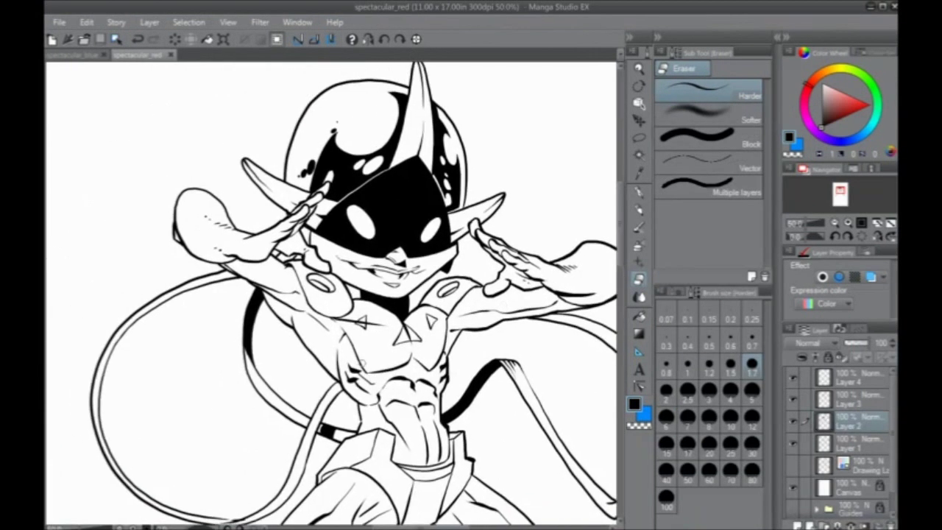
click(170, 55)
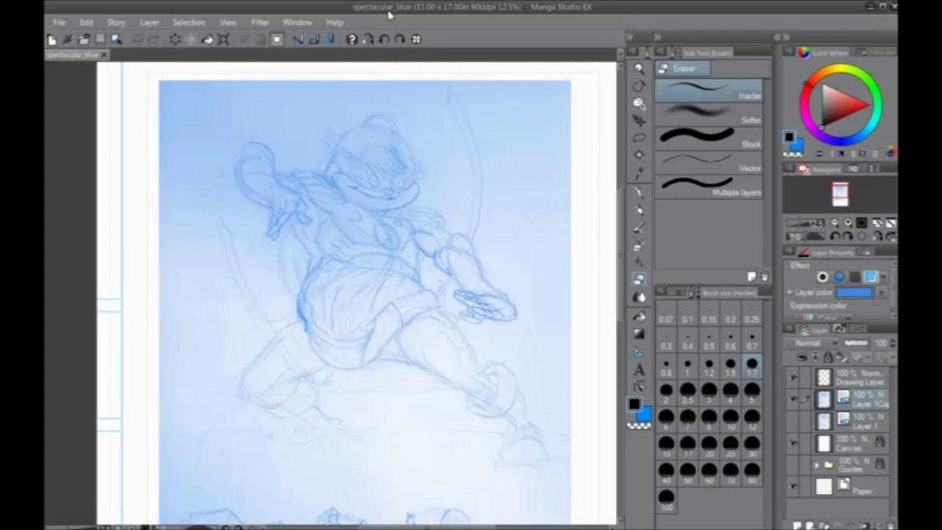
Toggle layer visibility in the blue sketch and choose Jonathan Pencil 2 for drawing on the figure.
drag(373, 312, 358, 337)
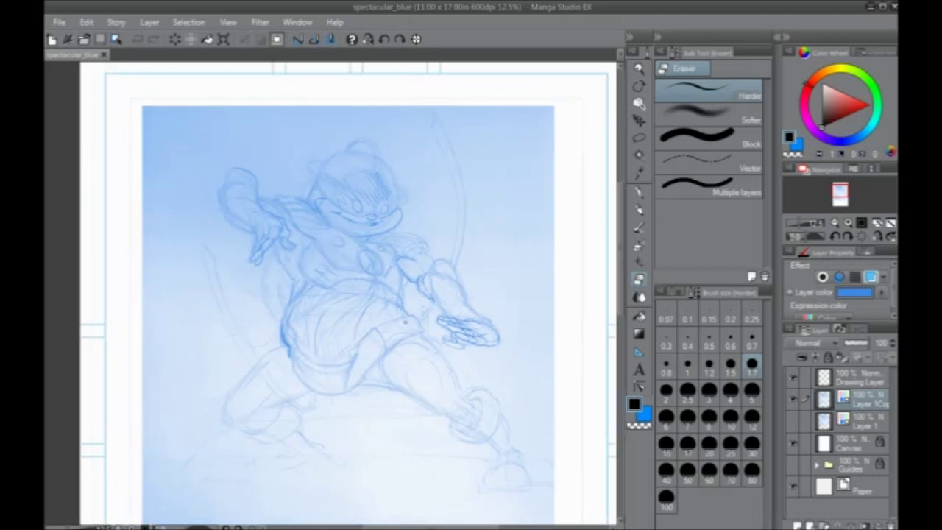
scroll(404, 321, up, 2)
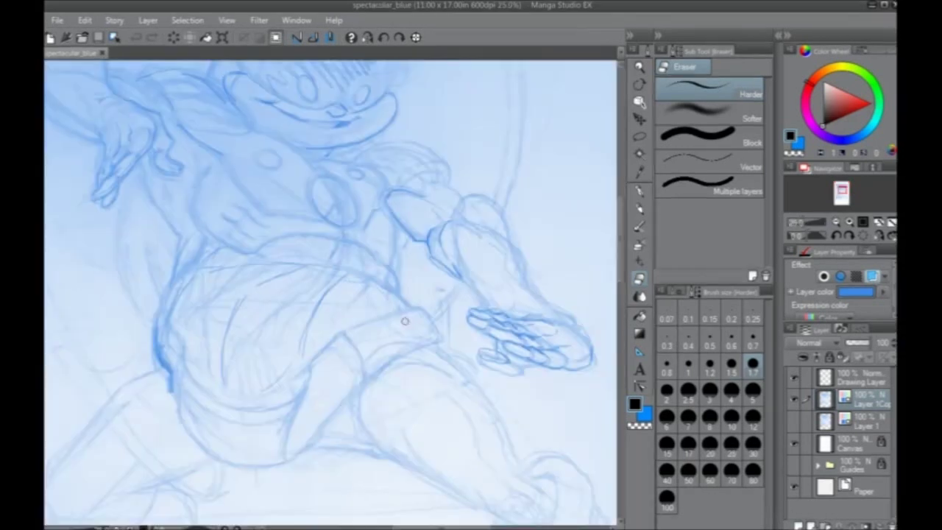
drag(228, 299, 298, 384)
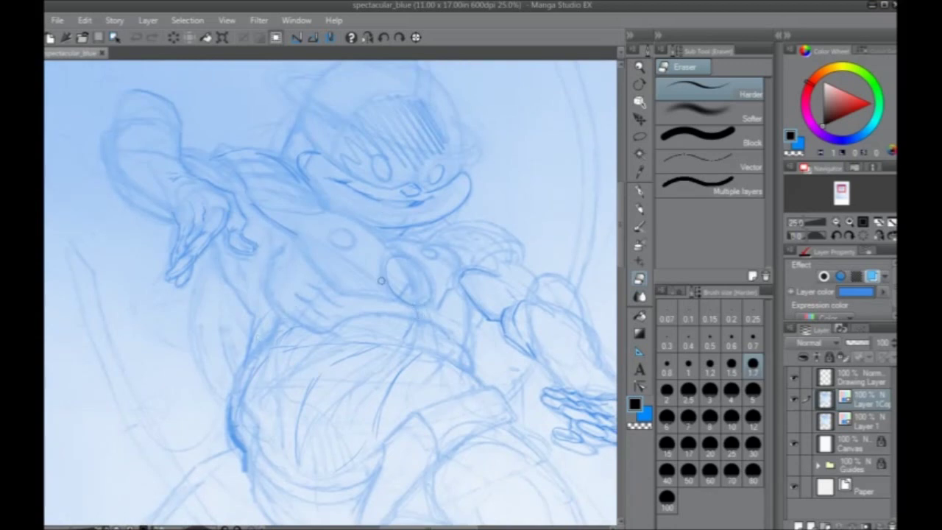
key(Tab)
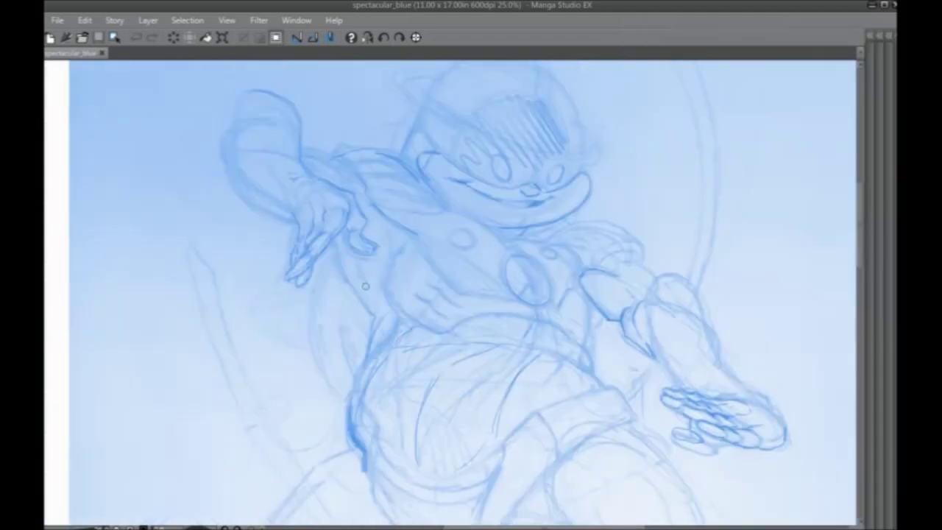
key(Tab)
drag(421, 301, 434, 279)
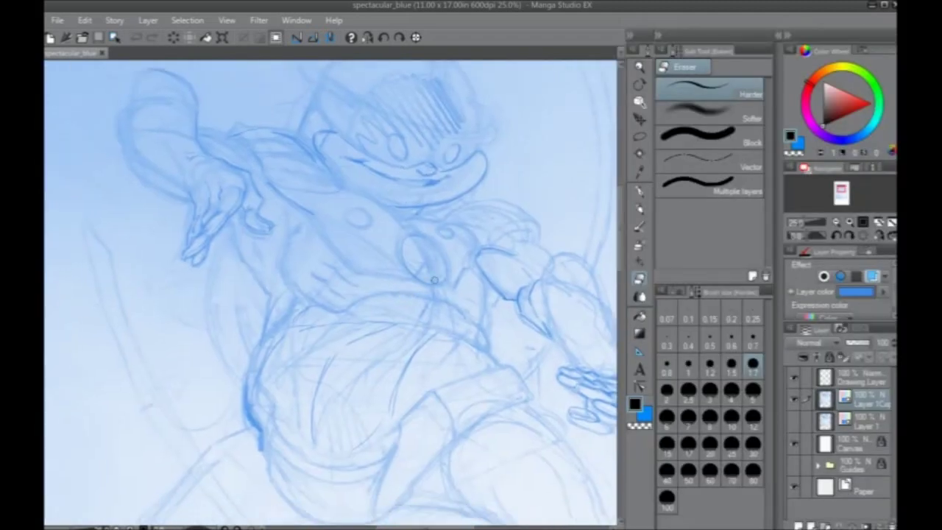
click(795, 399)
click(795, 398)
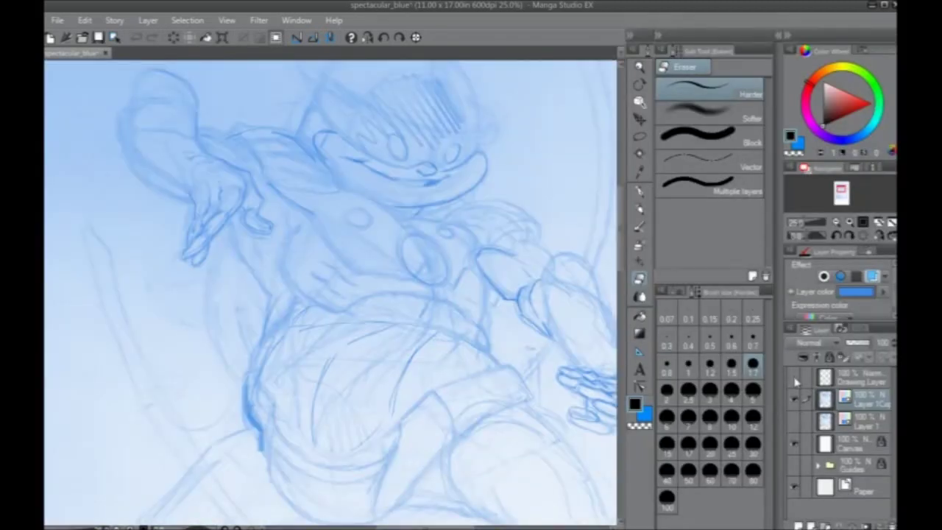
mouse_move(309, 311)
mouse_down()
mouse_move(327, 315)
mouse_move(295, 318)
mouse_up()
key(ctrl+z)
click(639, 210)
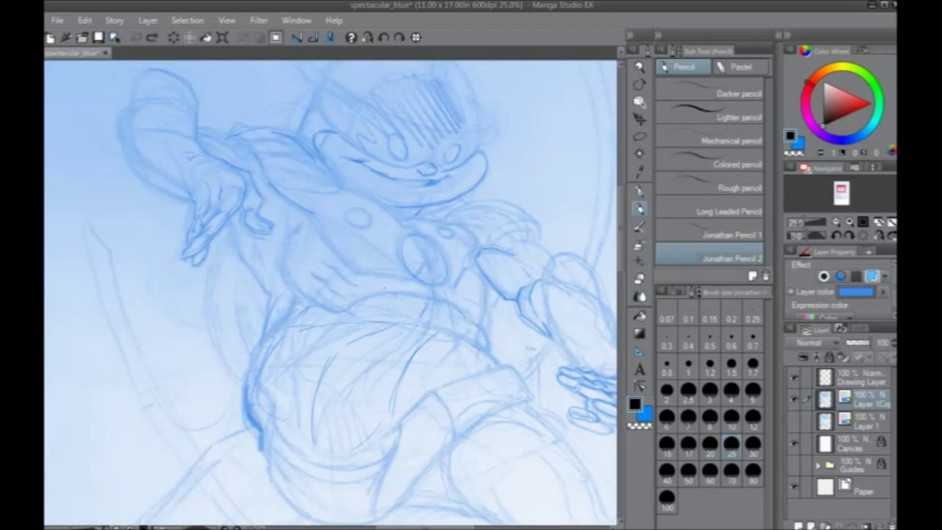
mouse_move(302, 317)
mouse_down()
mouse_move(325, 314)
mouse_move(296, 337)
mouse_up()
key(ctrl+z)
mouse_move(248, 315)
mouse_down()
mouse_move(246, 363)
mouse_move(235, 370)
mouse_up()
key(ctrl+z)
Sketch curved fold lines and the waistline on the character's shorts with the pencil at size 40.
drag(394, 360, 390, 410)
mouse_move(391, 417)
mouse_down()
mouse_move(403, 347)
mouse_move(490, 368)
mouse_up()
drag(472, 333, 392, 402)
mouse_move(440, 321)
mouse_down()
mouse_move(471, 336)
mouse_move(366, 316)
mouse_move(289, 322)
mouse_up()
drag(425, 284, 414, 312)
mouse_move(387, 316)
mouse_down()
mouse_move(365, 310)
mouse_move(310, 386)
mouse_move(315, 469)
mouse_up()
drag(325, 346, 312, 471)
drag(259, 350, 250, 411)
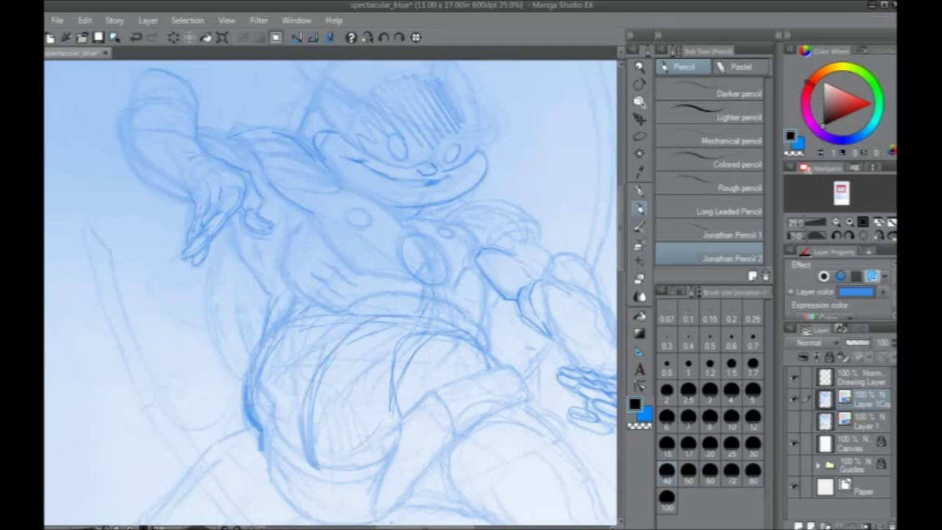
Hide the palettes and sketch short rib lines on both sides of the character's torso.
drag(298, 406, 284, 273)
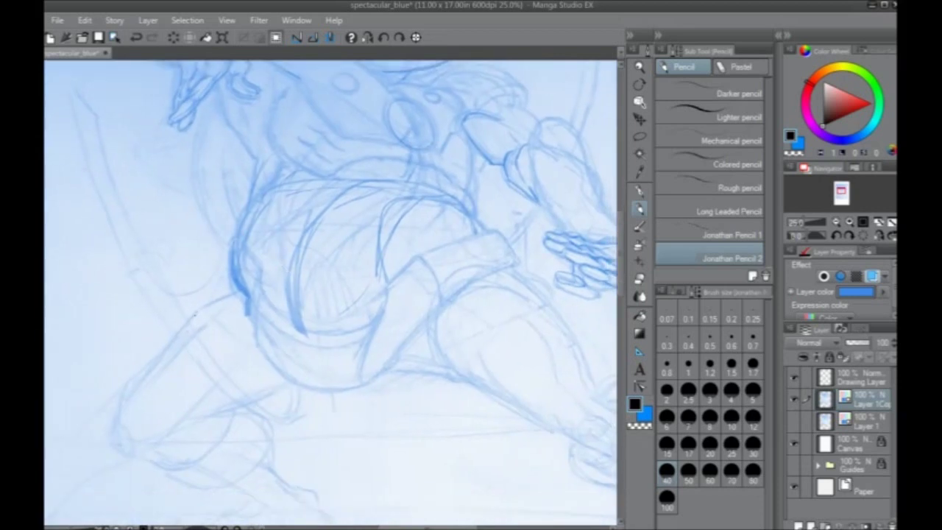
key(Tab)
drag(563, 274, 433, 343)
drag(651, 325, 573, 254)
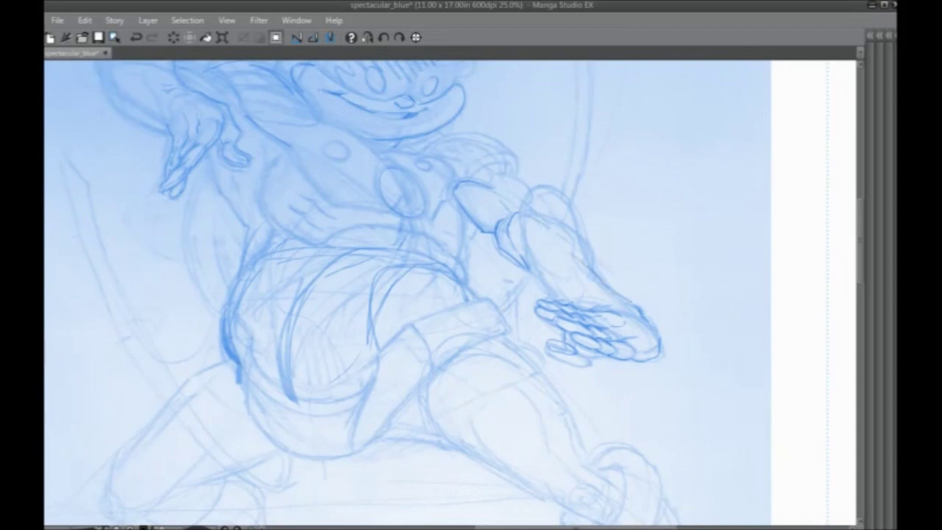
drag(156, 341, 354, 395)
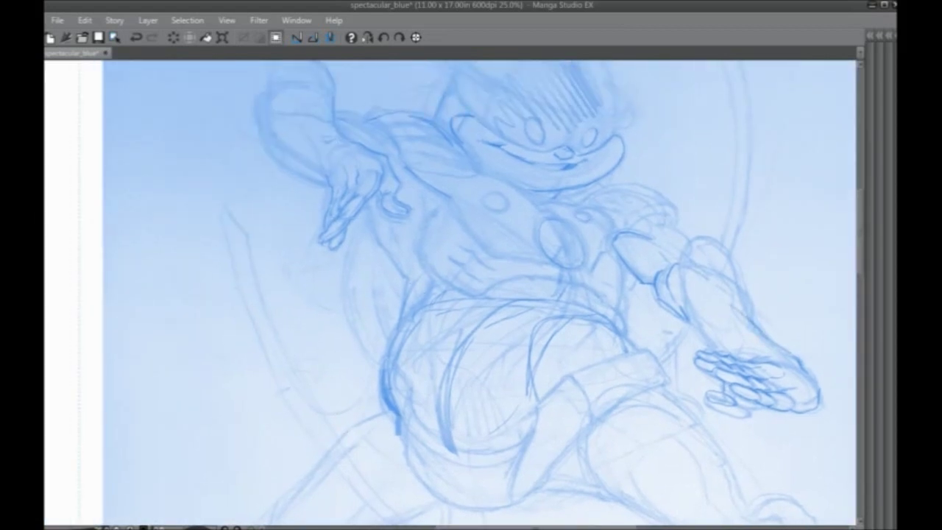
mouse_move(472, 252)
mouse_down()
mouse_move(490, 268)
mouse_move(449, 280)
mouse_up()
mouse_move(609, 270)
mouse_down()
mouse_move(600, 279)
mouse_move(611, 290)
mouse_up()
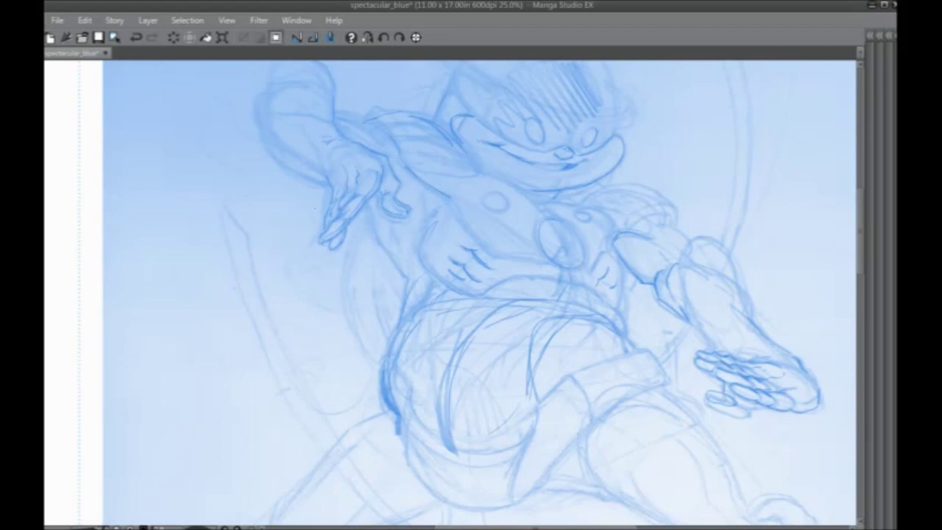
Firm up the outlines of the raised forearm and its flared outer edge with pencil strokes.
drag(329, 248, 371, 370)
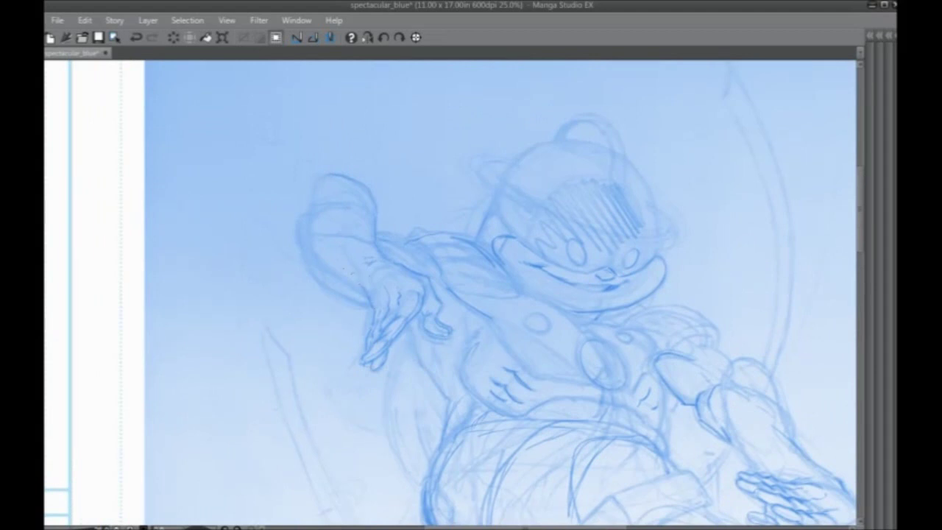
drag(370, 190, 374, 208)
mouse_move(315, 184)
mouse_down()
mouse_move(311, 250)
mouse_move(367, 304)
mouse_up()
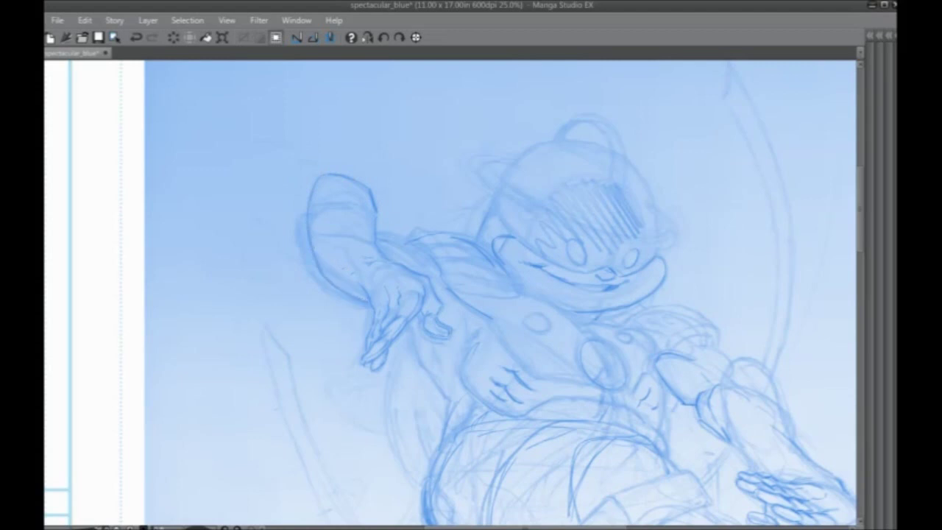
mouse_move(299, 215)
mouse_down()
mouse_move(297, 232)
mouse_move(330, 284)
mouse_up()
Darken the upper and lower contours of the chest panel beneath the character's chin.
mouse_move(480, 334)
mouse_down()
mouse_move(471, 349)
mouse_move(504, 346)
mouse_move(533, 376)
mouse_move(589, 385)
mouse_move(602, 373)
mouse_up()
drag(574, 319, 520, 295)
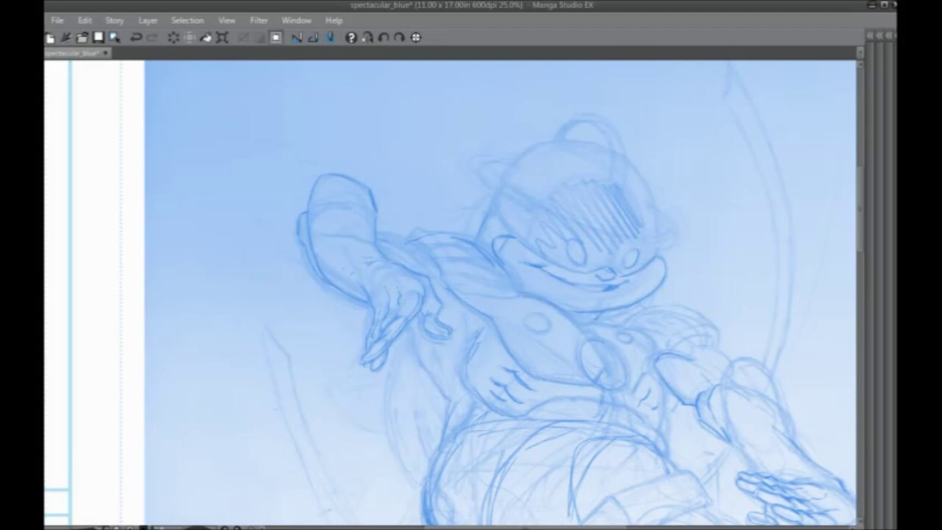
drag(495, 317, 524, 313)
drag(470, 293, 489, 295)
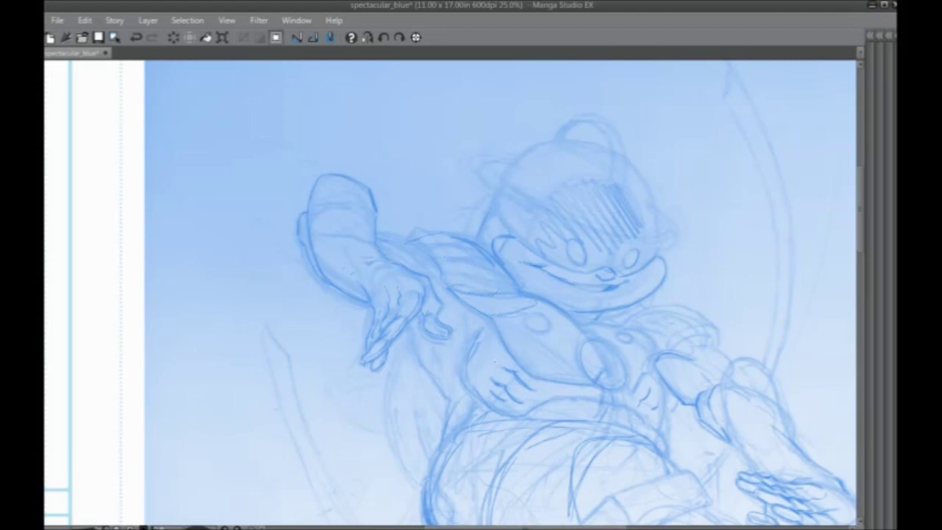
Reinforce the shoulder line, the armpit beside the thumb and the side of the torso down to the waist.
drag(394, 237, 412, 244)
drag(449, 306, 464, 313)
drag(432, 344, 429, 368)
mouse_move(411, 327)
mouse_down()
mouse_move(453, 399)
mouse_move(449, 431)
mouse_up()
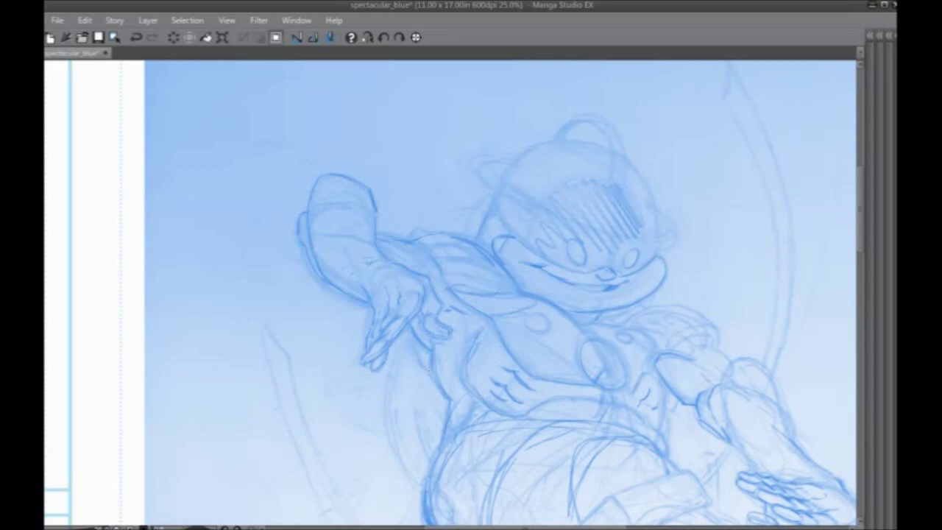
Sketch the helmet's looped crest running down to the nose and firm up the round dome outline.
drag(412, 361, 385, 406)
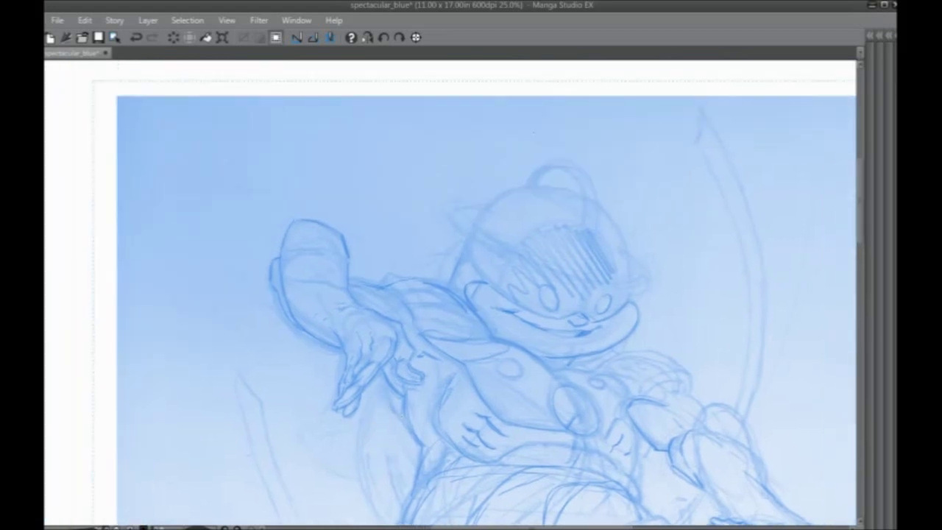
mouse_move(531, 183)
mouse_down()
mouse_move(581, 177)
mouse_move(588, 234)
mouse_move(576, 312)
mouse_up()
mouse_move(569, 165)
mouse_down()
mouse_move(593, 179)
mouse_move(599, 240)
mouse_up()
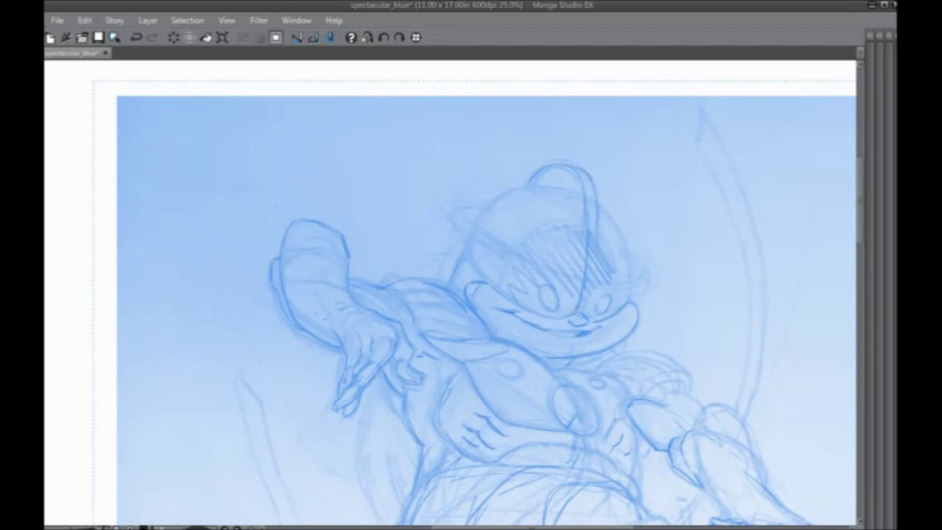
drag(586, 295, 592, 312)
mouse_move(480, 212)
mouse_down()
mouse_move(488, 229)
mouse_move(553, 189)
mouse_up()
drag(611, 219, 632, 293)
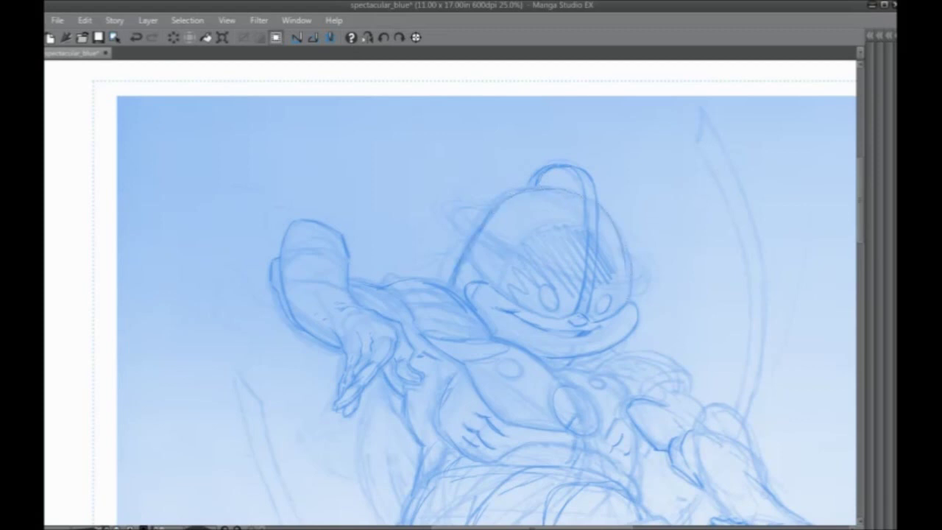
Sketch a curved visor edge across the helmet and rounded ear shapes at both of its ends.
mouse_move(450, 217)
mouse_down()
mouse_move(579, 283)
mouse_move(651, 269)
mouse_up()
key(ctrl+z)
drag(455, 290, 432, 308)
mouse_move(356, 292)
mouse_down()
mouse_move(319, 256)
mouse_move(275, 174)
mouse_up()
key(ctrl+minus)
drag(215, 330, 228, 374)
key(ctrl+plus)
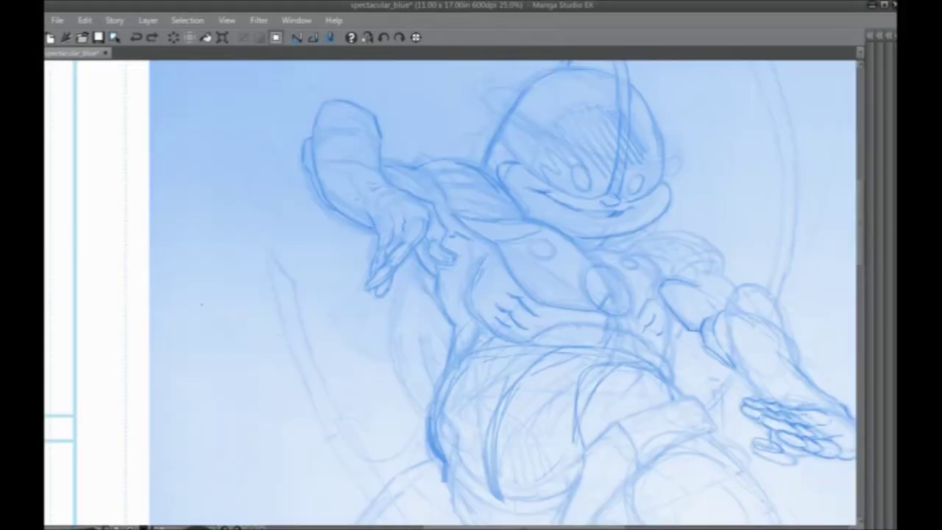
drag(490, 243, 424, 372)
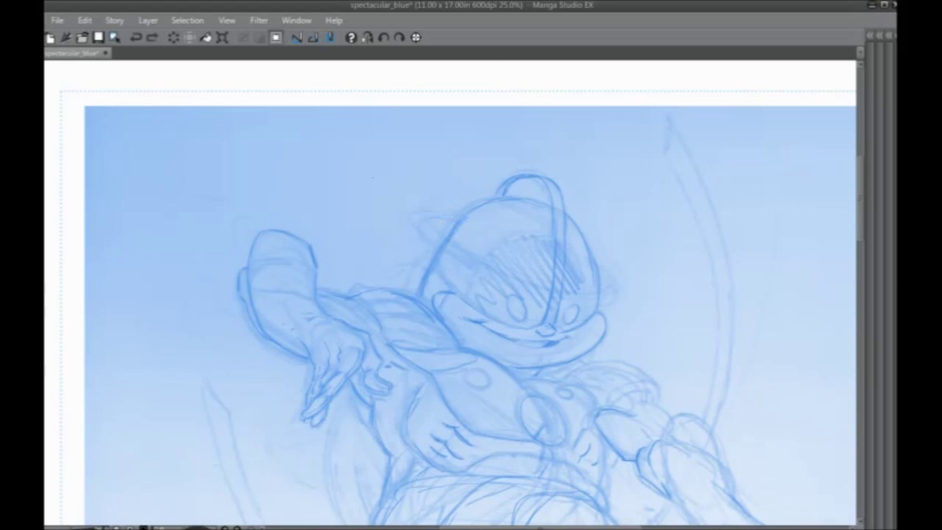
key(ctrl+y)
drag(472, 243, 495, 240)
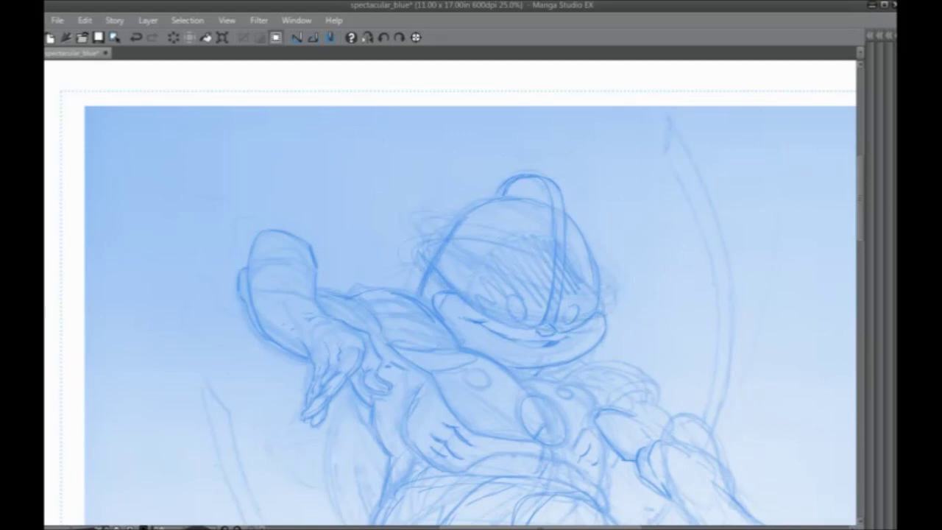
mouse_move(608, 277)
mouse_down()
mouse_move(619, 303)
mouse_move(554, 325)
mouse_up()
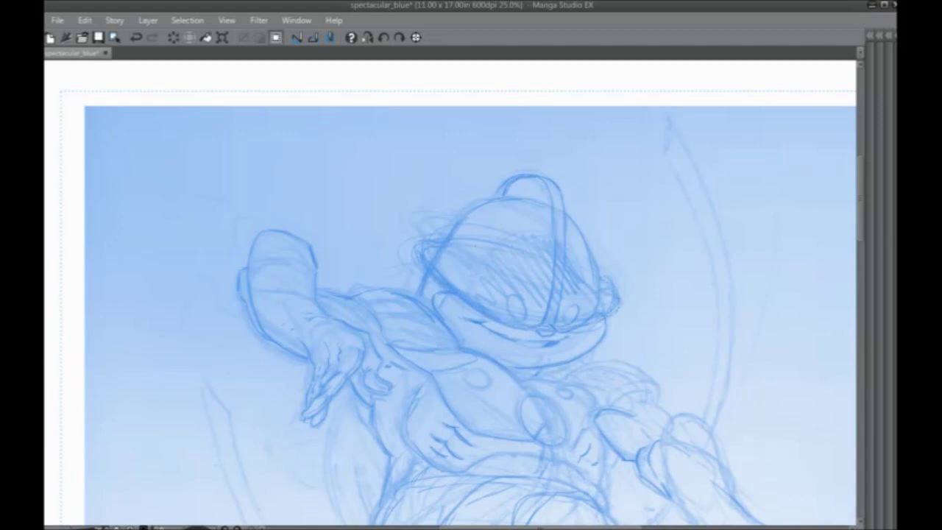
Mirror the view to check the helmet, refine its visor edge and ear shapes, and restore the view's original orientation.
click(367, 37)
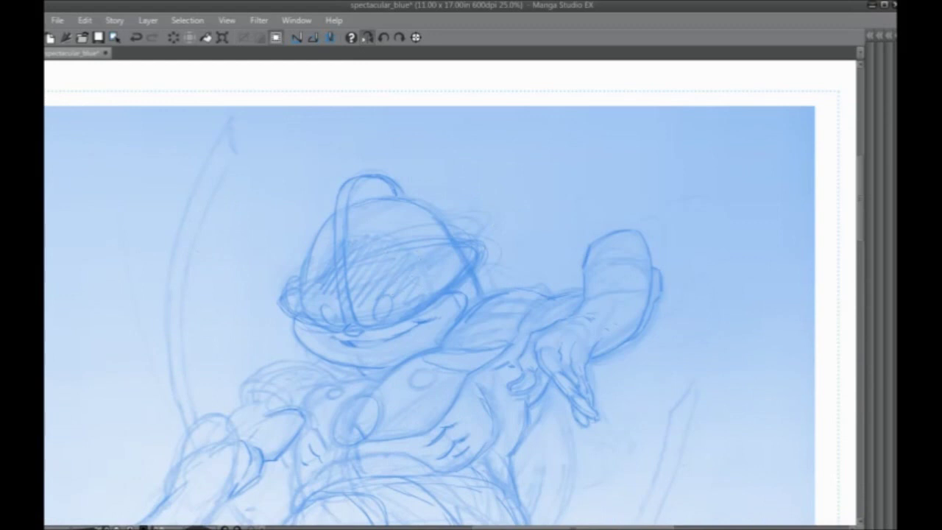
drag(385, 301, 409, 288)
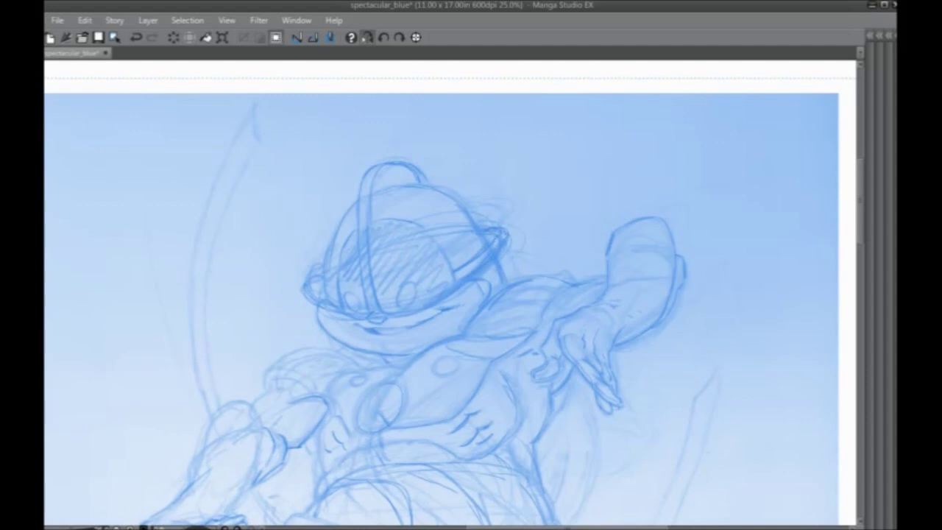
mouse_move(340, 299)
mouse_down()
mouse_move(319, 291)
mouse_move(313, 282)
mouse_move(327, 302)
mouse_move(321, 272)
mouse_up()
click(367, 38)
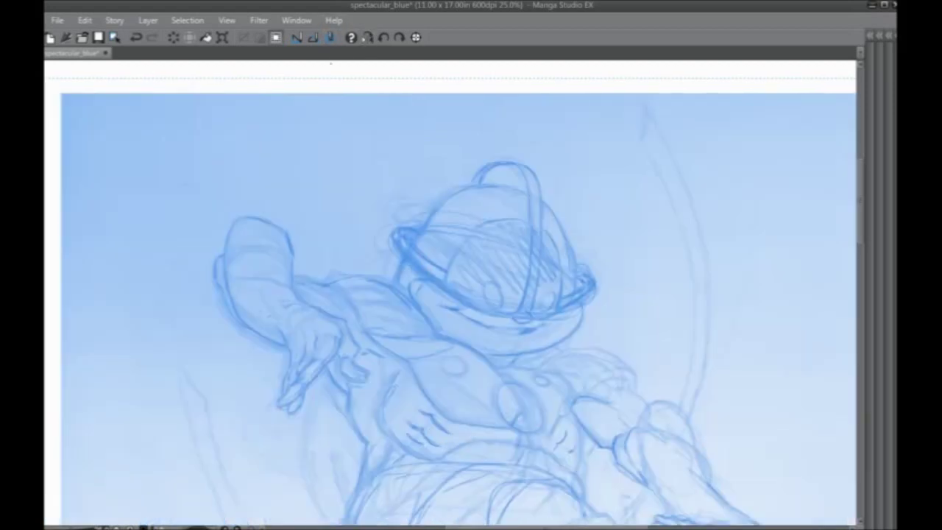
drag(298, 325, 300, 305)
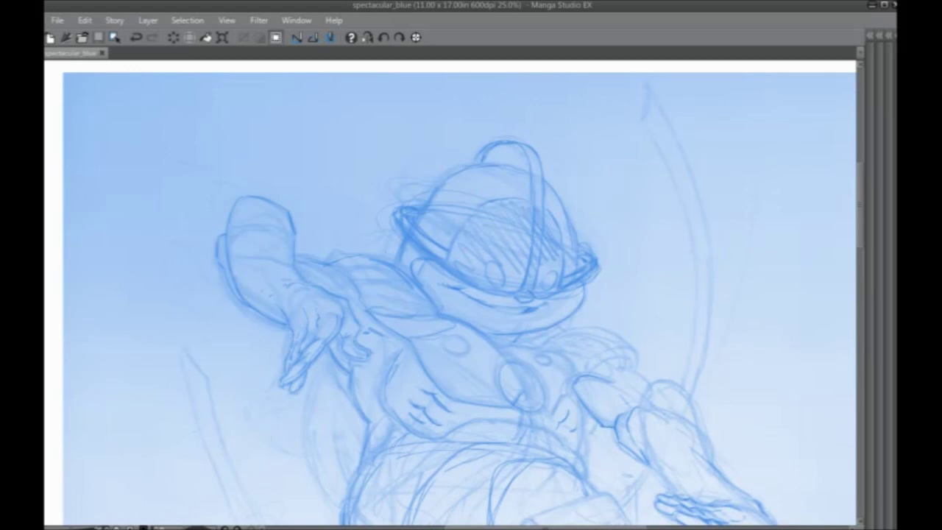
Add a new layer above the copied sketch layer and turn on its blue layer color.
drag(324, 427, 261, 250)
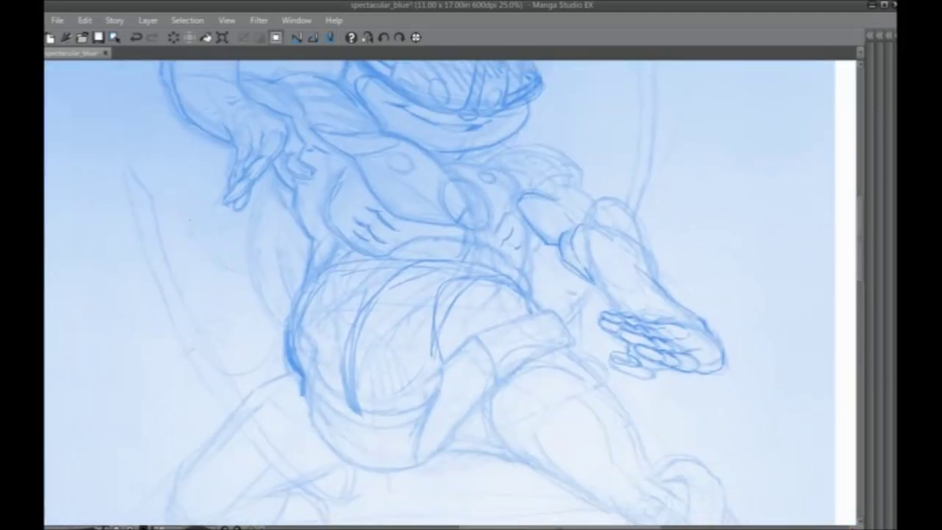
drag(333, 395, 275, 307)
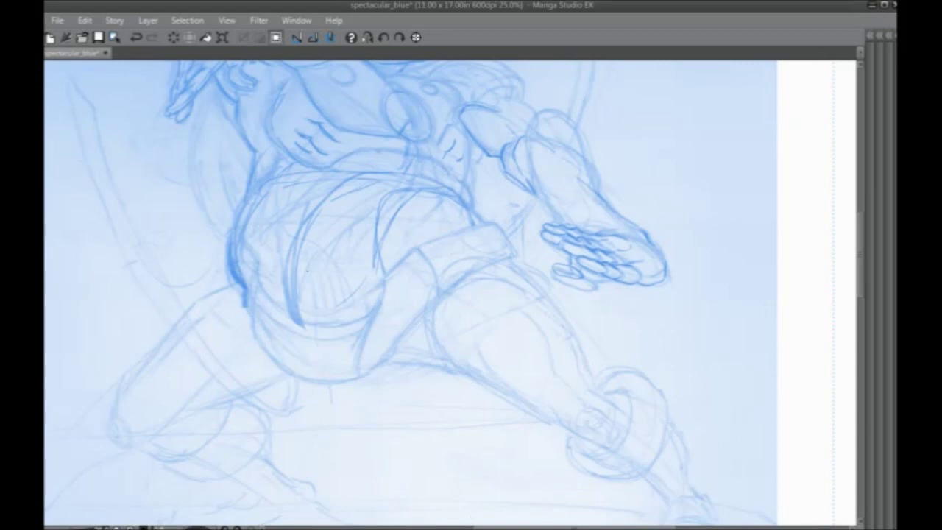
drag(357, 324, 360, 277)
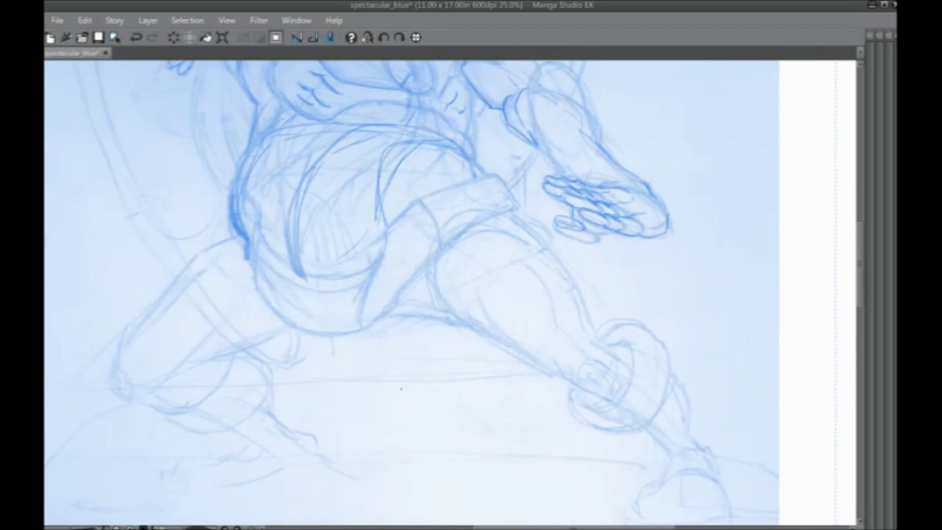
key(Tab)
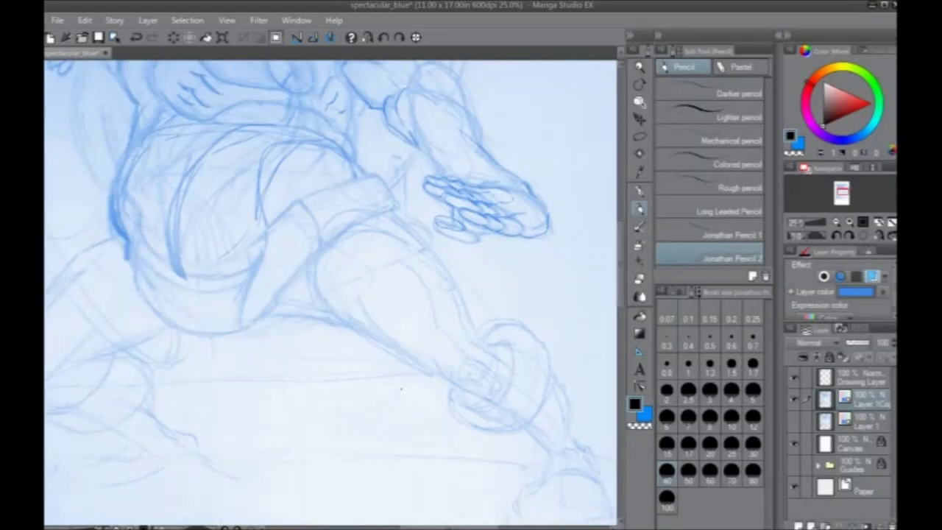
click(797, 525)
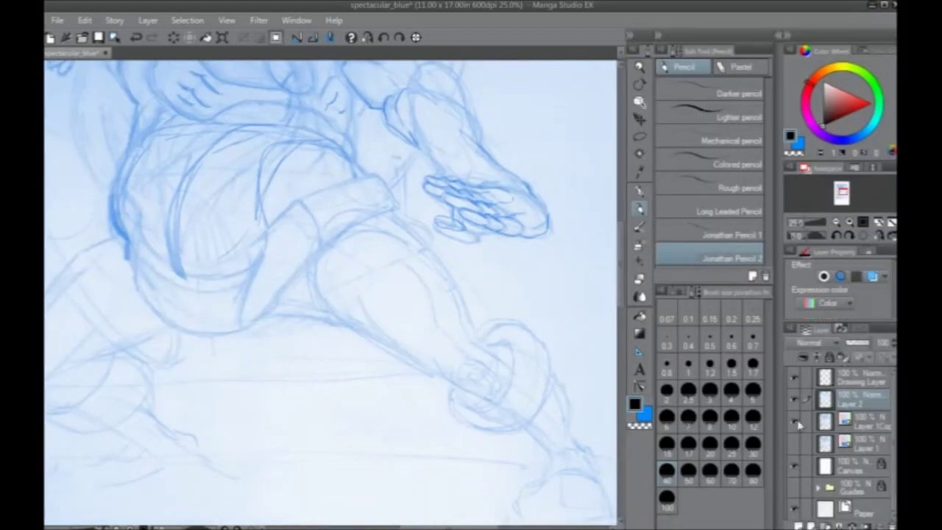
click(872, 276)
drag(246, 385, 320, 359)
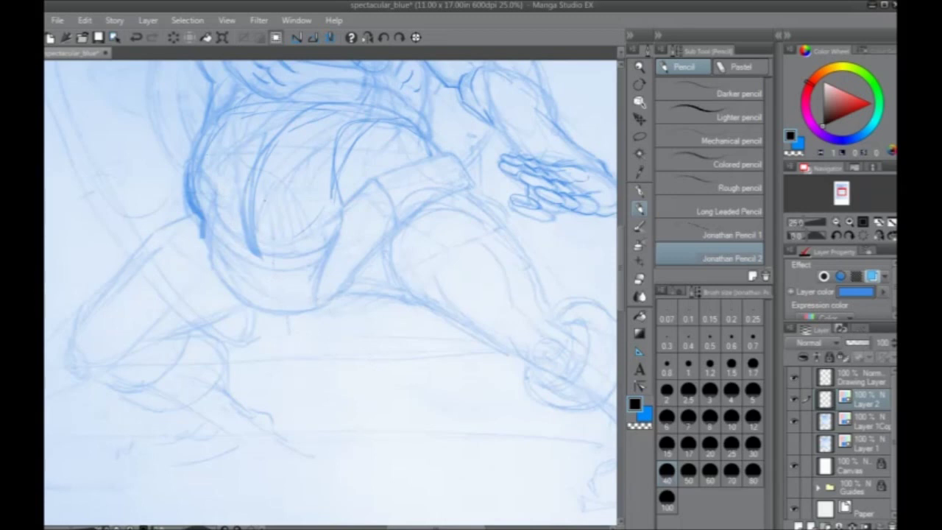
Open spectacular_red.lip from the recent files.
click(59, 20)
mouse_move(98, 75)
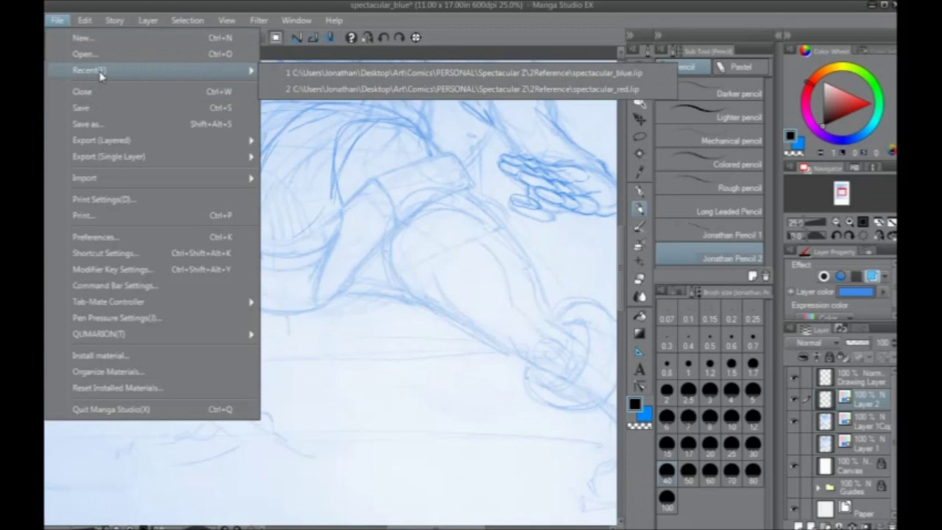
click(328, 89)
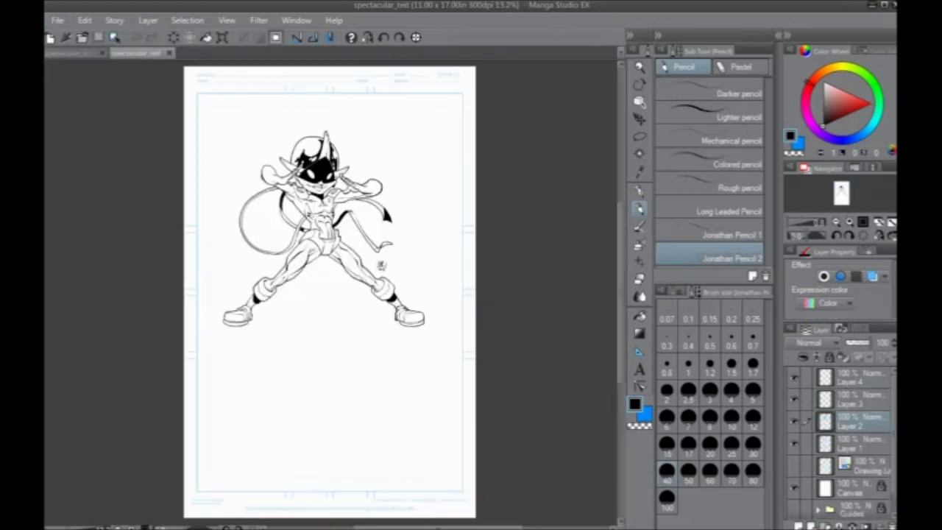
Toggle Layer 2's visibility to check its line art, and merge it into the layer below.
click(794, 421)
click(795, 421)
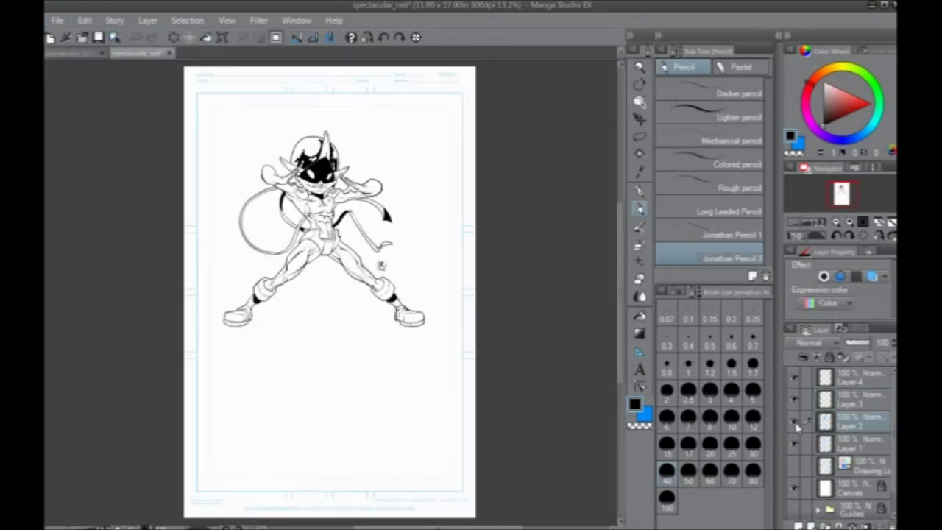
click(795, 421)
click(795, 421)
click(795, 421)
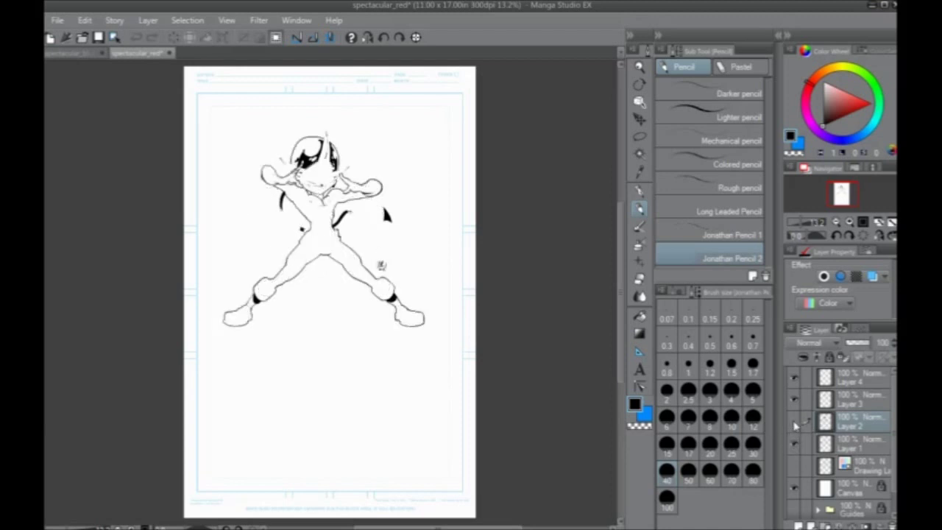
click(794, 421)
key(ctrl+e)
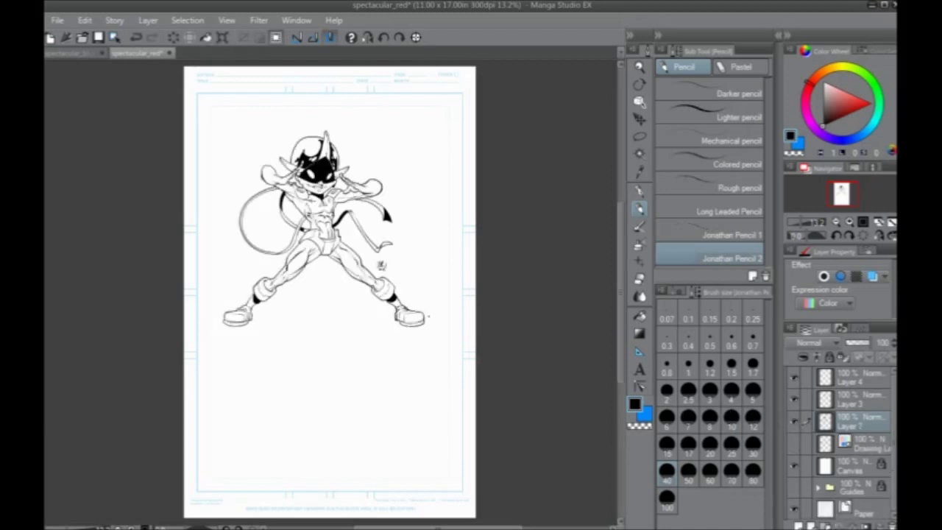
Copy a lasso selection around the inked figure's trunks, and close the spectacular_red drawing.
scroll(316, 199, up, 3)
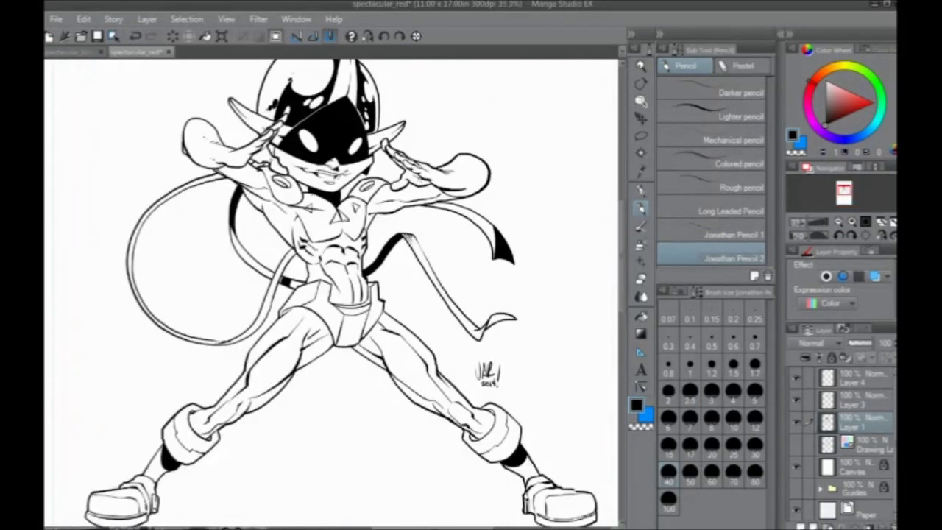
click(639, 137)
mouse_move(303, 273)
mouse_down()
mouse_move(401, 283)
mouse_move(298, 332)
mouse_move(292, 277)
mouse_up()
click(83, 19)
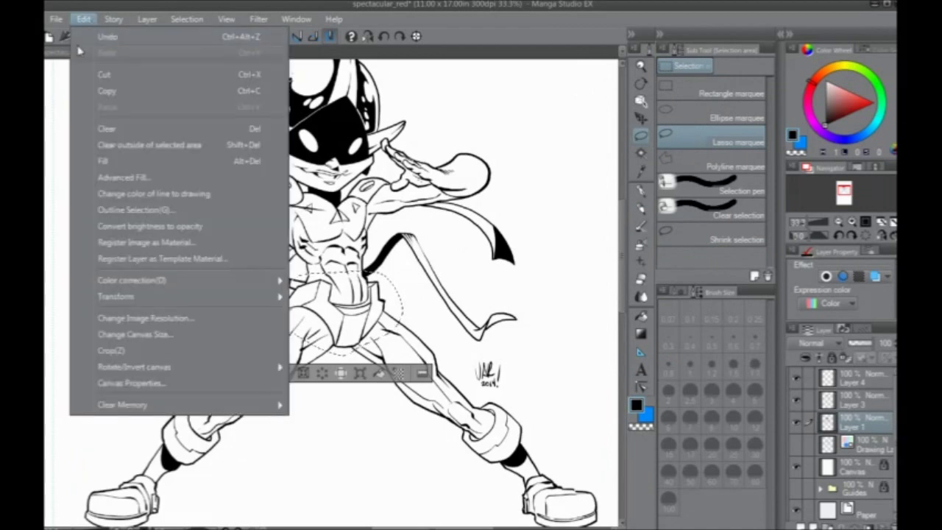
click(116, 91)
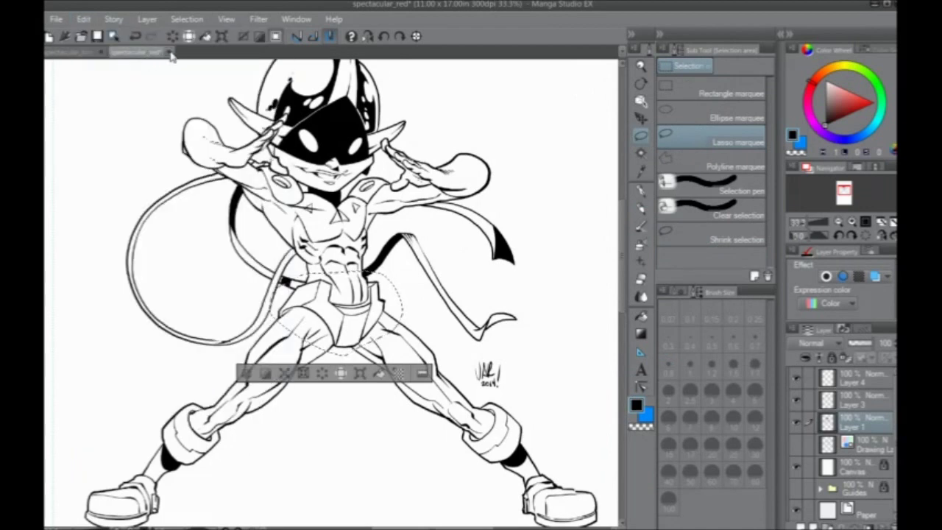
click(172, 53)
click(501, 212)
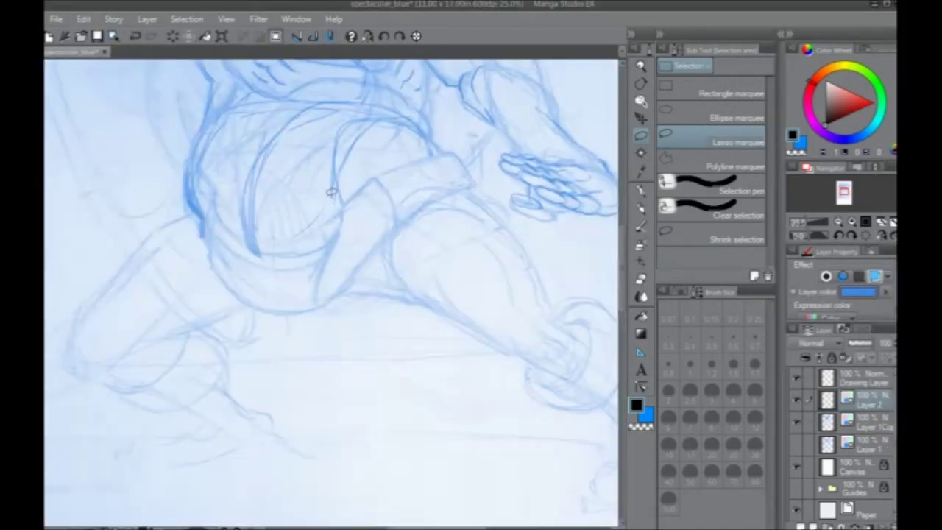
Paste the copied trunks into the blue sketch and move them just below the figure's hips.
click(83, 18)
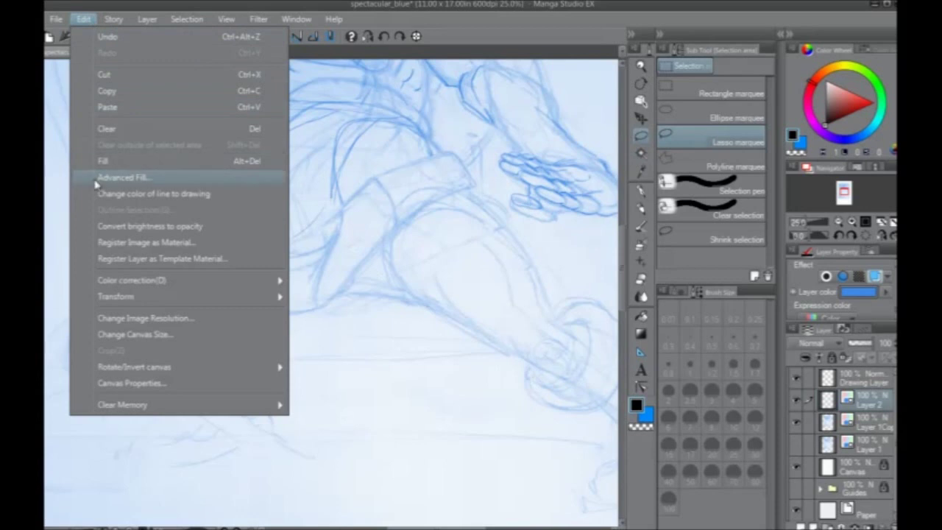
click(109, 107)
click(640, 118)
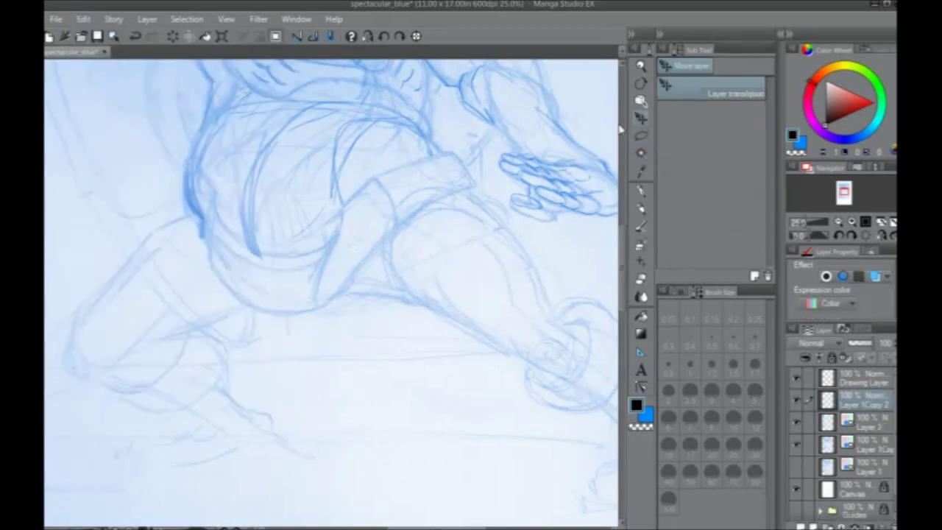
mouse_move(370, 341)
mouse_down()
mouse_move(330, 289)
mouse_move(360, 315)
mouse_up()
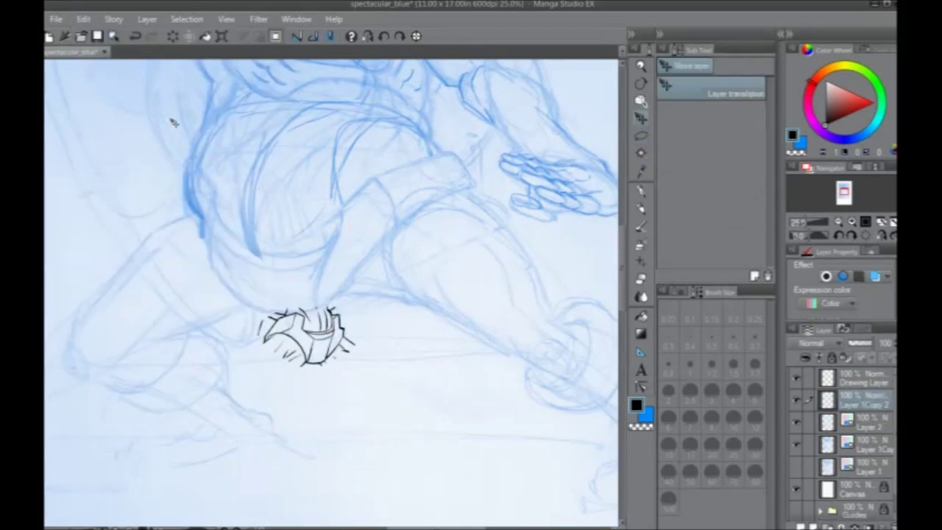
Flip the pasted trunks horizontally and enlarge them to roughly twice their size.
click(83, 19)
mouse_move(133, 297)
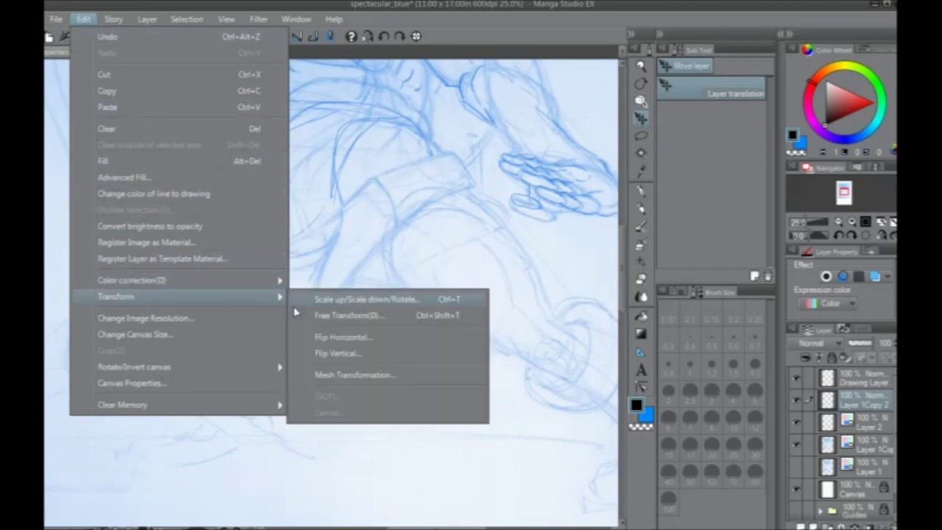
click(318, 335)
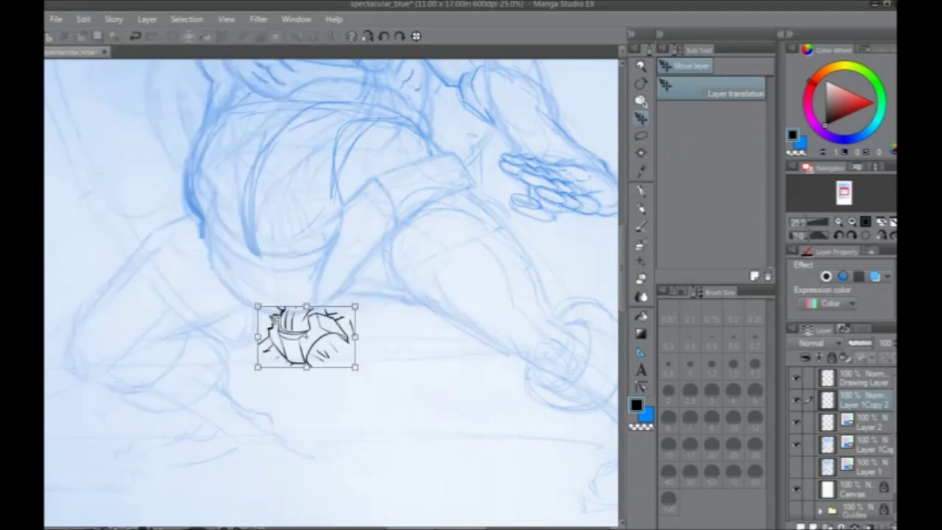
drag(258, 306, 139, 247)
key(Return)
Move the enlarged trunks over the lower part of the sketched figure's hips.
drag(181, 345, 290, 428)
mouse_move(356, 408)
mouse_down()
mouse_move(401, 344)
mouse_move(435, 329)
mouse_up()
drag(407, 323, 351, 351)
drag(351, 351, 347, 366)
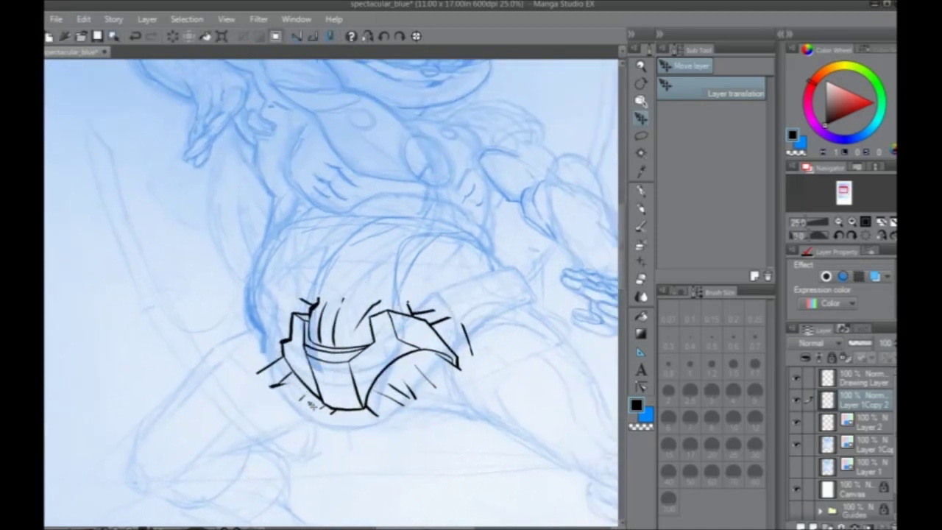
Enlarge the trunks further, rotate them slightly counterclockwise and fit them across the figure's hips.
key(ctrl+t)
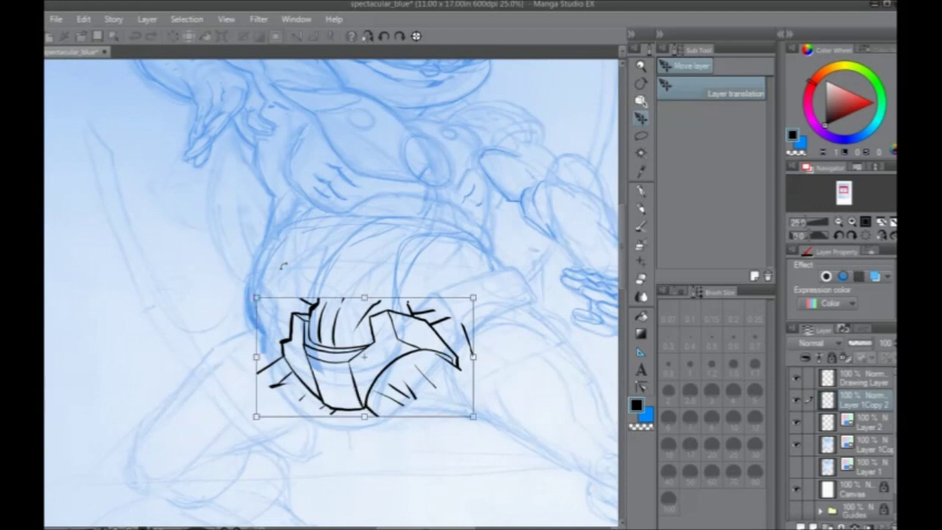
drag(257, 297, 191, 268)
drag(532, 348, 552, 340)
mouse_move(201, 331)
mouse_down()
mouse_move(241, 324)
mouse_move(226, 336)
mouse_move(108, 337)
mouse_up()
mouse_move(211, 365)
mouse_down()
mouse_move(240, 358)
mouse_move(240, 388)
mouse_up()
mouse_move(374, 288)
mouse_down()
mouse_move(374, 257)
mouse_move(471, 239)
mouse_up()
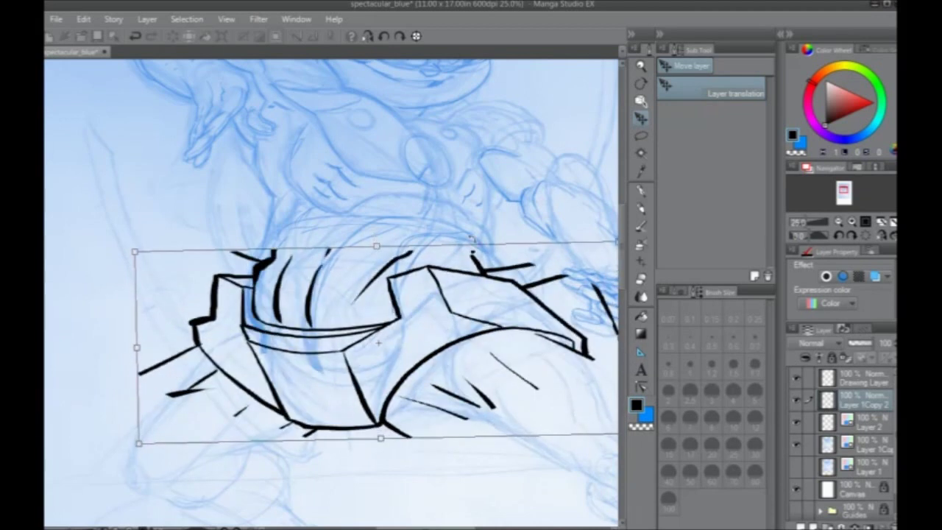
scroll(471, 237, down, 2)
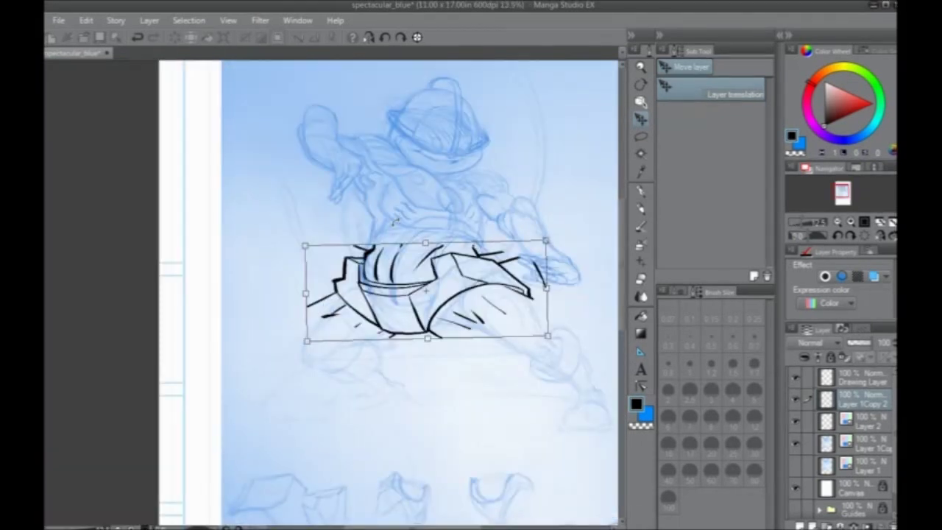
drag(413, 293, 423, 297)
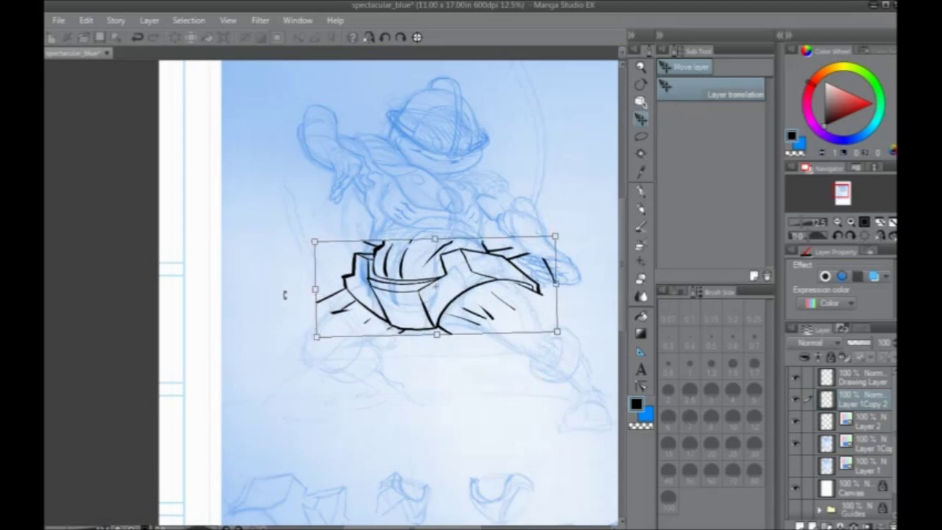
key(Return)
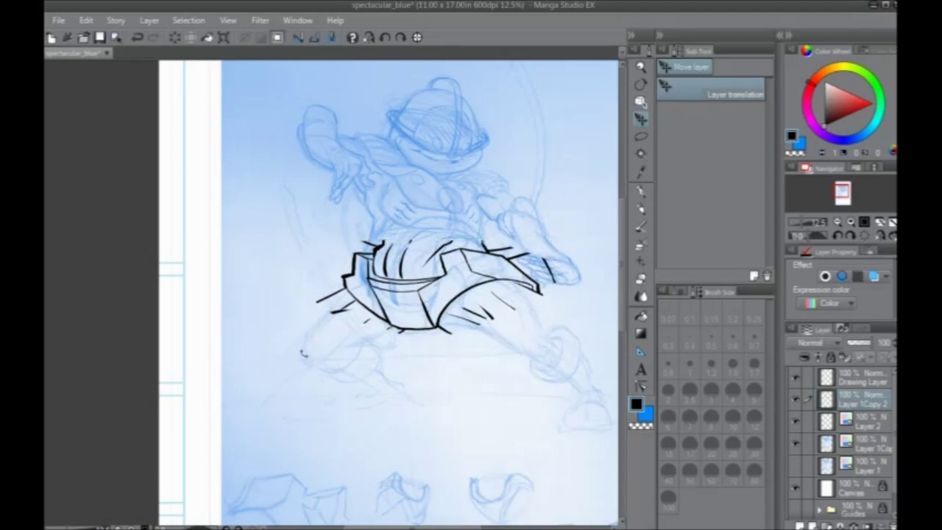
Lower the pasted trunks layer's opacity to 35% and add a new layer above it for the Jonathan Pencil 2.
click(857, 343)
click(800, 525)
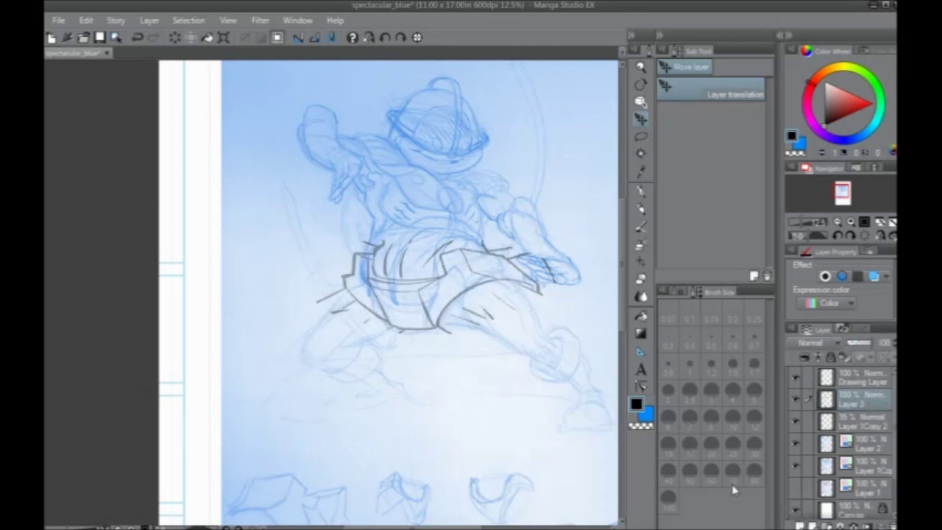
scroll(565, 399, up, 3)
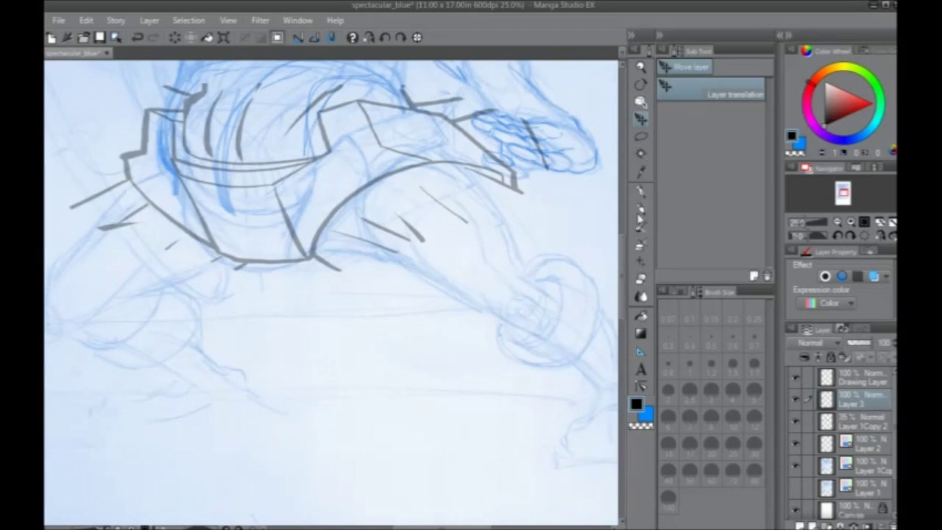
key(p)
drag(332, 307, 304, 381)
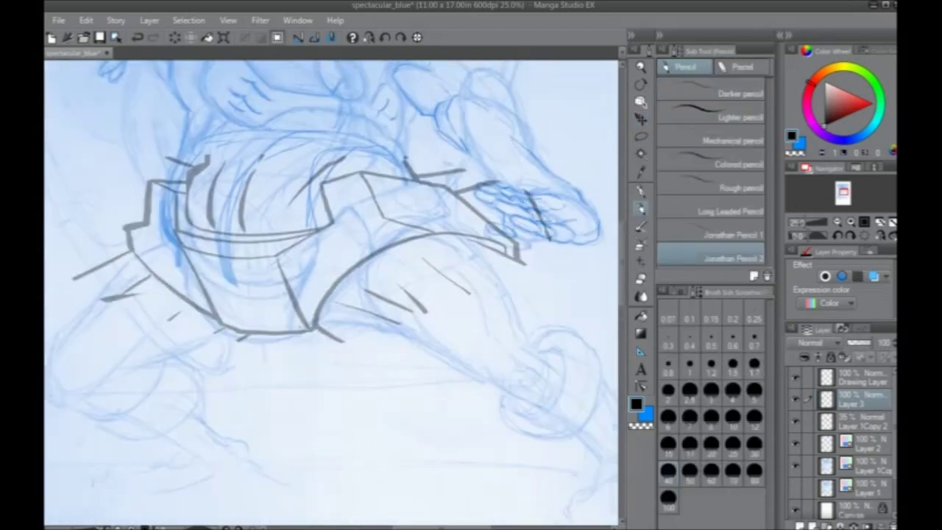
key(Tab)
drag(300, 328, 310, 369)
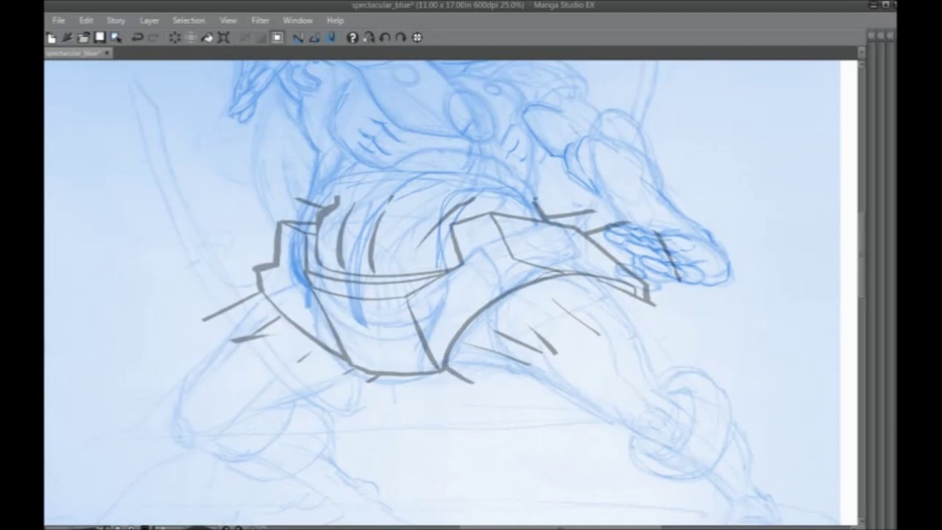
Lower the pasted trunks layer's opacity to 19% and make Layer 3 the active layer.
key(Tab)
click(848, 425)
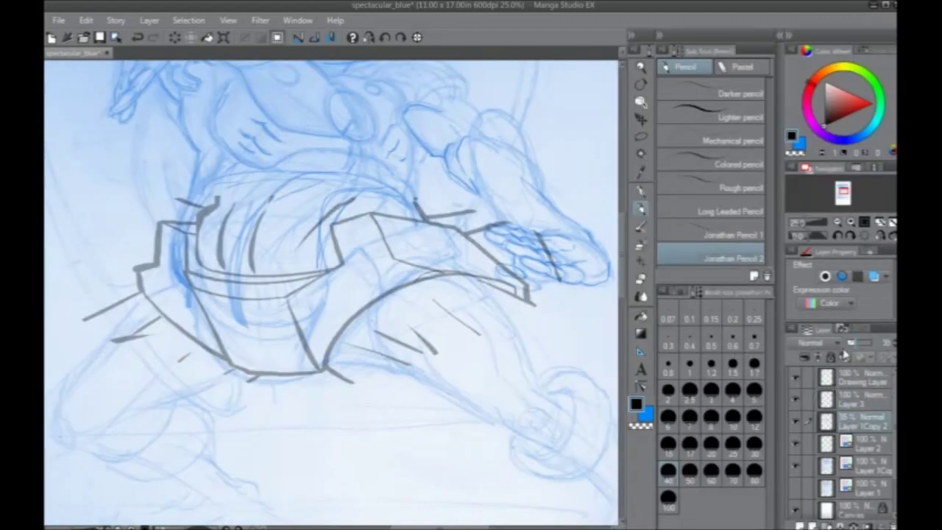
click(851, 343)
click(854, 399)
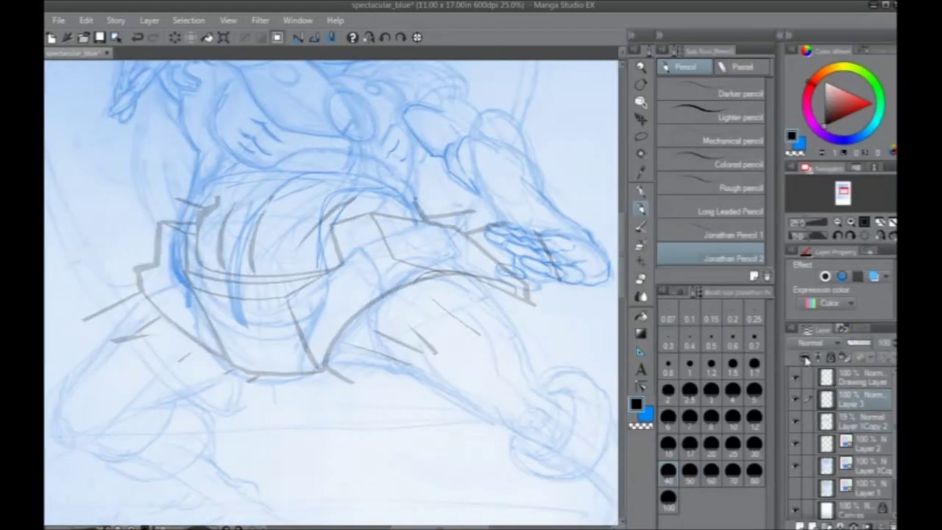
key(Tab)
Trace the curved leg opening of the trunks in black pencil over the extended thigh.
mouse_move(545, 275)
mouse_down()
mouse_move(496, 304)
mouse_move(478, 362)
mouse_up()
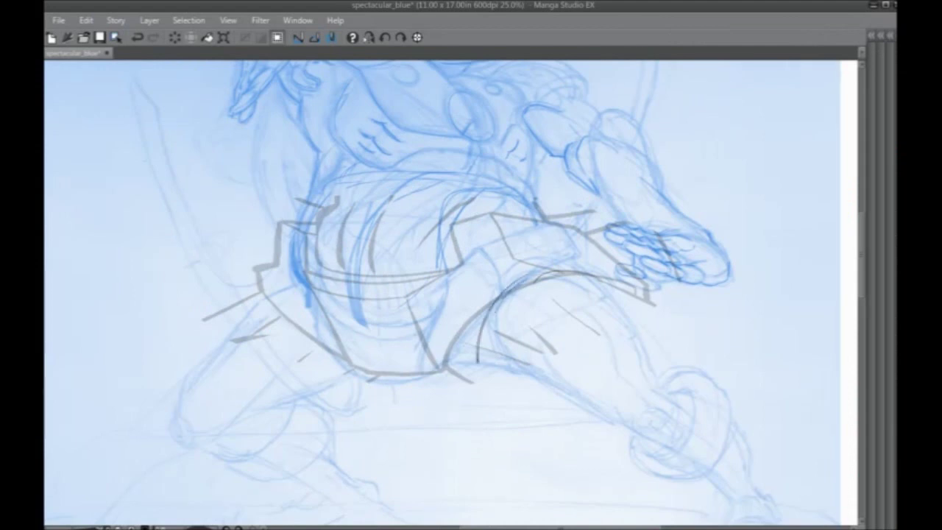
mouse_move(494, 310)
mouse_down()
mouse_move(472, 355)
mouse_move(456, 361)
mouse_up()
mouse_move(577, 274)
mouse_down()
mouse_move(471, 319)
mouse_move(454, 369)
mouse_up()
drag(530, 283, 464, 343)
mouse_move(598, 271)
mouse_down()
mouse_move(496, 312)
mouse_move(445, 374)
mouse_move(407, 303)
mouse_up()
Trace the trunks' bottom edge and central front panel, extending the line up to the waist corner.
mouse_move(439, 379)
mouse_down()
mouse_move(384, 380)
mouse_move(350, 329)
mouse_move(372, 372)
mouse_up()
mouse_move(340, 305)
mouse_down()
mouse_move(361, 355)
mouse_move(358, 340)
mouse_up()
drag(368, 302, 400, 304)
drag(342, 297, 406, 304)
mouse_move(366, 301)
mouse_down()
mouse_move(407, 303)
mouse_move(452, 267)
mouse_up()
mouse_move(405, 305)
mouse_down()
mouse_move(467, 258)
mouse_move(445, 223)
mouse_up()
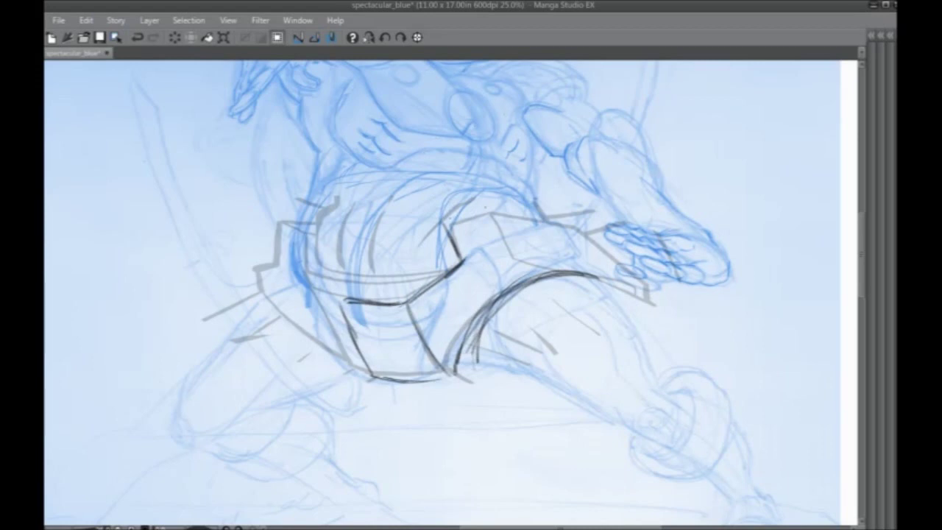
Trace the angular hip panel of the trunks above the extended thigh.
drag(451, 221, 484, 207)
mouse_move(486, 208)
mouse_down()
mouse_move(511, 254)
mouse_move(571, 274)
mouse_up()
drag(517, 254, 571, 273)
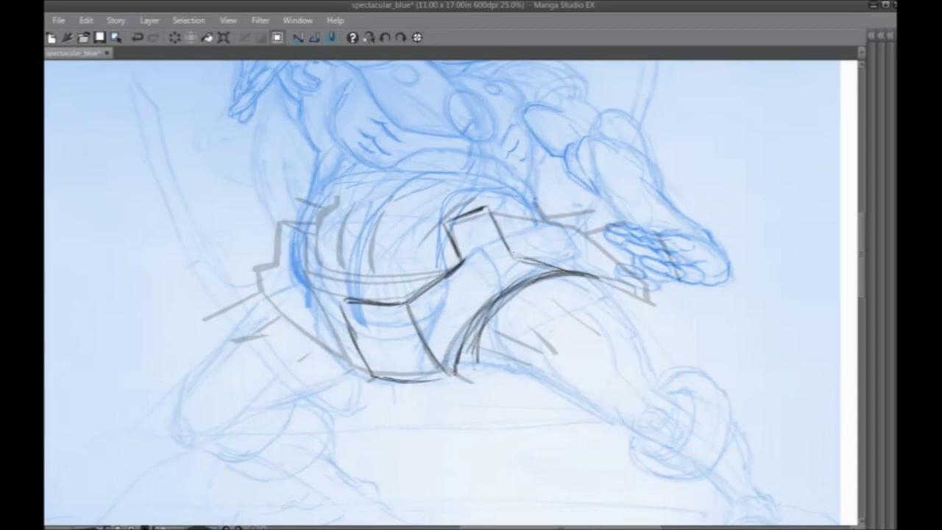
mouse_move(487, 208)
mouse_down()
mouse_move(563, 223)
mouse_move(554, 222)
mouse_move(623, 294)
mouse_up()
mouse_move(581, 243)
mouse_down()
mouse_move(624, 297)
mouse_move(608, 286)
mouse_up()
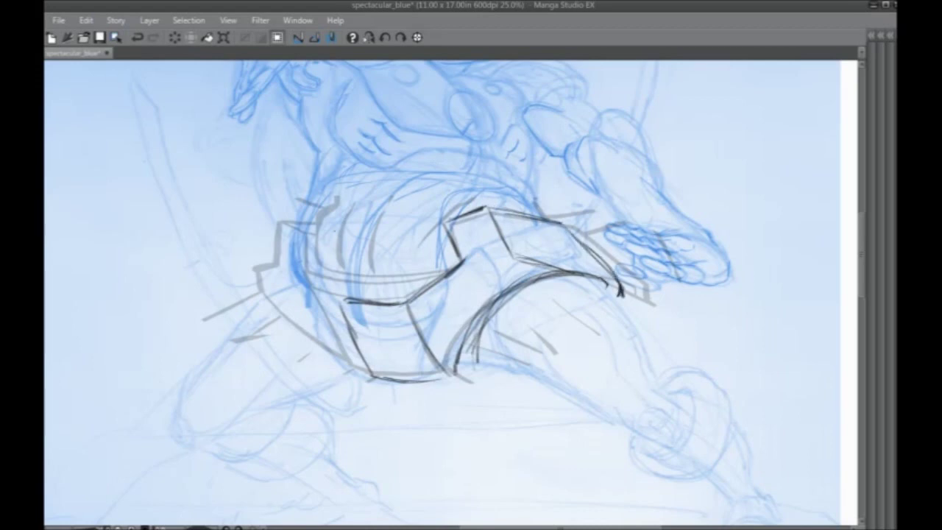
Trace the trunks' outer edge from the crotch up to the bent leg's hip, undoing misplaced strokes.
drag(322, 275, 340, 294)
key(ctrl+z)
drag(331, 337, 368, 373)
key(ctrl+z)
mouse_move(318, 340)
mouse_down()
mouse_move(370, 373)
mouse_move(266, 284)
mouse_up()
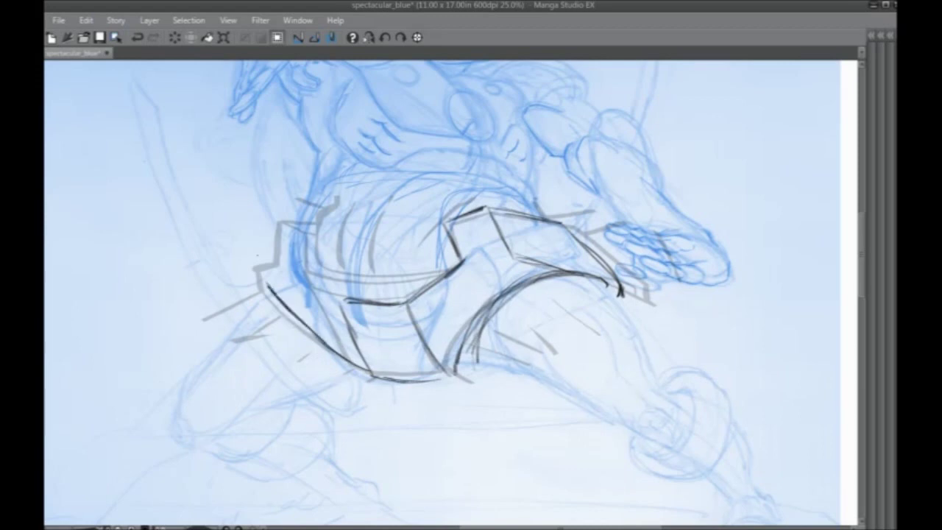
mouse_move(340, 299)
mouse_down()
mouse_move(302, 269)
mouse_move(315, 221)
mouse_move(282, 243)
mouse_up()
drag(286, 205, 260, 278)
mouse_move(273, 260)
mouse_down()
mouse_move(256, 282)
mouse_move(271, 287)
mouse_up()
Trace the raised waist tab at the bent leg's hip and the curved waistband across the belly.
drag(293, 200, 306, 205)
drag(306, 202, 315, 215)
mouse_move(309, 209)
mouse_down()
mouse_move(323, 218)
mouse_move(318, 271)
mouse_move(374, 283)
mouse_up()
mouse_move(320, 272)
mouse_down()
mouse_move(418, 285)
mouse_move(454, 266)
mouse_move(420, 281)
mouse_move(365, 282)
mouse_move(418, 289)
mouse_up()
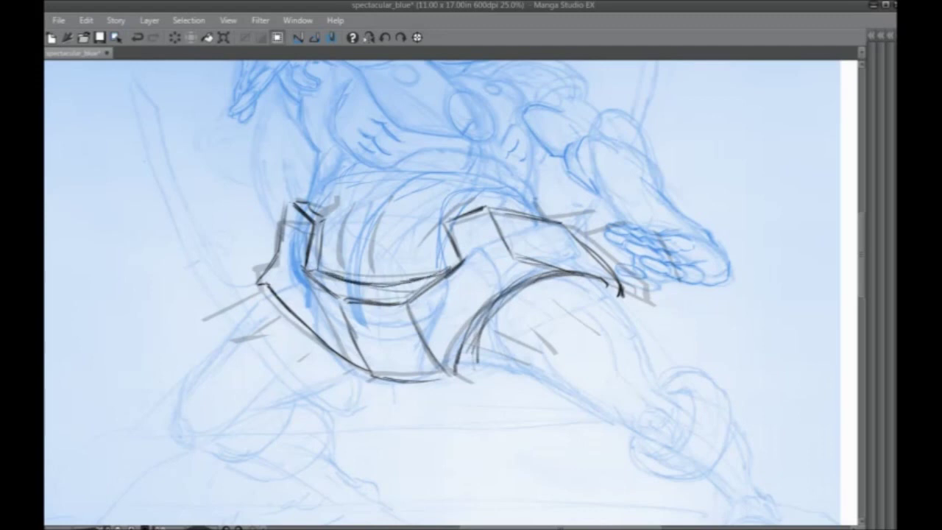
Mirror the canvas view and clear the faded trunks guide from the Layer 1Copy 2 layer.
click(368, 36)
scroll(264, 177, down, 3)
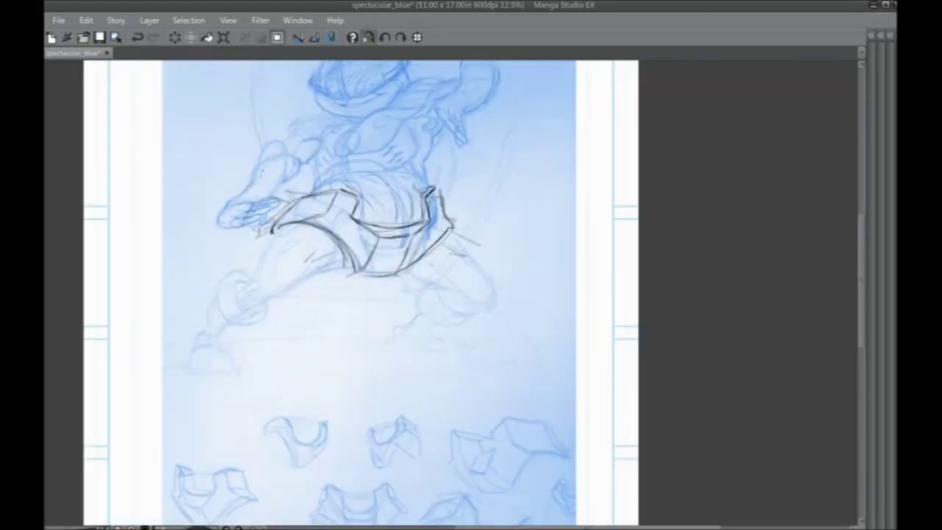
drag(254, 264, 269, 323)
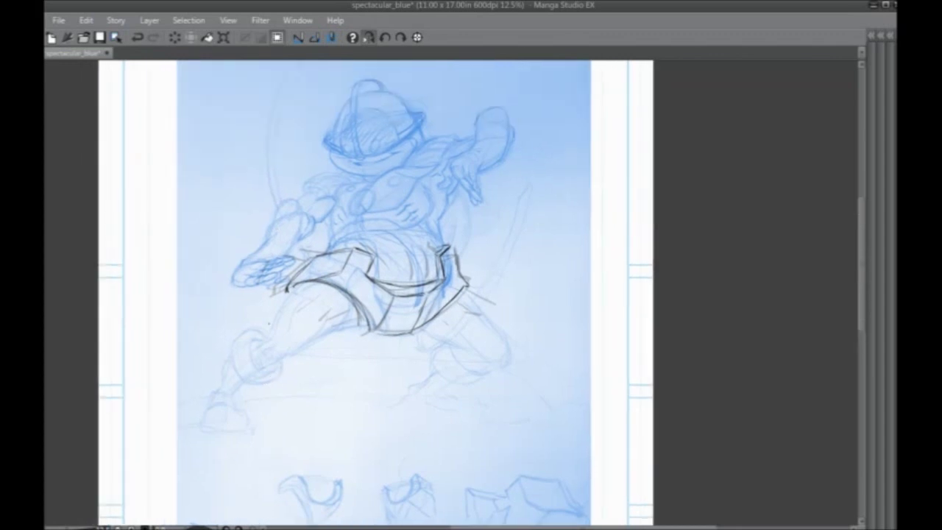
key(Tab)
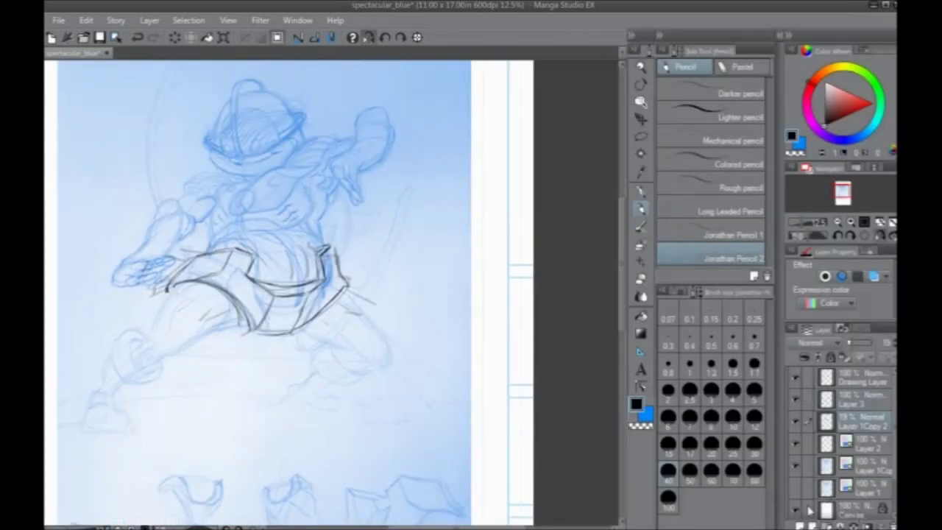
key(Delete)
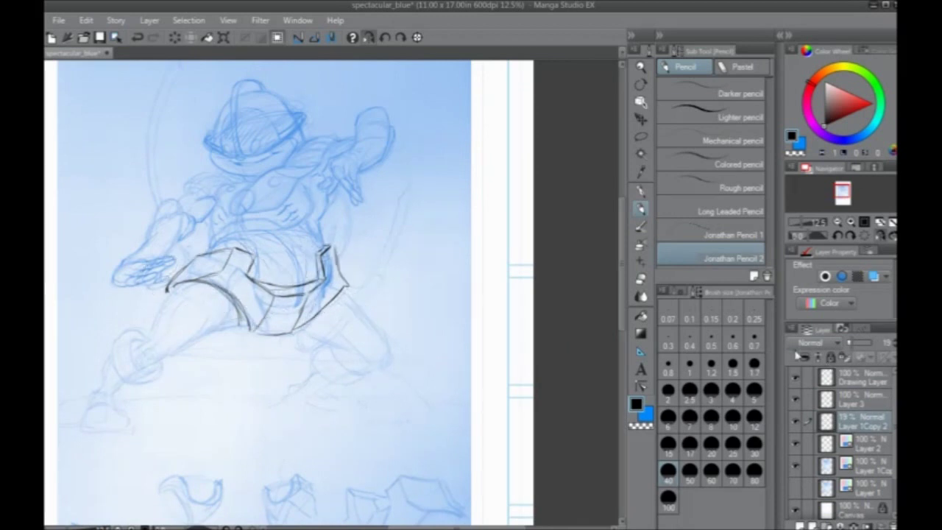
Apply the blue layer color effect to the emptied guide layer and to Layer 3.
click(873, 276)
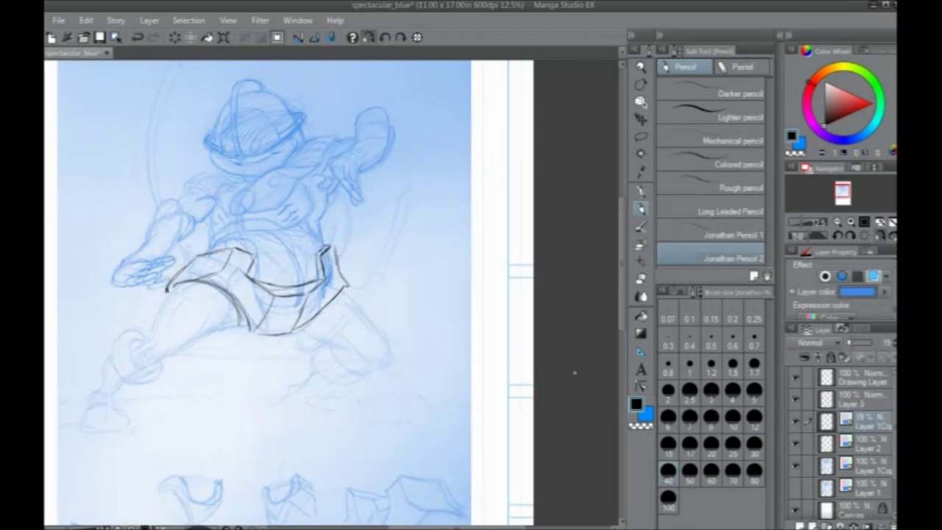
drag(223, 330, 239, 351)
click(864, 402)
click(873, 276)
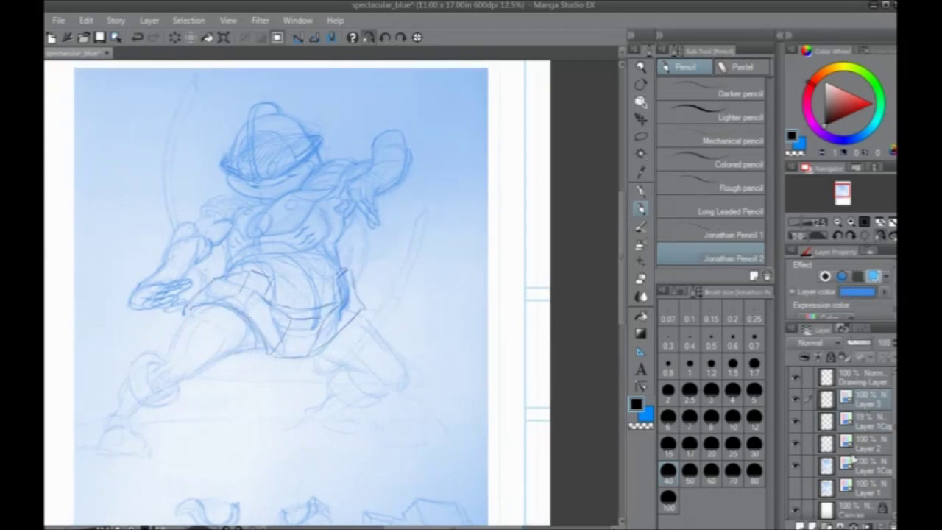
Restore the unmirrored view and examine the blue trunks tracing up close and against the whole figure.
key(Tab)
click(369, 39)
drag(390, 360, 333, 383)
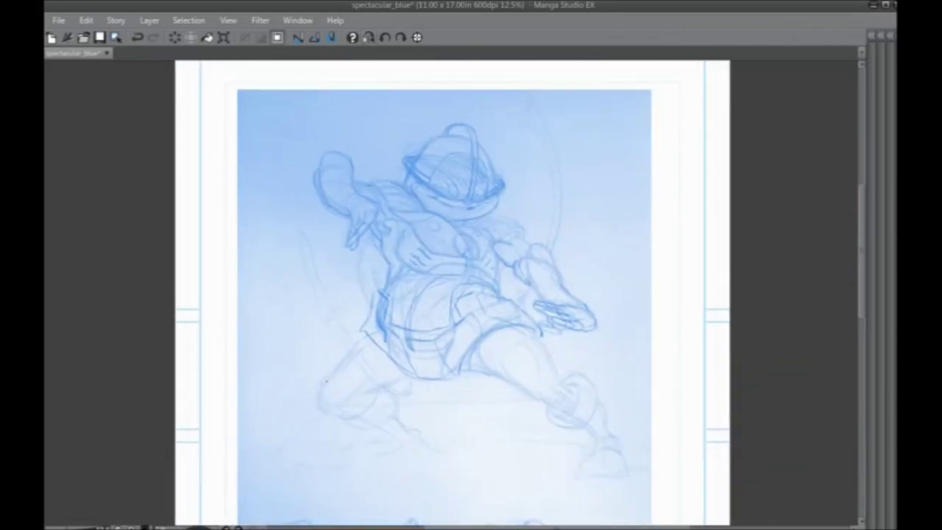
ctrl+click(317, 307)
drag(450, 376, 338, 380)
mouse_move(283, 355)
mouse_down()
mouse_move(285, 426)
mouse_move(288, 353)
mouse_move(254, 335)
mouse_up()
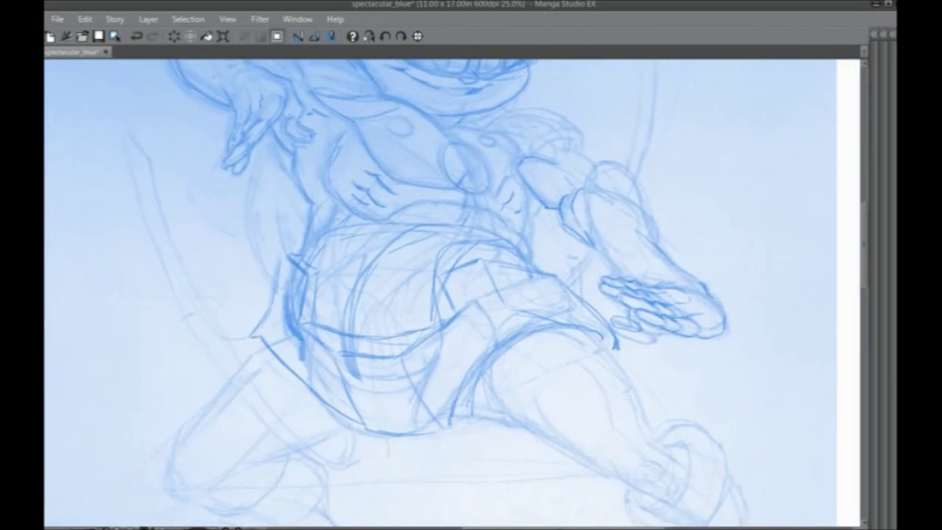
key(ctrl+minus)
Delete Layer 3 with the traced trunks and check the visibility of the layer beneath it.
key(Tab)
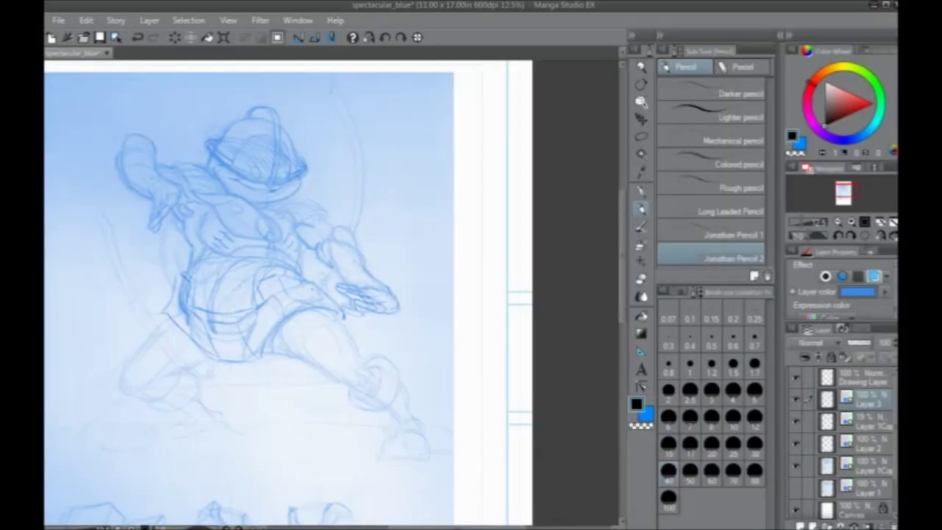
click(797, 399)
click(888, 523)
click(796, 401)
click(796, 403)
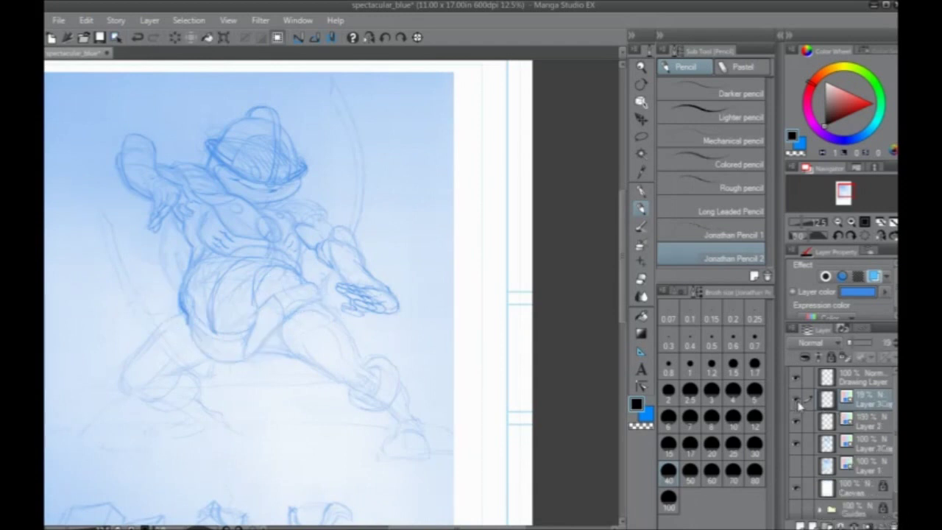
Make a test stroke on Layer 1Copy 2, raise the layer's opacity to 100% and reapply its blue layer color.
key(ctrl+plus)
drag(197, 350, 442, 326)
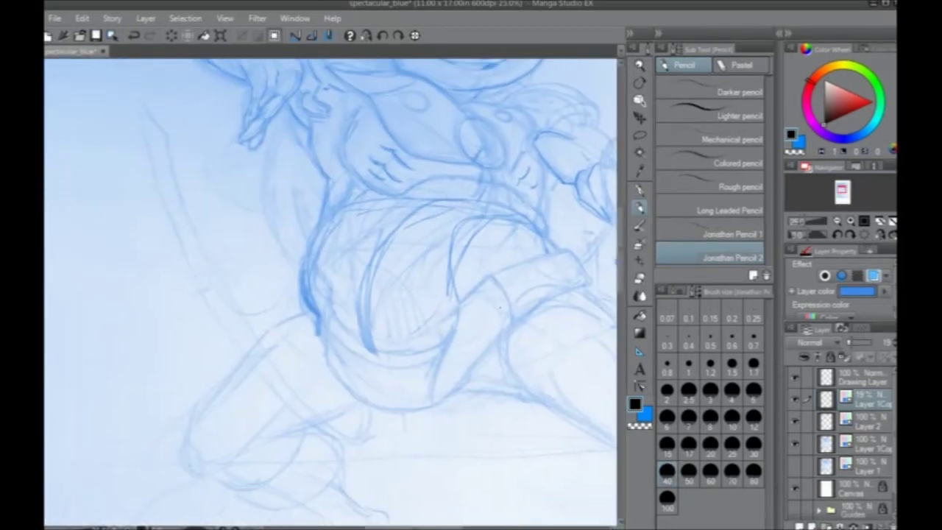
key(Tab)
drag(500, 309, 448, 264)
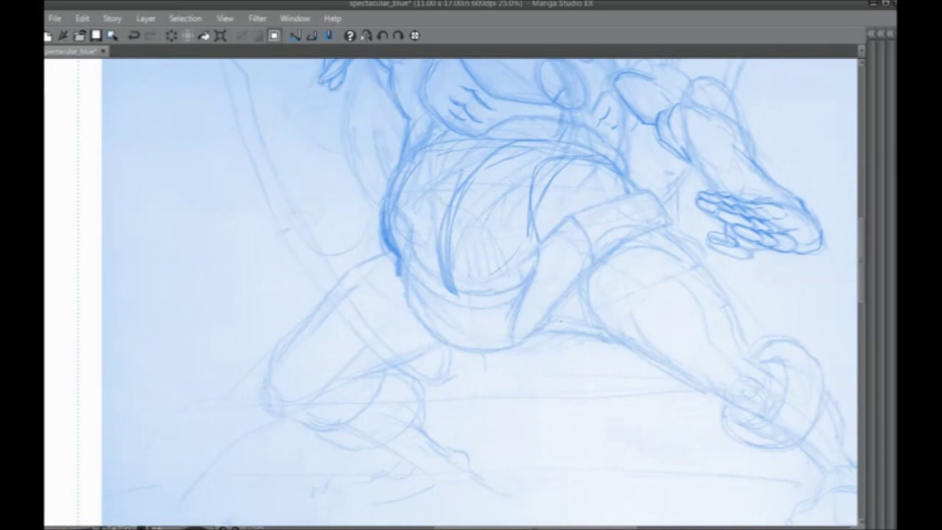
key(Tab)
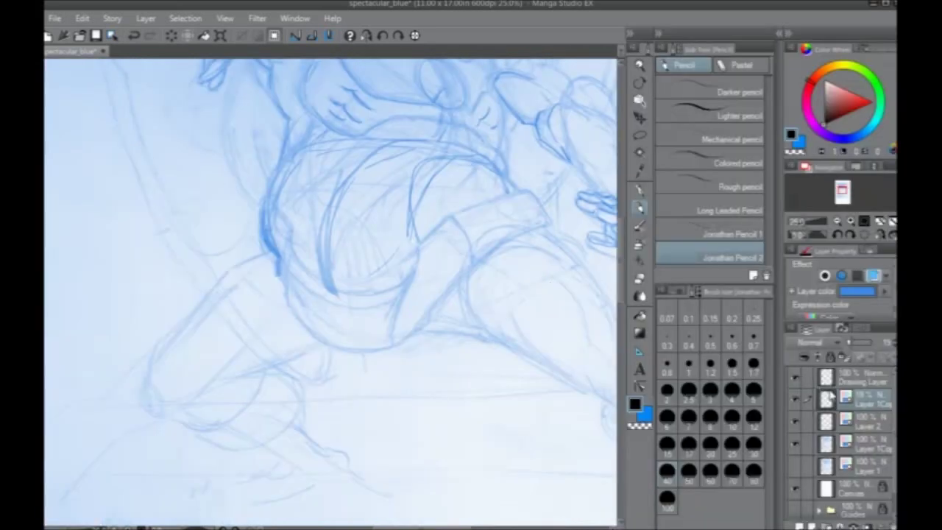
mouse_move(471, 270)
mouse_down()
mouse_move(451, 317)
mouse_move(497, 236)
mouse_move(452, 335)
mouse_up()
key(ctrl+z)
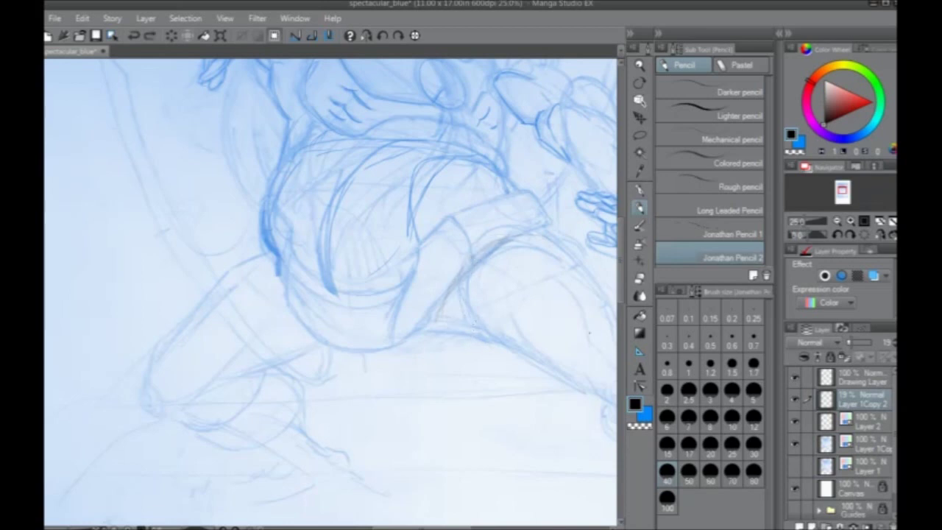
drag(851, 342, 872, 342)
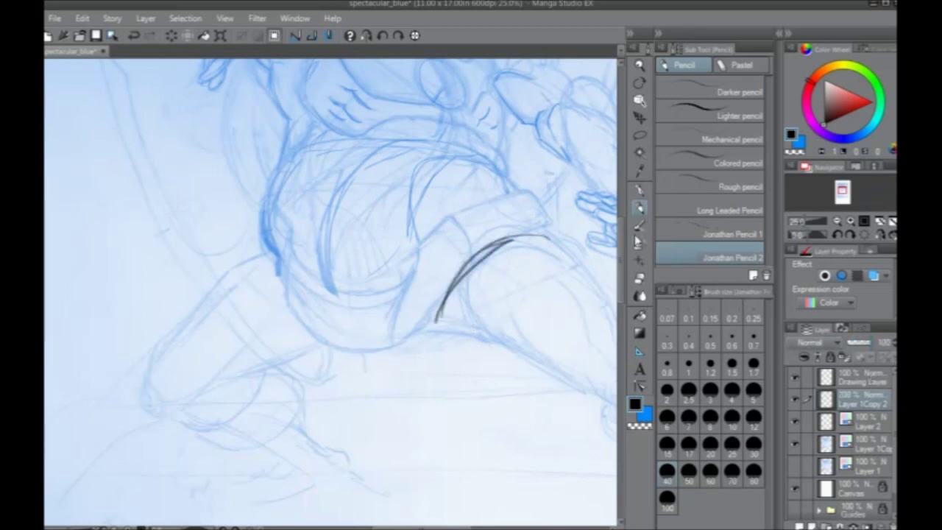
click(874, 276)
Erase the test stroke along the leg opening using a much larger eraser size.
mouse_move(425, 252)
mouse_down()
mouse_move(389, 294)
mouse_move(401, 306)
mouse_up()
key(ctrl+z)
drag(475, 267, 529, 223)
key(bracketright)
key(bracketright)
key(bracketright)
key(bracketright)
key(bracketright)
key(bracketright)
key(bracketright)
key(bracketright)
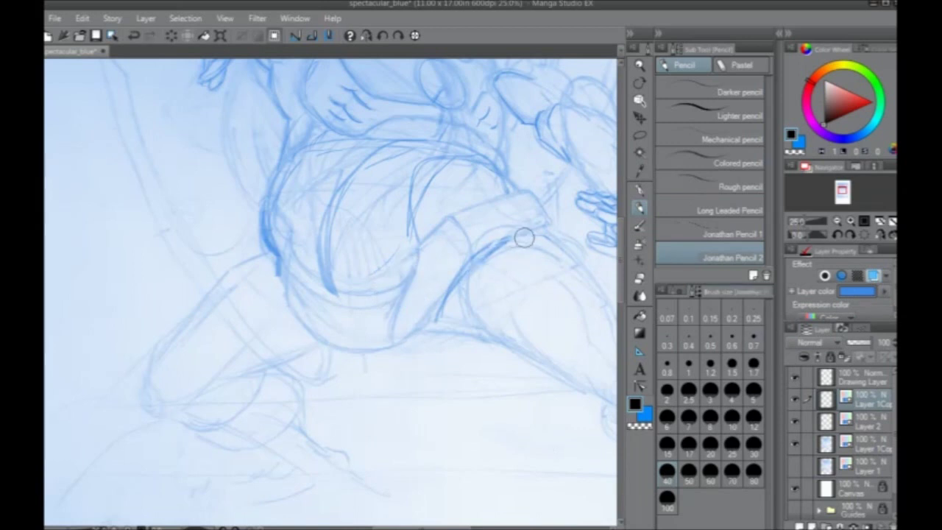
drag(500, 244, 443, 313)
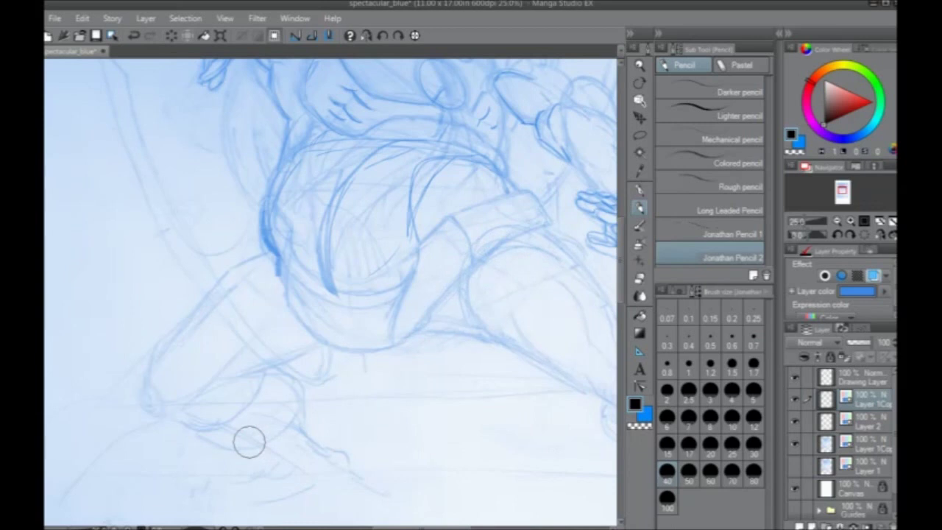
Sketch the trunks' leg opening freehand in blue around the extended thigh and down to the crotch.
key(Tab)
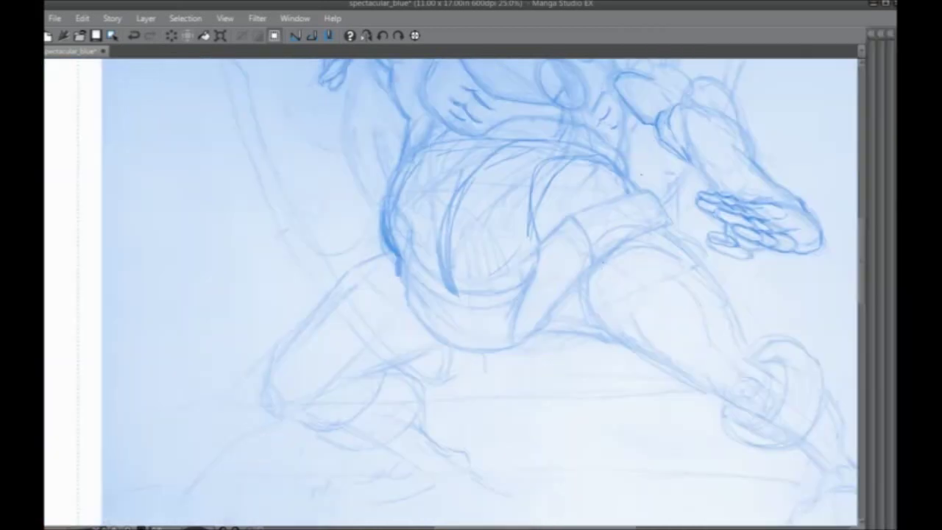
drag(641, 174, 648, 170)
mouse_move(646, 224)
mouse_down()
mouse_move(613, 242)
mouse_move(558, 292)
mouse_up()
drag(599, 248, 543, 316)
drag(572, 263, 539, 327)
mouse_move(618, 234)
mouse_down()
mouse_move(546, 316)
mouse_move(457, 337)
mouse_up()
Sketch the trunks' outer edge below the bent leg's hip and the rounded guide curves around the belly.
drag(403, 279, 459, 334)
mouse_move(390, 257)
mouse_down()
mouse_move(447, 335)
mouse_move(390, 255)
mouse_move(411, 292)
mouse_up()
mouse_move(387, 267)
mouse_down()
mouse_move(440, 333)
mouse_move(414, 308)
mouse_up()
mouse_move(404, 243)
mouse_down()
mouse_move(421, 257)
mouse_move(492, 269)
mouse_move(540, 233)
mouse_move(565, 178)
mouse_up()
mouse_move(568, 193)
mouse_down()
mouse_move(514, 258)
mouse_move(472, 261)
mouse_up()
mouse_move(557, 156)
mouse_down()
mouse_move(571, 217)
mouse_move(519, 264)
mouse_up()
Sketch the hip panel above the extended thigh and run the waistband line across the belly.
drag(552, 296, 572, 271)
mouse_move(640, 226)
mouse_down()
mouse_move(674, 222)
mouse_move(683, 232)
mouse_up()
mouse_move(652, 188)
mouse_down()
mouse_move(670, 206)
mouse_move(589, 203)
mouse_move(603, 240)
mouse_up()
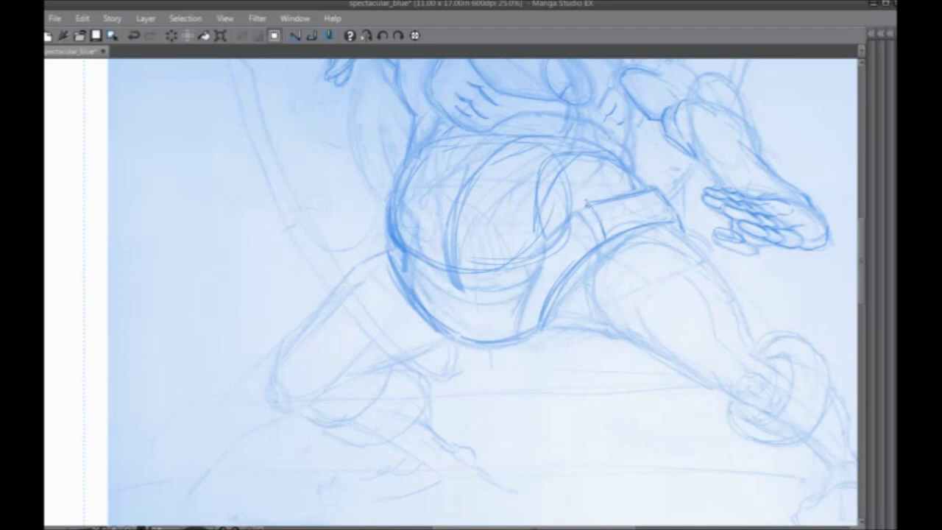
mouse_move(622, 195)
mouse_down()
mouse_move(572, 208)
mouse_move(543, 235)
mouse_up()
mouse_move(580, 208)
mouse_down()
mouse_move(526, 244)
mouse_move(535, 264)
mouse_move(518, 281)
mouse_move(422, 271)
mouse_move(384, 203)
mouse_move(373, 232)
mouse_move(400, 285)
mouse_up()
Sketch the angular waist tab at the bent leg's hip, including its inner edges.
mouse_move(367, 221)
mouse_down()
mouse_move(390, 266)
mouse_move(379, 197)
mouse_move(371, 230)
mouse_move(423, 257)
mouse_up()
drag(397, 214, 418, 240)
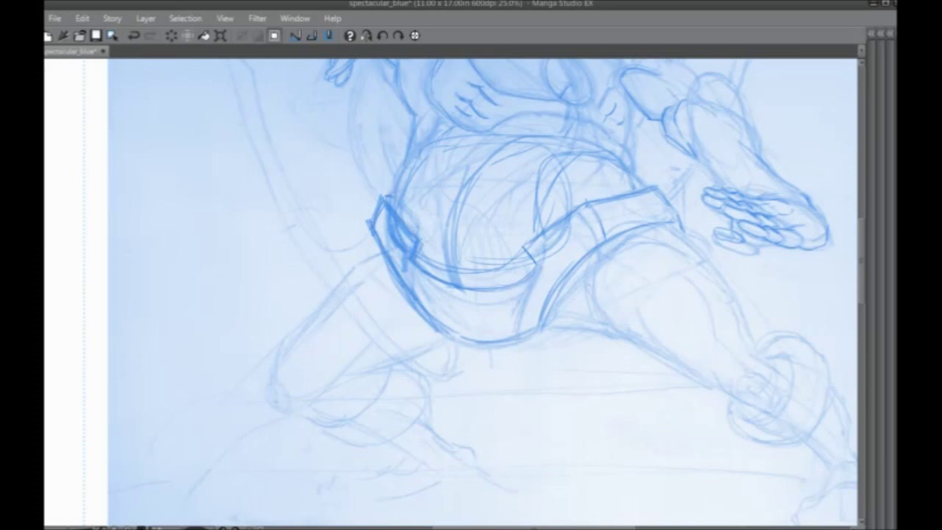
drag(432, 246, 427, 260)
drag(404, 208, 430, 237)
drag(399, 173, 397, 197)
Add the curved waistband lines and the lower front panel of the trunks.
mouse_move(438, 269)
mouse_down()
mouse_move(519, 273)
mouse_move(531, 262)
mouse_move(458, 275)
mouse_up()
mouse_move(530, 278)
mouse_down()
mouse_move(496, 312)
mouse_move(437, 299)
mouse_up()
drag(489, 315, 415, 292)
mouse_move(462, 306)
mouse_down()
mouse_move(411, 284)
mouse_move(412, 262)
mouse_up()
drag(417, 297, 456, 342)
mouse_move(494, 317)
mouse_down()
mouse_move(503, 340)
mouse_move(446, 339)
mouse_up()
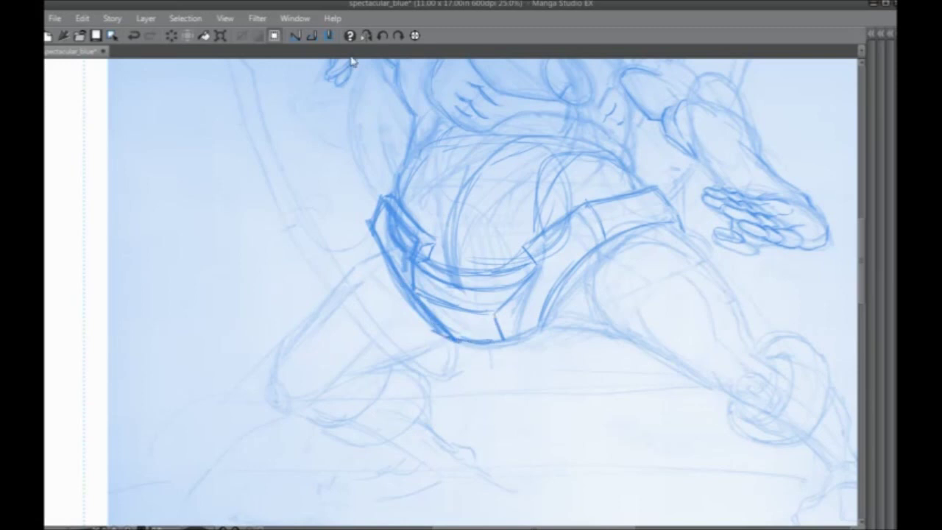
Mirror the canvas view and sketch the segmented knee pad around the extended leg's knee.
click(366, 35)
drag(358, 324, 264, 230)
drag(351, 288, 228, 223)
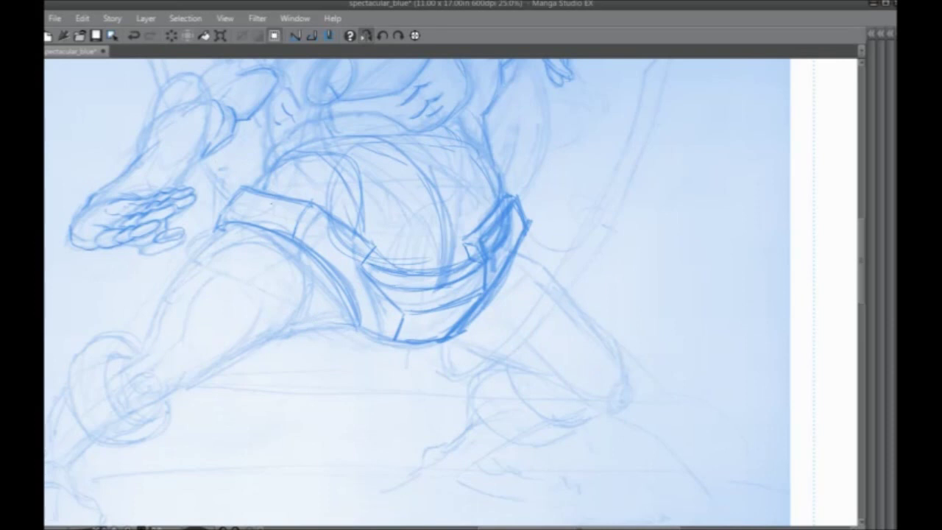
drag(234, 221, 405, 169)
mouse_move(421, 234)
mouse_down()
mouse_move(540, 245)
mouse_move(573, 216)
mouse_up()
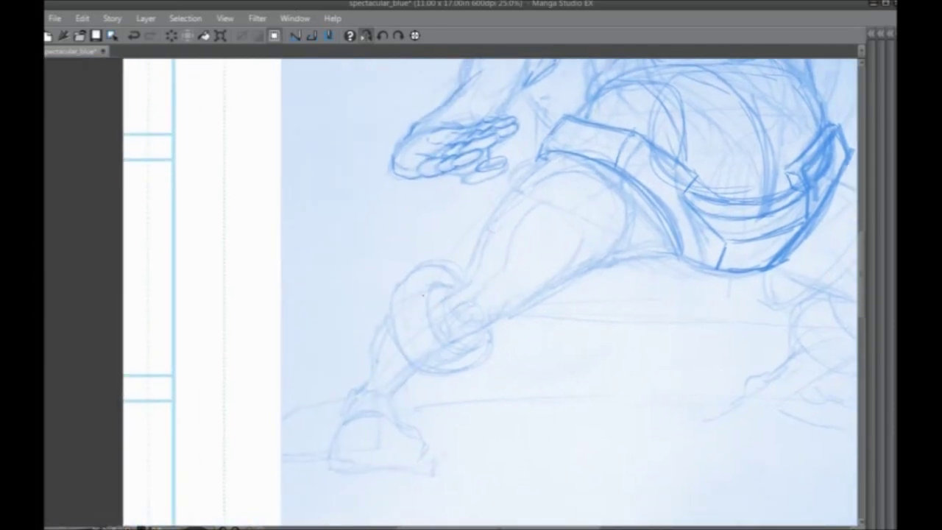
mouse_move(433, 291)
mouse_down()
mouse_move(444, 338)
mouse_move(471, 342)
mouse_up()
mouse_move(441, 283)
mouse_down()
mouse_move(457, 271)
mouse_move(386, 302)
mouse_move(428, 275)
mouse_up()
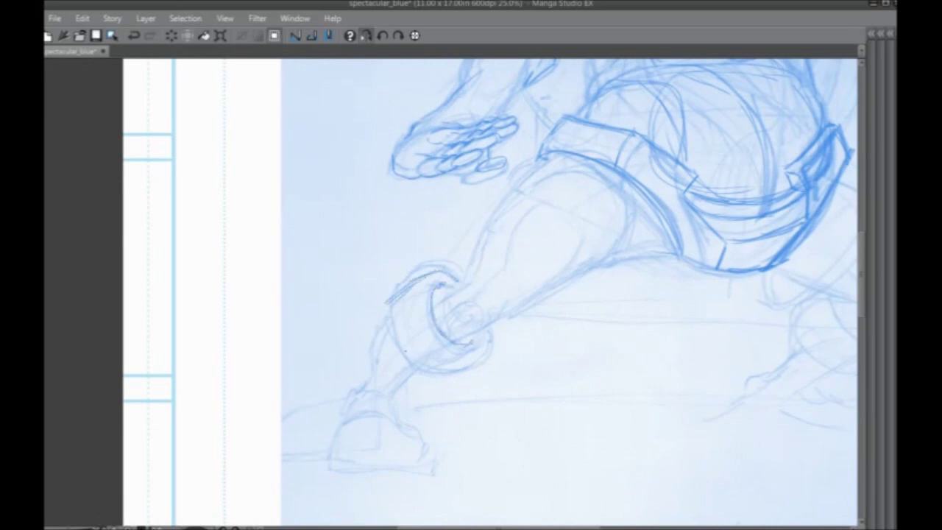
mouse_move(482, 338)
mouse_down()
mouse_move(418, 389)
mouse_move(441, 373)
mouse_move(423, 376)
mouse_move(388, 342)
mouse_move(403, 362)
mouse_move(390, 330)
mouse_move(407, 361)
mouse_up()
mouse_move(414, 283)
mouse_down()
mouse_move(410, 324)
mouse_move(426, 357)
mouse_up()
mouse_move(436, 355)
mouse_down()
mouse_move(462, 363)
mouse_move(392, 397)
mouse_up()
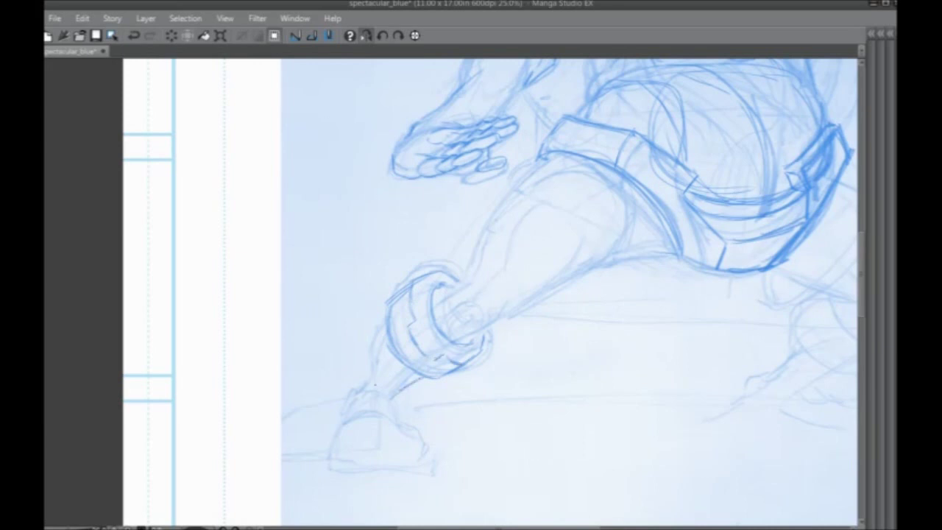
Sketch the extended leg's shin and its shoe, with a wrapped ankle cuff and a flat sole.
mouse_move(381, 324)
mouse_down()
mouse_move(350, 394)
mouse_move(395, 408)
mouse_move(389, 399)
mouse_move(436, 465)
mouse_move(351, 469)
mouse_up()
mouse_move(417, 470)
mouse_down()
mouse_move(339, 465)
mouse_move(334, 434)
mouse_move(374, 416)
mouse_move(343, 409)
mouse_move(351, 392)
mouse_move(326, 426)
mouse_up()
drag(337, 398, 328, 431)
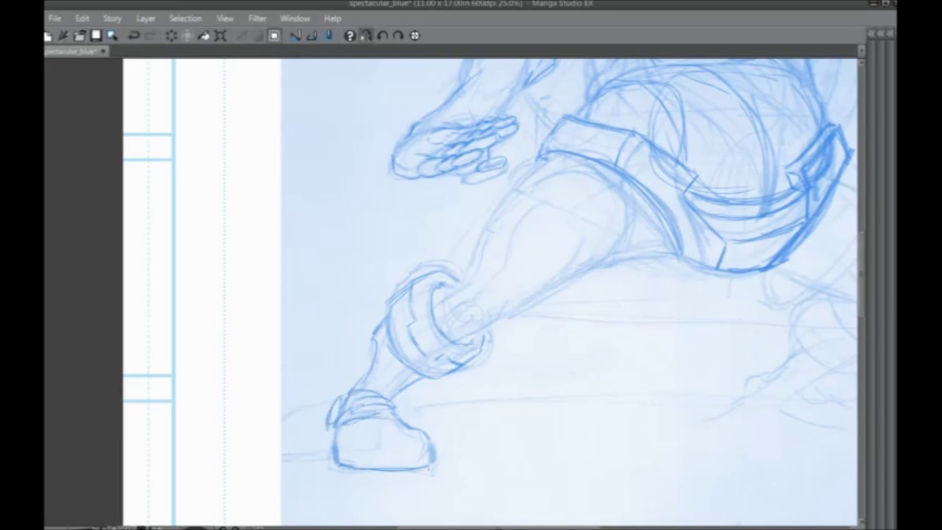
drag(375, 440, 356, 360)
mouse_move(419, 394)
mouse_down()
mouse_move(377, 401)
mouse_move(314, 391)
mouse_move(308, 344)
mouse_up()
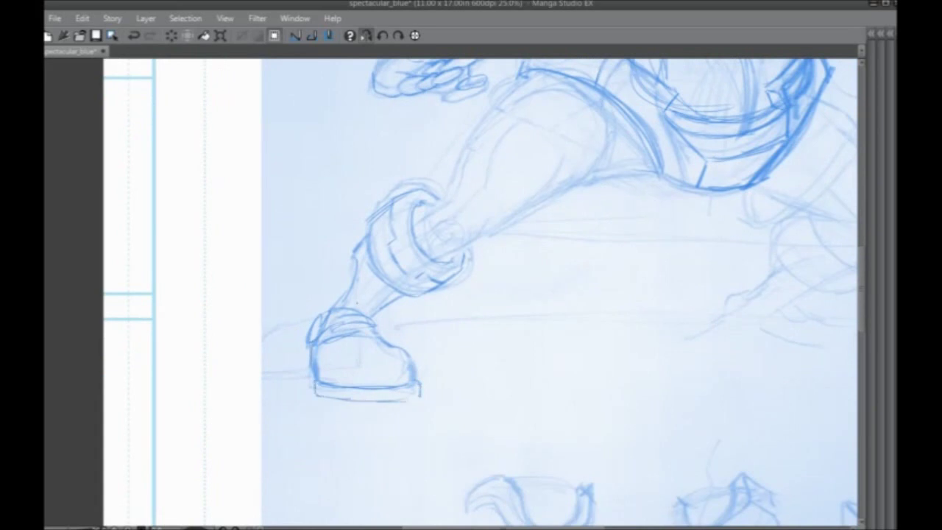
Sketch the rounded kneecap inside the extended leg's knee pad, with short lines where the thigh enters the pad.
drag(346, 288, 312, 399)
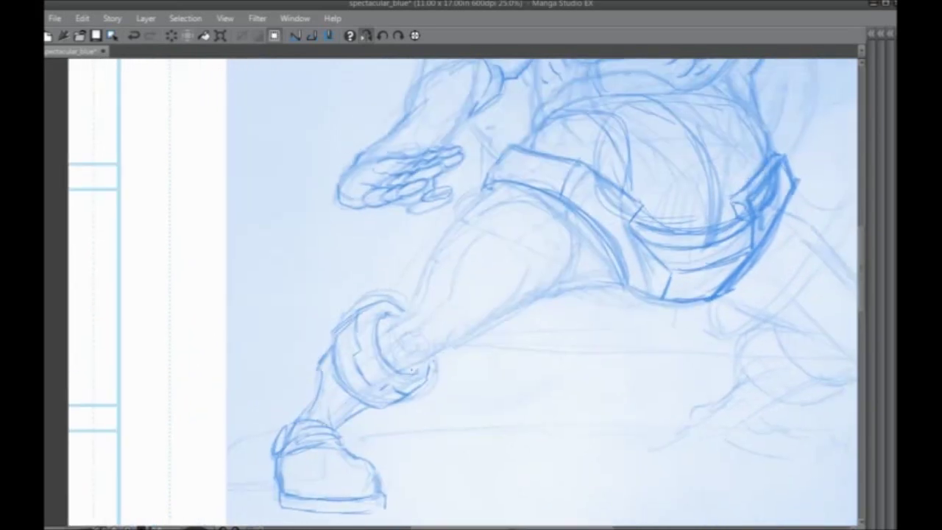
drag(405, 371, 446, 348)
mouse_move(410, 372)
mouse_down()
mouse_move(446, 334)
mouse_move(403, 332)
mouse_move(387, 352)
mouse_move(402, 340)
mouse_up()
mouse_move(417, 305)
mouse_down()
mouse_move(390, 325)
mouse_move(403, 313)
mouse_up()
Draw the underside contour of the extended leg's thigh and the inner-thigh muscle lines up to the trunks' hem.
drag(437, 359, 478, 315)
drag(542, 253, 484, 312)
mouse_move(555, 207)
mouse_down()
mouse_move(518, 290)
mouse_move(431, 363)
mouse_up()
mouse_move(519, 295)
mouse_down()
mouse_move(505, 321)
mouse_move(464, 351)
mouse_up()
drag(565, 272, 523, 300)
drag(620, 282, 533, 293)
drag(603, 253, 577, 258)
drag(598, 247, 569, 256)
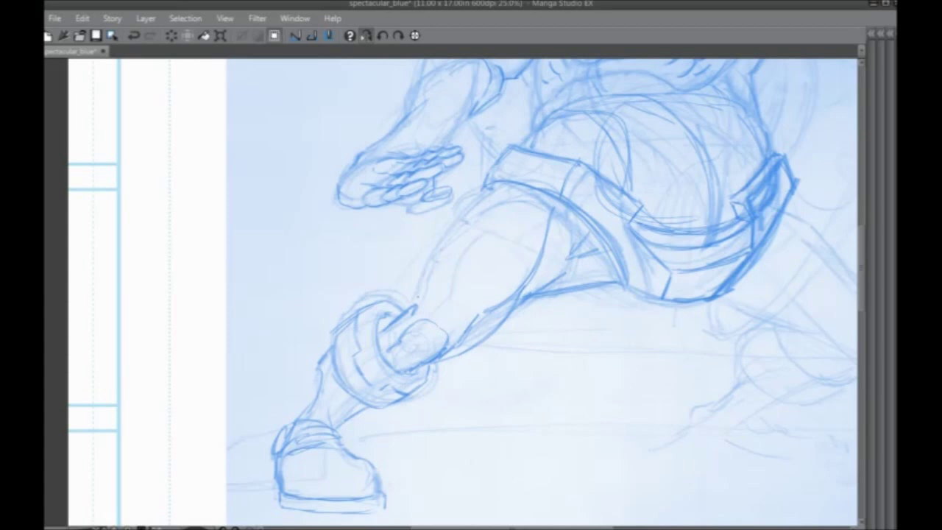
Draw the outer contour of the extended thigh and its angular muscle line between the hem and the knee pad.
mouse_move(436, 302)
mouse_down()
mouse_move(477, 266)
mouse_move(470, 238)
mouse_move(543, 198)
mouse_up()
mouse_move(479, 262)
mouse_down()
mouse_move(418, 314)
mouse_move(431, 281)
mouse_move(511, 193)
mouse_up()
mouse_move(430, 246)
mouse_down()
mouse_move(514, 189)
mouse_move(406, 305)
mouse_up()
Mirror the canvas view and sketch the upper contour of the bent leg's thigh from the hip to the knee.
click(366, 36)
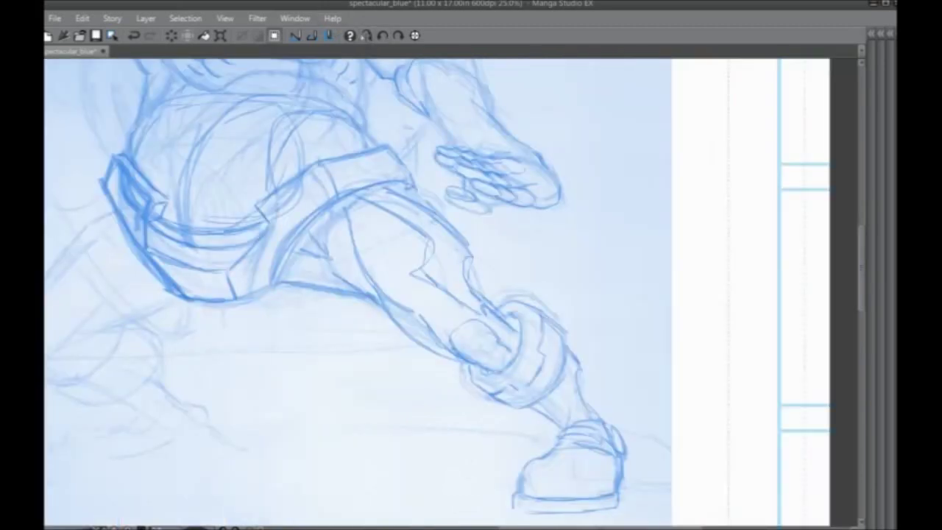
mouse_move(184, 373)
mouse_down()
mouse_move(267, 400)
mouse_move(265, 273)
mouse_up()
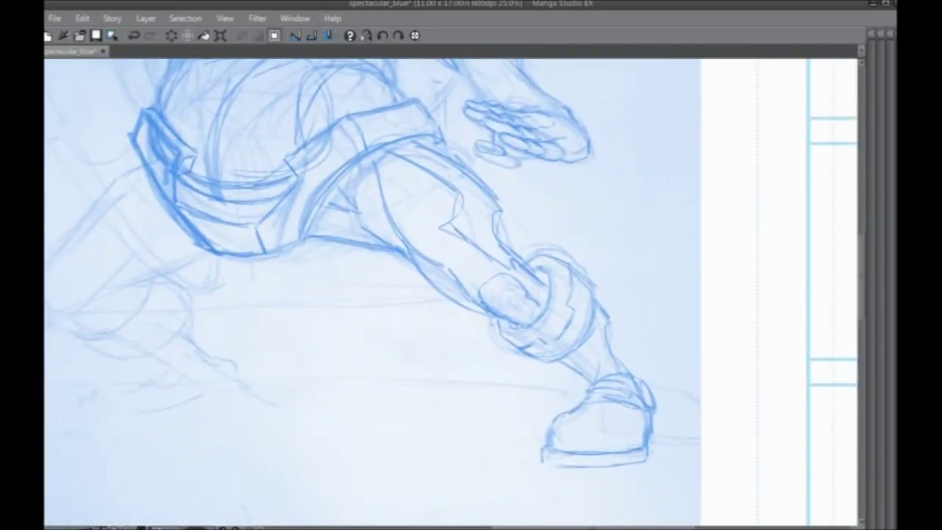
drag(296, 339, 437, 296)
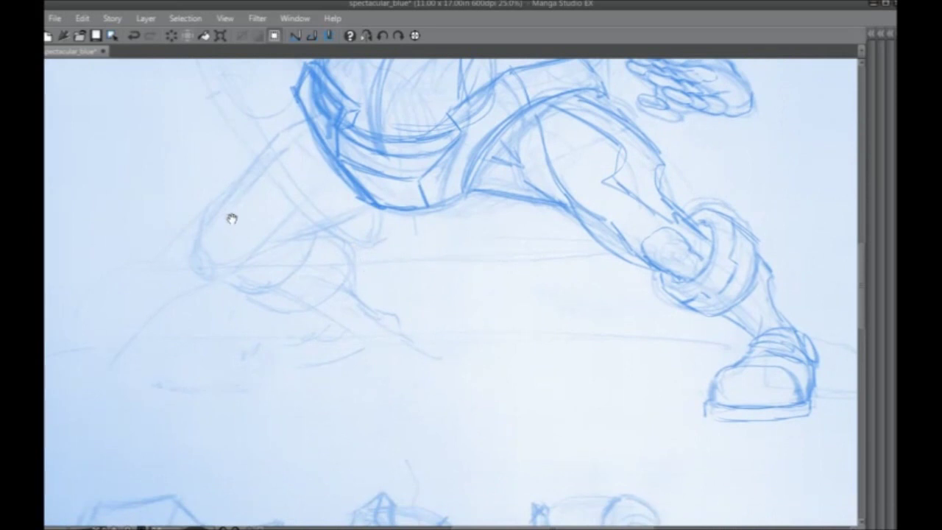
drag(242, 185, 334, 229)
mouse_move(390, 160)
mouse_down()
mouse_move(363, 175)
mouse_move(293, 262)
mouse_up()
drag(346, 189, 390, 165)
drag(335, 204, 295, 268)
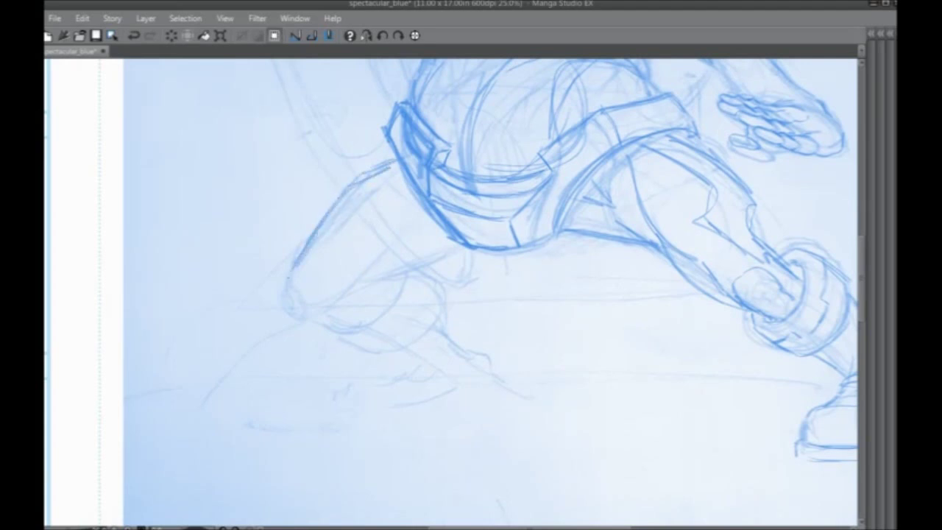
Sketch the bent leg's rounded knee and the underside of its thigh up to the trunks.
mouse_move(284, 292)
mouse_down()
mouse_move(302, 317)
mouse_move(331, 315)
mouse_move(359, 293)
mouse_up()
drag(438, 231, 363, 280)
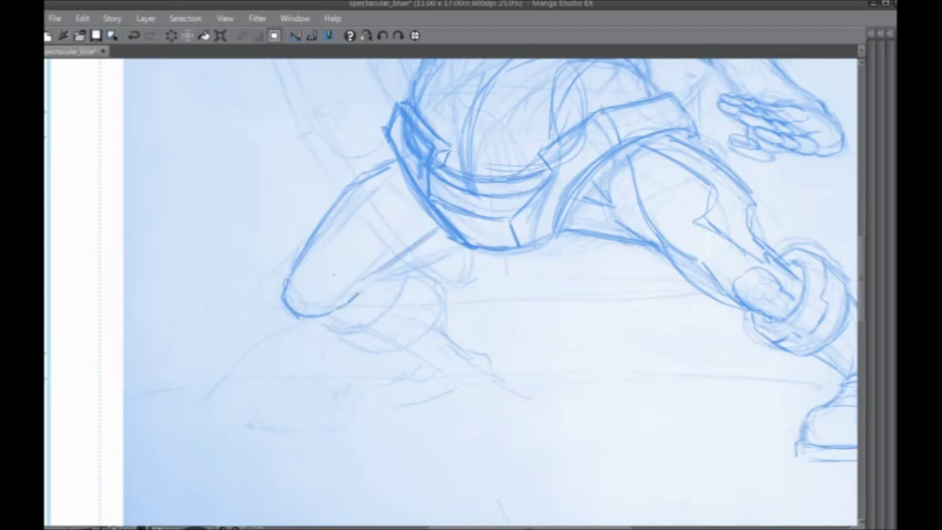
drag(422, 213, 384, 253)
drag(464, 248, 384, 281)
drag(312, 319, 362, 323)
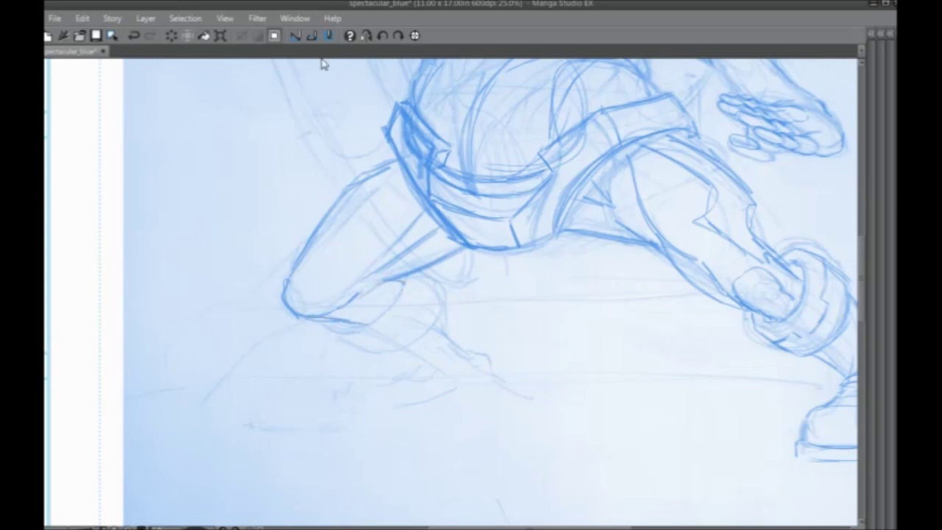
Add muscle contour lines inside the bent leg's thigh along its upper edge and near the hem.
drag(372, 171, 356, 182)
drag(349, 190, 297, 278)
drag(340, 219, 321, 256)
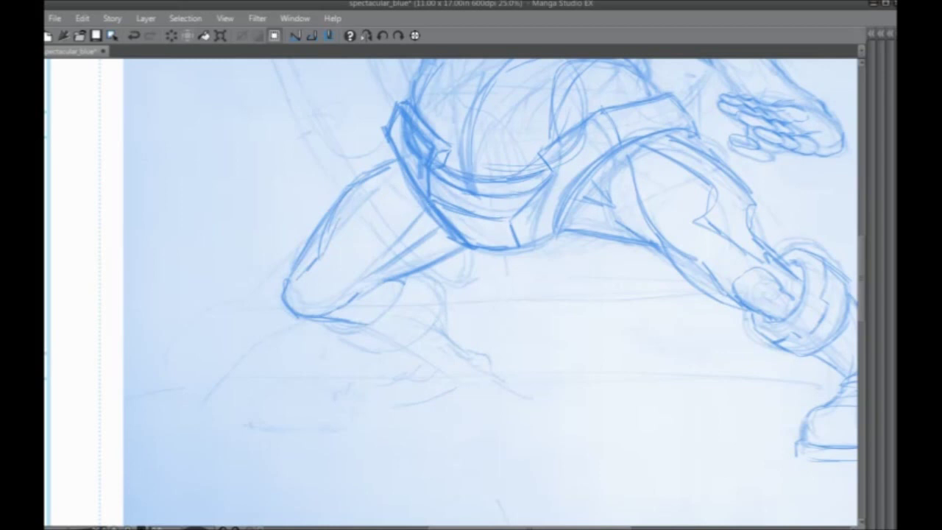
drag(424, 210, 370, 247)
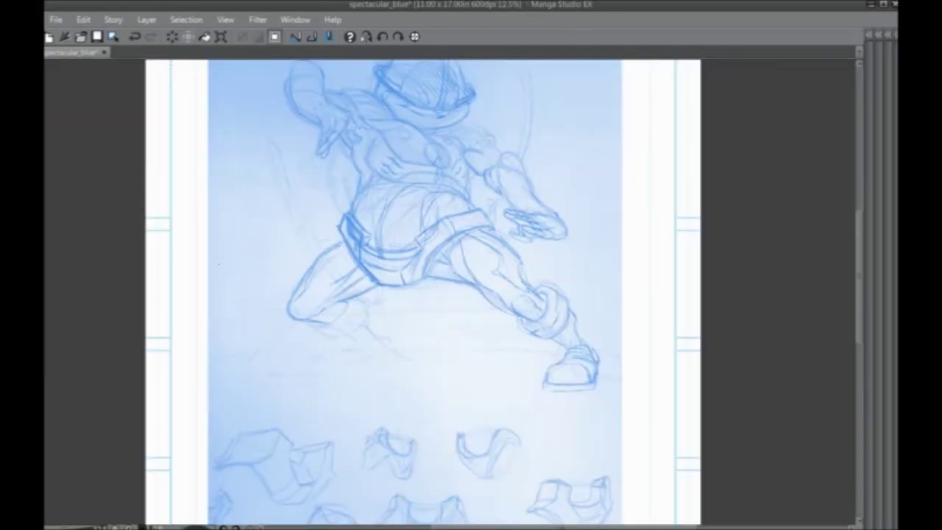
Sketch the pad around the bent knee, with curved bands wrapping the calf and the start of the shin.
drag(254, 309, 358, 366)
drag(405, 298, 364, 361)
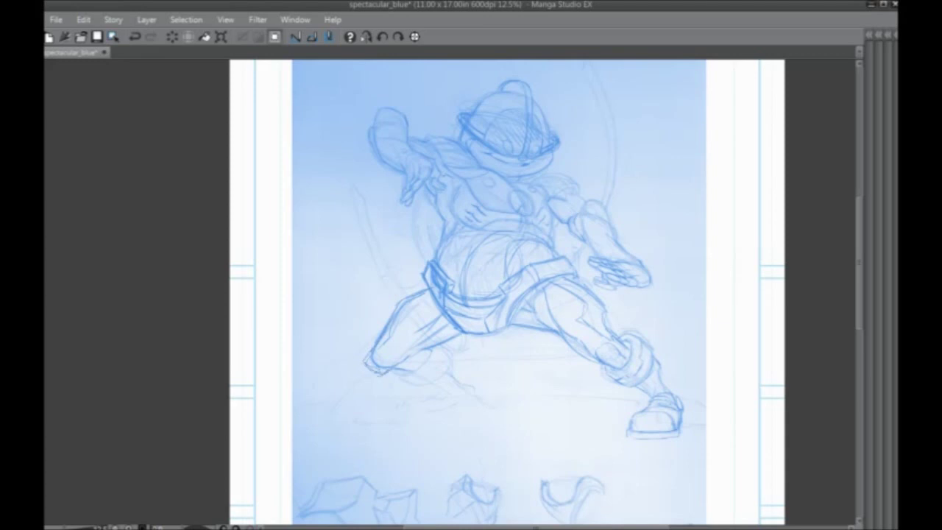
mouse_move(384, 377)
mouse_down()
mouse_move(440, 353)
mouse_move(376, 334)
mouse_up()
key(space)
ctrl+click(314, 248)
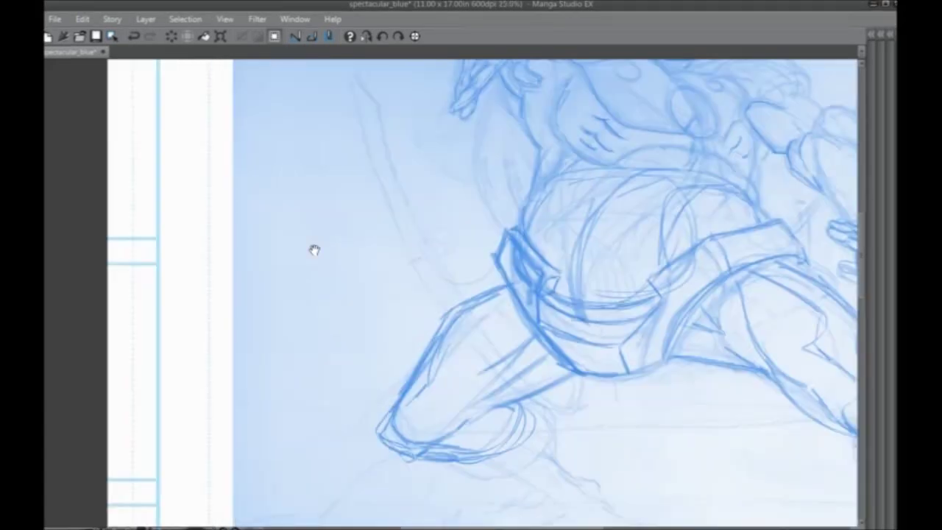
drag(414, 364, 198, 228)
mouse_move(370, 290)
mouse_down()
mouse_move(404, 308)
mouse_move(409, 358)
mouse_move(322, 375)
mouse_move(292, 359)
mouse_move(362, 378)
mouse_up()
mouse_move(365, 303)
mouse_down()
mouse_move(372, 338)
mouse_move(390, 322)
mouse_move(372, 363)
mouse_move(320, 365)
mouse_up()
mouse_move(416, 355)
mouse_down()
mouse_move(431, 364)
mouse_move(431, 353)
mouse_move(383, 378)
mouse_up()
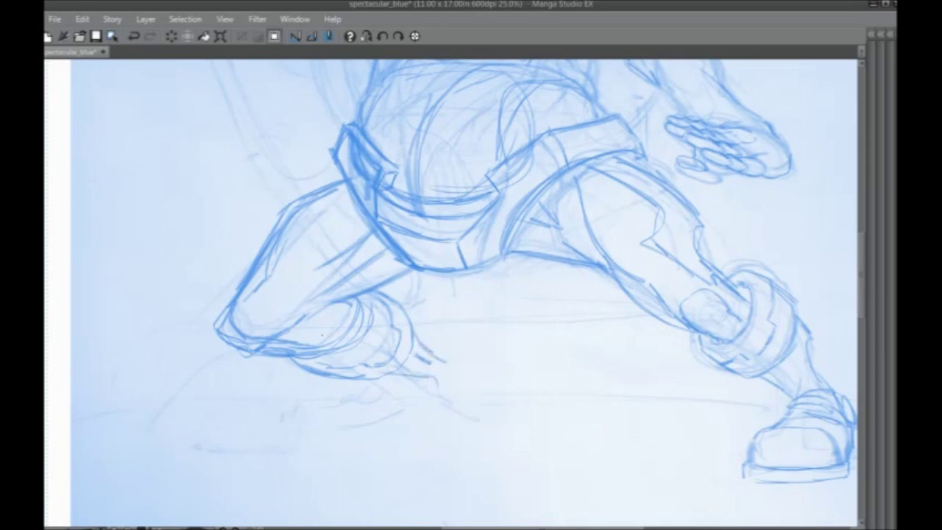
Sketch the bent leg's ankle and blocky flat-soled shoe, and firm up the heel and shin lines.
mouse_move(415, 328)
mouse_down()
mouse_move(443, 349)
mouse_move(468, 402)
mouse_move(487, 393)
mouse_up()
mouse_move(425, 378)
mouse_down()
mouse_move(338, 404)
mouse_move(351, 432)
mouse_up()
mouse_move(347, 401)
mouse_down()
mouse_move(422, 409)
mouse_move(432, 442)
mouse_move(347, 435)
mouse_up()
mouse_move(437, 409)
mouse_down()
mouse_move(468, 379)
mouse_move(482, 397)
mouse_up()
mouse_move(425, 339)
mouse_down()
mouse_move(471, 358)
mouse_move(484, 379)
mouse_move(458, 429)
mouse_move(421, 449)
mouse_move(350, 435)
mouse_move(403, 451)
mouse_move(458, 447)
mouse_move(485, 386)
mouse_move(493, 390)
mouse_up()
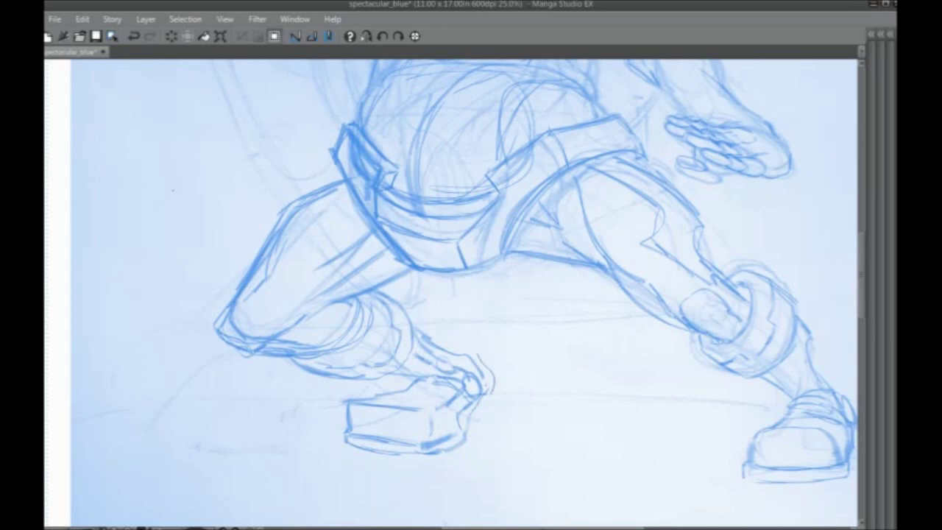
mouse_move(416, 383)
mouse_down()
mouse_move(460, 391)
mouse_move(431, 381)
mouse_up()
scroll(125, 240, down, 2)
drag(175, 327, 201, 398)
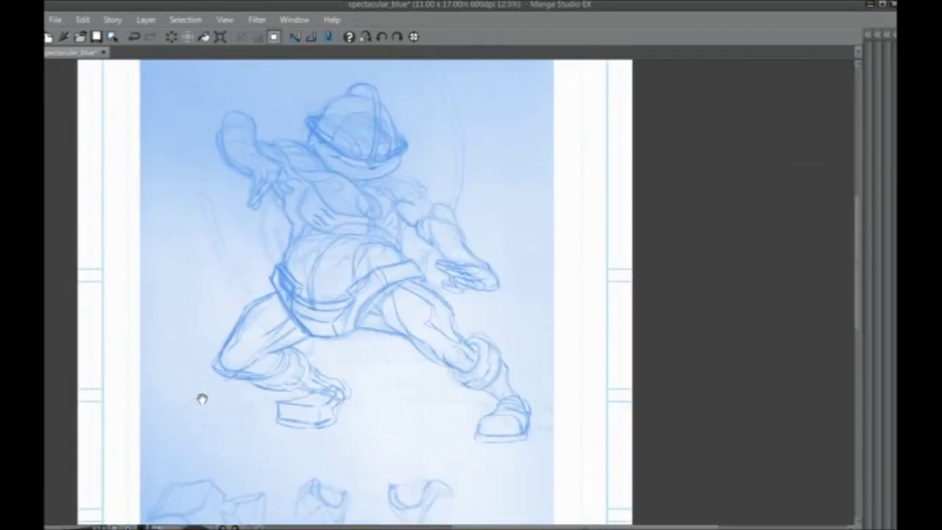
mouse_move(320, 372)
mouse_down()
mouse_move(348, 395)
mouse_move(334, 415)
mouse_up()
drag(303, 362, 322, 373)
Mirror the canvas view to review the whole figure and show the hidden palettes again.
click(365, 36)
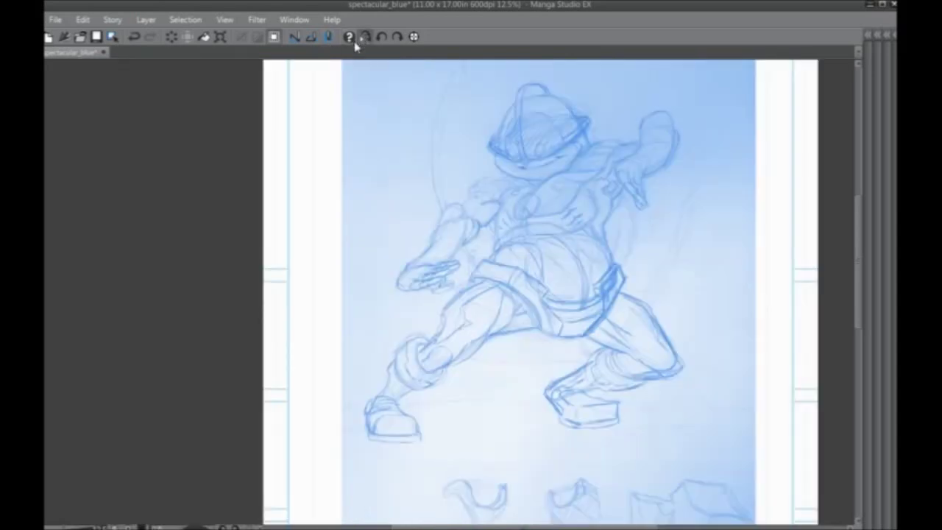
drag(355, 330, 358, 324)
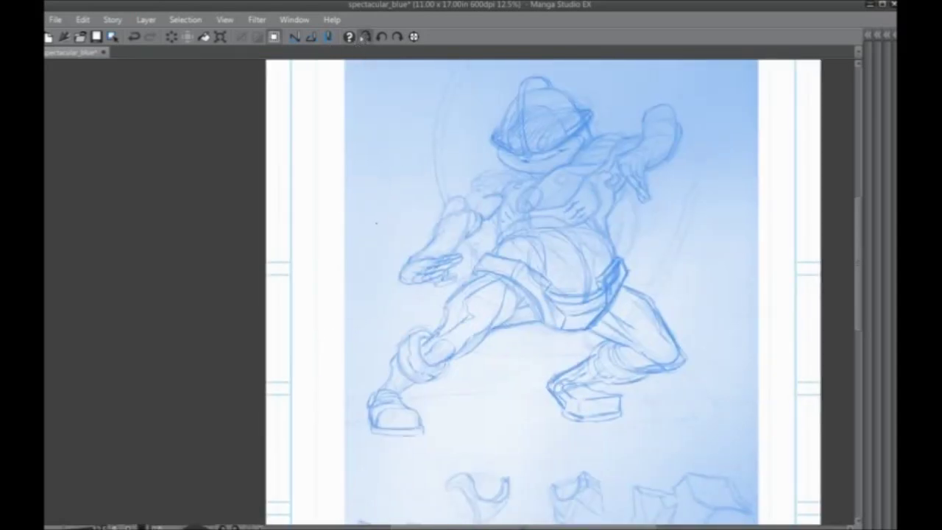
drag(415, 331, 377, 322)
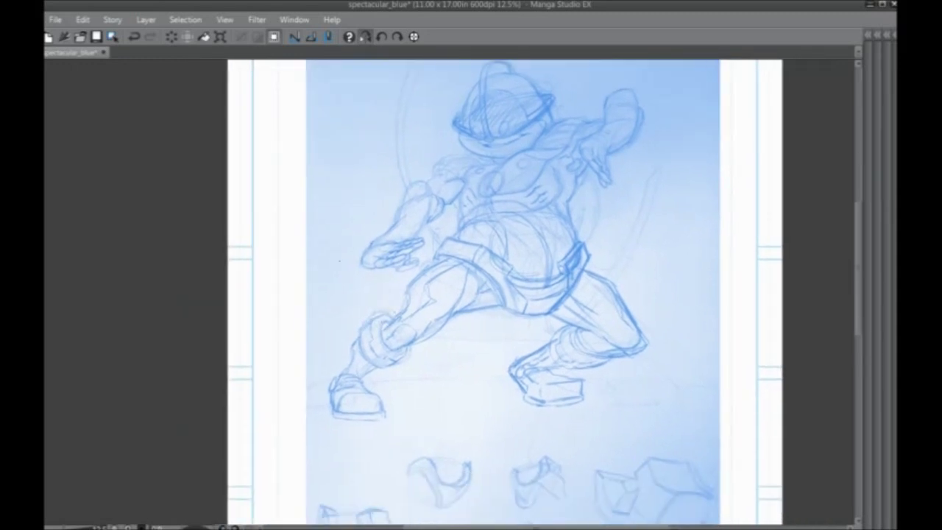
key(Tab)
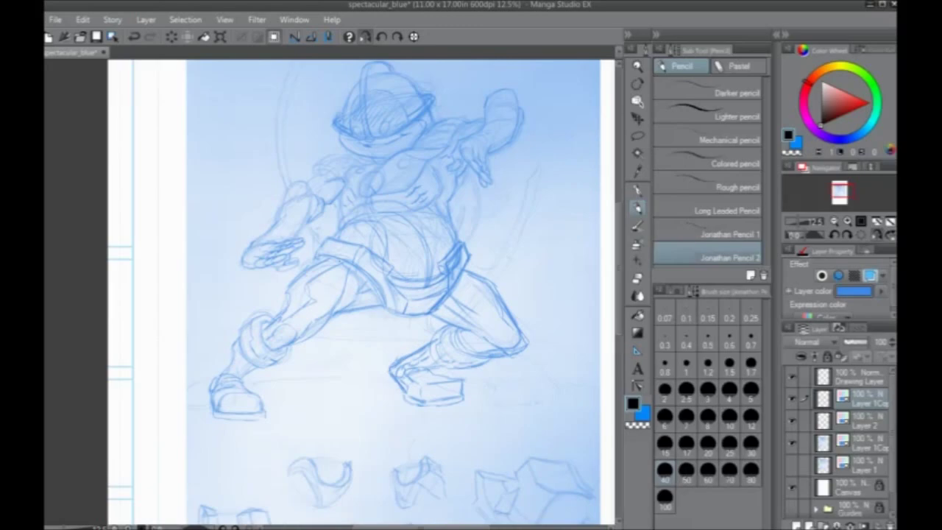
Merge the upper Layer 1Copy sketch layer down into Layer 2, toggling layer visibility to check the artwork.
click(793, 400)
click(793, 400)
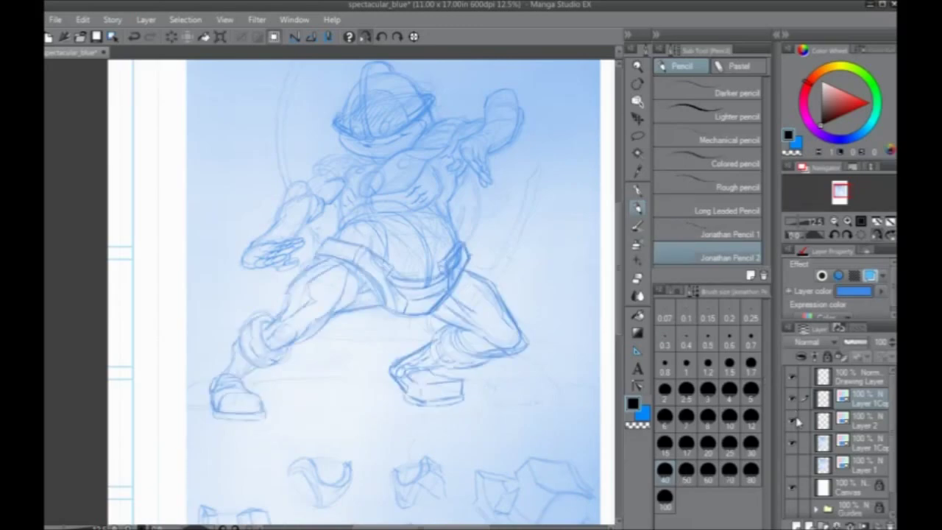
click(862, 419)
click(864, 402)
click(794, 400)
click(793, 400)
key(ctrl+e)
click(793, 399)
click(793, 400)
Turn off the layer color effect on Layer 2, checking the sketch by toggling its visibility.
click(870, 275)
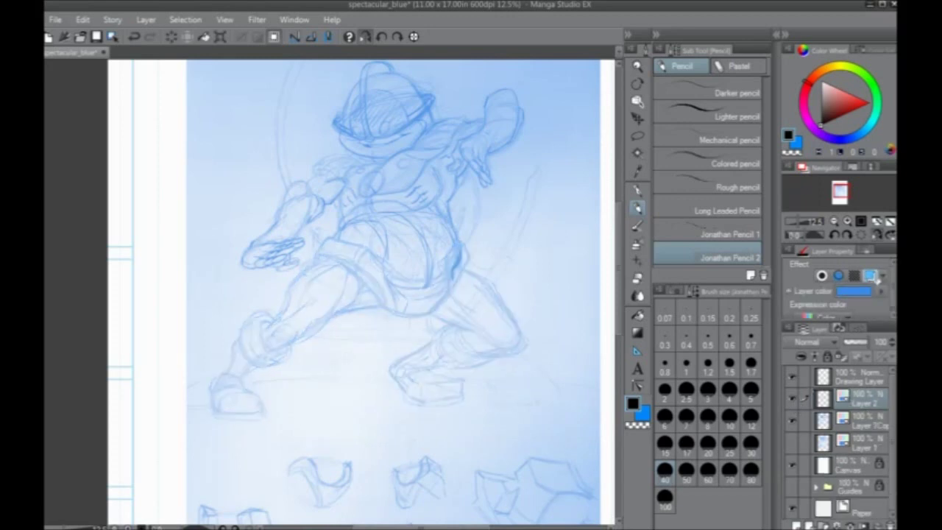
click(793, 401)
click(792, 401)
click(869, 275)
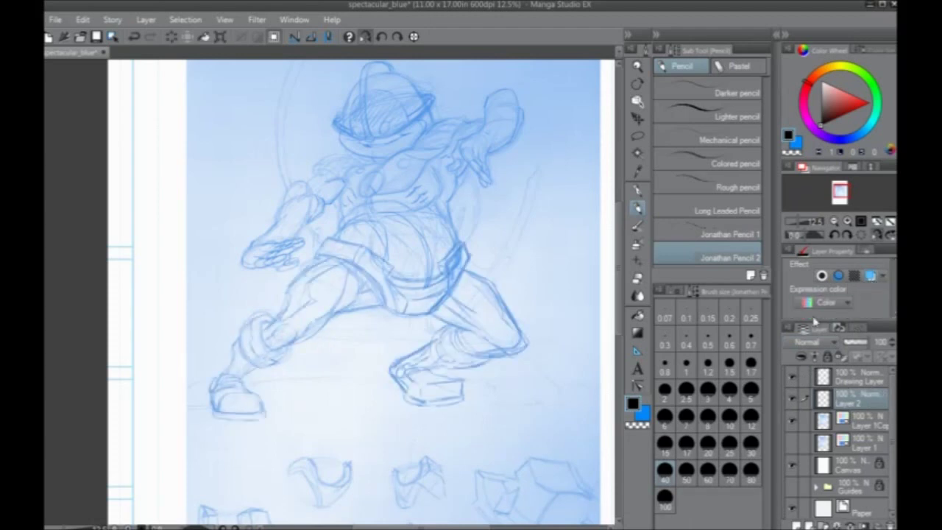
Merge Layer 2 down into the Layer 1Copy below it and check the combined layer by toggling its visibility.
click(793, 423)
click(792, 423)
key(ctrl+e)
click(792, 399)
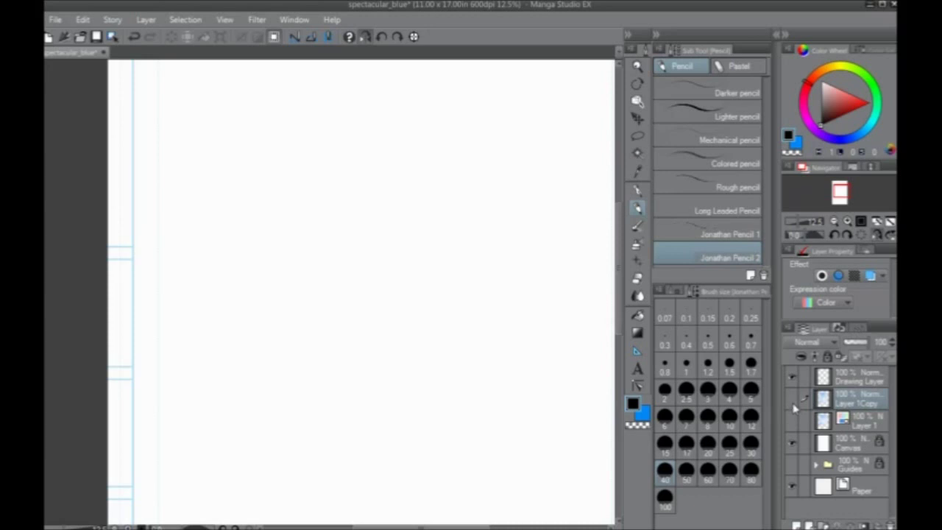
click(792, 401)
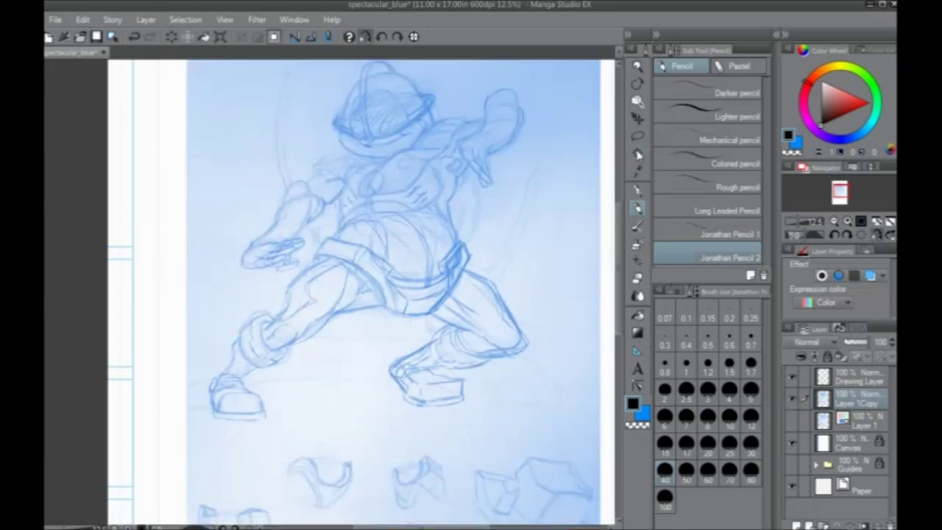
Lasso the extended leg's knee pad, shin and shoe, move them outward away from the thigh, and deselect.
click(636, 137)
mouse_move(189, 382)
mouse_down()
mouse_move(274, 282)
mouse_move(307, 262)
mouse_move(337, 254)
mouse_move(375, 287)
mouse_up()
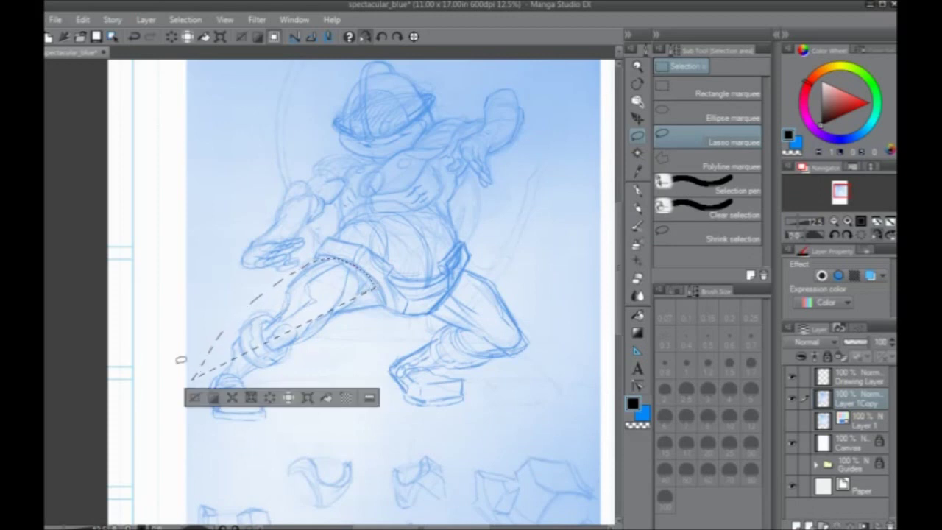
mouse_move(180, 361)
mouse_down()
mouse_move(267, 303)
mouse_move(286, 304)
mouse_move(278, 344)
mouse_move(300, 354)
mouse_move(284, 420)
mouse_move(170, 379)
mouse_up()
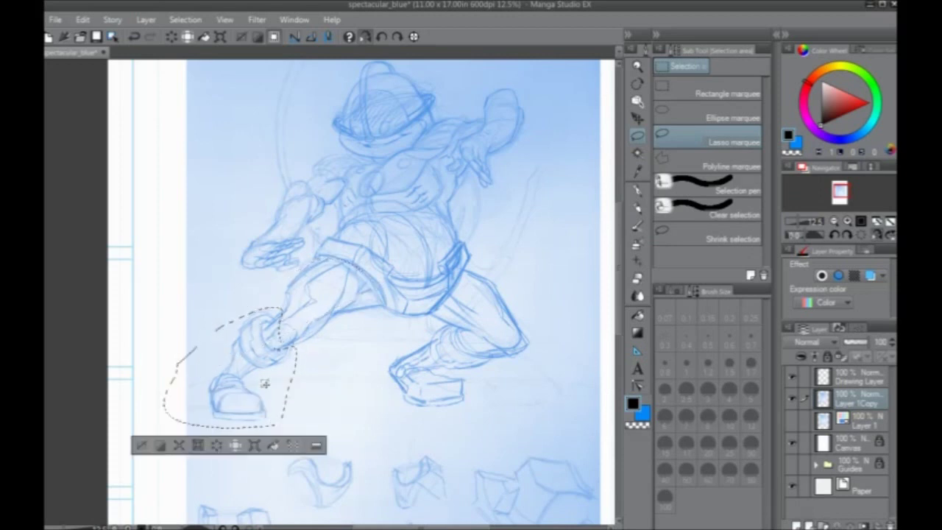
click(254, 444)
drag(203, 392, 192, 402)
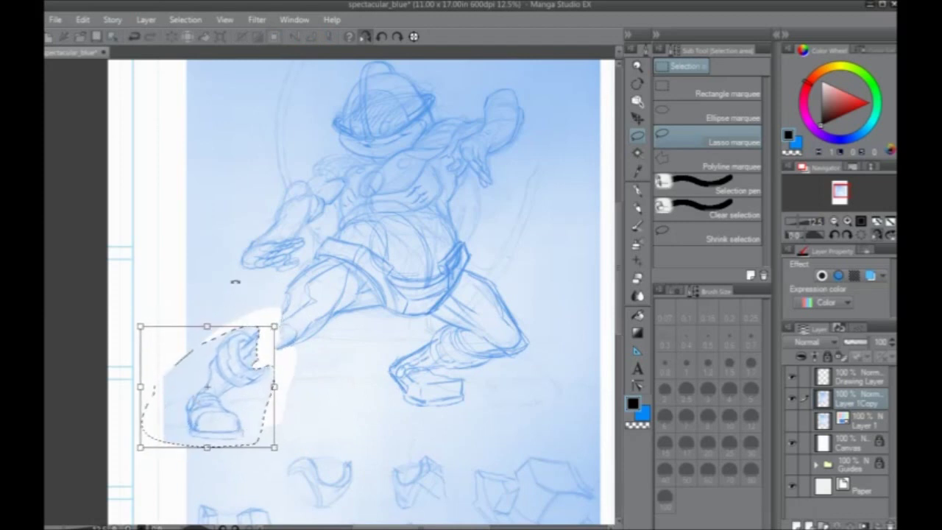
key(Return)
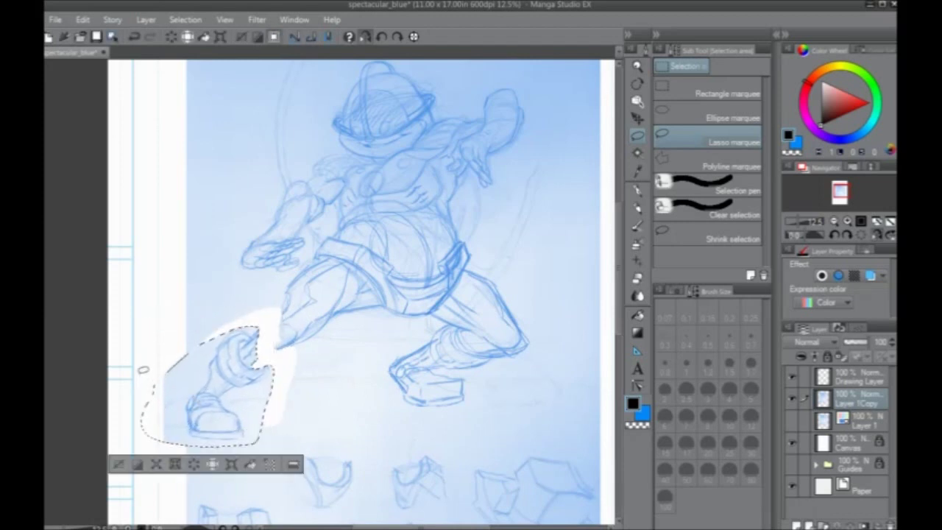
click(118, 464)
Mirror the canvas view, redraw the thigh and knee lines in black pencil across the gap, and mirror it back.
click(365, 36)
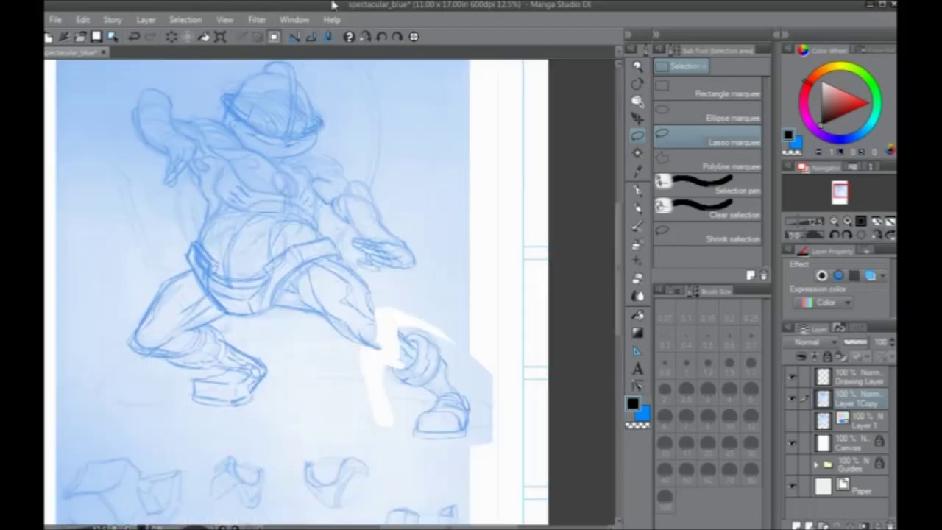
click(637, 208)
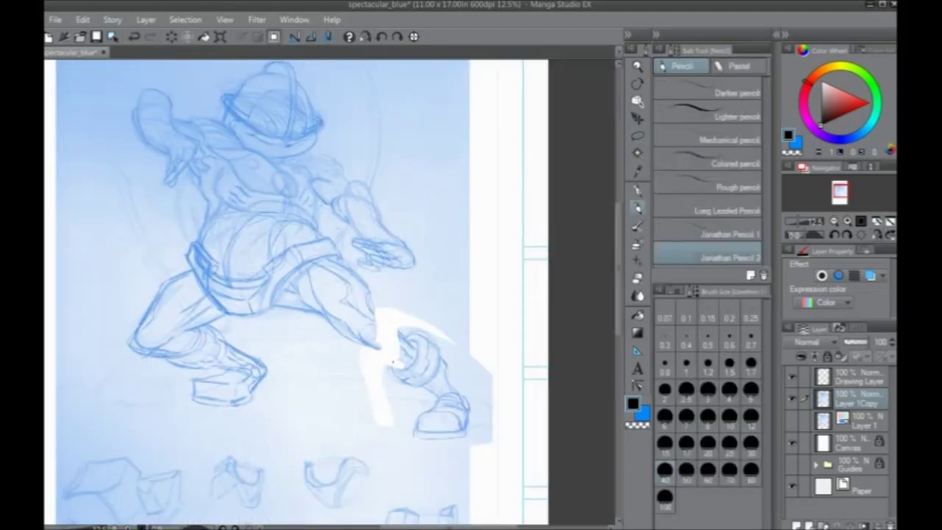
mouse_move(398, 366)
mouse_down()
mouse_move(370, 344)
mouse_move(385, 333)
mouse_move(396, 352)
mouse_move(359, 346)
mouse_move(403, 341)
mouse_move(381, 302)
mouse_up()
mouse_move(328, 259)
mouse_down()
mouse_move(384, 297)
mouse_move(415, 348)
mouse_up()
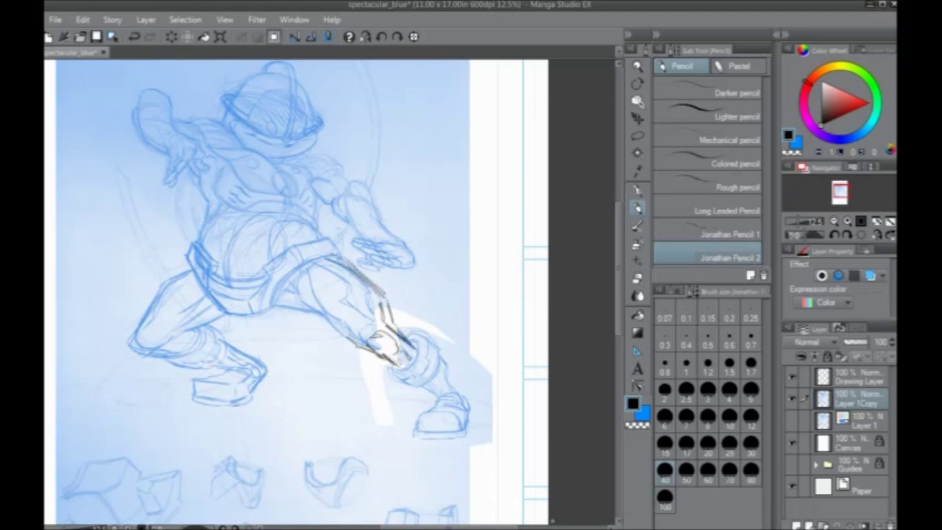
click(365, 37)
drag(217, 360, 221, 419)
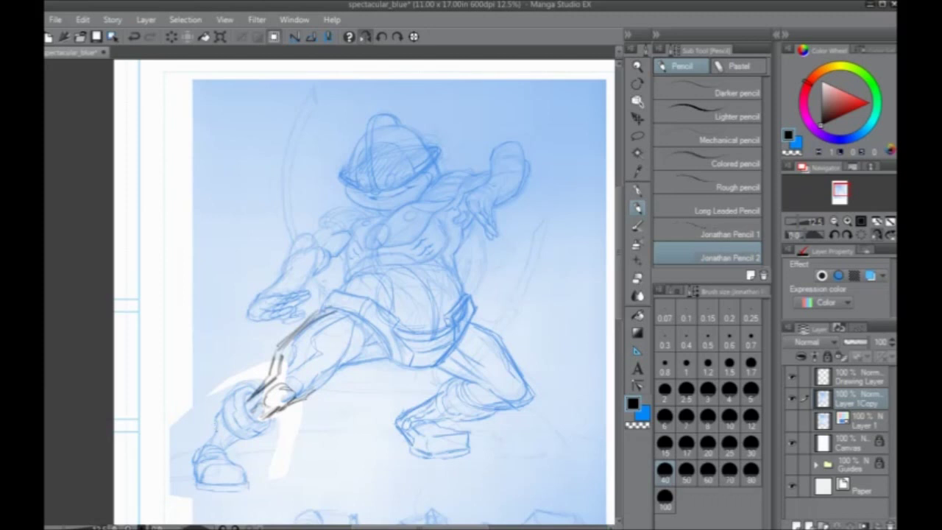
Undo the black pencil strokes and the relocation of the extended lower leg.
key(ctrl+z)
key(ctrl+z)
key(ctrl+z)
key(ctrl+z)
key(ctrl+z)
key(ctrl+z)
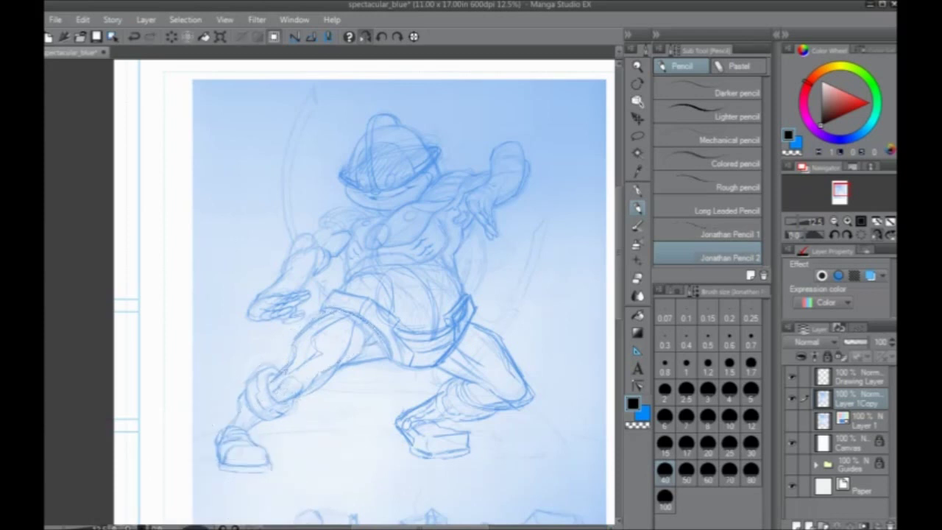
drag(334, 393, 314, 397)
mouse_move(540, 287)
mouse_down()
mouse_move(536, 325)
mouse_move(515, 337)
mouse_up()
key(ctrl+z)
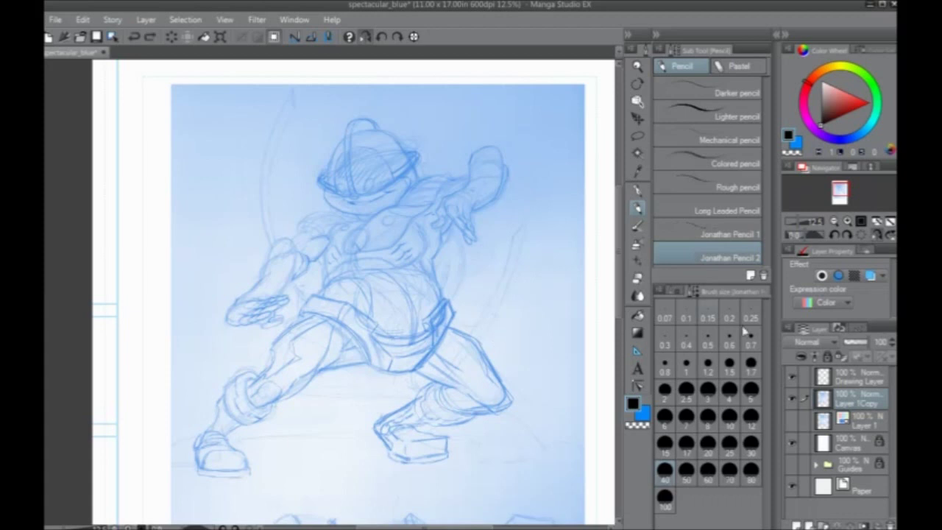
click(637, 135)
mouse_move(400, 392)
mouse_down()
mouse_move(417, 377)
mouse_move(455, 383)
mouse_move(476, 399)
mouse_move(381, 450)
mouse_move(372, 390)
mouse_up()
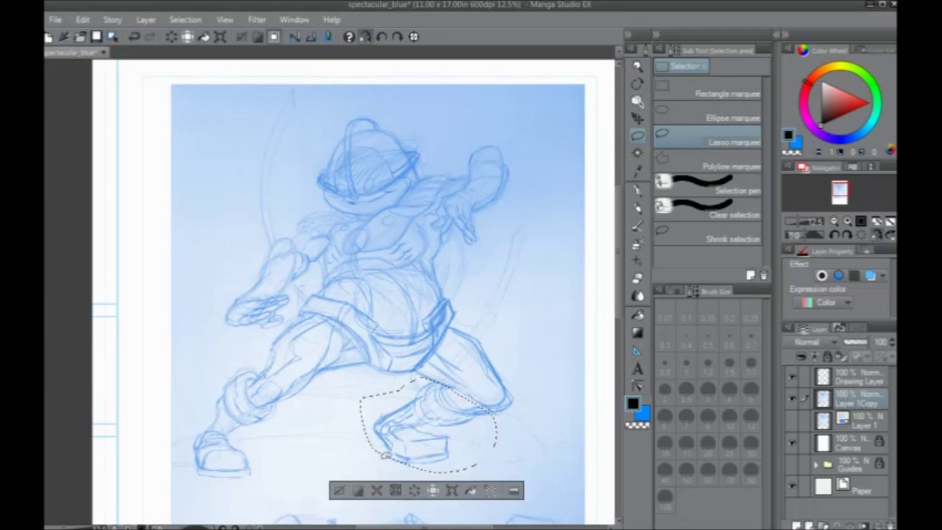
click(340, 490)
Lower the Layer 1Copy opacity to 35% and add a new blue-coloured layer above it.
drag(854, 343, 844, 343)
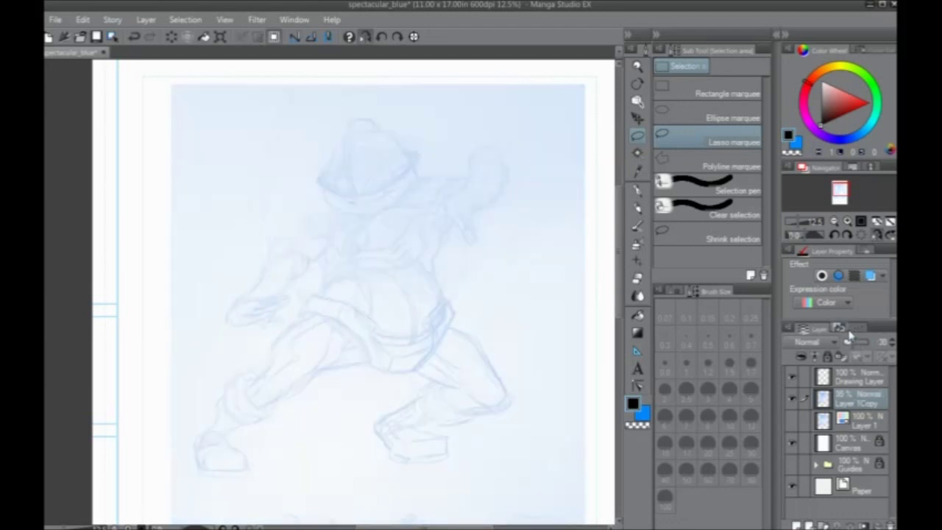
click(799, 524)
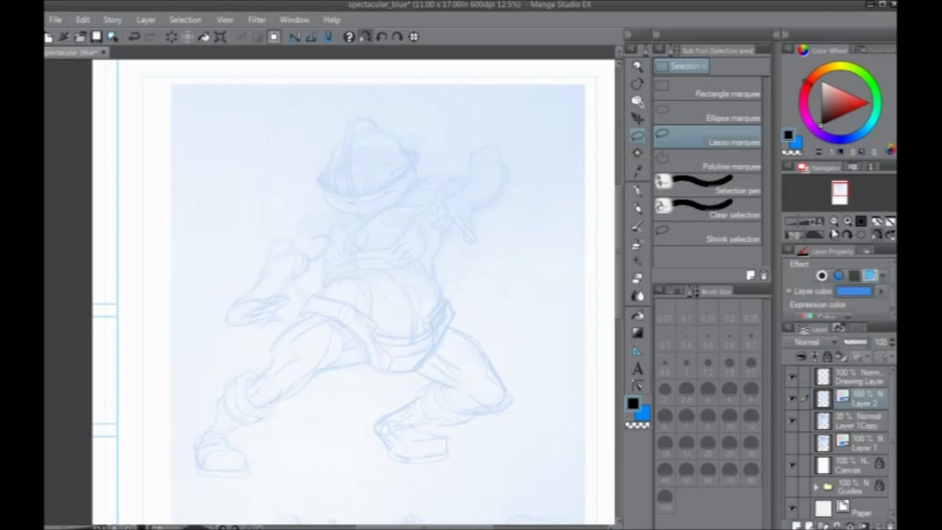
With the Jonathan Pencil 2, sketch near-horizontal guide lines at knee level, through the bent leg's shoe and along the ground.
click(637, 208)
key(Tab)
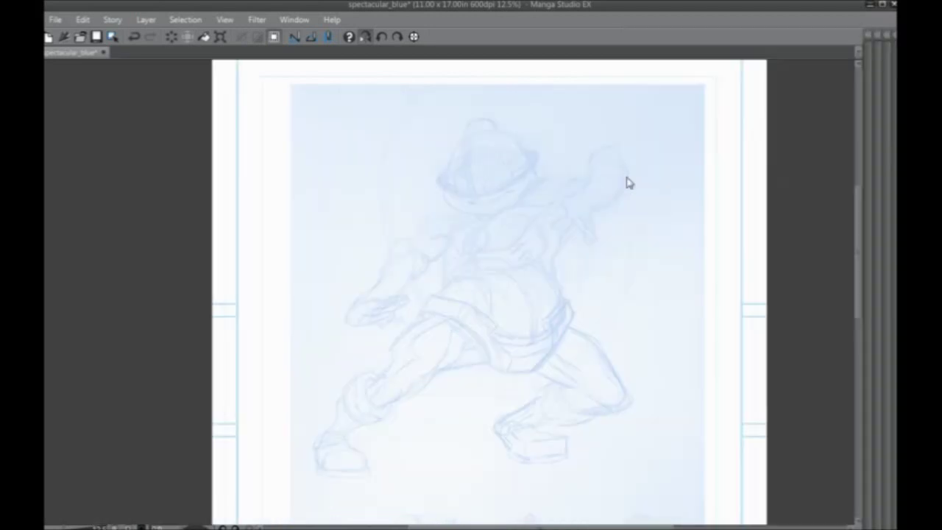
scroll(624, 181, up, 5)
mouse_move(272, 308)
mouse_down()
mouse_move(321, 280)
mouse_move(240, 295)
mouse_move(729, 303)
mouse_up()
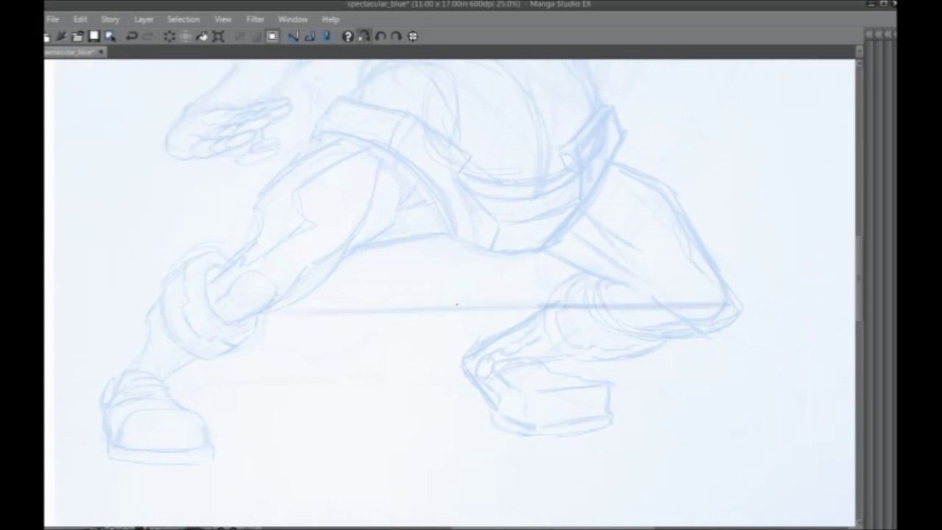
drag(659, 443, 302, 461)
drag(721, 449, 256, 462)
drag(318, 399, 724, 408)
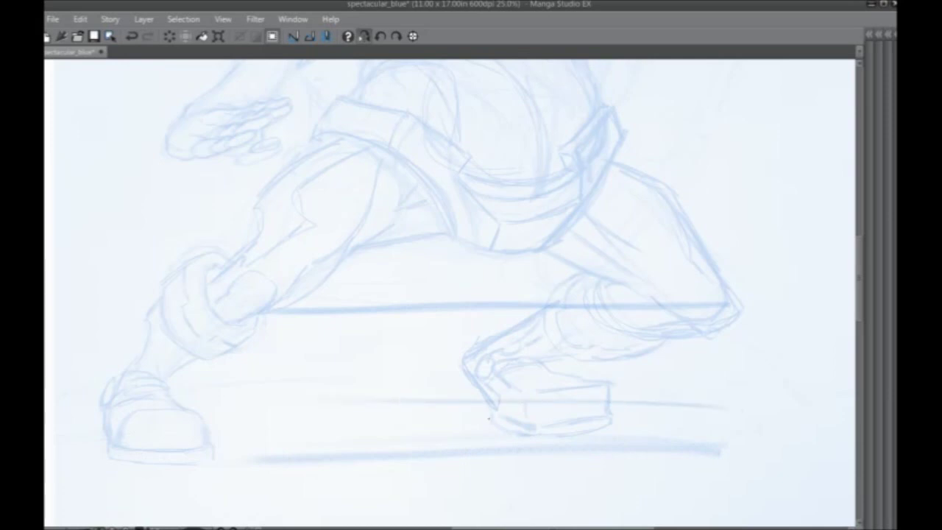
Redraw the bent leg's outer thigh edge, knee tip and thigh underside on Layer 2.
drag(404, 345, 391, 366)
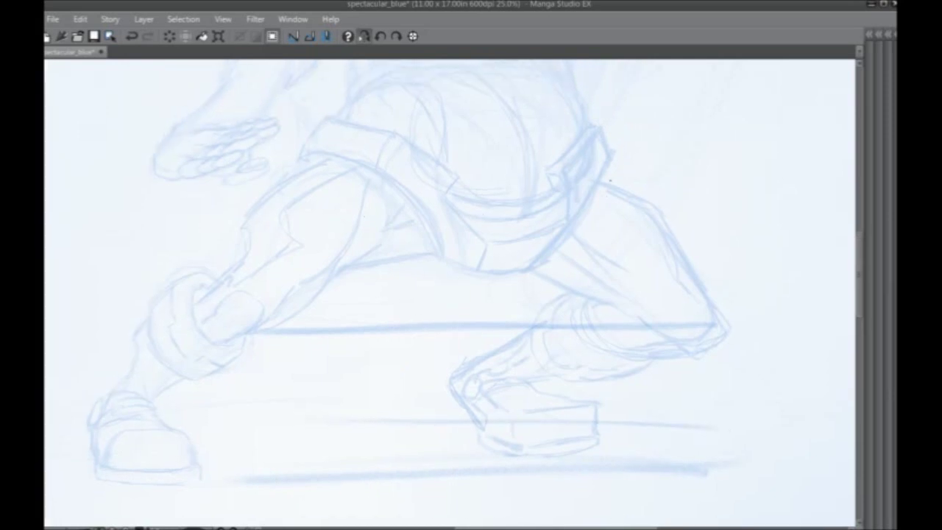
mouse_move(604, 174)
mouse_down()
mouse_move(642, 193)
mouse_move(698, 260)
mouse_move(714, 298)
mouse_up()
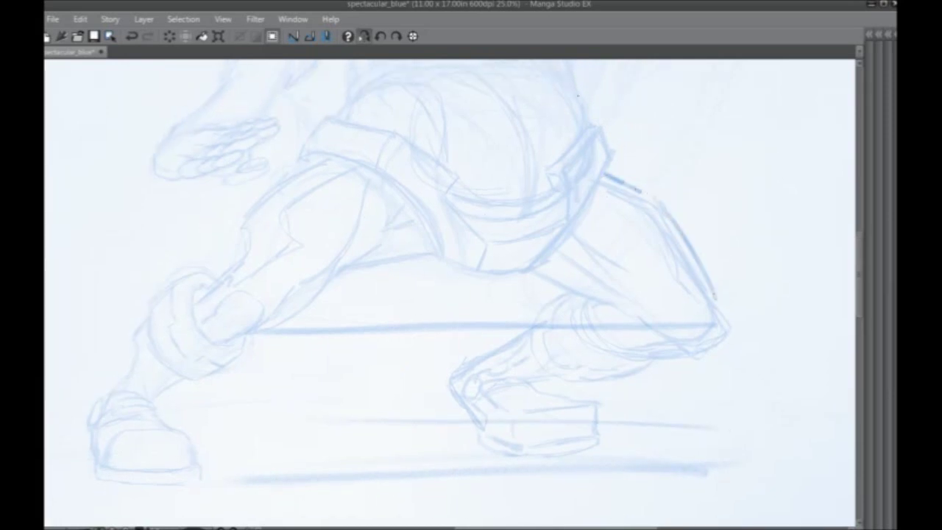
mouse_move(621, 185)
mouse_down()
mouse_move(656, 201)
mouse_move(727, 315)
mouse_up()
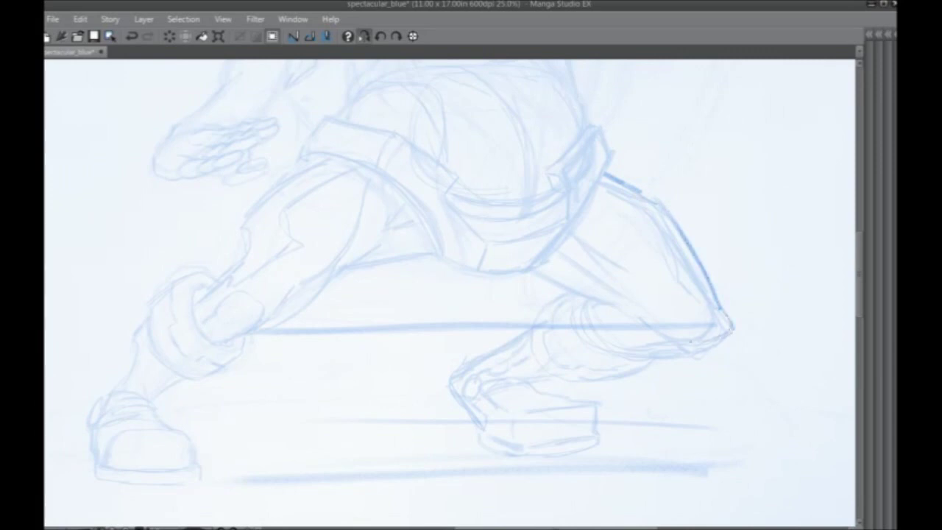
drag(671, 338, 655, 327)
drag(546, 279, 648, 325)
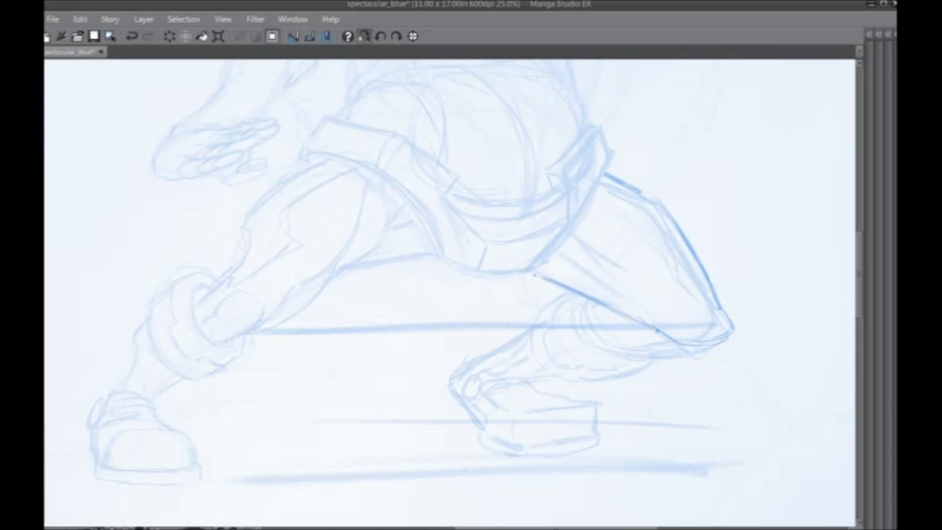
drag(574, 259, 666, 331)
Add the kneecap curve and inner muscle contours to the bent leg's thigh and reinforce its underside.
drag(671, 287, 667, 333)
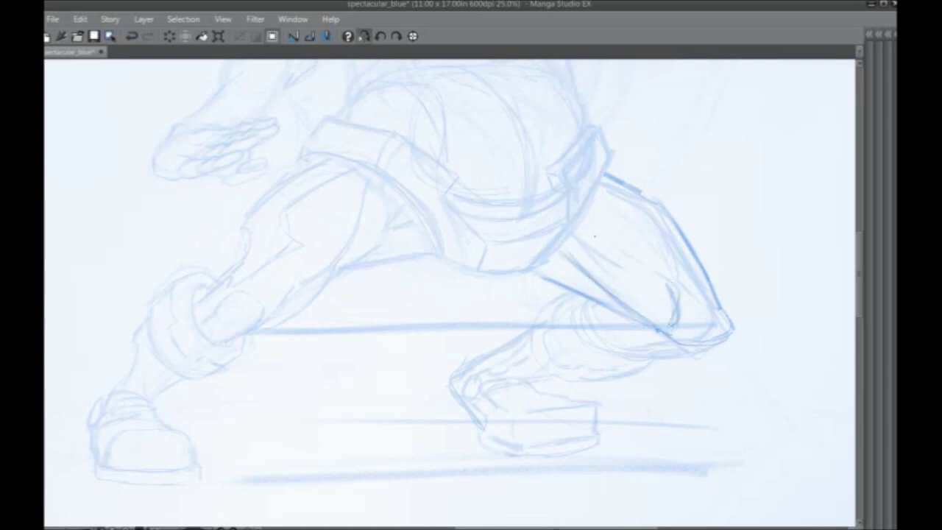
drag(682, 271, 713, 298)
drag(669, 230, 683, 261)
drag(615, 202, 655, 218)
drag(607, 300, 525, 265)
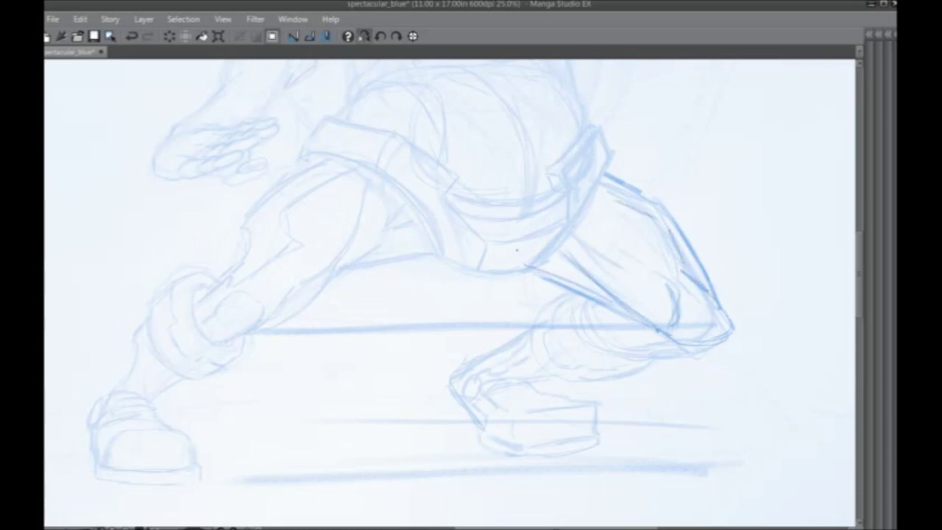
Redraw the underside of the bent knee and the shin and calf lines running down to the ankle.
drag(731, 334, 646, 353)
mouse_move(608, 305)
mouse_down()
mouse_move(555, 321)
mouse_move(487, 368)
mouse_up()
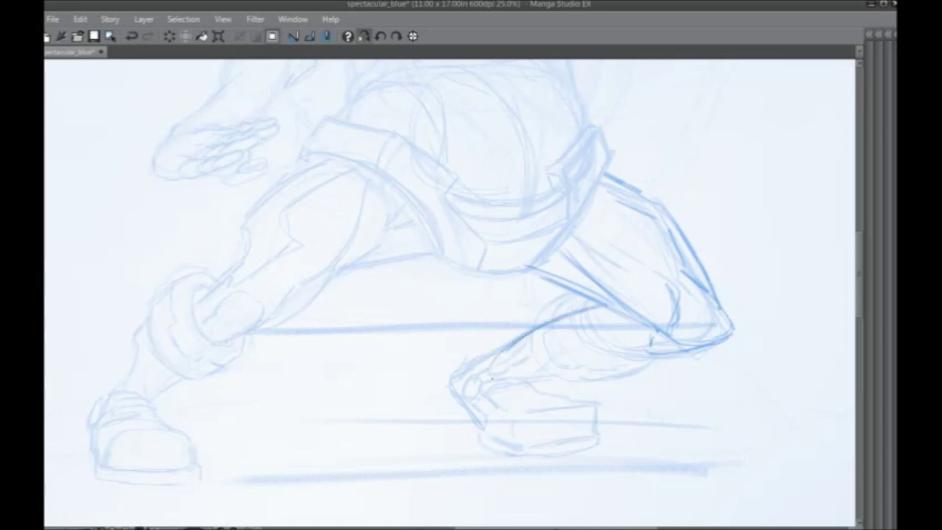
mouse_move(522, 338)
mouse_down()
mouse_move(490, 390)
mouse_move(473, 399)
mouse_up()
drag(677, 341, 502, 393)
drag(663, 346, 449, 407)
Block in the bent leg's shoe at a lower position, with a boxy toe, sole edge and heel.
mouse_move(512, 398)
mouse_down()
mouse_move(458, 408)
mouse_move(588, 427)
mouse_move(601, 453)
mouse_up()
mouse_move(588, 456)
mouse_down()
mouse_move(529, 460)
mouse_move(611, 461)
mouse_up()
drag(602, 422, 611, 455)
mouse_move(594, 431)
mouse_down()
mouse_move(521, 440)
mouse_move(529, 474)
mouse_up()
mouse_move(479, 455)
mouse_down()
mouse_move(515, 473)
mouse_move(463, 448)
mouse_move(437, 412)
mouse_up()
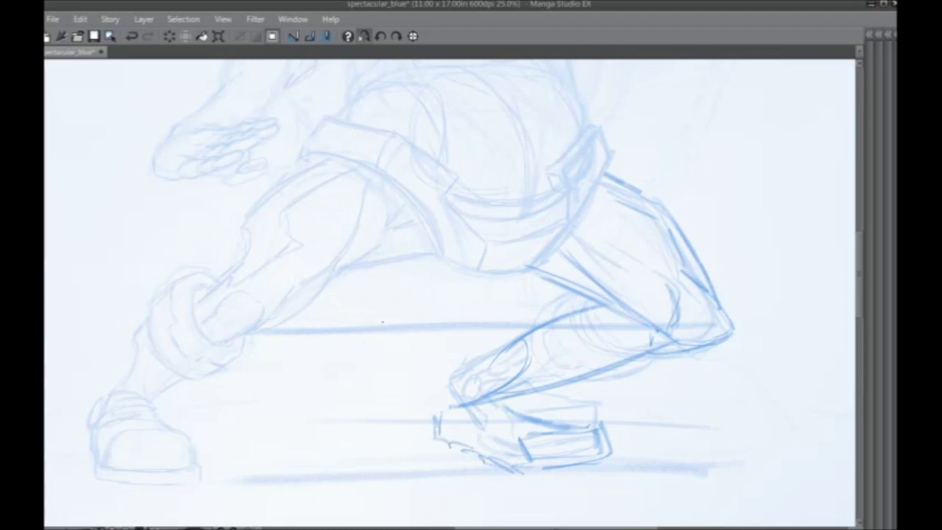
Strengthen the ankle and instep lines connecting the bent leg's shin to the shoe.
mouse_move(526, 347)
mouse_down()
mouse_move(514, 371)
mouse_move(454, 404)
mouse_up()
drag(506, 379, 446, 407)
drag(537, 420, 498, 410)
drag(528, 441, 446, 409)
drag(512, 415, 591, 432)
Mirror the canvas view and reinforce the bent leg's shin and calf contours below the knee.
scroll(393, 317, down, 1)
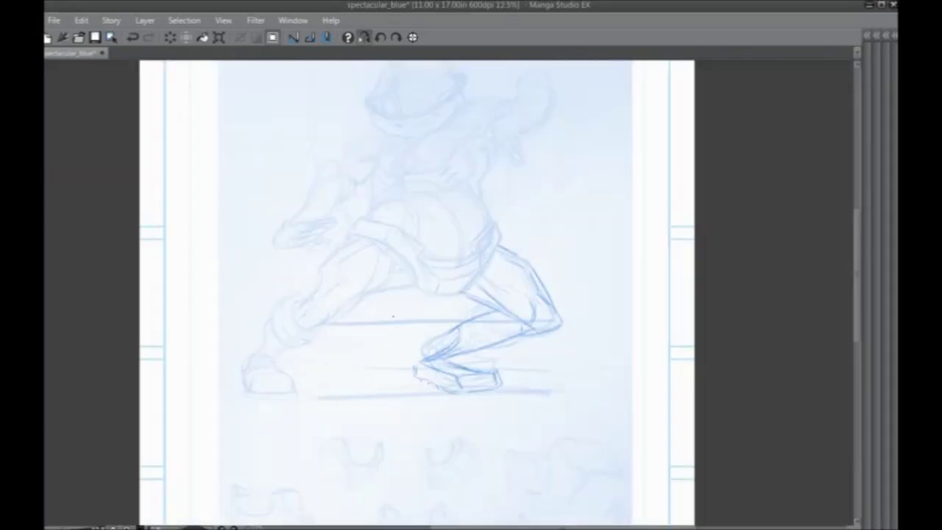
click(365, 37)
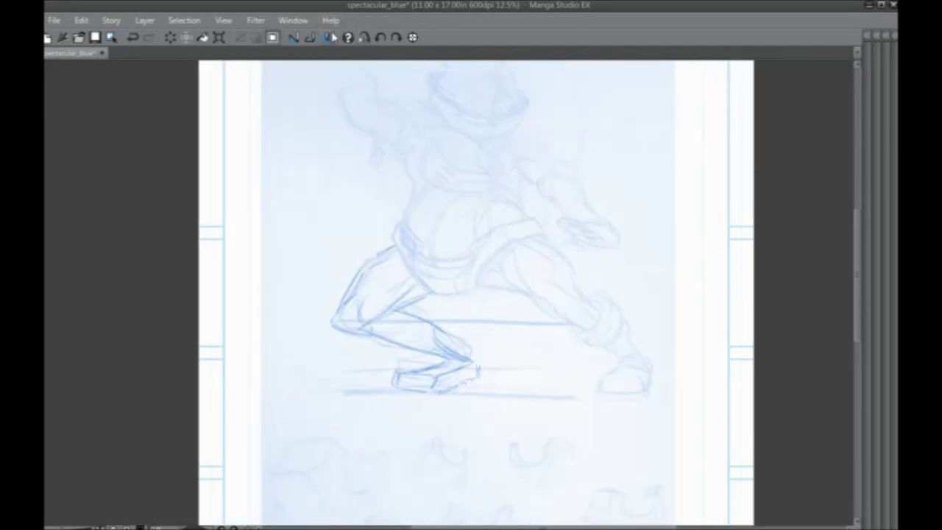
scroll(290, 61, up, 1)
drag(400, 376, 258, 160)
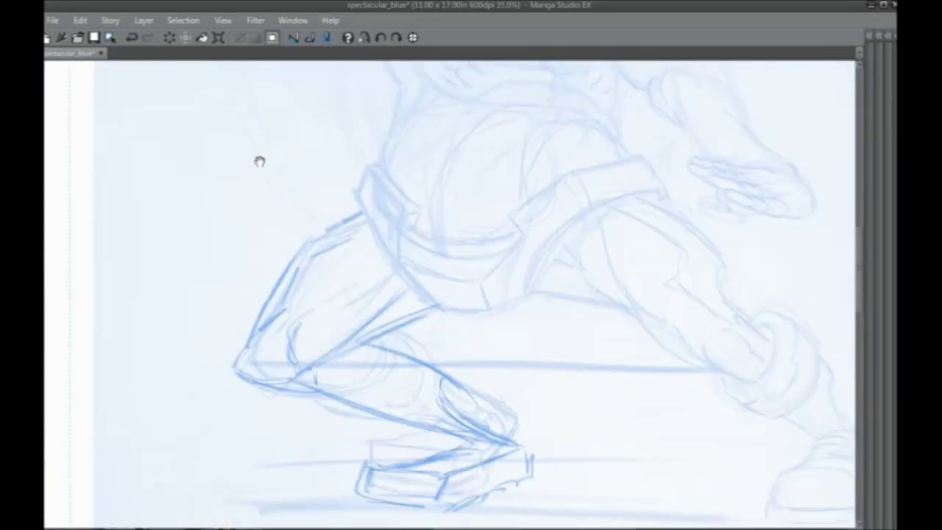
drag(287, 340, 263, 317)
mouse_move(353, 318)
mouse_down()
mouse_move(379, 331)
mouse_move(388, 388)
mouse_up()
drag(269, 372, 375, 378)
drag(301, 361, 347, 370)
drag(405, 367, 463, 408)
mouse_move(384, 391)
mouse_down()
mouse_move(447, 427)
mouse_move(429, 426)
mouse_up()
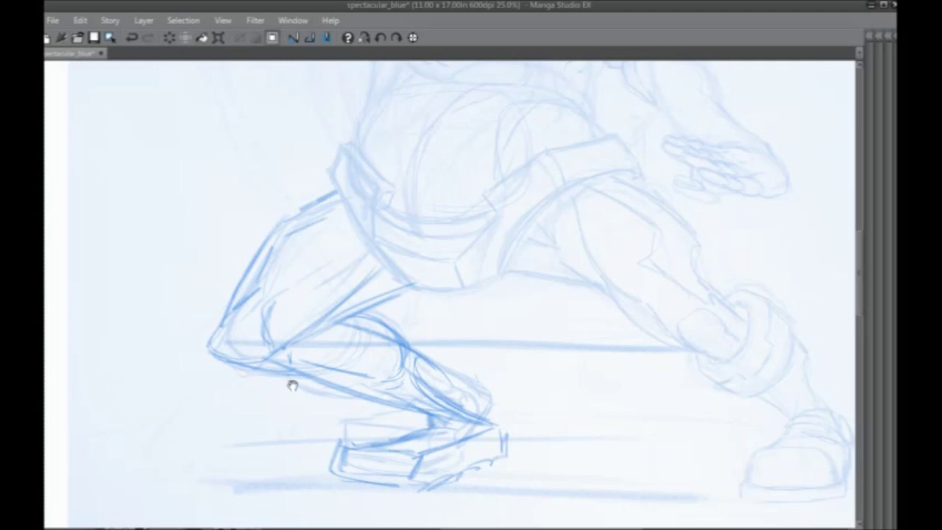
Round the shoe's toe cap and define its upper edge, side and instep.
drag(292, 385, 238, 313)
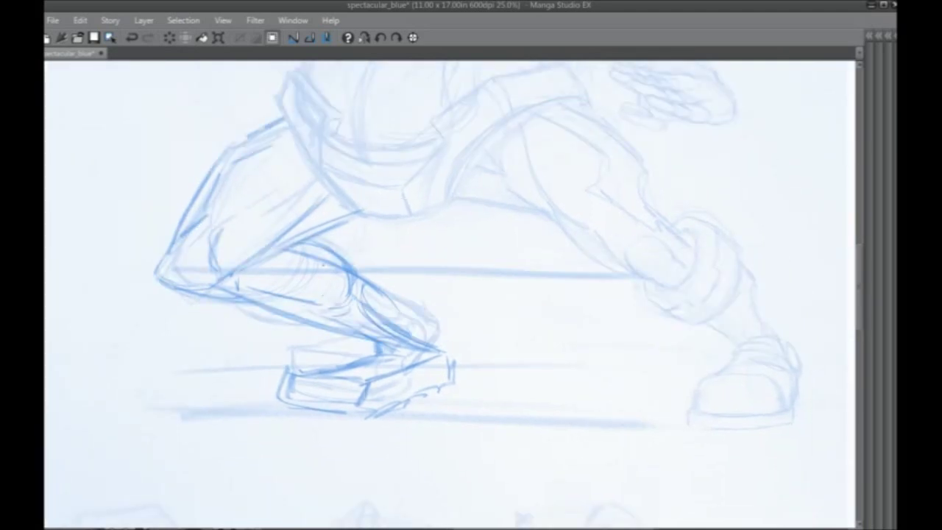
mouse_move(340, 404)
mouse_down()
mouse_move(303, 398)
mouse_move(289, 367)
mouse_move(345, 362)
mouse_move(364, 383)
mouse_up()
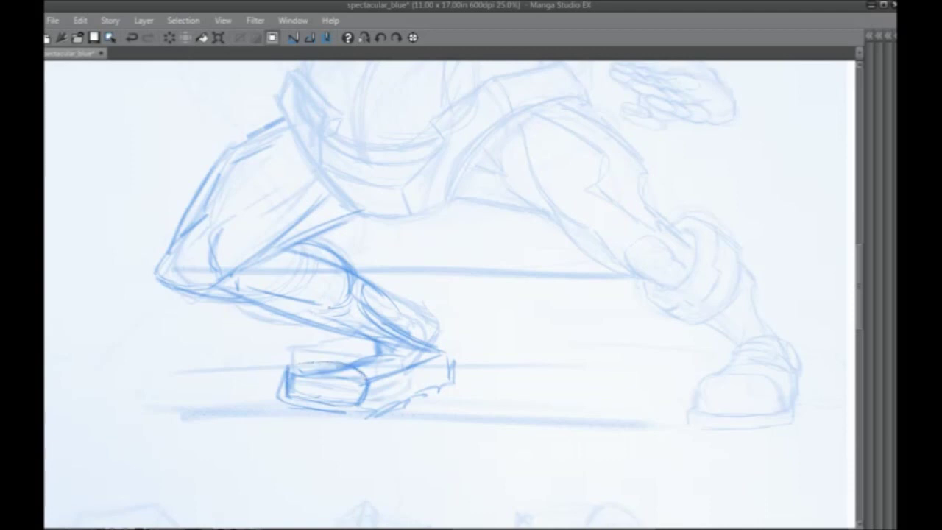
mouse_move(294, 366)
mouse_down()
mouse_move(375, 348)
mouse_move(414, 361)
mouse_up()
drag(361, 403, 447, 368)
drag(402, 398, 453, 363)
drag(406, 393, 418, 384)
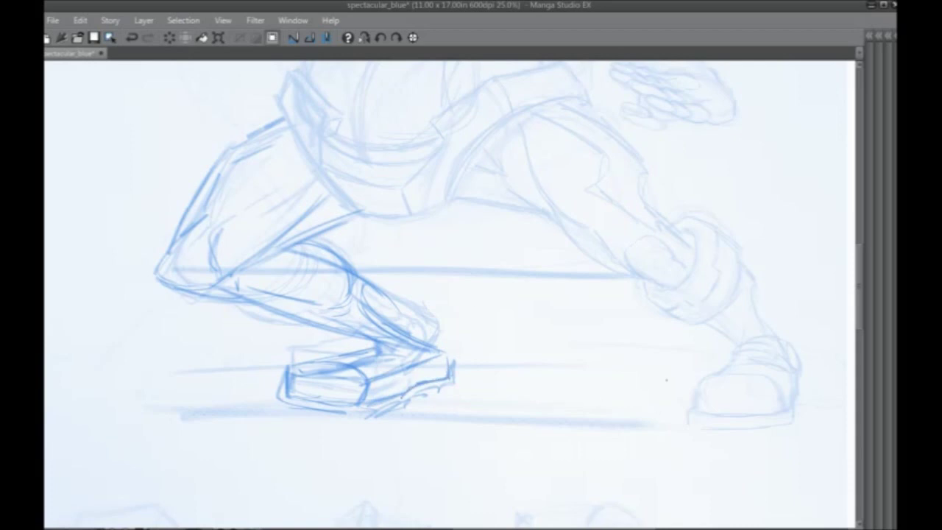
Draw the shoe's heel and thick sole along the ground line and mark the round ankle joint.
mouse_move(444, 347)
mouse_down()
mouse_move(448, 367)
mouse_move(404, 399)
mouse_move(352, 412)
mouse_up()
mouse_move(288, 397)
mouse_down()
mouse_move(292, 408)
mouse_move(325, 418)
mouse_move(407, 416)
mouse_move(455, 387)
mouse_up()
drag(437, 392, 456, 378)
drag(402, 416, 424, 402)
drag(441, 389, 460, 384)
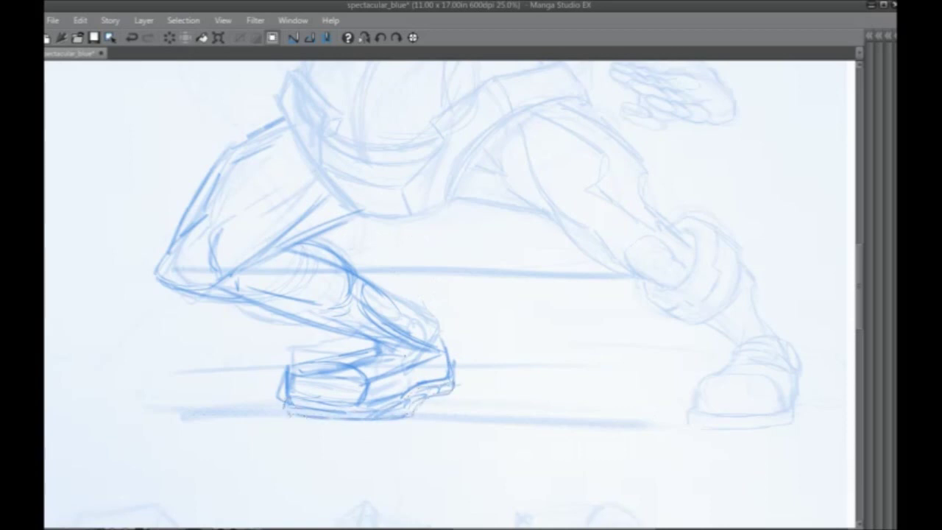
mouse_move(427, 343)
mouse_down()
mouse_move(440, 357)
mouse_move(420, 363)
mouse_move(431, 376)
mouse_up()
mouse_move(418, 348)
mouse_down()
mouse_move(390, 374)
mouse_move(375, 349)
mouse_move(343, 361)
mouse_move(349, 328)
mouse_up()
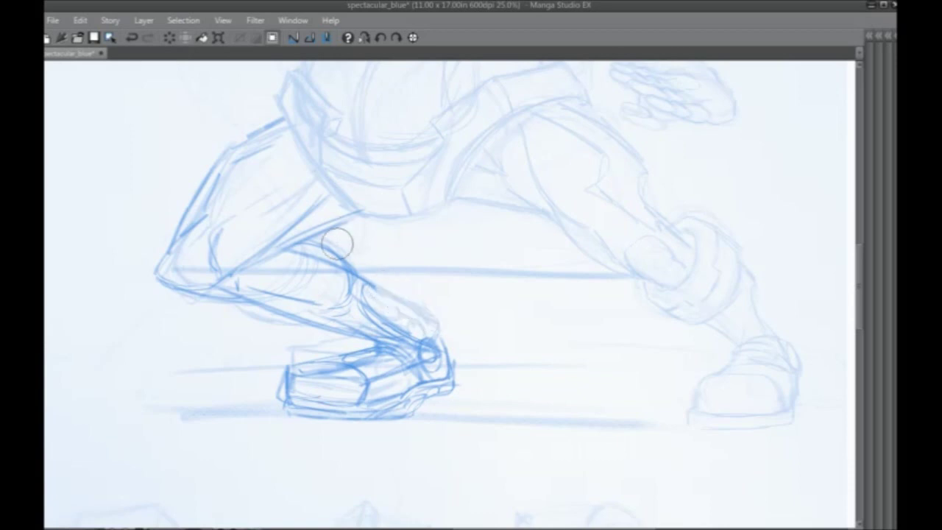
Outline the rounded knee pad wrapping around the bent leg's shin.
mouse_move(337, 244)
mouse_down()
mouse_move(381, 271)
mouse_move(347, 284)
mouse_move(307, 338)
mouse_move(319, 337)
mouse_up()
mouse_move(341, 302)
mouse_down()
mouse_move(300, 346)
mouse_move(353, 362)
mouse_up()
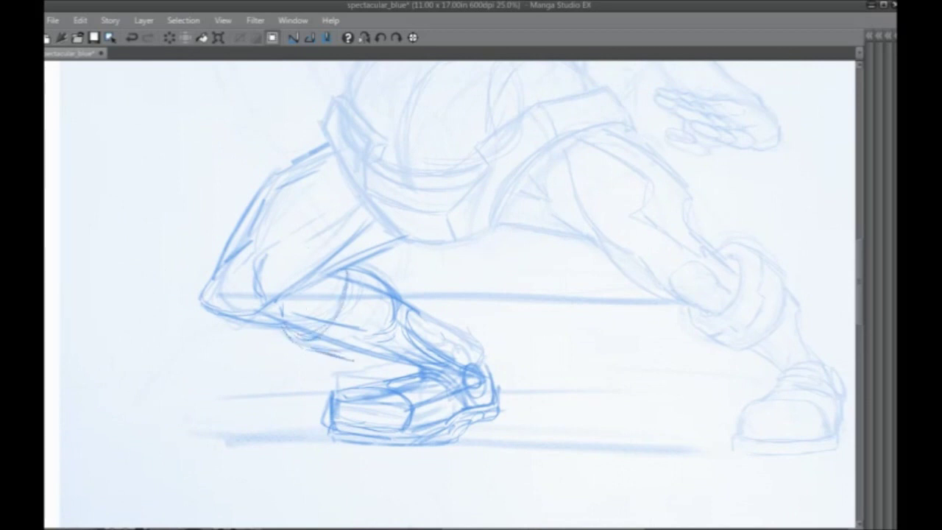
drag(386, 334, 358, 362)
drag(399, 317, 373, 360)
mouse_move(389, 269)
mouse_down()
mouse_move(402, 346)
mouse_move(387, 268)
mouse_up()
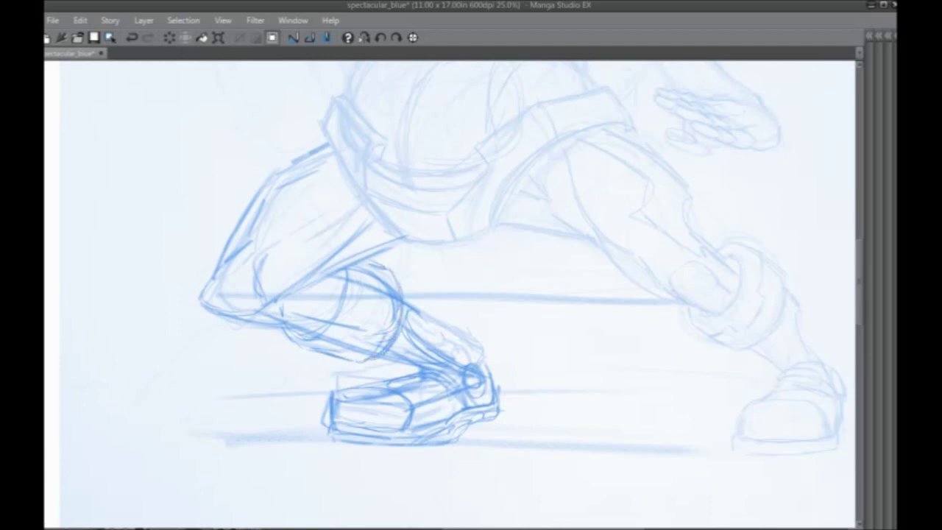
Add curved inner bands and edge detail to the bent leg's knee pad.
drag(347, 340, 337, 349)
mouse_move(365, 288)
mouse_down()
mouse_move(347, 340)
mouse_move(381, 286)
mouse_up()
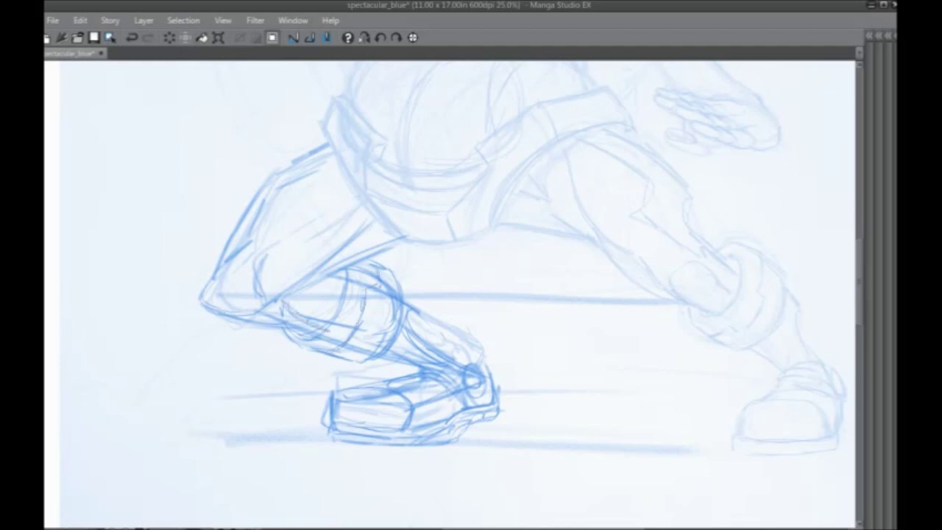
drag(241, 337, 289, 423)
drag(384, 269, 340, 300)
Compare the redrawn bent leg with the original by toggling the visibility of Layer 2.
scroll(276, 116, down, 2)
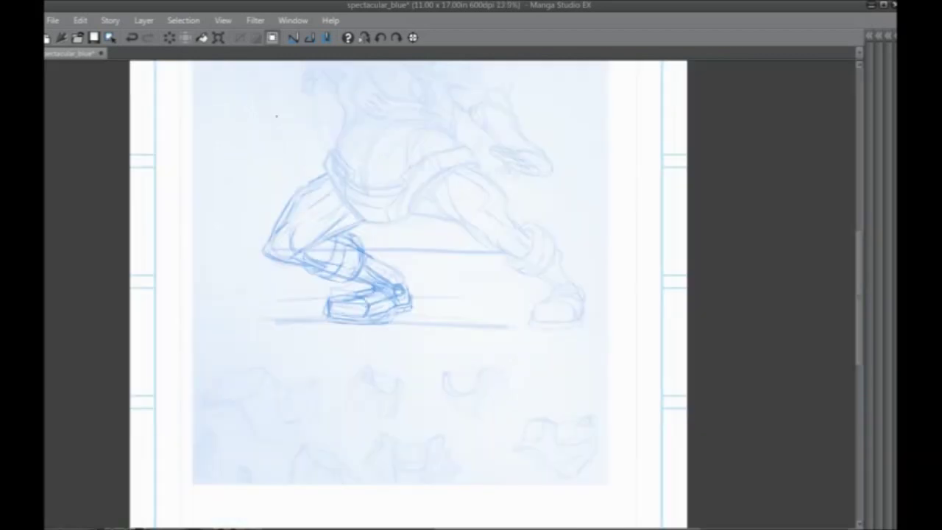
drag(257, 352, 248, 453)
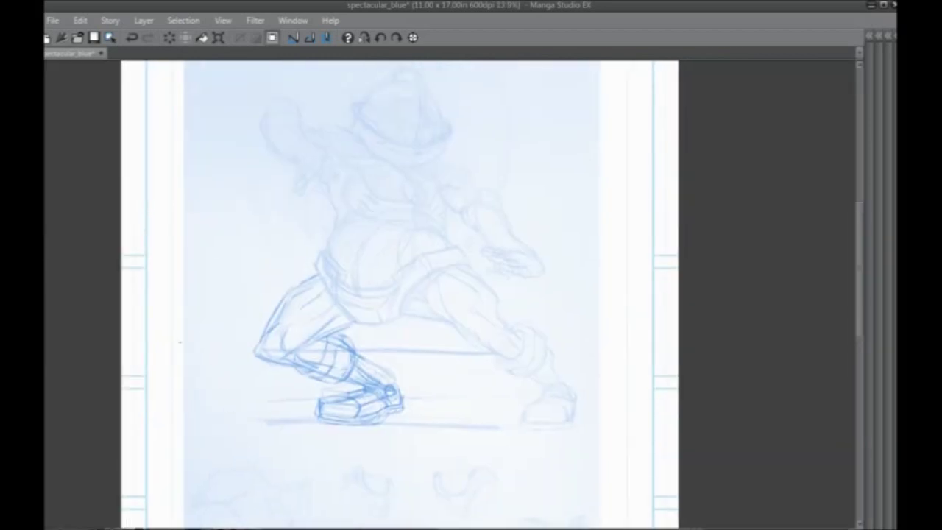
key(Tab)
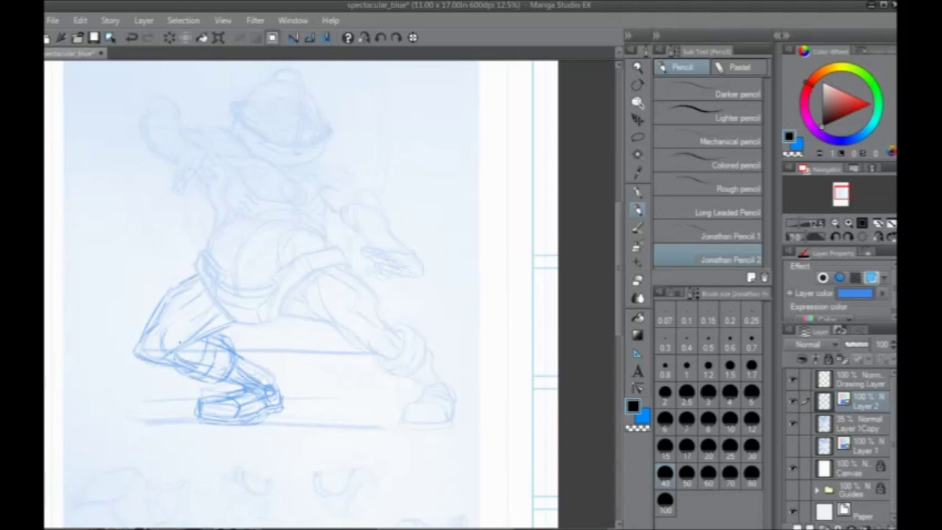
click(792, 401)
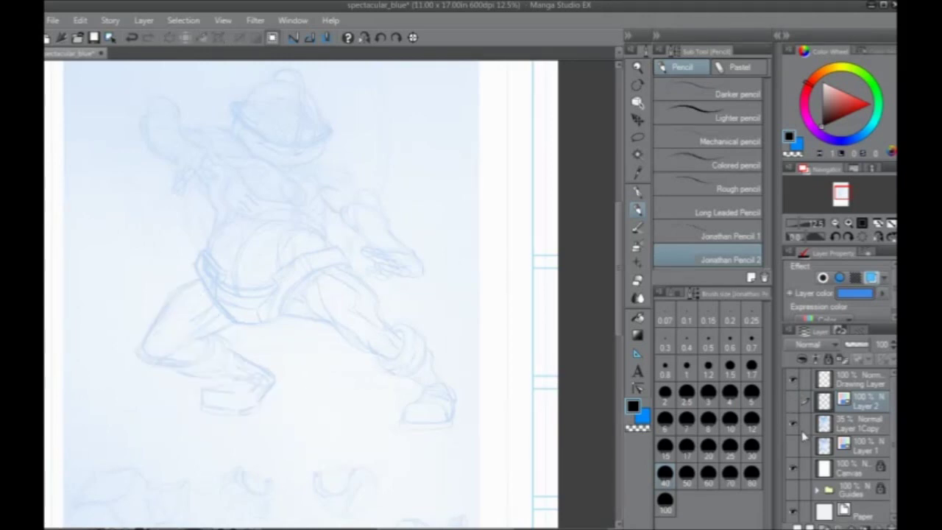
click(793, 401)
Restore Layer 1Copy to 100% opacity and erase its old bent leg with the Softer eraser at size 17.
click(838, 425)
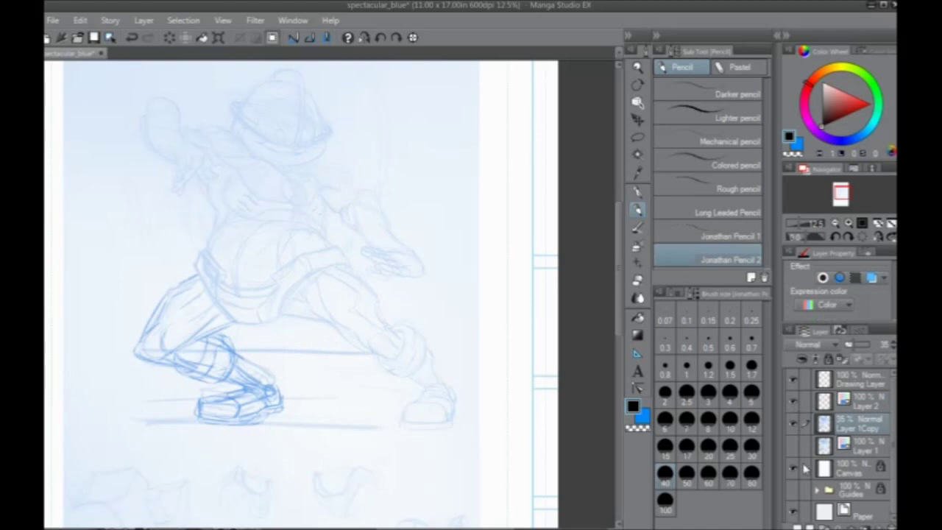
drag(859, 346, 883, 357)
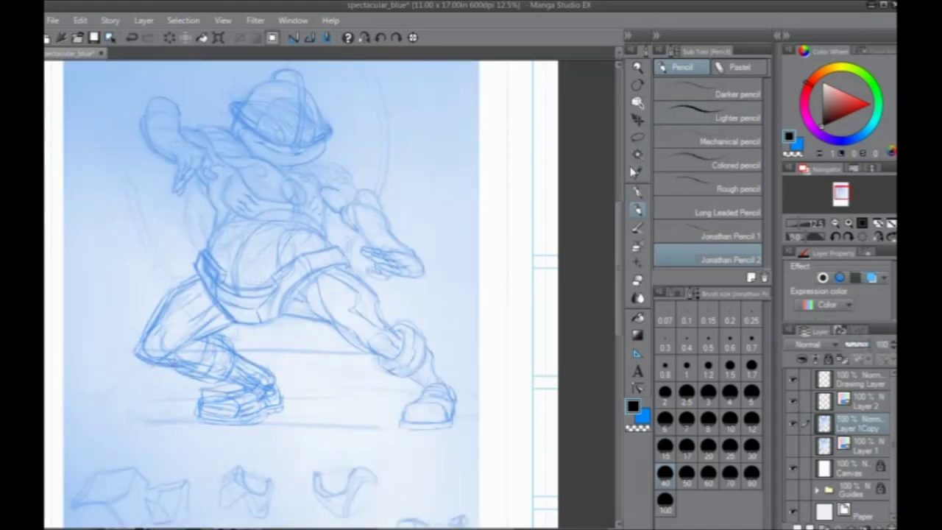
click(638, 279)
click(684, 114)
mouse_move(145, 369)
mouse_down()
mouse_move(164, 382)
mouse_move(157, 379)
mouse_move(165, 425)
mouse_move(262, 417)
mouse_move(276, 388)
mouse_move(293, 427)
mouse_move(230, 380)
mouse_move(230, 406)
mouse_move(204, 393)
mouse_move(182, 337)
mouse_move(217, 337)
mouse_move(207, 318)
mouse_move(157, 348)
mouse_move(203, 351)
mouse_move(256, 382)
mouse_move(165, 323)
mouse_move(177, 324)
mouse_move(244, 419)
mouse_up()
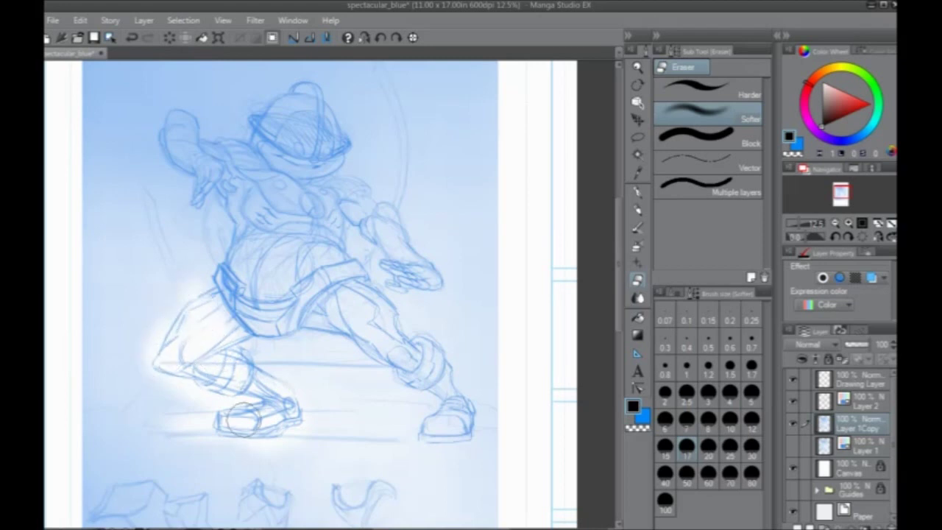
Make Layer 2 the active layer again.
click(870, 401)
key(space)
drag(176, 410, 291, 413)
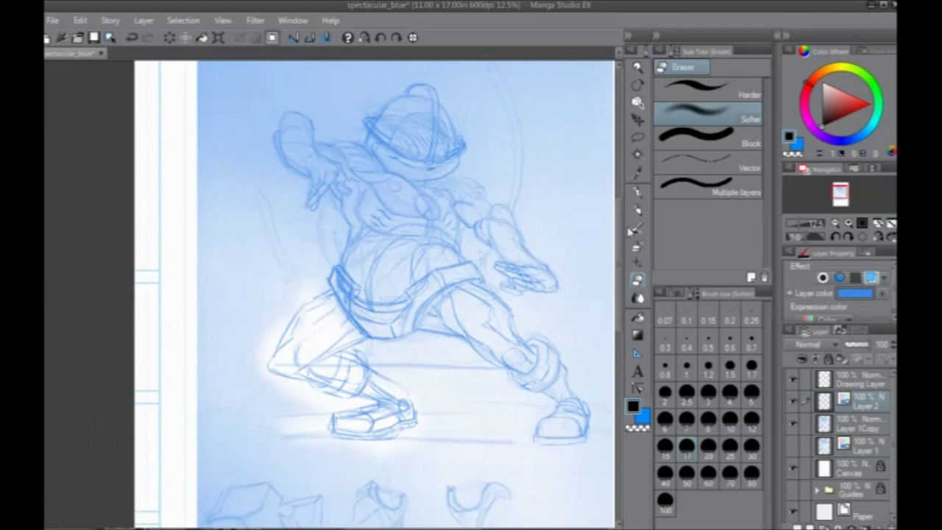
Rework the bent leg's knee edge and knee pad on Layer 2 using Jonathan Pencil 2 at size 40.
click(637, 210)
drag(291, 315, 273, 351)
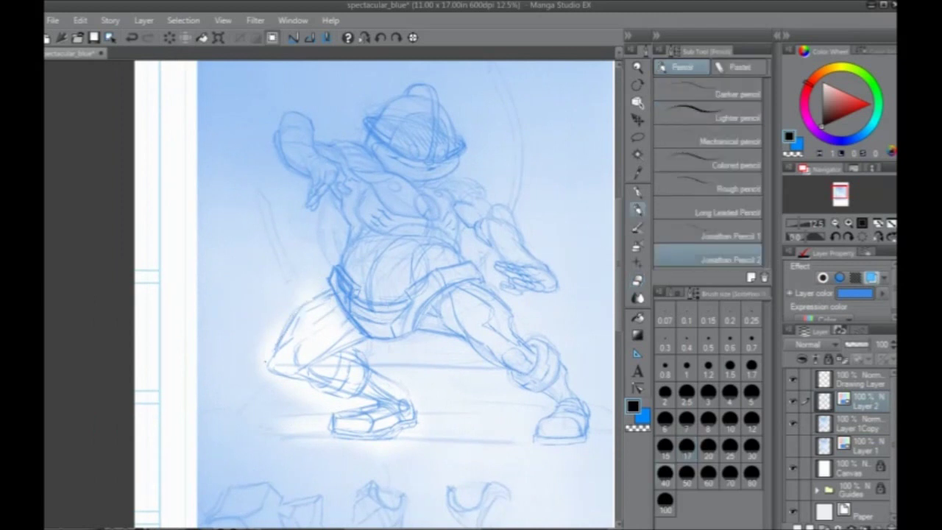
mouse_move(299, 382)
mouse_down()
mouse_move(282, 377)
mouse_move(326, 384)
mouse_move(318, 383)
mouse_up()
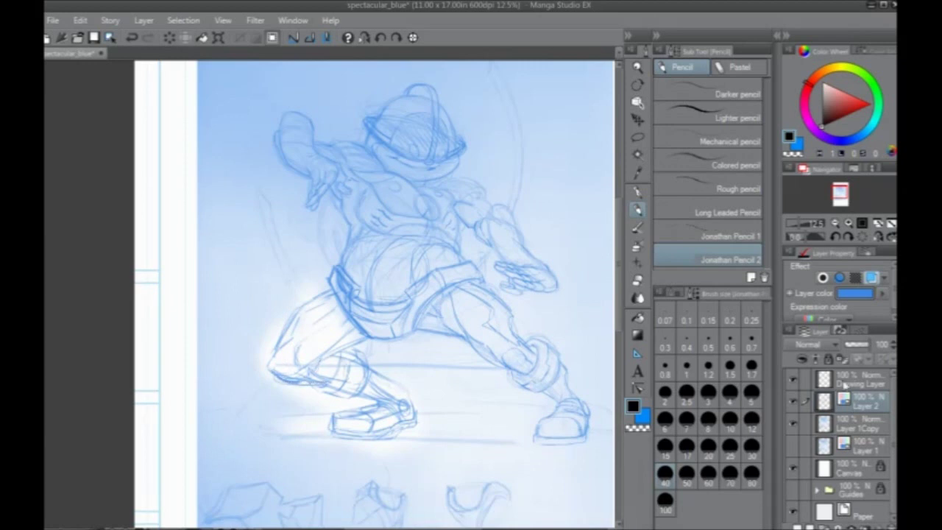
mouse_move(362, 362)
mouse_down()
mouse_move(343, 400)
mouse_move(369, 360)
mouse_move(323, 387)
mouse_move(359, 380)
mouse_up()
drag(354, 344, 363, 368)
drag(364, 368, 345, 389)
drag(356, 352, 349, 388)
mouse_move(335, 390)
mouse_down()
mouse_move(322, 393)
mouse_move(346, 390)
mouse_up()
Sketch a new shin and a flatter, foreshortened shoe below the bent leg's knee pad.
mouse_move(340, 387)
mouse_down()
mouse_move(318, 392)
mouse_move(371, 390)
mouse_move(357, 410)
mouse_up()
mouse_move(387, 379)
mouse_down()
mouse_move(405, 409)
mouse_move(333, 435)
mouse_move(366, 434)
mouse_move(336, 421)
mouse_move(329, 428)
mouse_up()
mouse_move(361, 400)
mouse_down()
mouse_move(341, 410)
mouse_move(378, 381)
mouse_move(370, 372)
mouse_up()
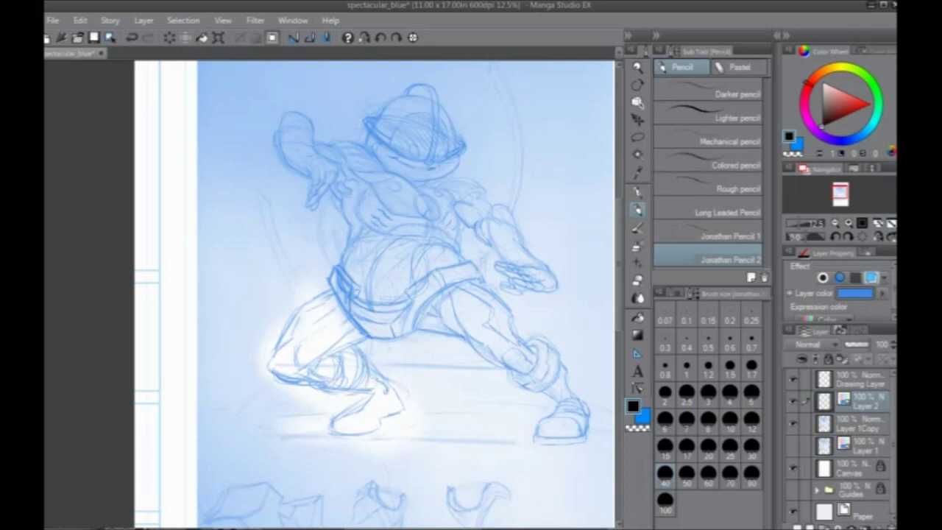
drag(361, 415, 342, 418)
mouse_move(342, 418)
mouse_down()
mouse_move(323, 418)
mouse_move(327, 434)
mouse_up()
mouse_move(363, 418)
mouse_down()
mouse_move(369, 426)
mouse_move(353, 428)
mouse_up()
Define the bent leg's ankle and heel with short angular contours and reinforce the underside of the knee.
drag(372, 396, 357, 401)
drag(346, 408, 334, 413)
mouse_move(377, 390)
mouse_down()
mouse_move(384, 432)
mouse_move(380, 416)
mouse_up()
mouse_move(402, 409)
mouse_down()
mouse_move(390, 387)
mouse_move(388, 400)
mouse_up()
drag(385, 371, 375, 384)
drag(398, 393, 393, 402)
drag(290, 376, 273, 380)
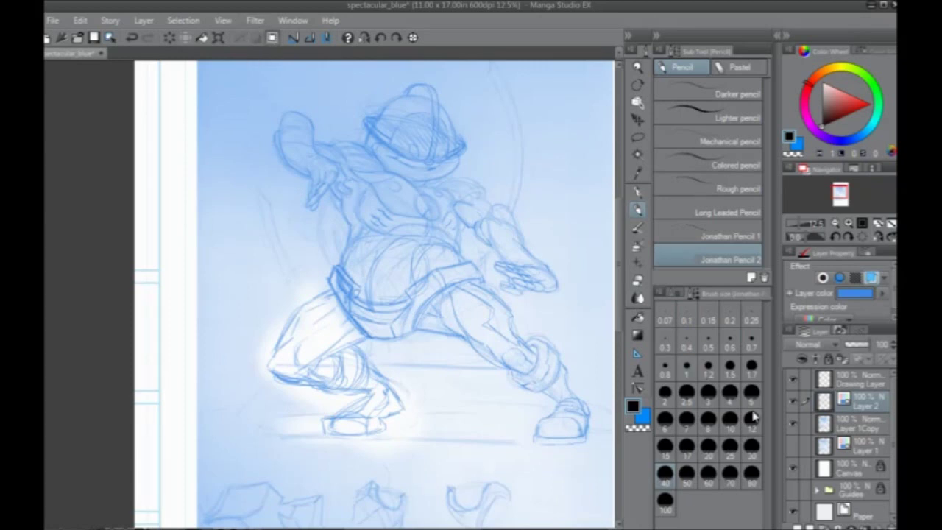
Mirror the canvas view horizontally and examine the figure's torso up close.
click(364, 37)
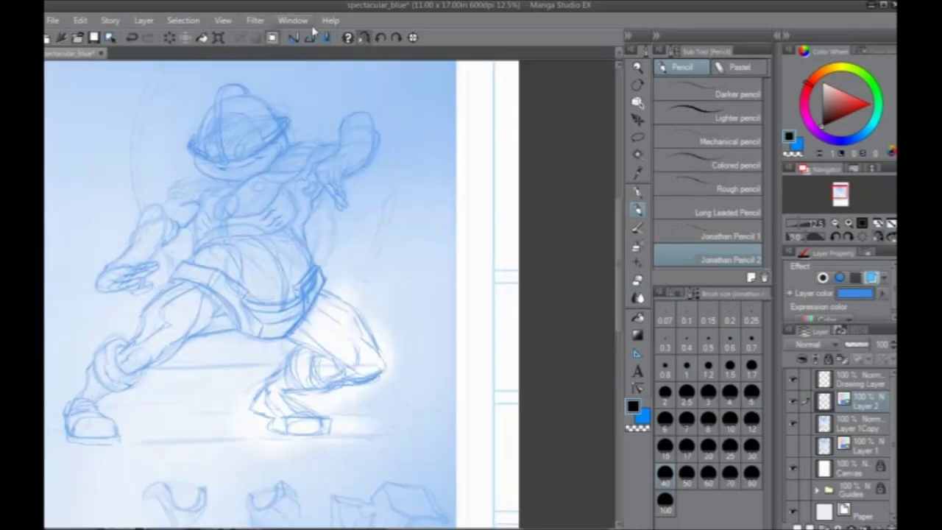
drag(162, 429, 285, 406)
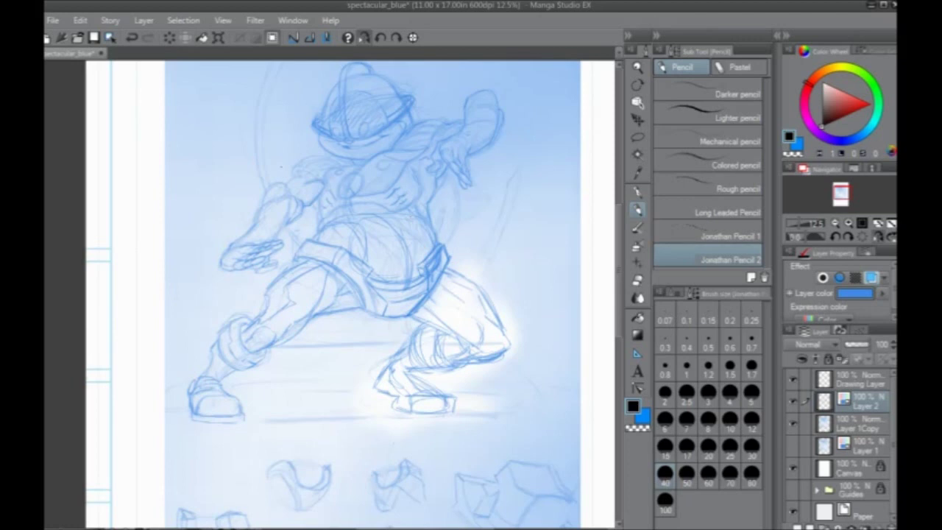
drag(267, 347, 307, 399)
scroll(297, 365, up, 2)
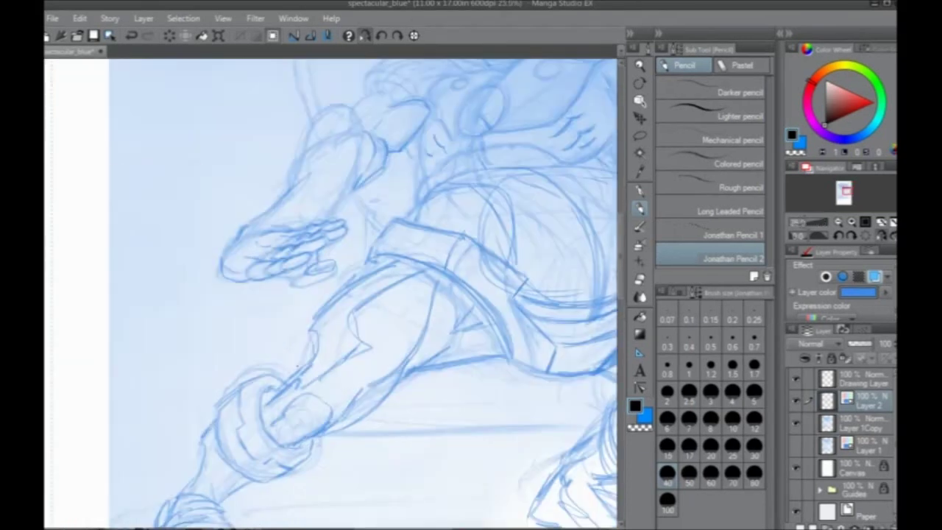
drag(391, 306, 286, 367)
drag(296, 277, 249, 318)
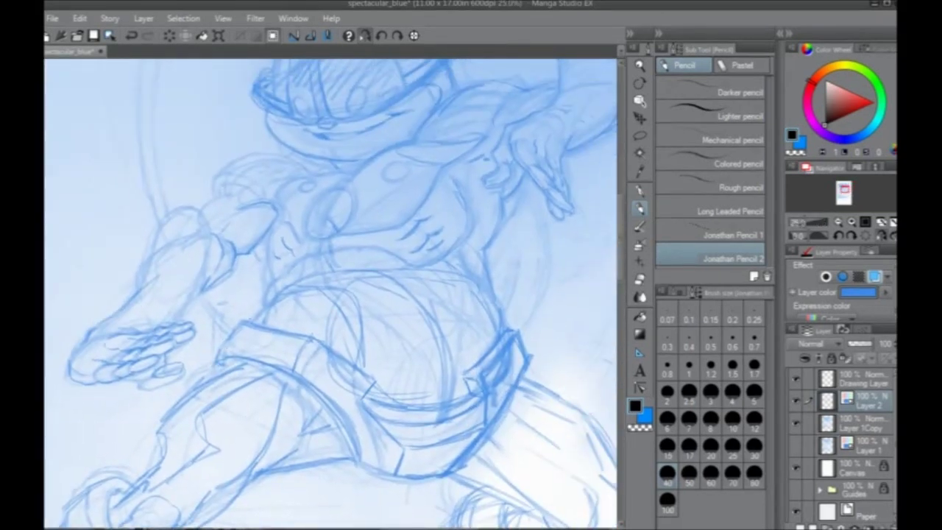
mouse_move(277, 230)
mouse_down()
mouse_move(283, 273)
mouse_move(389, 252)
mouse_move(434, 262)
mouse_up()
drag(278, 277, 257, 315)
drag(275, 243, 262, 272)
drag(273, 272, 253, 325)
mouse_move(282, 283)
mouse_down()
mouse_move(294, 277)
mouse_move(357, 324)
mouse_move(363, 355)
mouse_up()
drag(300, 283, 360, 337)
drag(337, 297, 352, 311)
drag(355, 315, 365, 357)
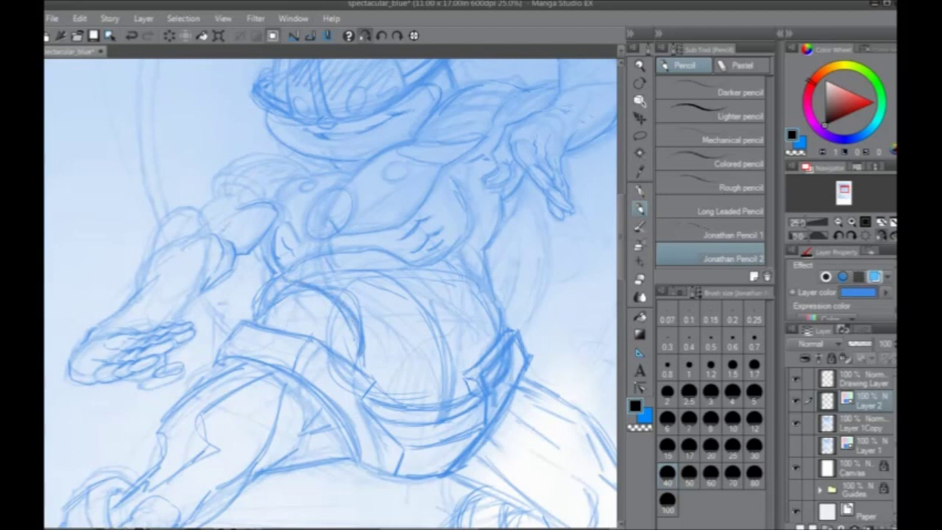
key(ctrl+z)
key(ctrl+z)
key(ctrl+z)
key(ctrl+z)
key(ctrl+z)
key(ctrl+z)
Redraw the side of the torso and add curved contour lines around the rounded waist above the belt.
drag(276, 248, 262, 275)
mouse_move(274, 240)
mouse_down()
mouse_move(256, 314)
mouse_move(356, 362)
mouse_up()
drag(291, 303, 356, 362)
mouse_move(400, 400)
mouse_down()
mouse_move(418, 402)
mouse_move(405, 287)
mouse_up()
mouse_move(511, 327)
mouse_down()
mouse_move(494, 303)
mouse_move(417, 267)
mouse_move(472, 283)
mouse_move(339, 263)
mouse_up()
drag(335, 263, 406, 259)
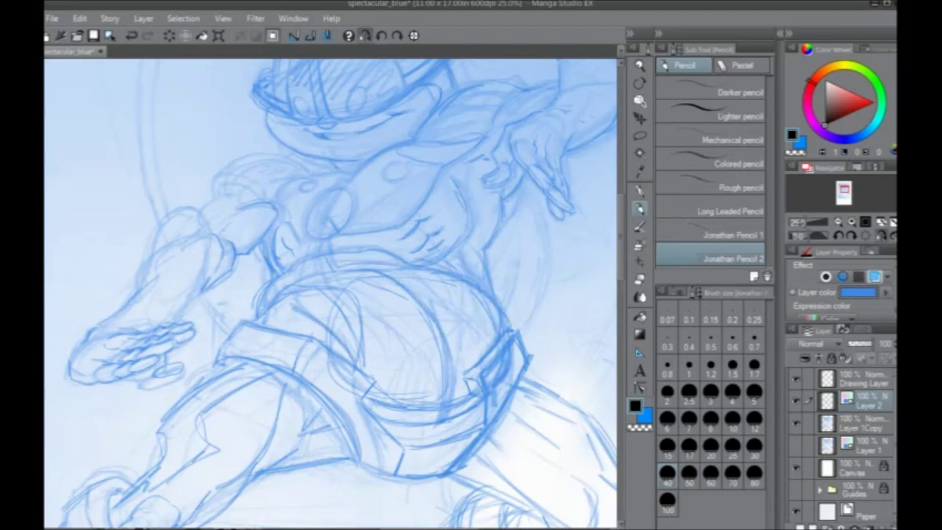
drag(406, 378, 469, 362)
drag(358, 365, 430, 377)
drag(479, 268, 483, 282)
mouse_move(472, 237)
mouse_down()
mouse_move(489, 272)
mouse_move(477, 242)
mouse_up()
Tighten the lowered arm's contours and draw its shoulder pad with an edge band and an oval stud.
mouse_move(211, 361)
mouse_down()
mouse_move(143, 412)
mouse_move(180, 448)
mouse_move(210, 304)
mouse_move(204, 273)
mouse_move(152, 354)
mouse_up()
drag(231, 314, 193, 374)
drag(234, 296, 199, 369)
drag(198, 275, 182, 299)
mouse_move(234, 269)
mouse_down()
mouse_move(224, 270)
mouse_move(250, 256)
mouse_move(281, 259)
mouse_move(238, 245)
mouse_move(273, 219)
mouse_move(306, 216)
mouse_move(327, 233)
mouse_up()
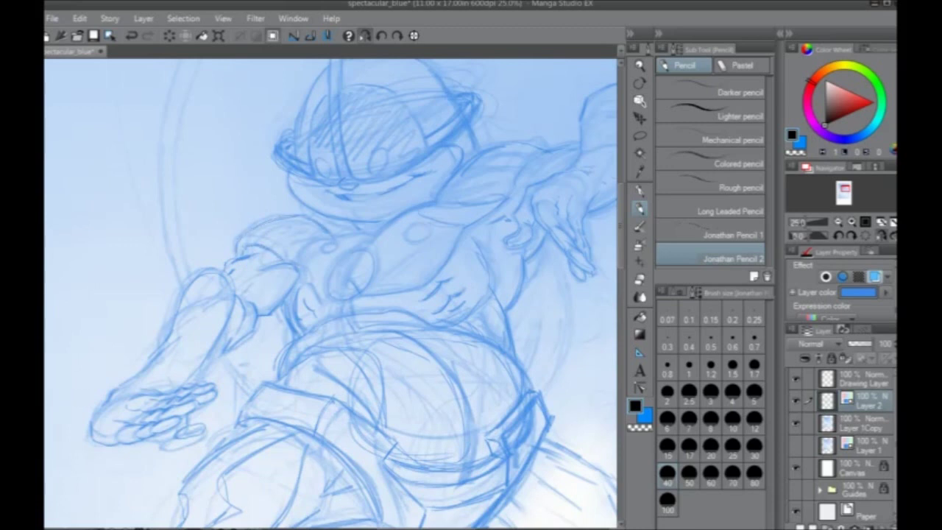
drag(328, 239, 302, 262)
mouse_move(243, 244)
mouse_down()
mouse_move(267, 239)
mouse_move(284, 250)
mouse_up()
mouse_move(299, 232)
mouse_down()
mouse_move(289, 239)
mouse_move(297, 225)
mouse_move(309, 232)
mouse_up()
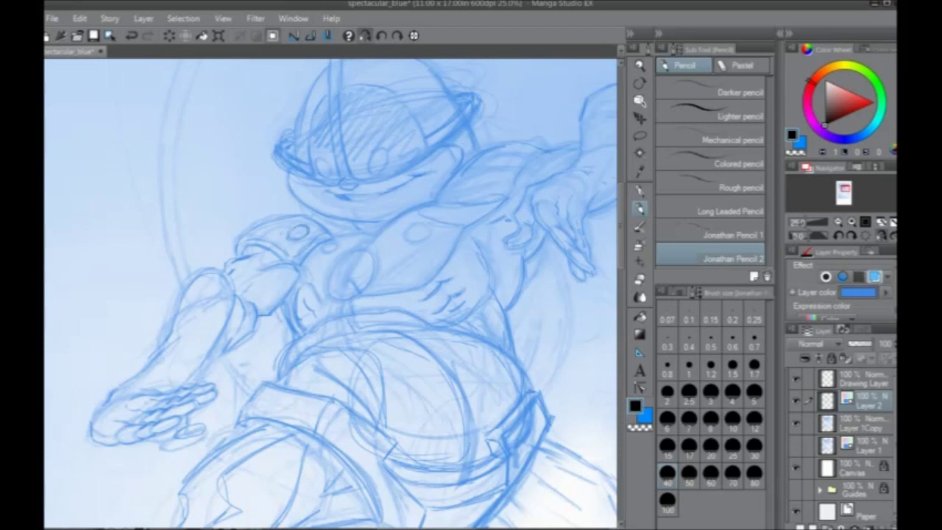
Draw a matching shoulder pad with a curved edge band and oval stud on the raised arm.
mouse_move(449, 175)
mouse_down()
mouse_move(436, 198)
mouse_move(475, 206)
mouse_move(504, 201)
mouse_move(522, 178)
mouse_up()
drag(471, 207, 487, 205)
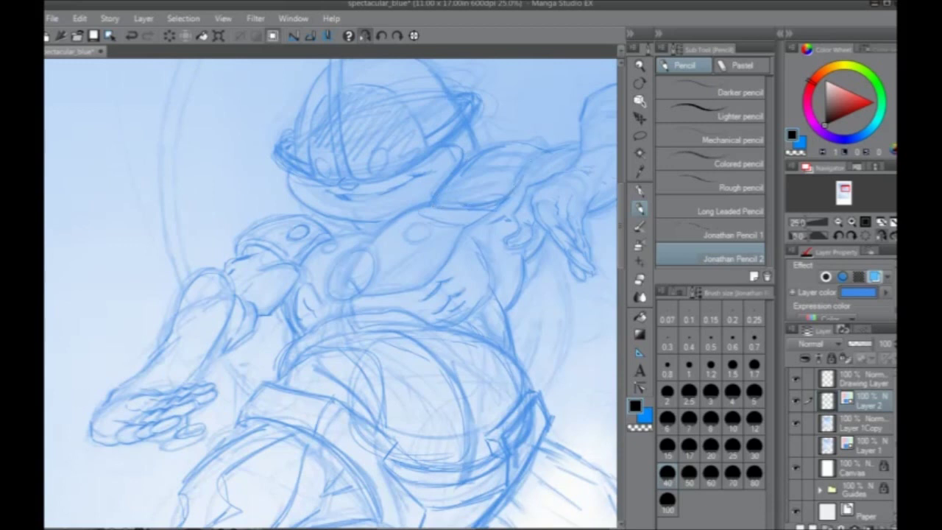
mouse_move(544, 146)
mouse_down()
mouse_move(554, 143)
mouse_move(515, 137)
mouse_move(465, 156)
mouse_move(531, 147)
mouse_move(493, 193)
mouse_move(443, 198)
mouse_move(494, 163)
mouse_move(474, 174)
mouse_up()
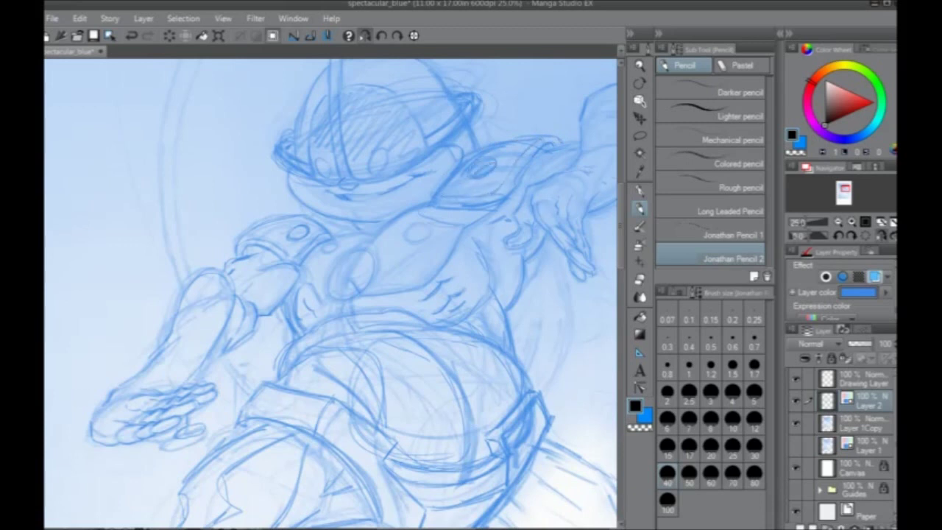
Return the canvas to its unmirrored view and save the drawing.
mouse_move(292, 234)
mouse_down()
mouse_move(305, 232)
mouse_move(351, 276)
mouse_move(357, 299)
mouse_move(336, 338)
mouse_move(316, 343)
mouse_move(300, 318)
mouse_up()
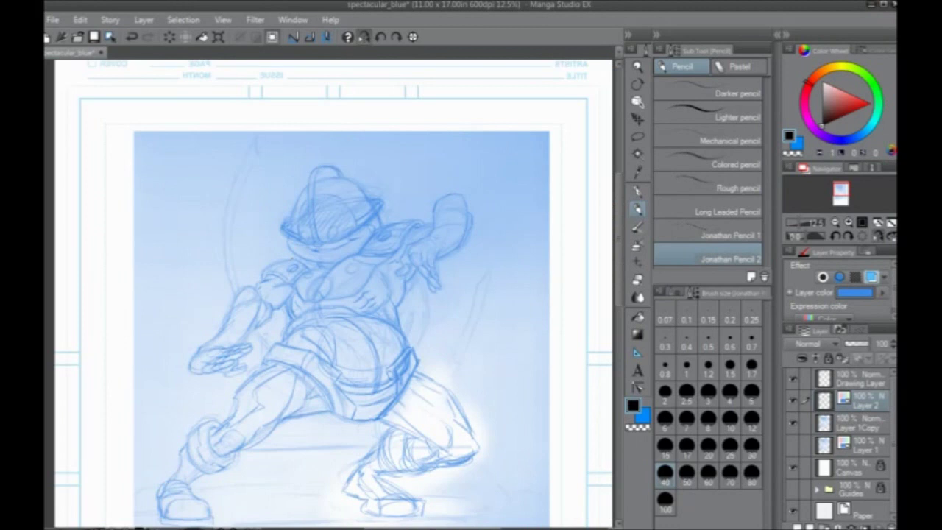
click(361, 37)
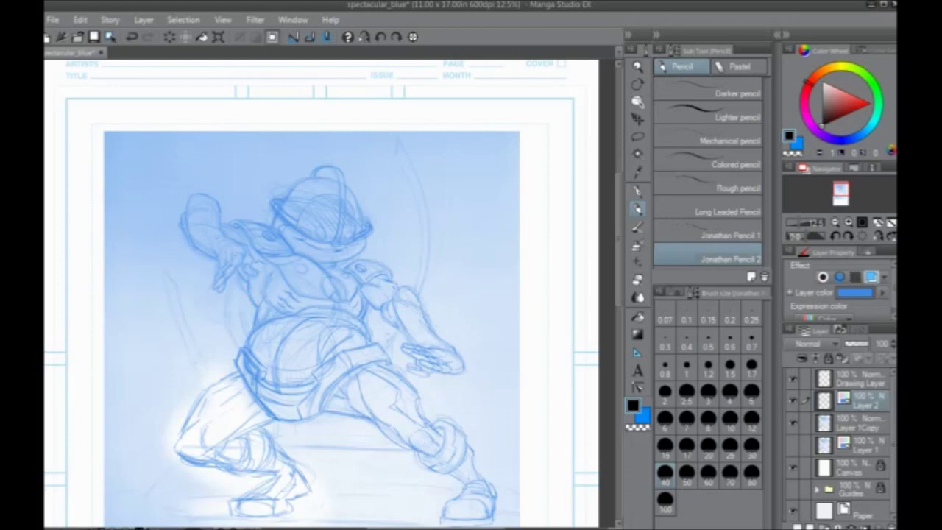
drag(240, 385, 237, 331)
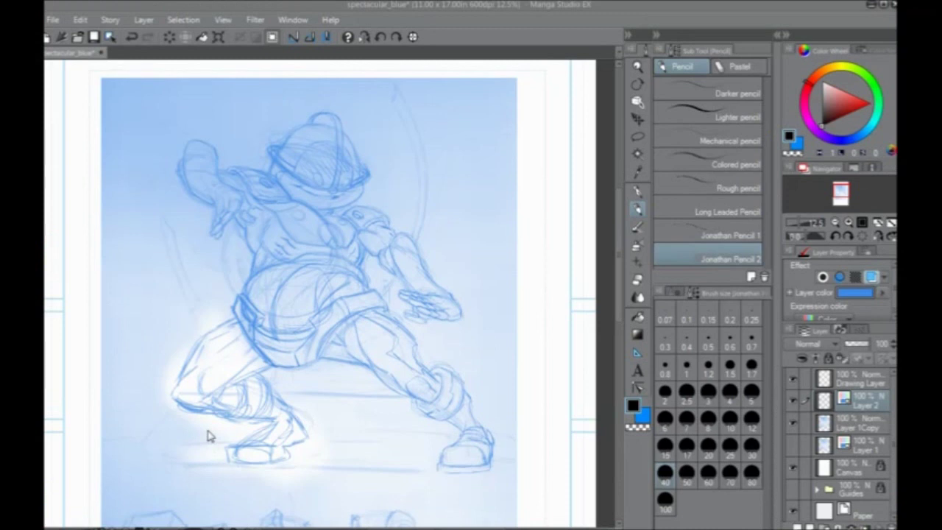
key(ctrl+s)
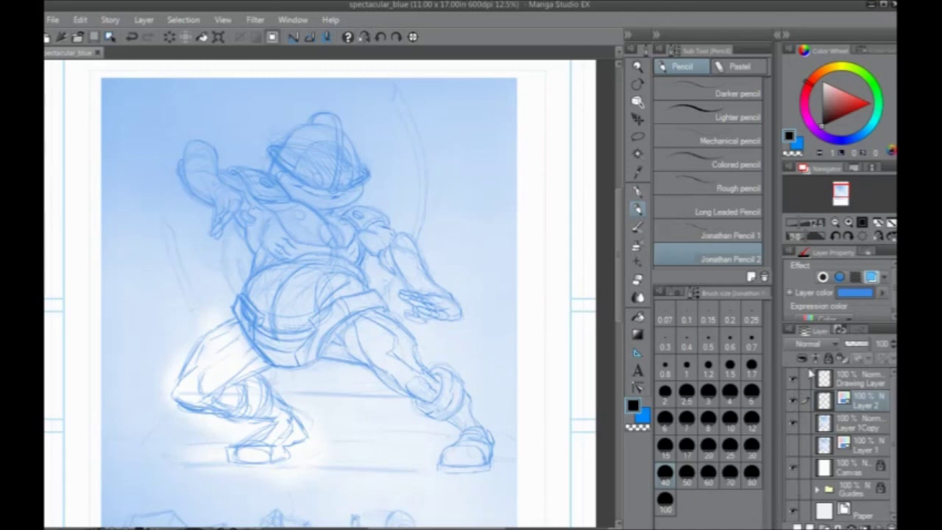
Create a layer folder above Drawing Layer and name it pencils.
click(846, 384)
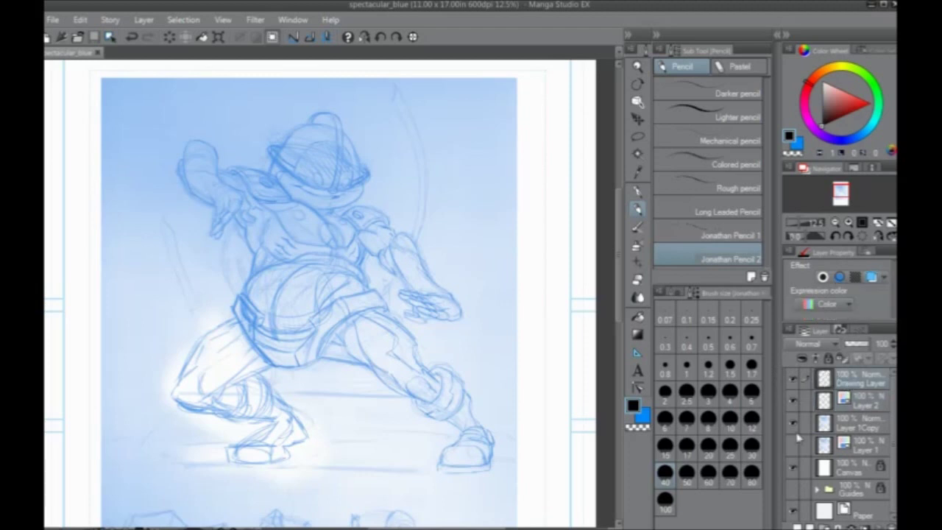
click(827, 525)
double_click(844, 382)
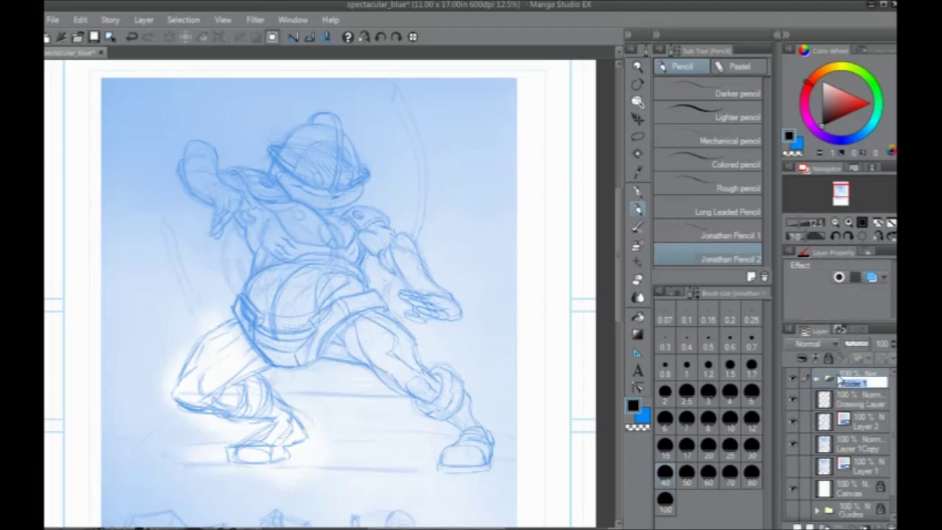
text(Rencils)
key(Return)
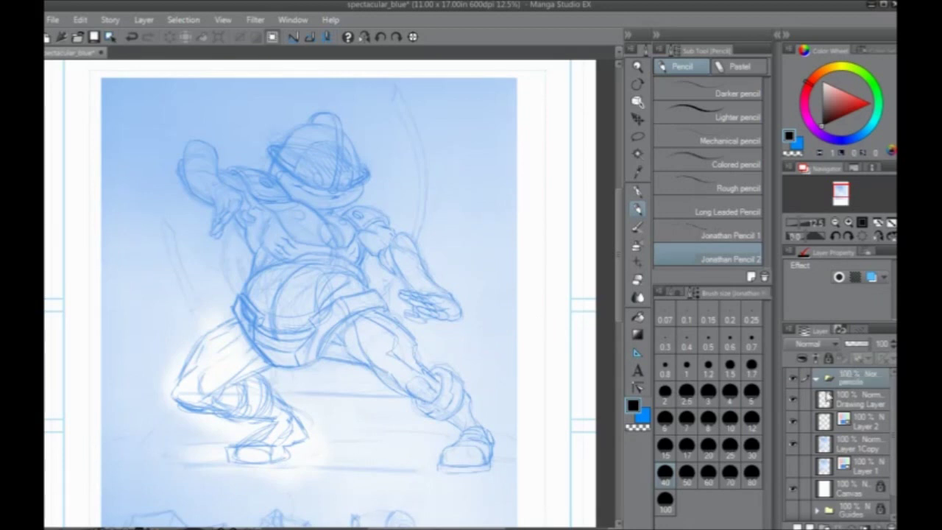
Move the layers from Drawing Layer down to Layer 1 into the pencils folder and collapse it.
click(850, 401)
shift+click(864, 468)
drag(857, 395, 844, 378)
click(817, 378)
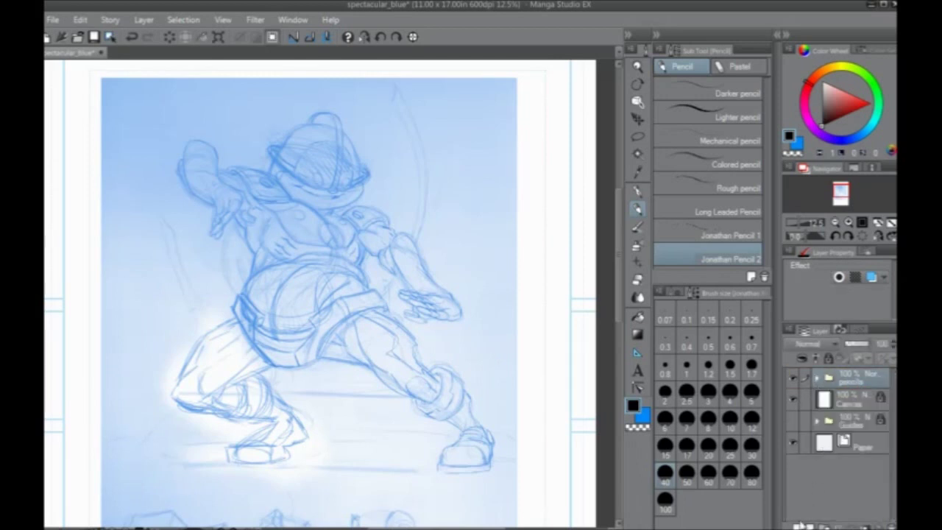
Add a new layer above the pencils folder, try a different folder opacity, and make the new layer active.
click(798, 526)
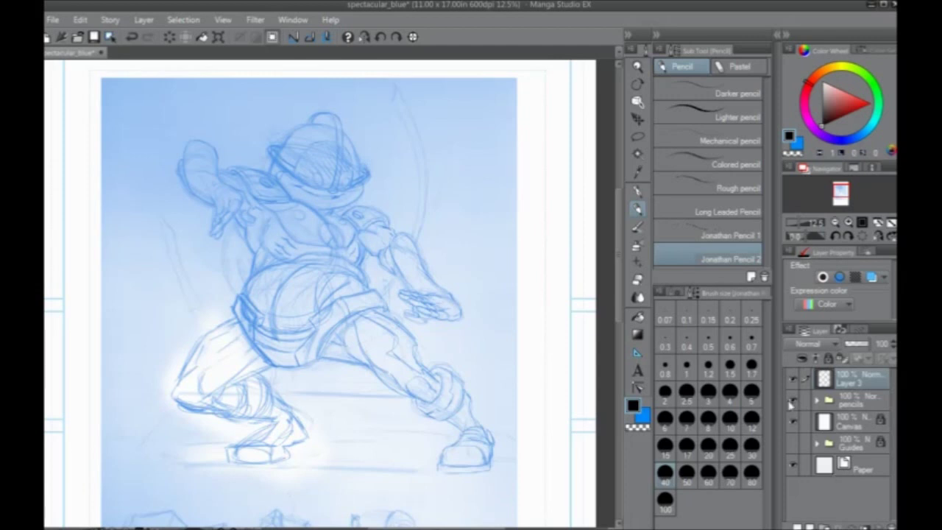
click(840, 405)
drag(868, 344, 873, 345)
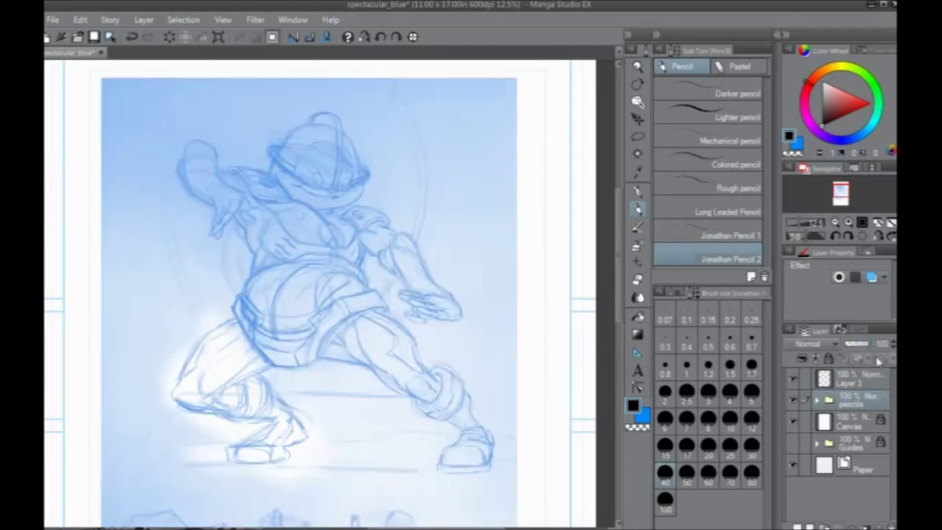
click(850, 382)
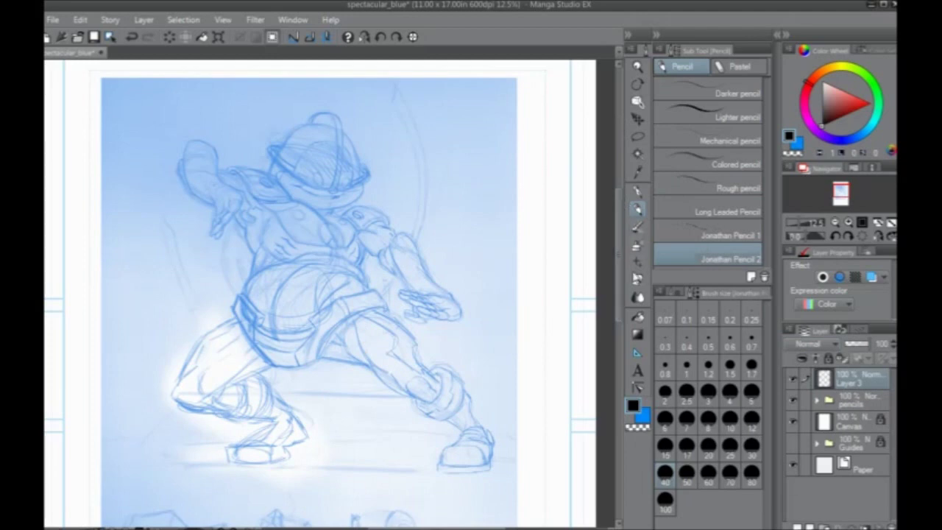
Try inking strokes over the helmet and raised shoulder using the Mapping pen at size 1.7, undoing each attempt.
click(637, 190)
scroll(291, 246, up, 3)
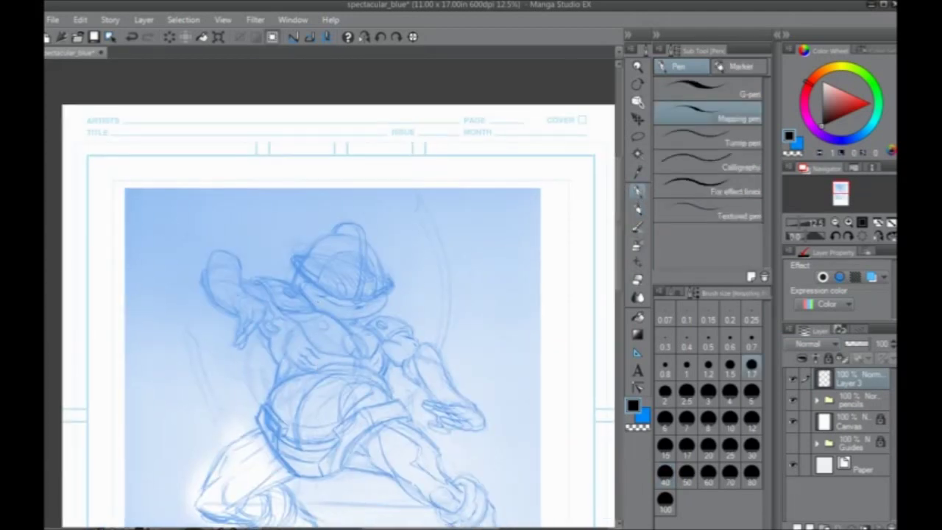
mouse_move(519, 280)
mouse_down()
mouse_move(521, 317)
mouse_move(487, 346)
mouse_move(387, 352)
mouse_up()
key(ctrl+z)
drag(269, 307, 332, 351)
mouse_move(437, 153)
mouse_down()
mouse_move(387, 163)
mouse_move(312, 248)
mouse_move(301, 287)
mouse_up()
key(ctrl+z)
mouse_move(463, 165)
mouse_down()
mouse_move(395, 185)
mouse_move(343, 267)
mouse_move(313, 282)
mouse_move(236, 272)
mouse_move(365, 360)
mouse_up()
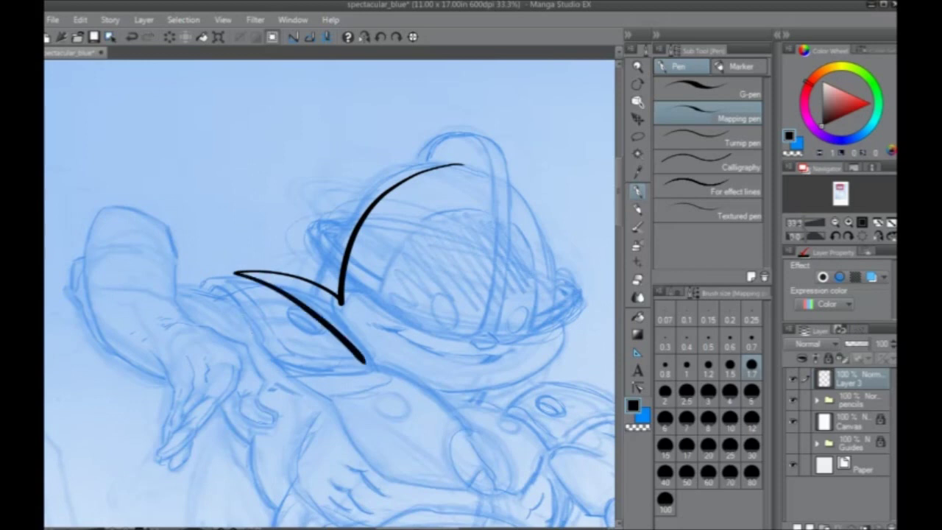
key(ctrl+z)
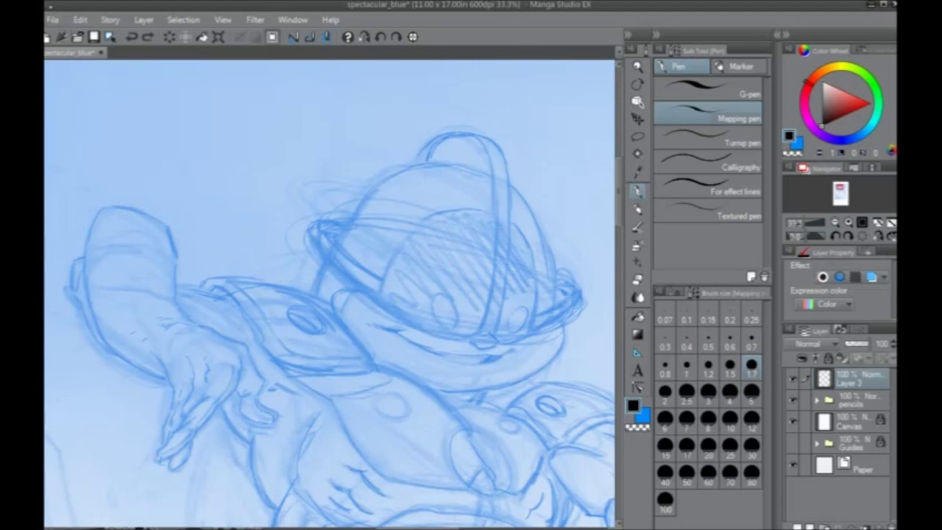
drag(404, 259, 65, 21)
key(ctrl+z)
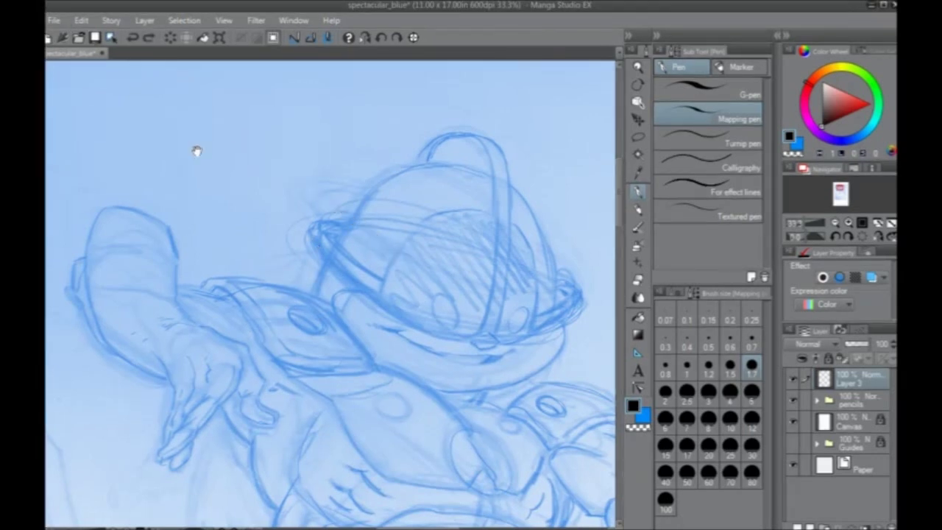
drag(196, 152, 255, 195)
double_click(47, 6)
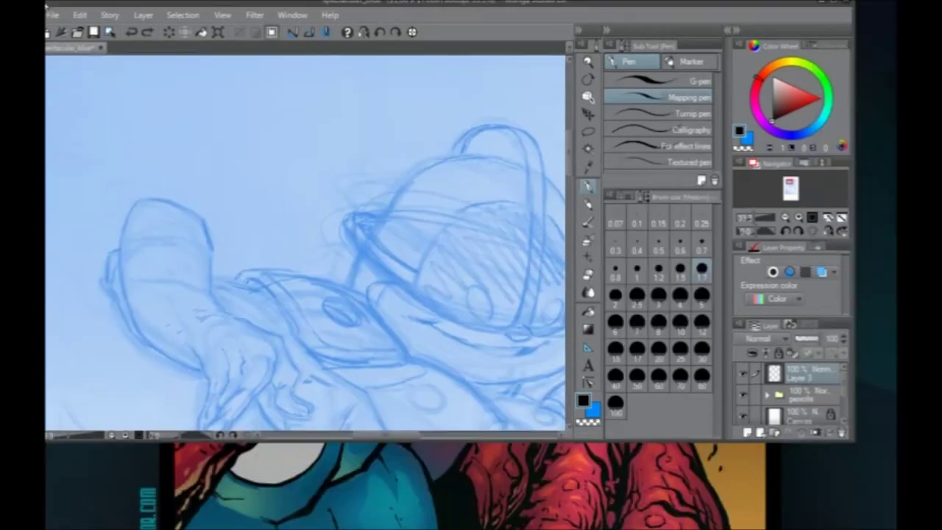
double_click(113, 8)
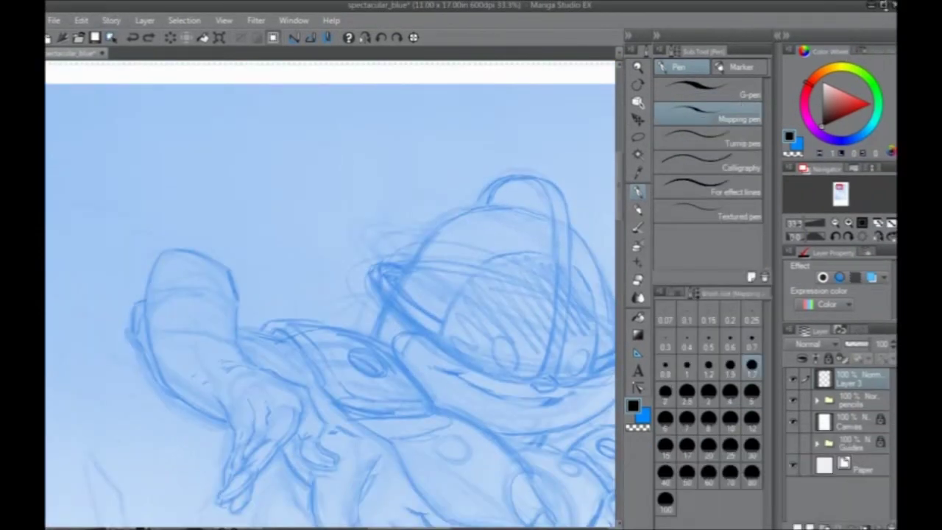
click(883, 5)
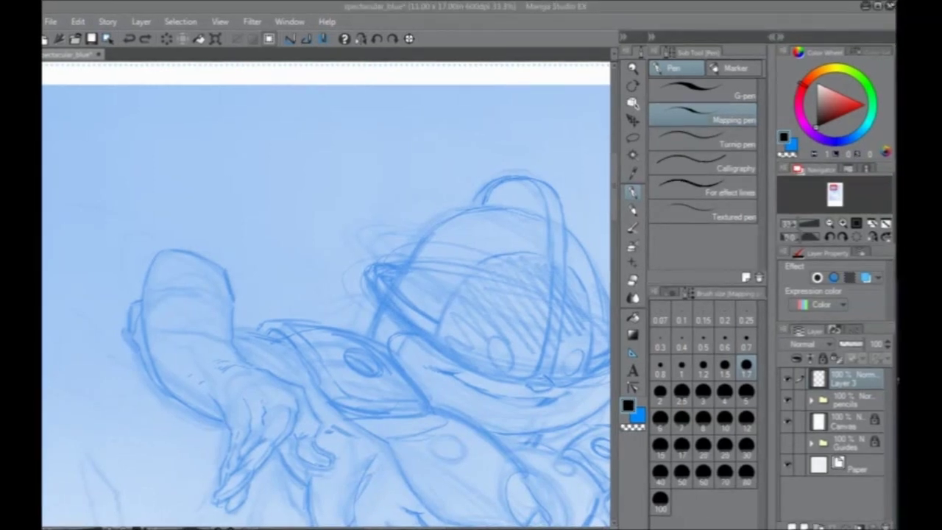
Open the recently used file spectacular_red.lip.
click(60, 22)
mouse_move(87, 23)
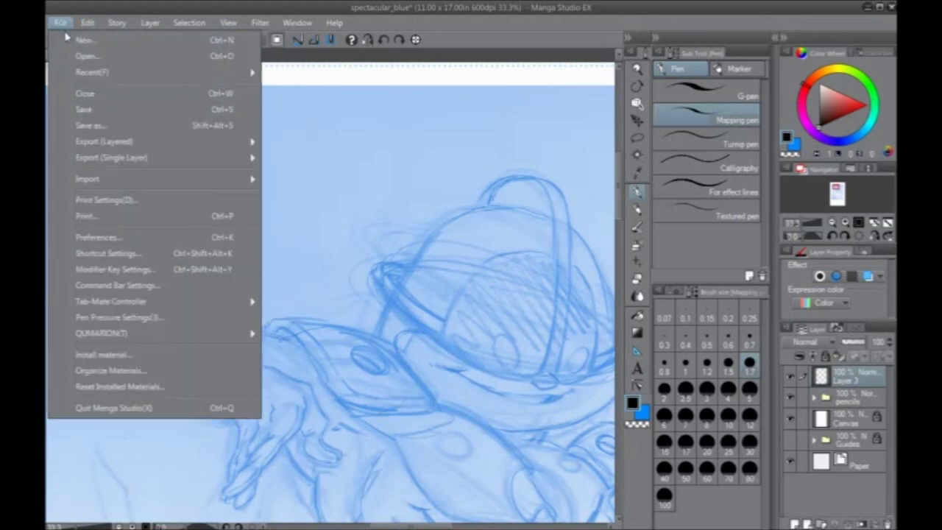
mouse_move(90, 78)
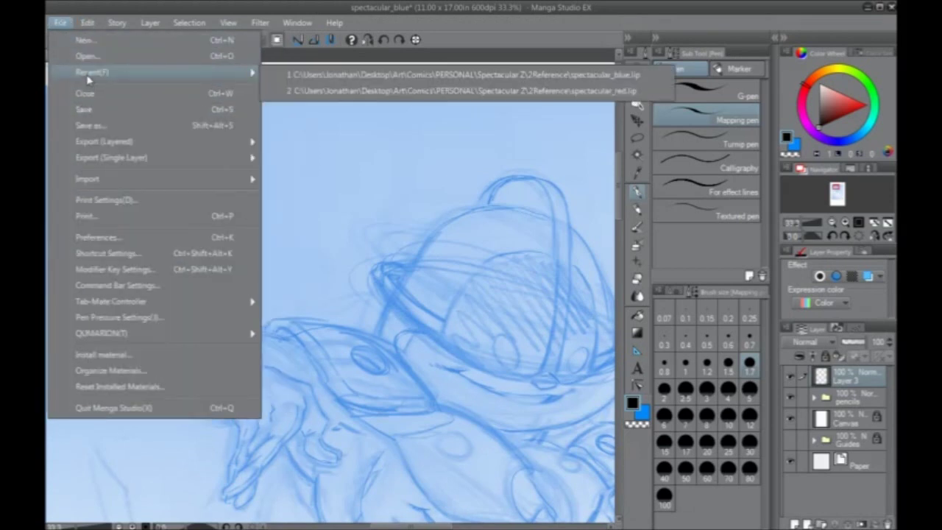
click(366, 91)
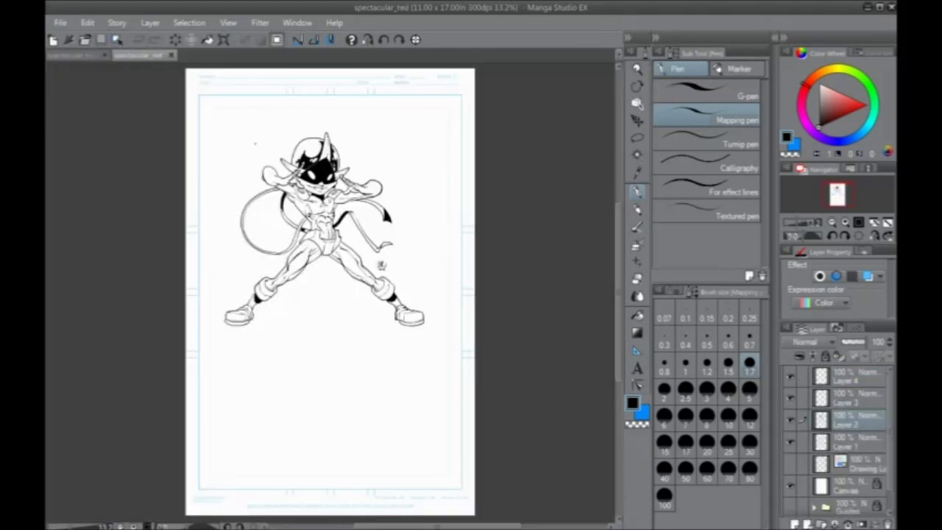
Examine the inked line work on the red figure's head, arms and torso up close.
scroll(246, 121, up, 3)
scroll(246, 120, up, 1)
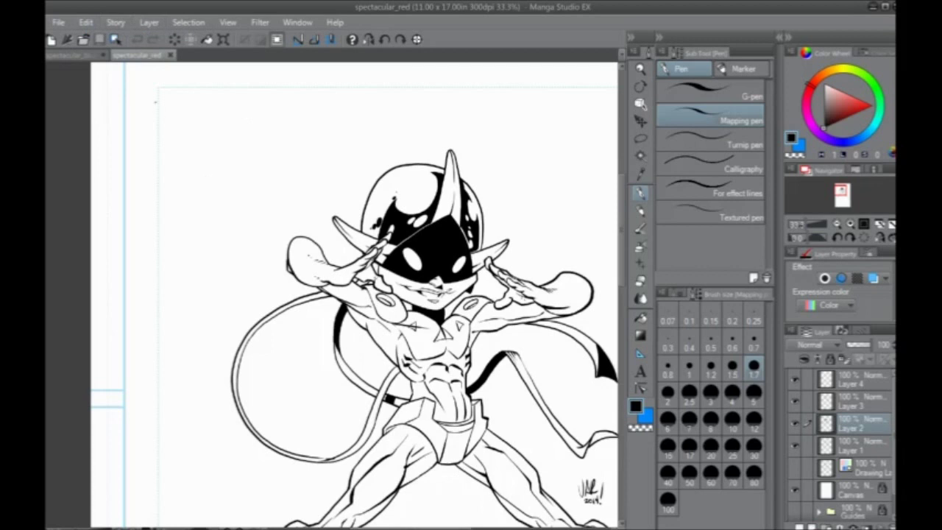
scroll(156, 102, up, 1)
mouse_move(487, 200)
mouse_down()
mouse_move(452, 263)
mouse_move(412, 261)
mouse_move(404, 283)
mouse_move(446, 320)
mouse_move(441, 325)
mouse_move(395, 297)
mouse_up()
drag(301, 311, 216, 267)
Return to the spectacular_blue drawing and try a stroke beside the helmet, undoing the attempt.
click(74, 55)
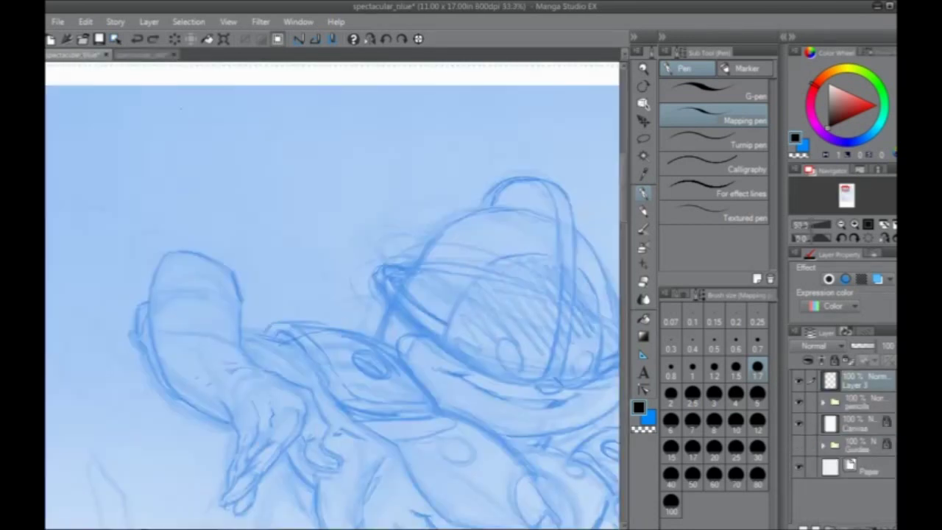
mouse_move(424, 217)
mouse_down()
mouse_move(354, 295)
mouse_move(334, 304)
mouse_move(357, 330)
mouse_move(323, 316)
mouse_up()
key(ctrl+z)
Return to the spectacular_red drawing and try Mapping pen strokes at size 1.5 over the figure, undoing each attempt.
click(144, 56)
click(736, 366)
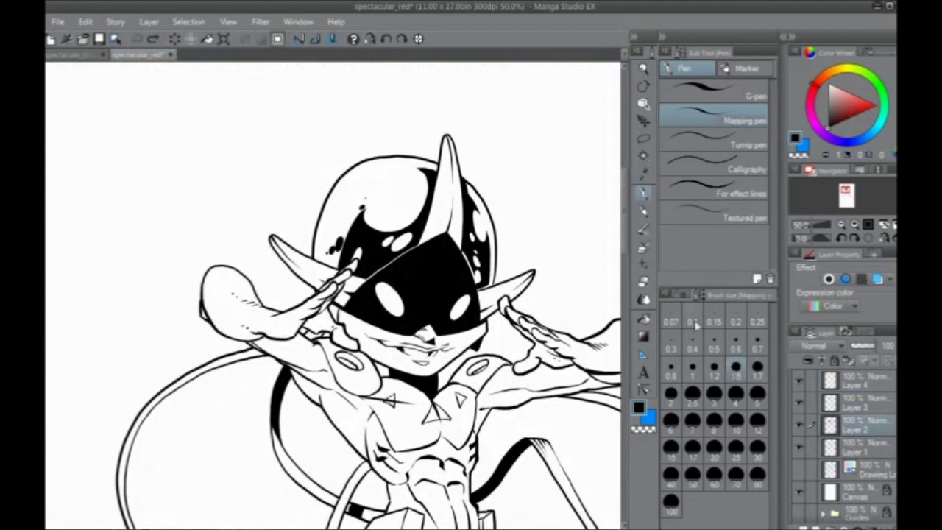
mouse_move(341, 157)
mouse_down()
mouse_move(297, 230)
mouse_move(278, 240)
mouse_move(276, 293)
mouse_move(207, 255)
mouse_move(219, 340)
mouse_move(283, 373)
mouse_move(320, 413)
mouse_move(355, 460)
mouse_move(337, 475)
mouse_up()
key(ctrl+z)
drag(499, 414, 480, 485)
key(ctrl+z)
Try contour strokes around the red figure's bent forearm at pen sizes 1.5 and 1.7, undoing each attempt.
drag(456, 308, 371, 335)
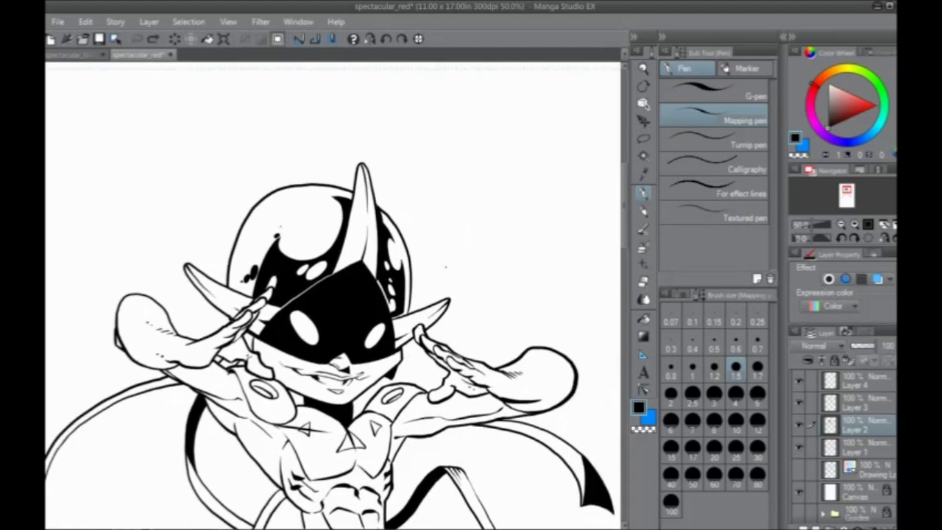
mouse_move(482, 355)
mouse_down()
mouse_move(532, 339)
mouse_move(586, 394)
mouse_move(525, 426)
mouse_up()
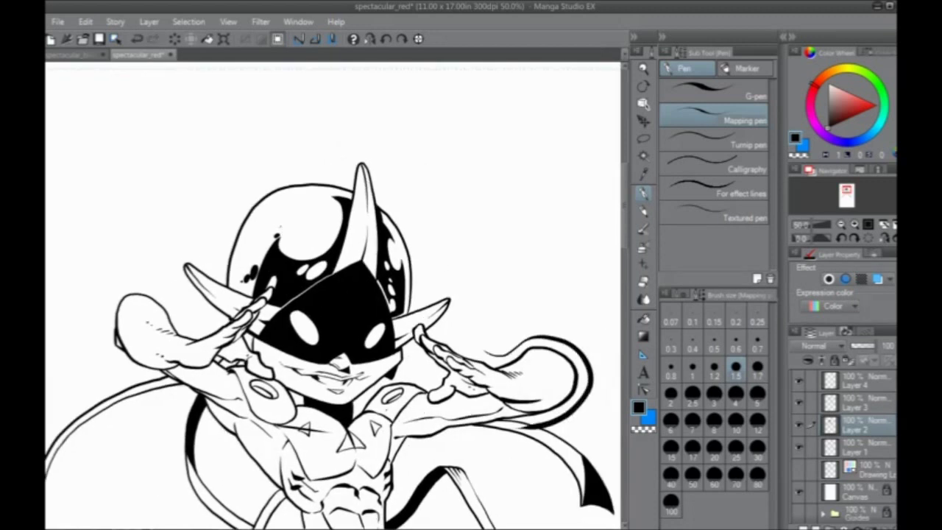
key(ctrl+z)
click(750, 376)
mouse_move(467, 350)
mouse_down()
mouse_move(588, 368)
mouse_move(533, 418)
mouse_up()
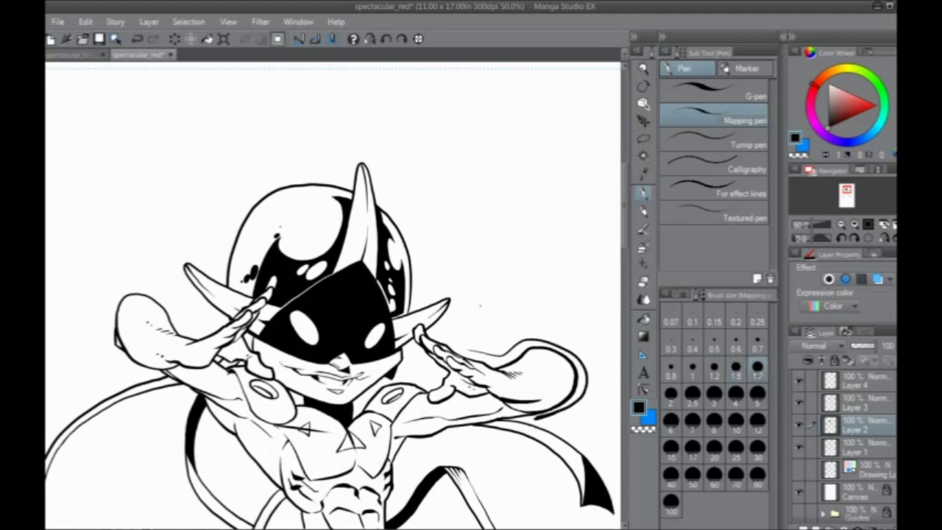
key(ctrl+z)
mouse_move(502, 353)
mouse_down()
mouse_move(537, 338)
mouse_move(545, 423)
mouse_up()
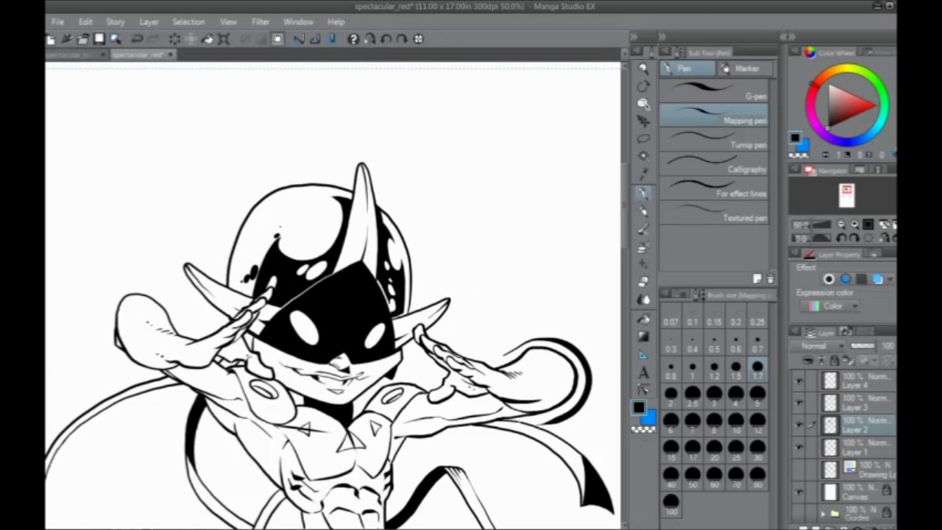
key(ctrl+z)
Examine the line weights of the red figure's arms, torso, trailing cloth and legs.
mouse_move(249, 200)
mouse_down()
mouse_move(225, 239)
mouse_move(190, 257)
mouse_move(214, 314)
mouse_up()
drag(141, 344, 259, 311)
drag(269, 356, 253, 235)
mouse_move(317, 205)
mouse_down()
mouse_move(402, 305)
mouse_move(401, 324)
mouse_up()
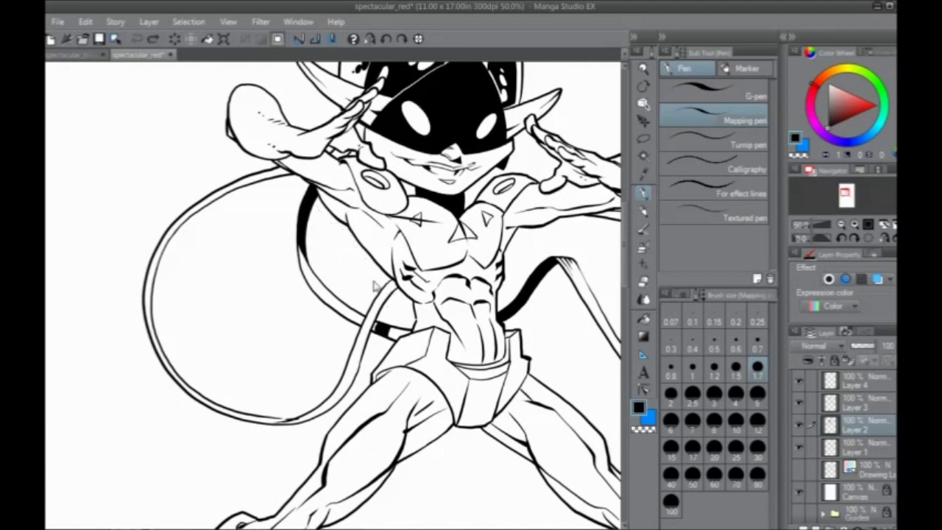
drag(520, 233, 503, 287)
drag(366, 363, 349, 150)
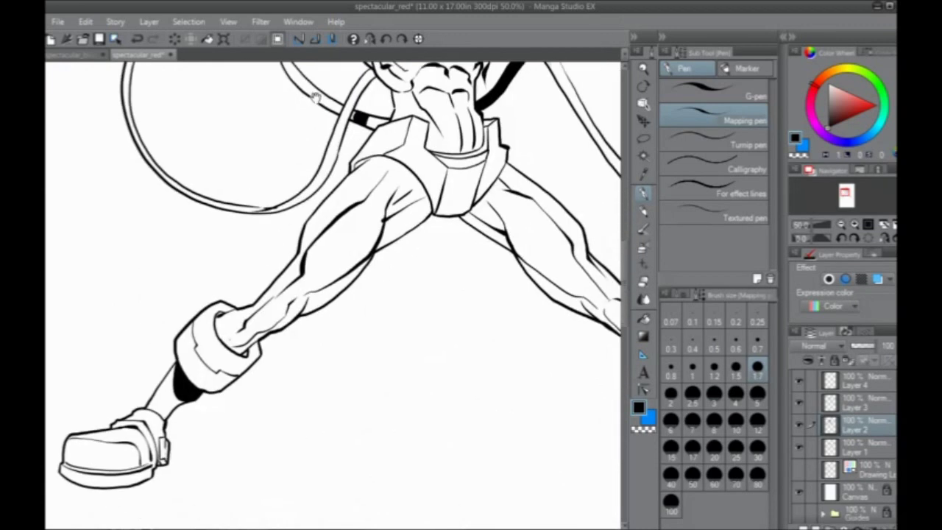
Try strokes along the outer contour of the red figure's leg with the size 1.7 Mapping pen, undoing each attempt.
mouse_move(430, 308)
mouse_down()
mouse_move(286, 416)
mouse_move(259, 371)
mouse_up()
mouse_move(291, 296)
mouse_down()
mouse_move(351, 338)
mouse_move(377, 376)
mouse_move(442, 409)
mouse_move(483, 460)
mouse_move(505, 468)
mouse_up()
key(ctrl+z)
mouse_move(360, 237)
mouse_down()
mouse_move(431, 294)
mouse_move(436, 318)
mouse_move(465, 349)
mouse_up()
key(ctrl+z)
mouse_move(364, 239)
mouse_down()
mouse_move(428, 298)
mouse_move(466, 352)
mouse_up()
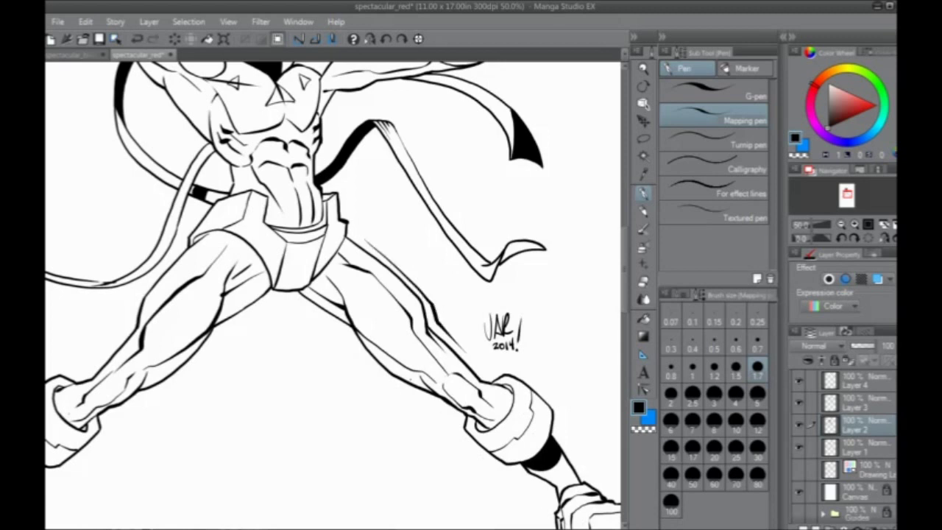
key(ctrl+z)
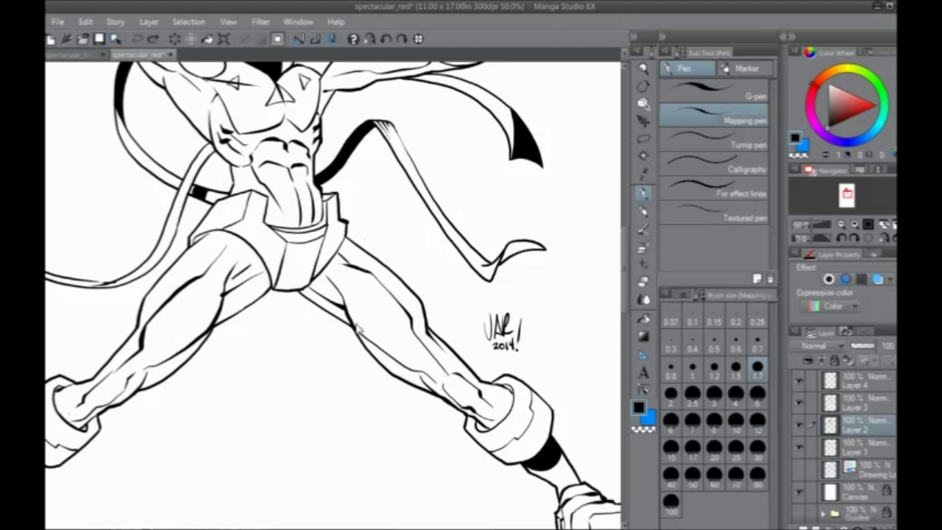
Close the spectacular_red drawing and hide the palettes to enlarge the spectacular_blue canvas.
click(171, 55)
click(498, 213)
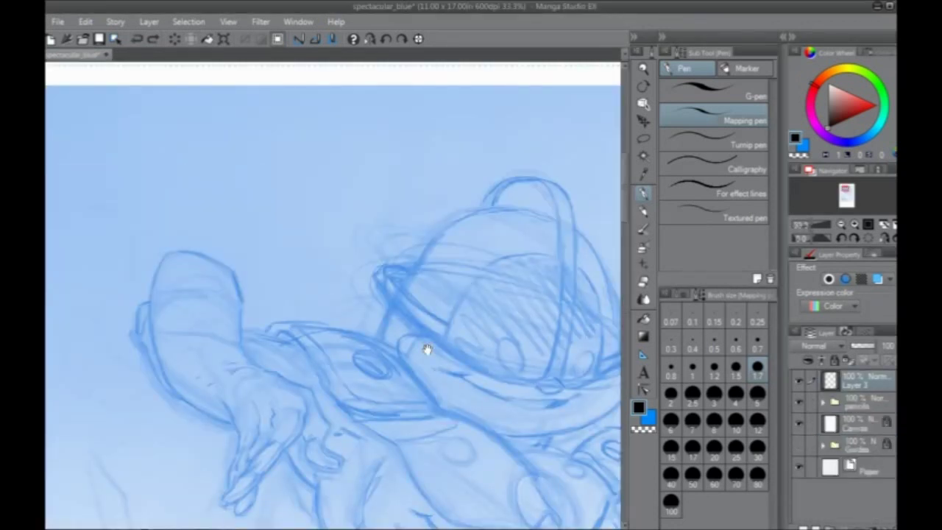
drag(434, 369, 345, 288)
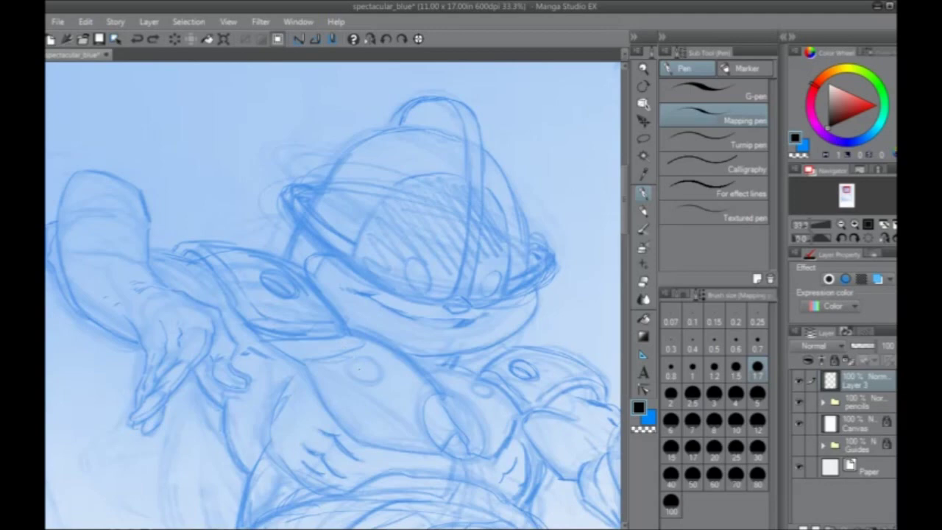
key(Tab)
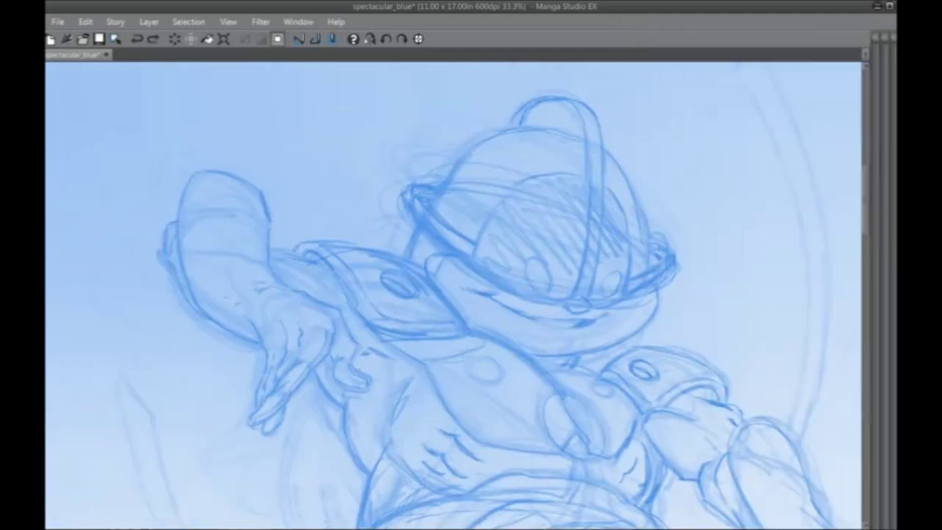
Ink the outline of the blue figure's outstretched hand, including the fingers and thumb, with the Mapping pen.
drag(296, 316, 341, 239)
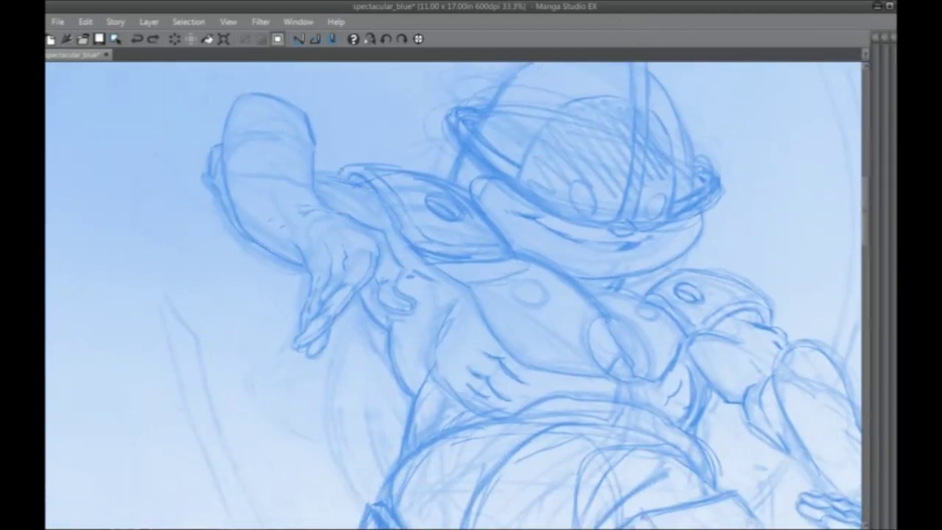
drag(318, 297, 393, 307)
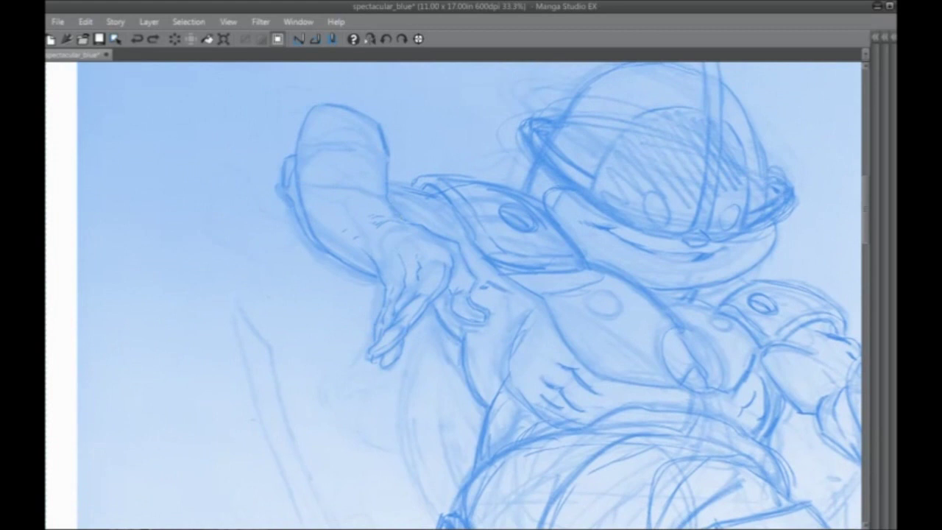
mouse_move(365, 253)
mouse_down()
mouse_move(385, 287)
mouse_move(368, 350)
mouse_move(381, 370)
mouse_move(428, 306)
mouse_move(445, 288)
mouse_move(451, 294)
mouse_up()
mouse_move(394, 209)
mouse_down()
mouse_move(451, 243)
mouse_move(485, 324)
mouse_move(462, 321)
mouse_move(450, 296)
mouse_up()
mouse_move(284, 248)
mouse_down()
mouse_move(319, 363)
mouse_move(329, 365)
mouse_up()
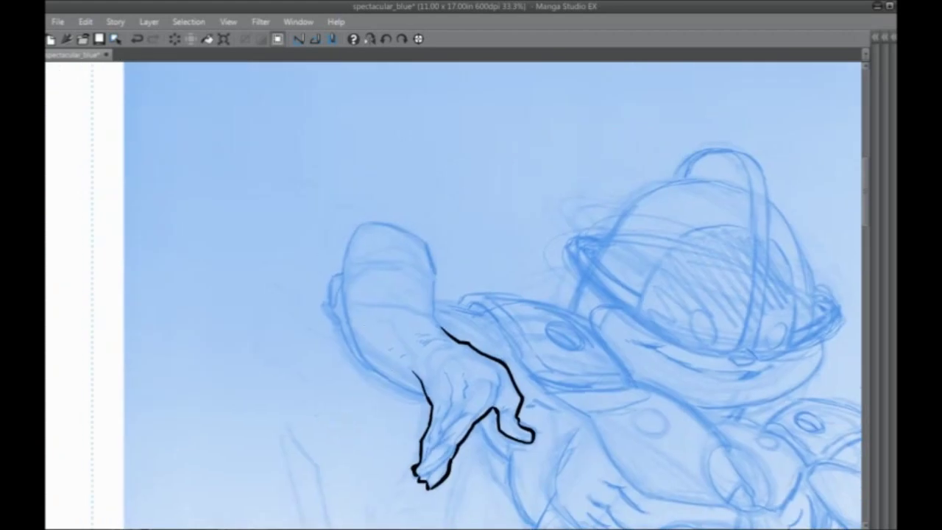
Ink both contours of the raised forearm from the rounded end to the wrist, redrawing strokes that miss the pencils.
mouse_move(358, 225)
mouse_down()
mouse_move(342, 282)
mouse_move(352, 323)
mouse_move(383, 373)
mouse_move(429, 401)
mouse_up()
key(ctrl+z)
mouse_move(357, 227)
mouse_down()
mouse_move(344, 276)
mouse_move(356, 335)
mouse_move(379, 372)
mouse_move(427, 399)
mouse_up()
mouse_move(354, 229)
mouse_down()
mouse_move(418, 237)
mouse_move(431, 259)
mouse_move(442, 328)
mouse_up()
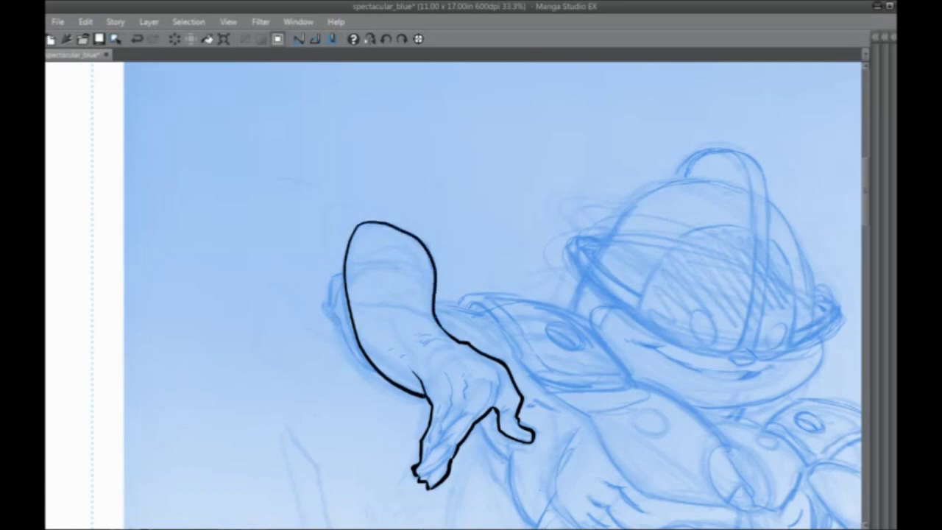
key(ctrl+z)
mouse_move(355, 228)
mouse_down()
mouse_move(403, 228)
mouse_move(426, 248)
mouse_move(441, 328)
mouse_up()
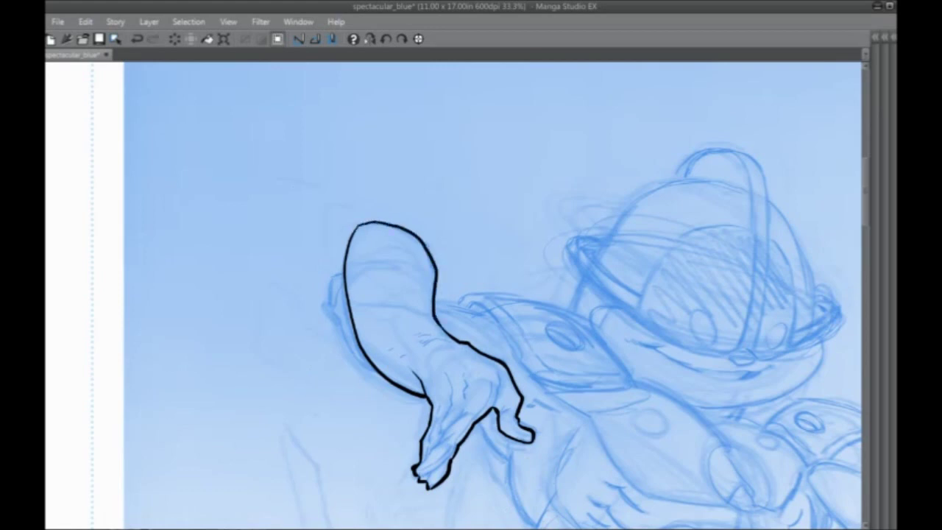
Ink the small shape protruding behind the raised forearm, redrawing the stroke until it follows the pencils.
mouse_move(345, 272)
mouse_down()
mouse_move(327, 283)
mouse_move(333, 314)
mouse_move(388, 376)
mouse_up()
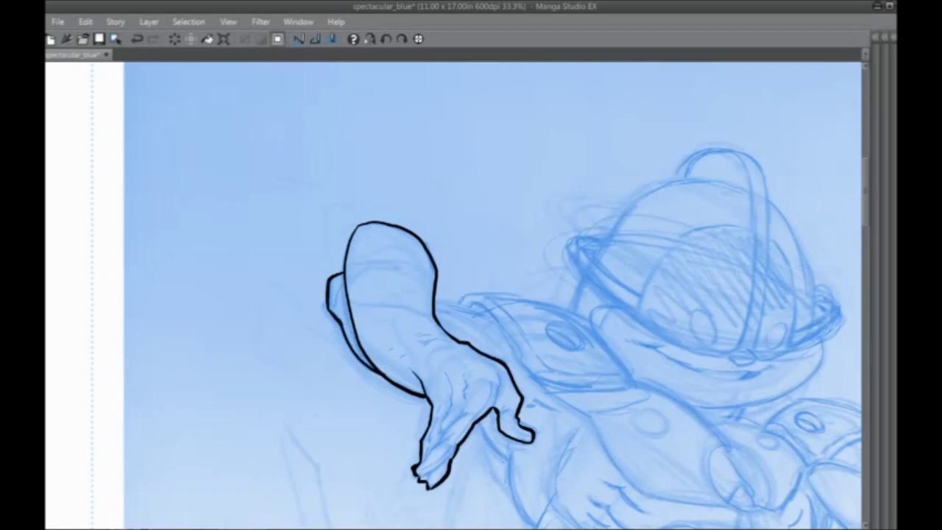
key(ctrl+z)
mouse_move(345, 270)
mouse_down()
mouse_move(333, 277)
mouse_move(329, 304)
mouse_move(353, 352)
mouse_move(380, 376)
mouse_up()
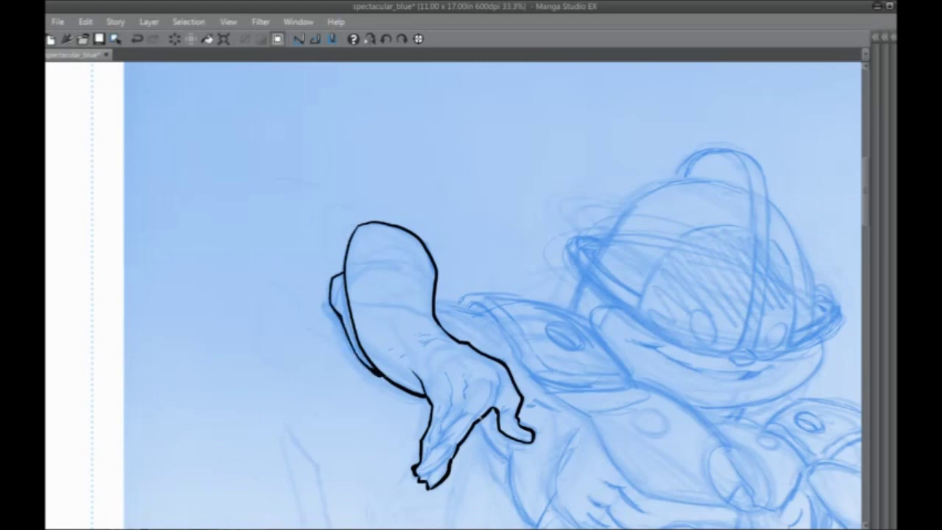
key(ctrl+z)
mouse_move(346, 271)
mouse_down()
mouse_move(330, 304)
mouse_move(381, 377)
mouse_up()
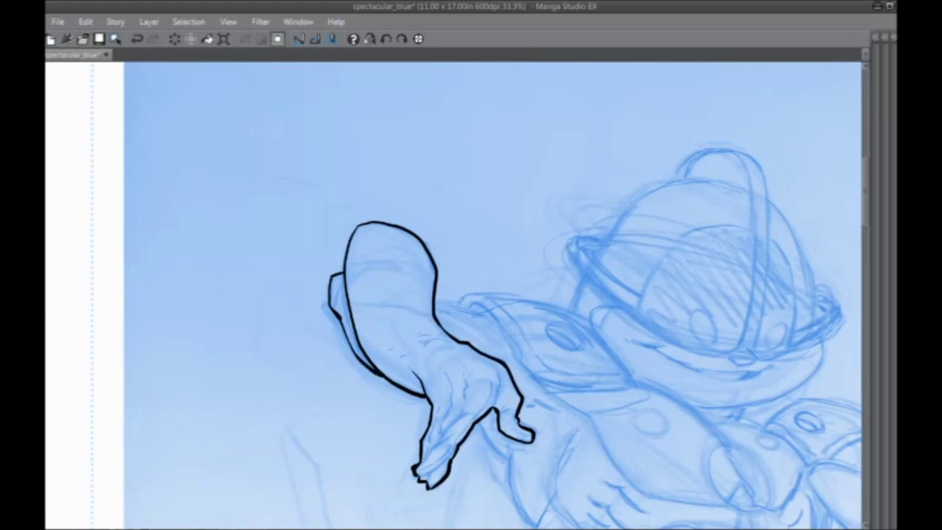
Try interior detail strokes on the outstretched hand's fingers, undoing each attempt.
drag(408, 420, 356, 293)
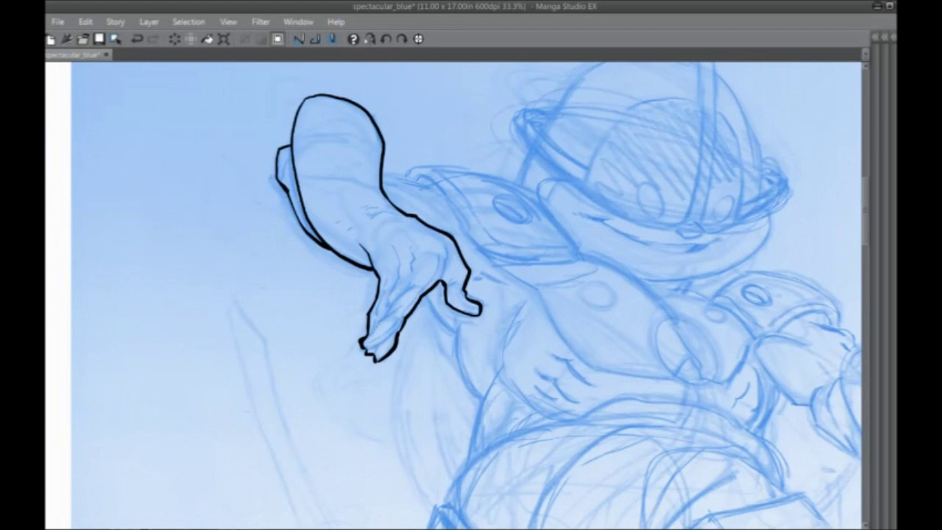
mouse_move(400, 308)
mouse_down()
mouse_move(381, 321)
mouse_move(384, 340)
mouse_move(445, 267)
mouse_move(444, 250)
mouse_up()
drag(414, 281, 384, 316)
drag(400, 266, 370, 328)
key(ctrl+z)
key(ctrl+z)
key(ctrl+z)
key(ctrl+z)
Ink the upper arm line and the full outline of the shoulder pad beside the outstretched hand.
drag(471, 294, 357, 388)
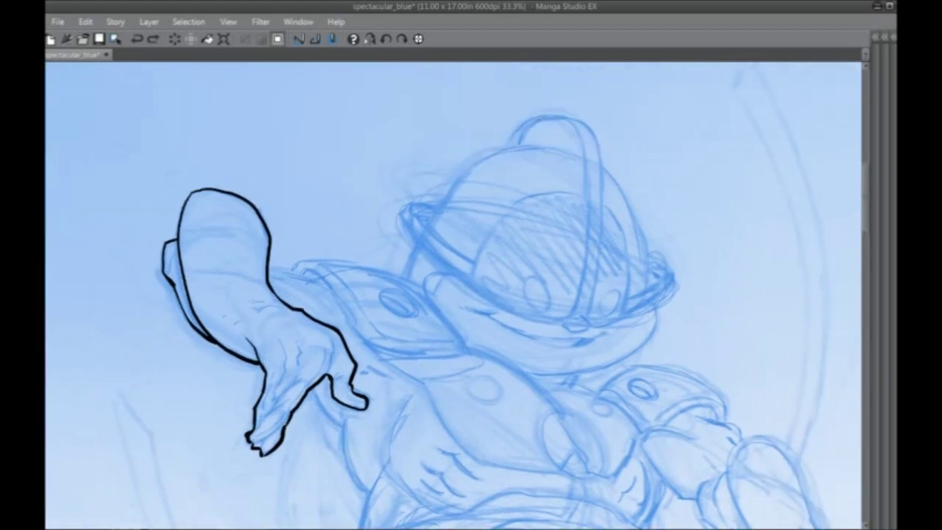
mouse_move(266, 268)
mouse_down()
mouse_move(324, 283)
mouse_move(298, 262)
mouse_move(382, 270)
mouse_move(426, 293)
mouse_move(468, 348)
mouse_up()
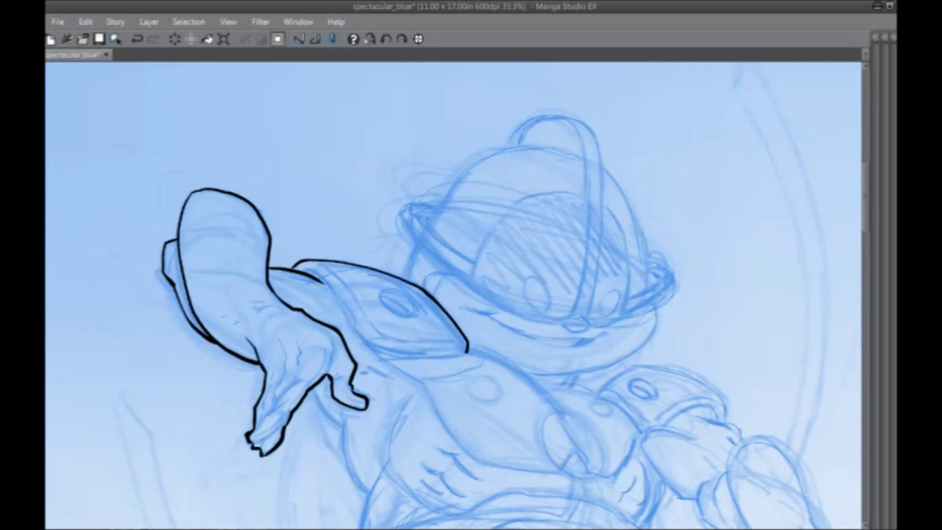
drag(300, 267, 338, 299)
key(ctrl+z)
mouse_move(302, 268)
mouse_down()
mouse_move(322, 278)
mouse_move(379, 349)
mouse_move(431, 357)
mouse_move(468, 348)
mouse_up()
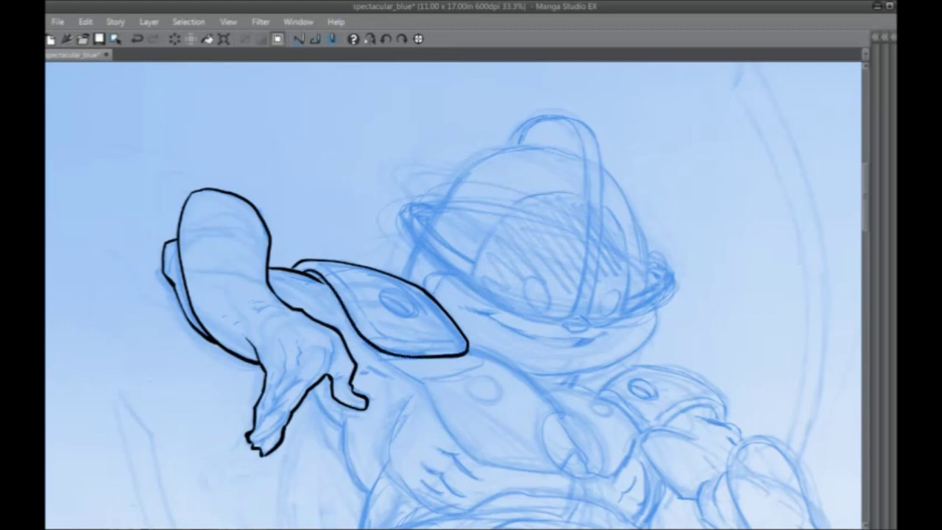
Ink the upper chest contour below the chin and the top edge of the opposite shoulder pad.
key(space)
drag(480, 398, 298, 287)
mouse_move(388, 318)
mouse_down()
mouse_move(351, 269)
mouse_move(285, 237)
mouse_up()
drag(298, 287, 247, 262)
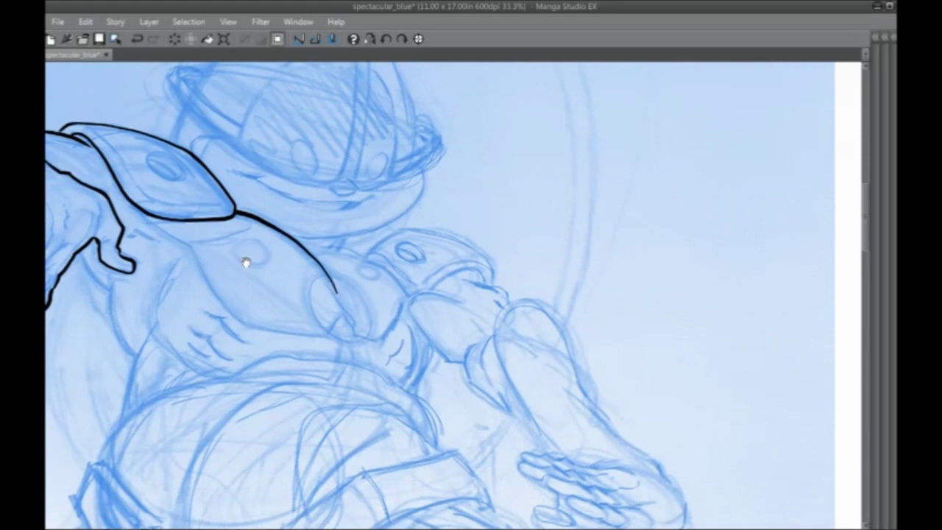
drag(317, 261, 374, 262)
drag(288, 319, 250, 317)
mouse_move(326, 256)
mouse_down()
mouse_move(362, 228)
mouse_move(383, 227)
mouse_move(459, 284)
mouse_up()
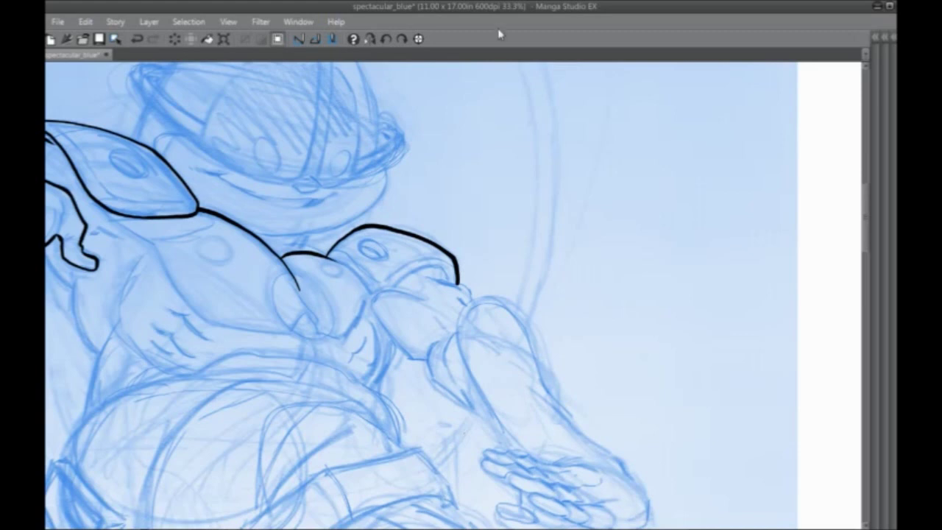
Ink the outline of the lowered hand on the opposite arm, including its fingers and thumb.
drag(452, 375, 398, 287)
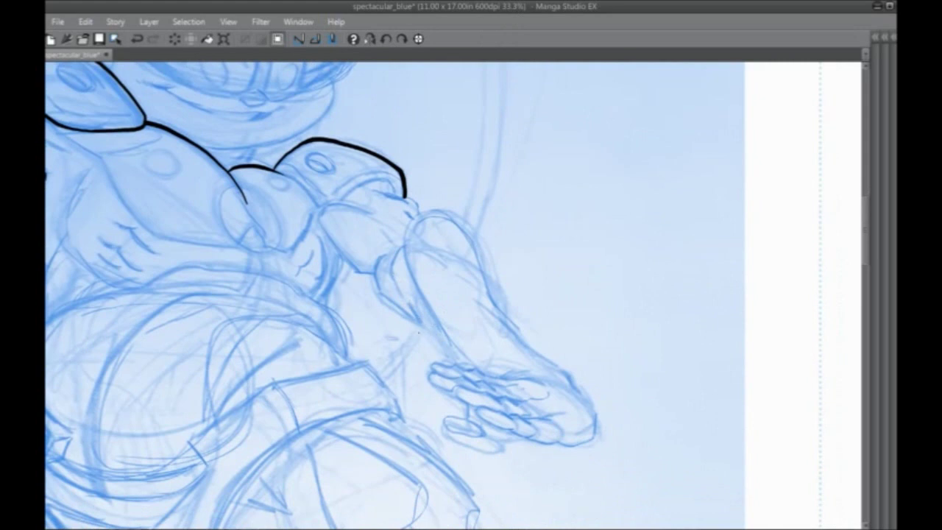
mouse_move(517, 380)
mouse_down()
mouse_move(435, 363)
mouse_move(431, 376)
mouse_move(481, 417)
mouse_move(547, 446)
mouse_move(593, 439)
mouse_move(596, 411)
mouse_move(532, 349)
mouse_up()
mouse_move(468, 404)
mouse_down()
mouse_move(467, 421)
mouse_move(449, 416)
mouse_move(446, 430)
mouse_move(474, 437)
mouse_move(485, 422)
mouse_up()
drag(417, 386, 431, 404)
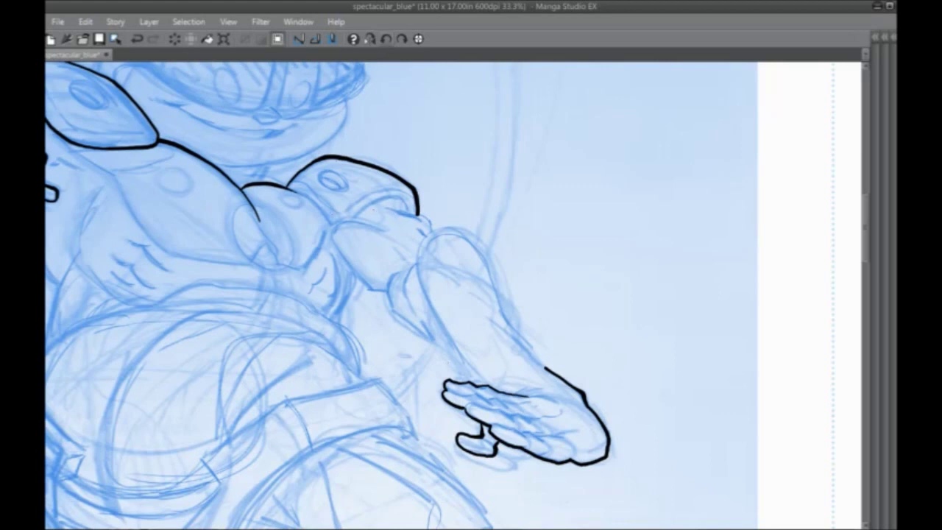
Ink the lowered arm's upper arm and forearm contours, joining them to the hand and shoulder pad.
drag(432, 306, 482, 382)
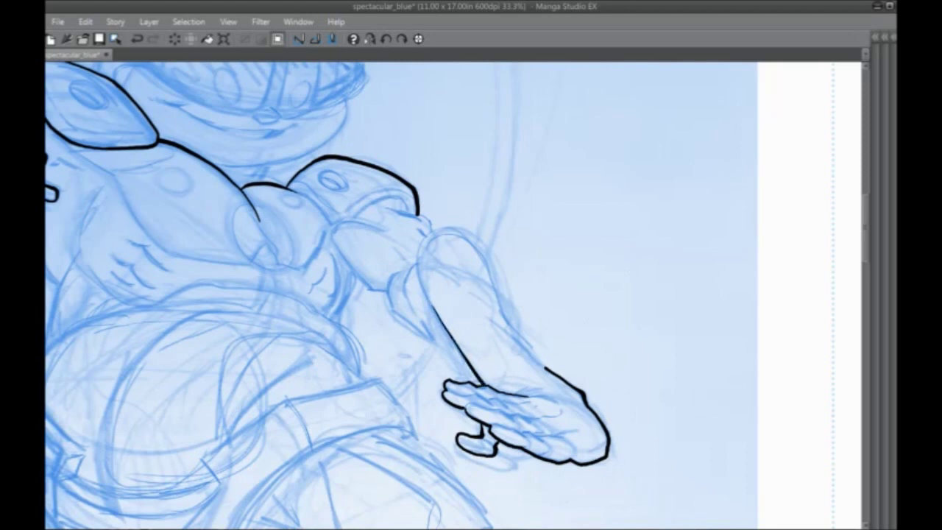
mouse_move(387, 291)
mouse_down()
mouse_move(392, 305)
mouse_move(479, 375)
mouse_up()
mouse_move(386, 290)
mouse_down()
mouse_move(340, 252)
mouse_move(331, 228)
mouse_move(372, 221)
mouse_up()
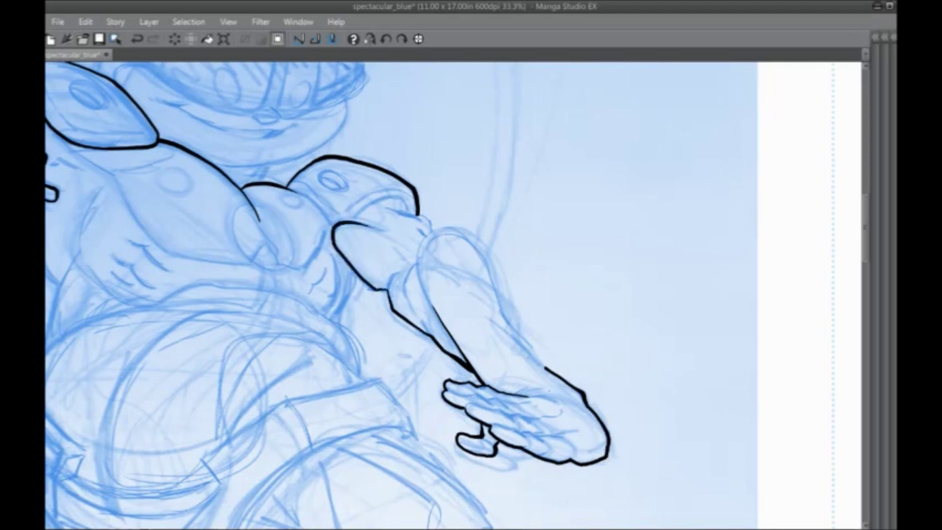
mouse_move(546, 368)
mouse_down()
mouse_move(509, 323)
mouse_move(471, 237)
mouse_move(440, 225)
mouse_move(417, 247)
mouse_move(418, 278)
mouse_up()
drag(433, 233, 418, 214)
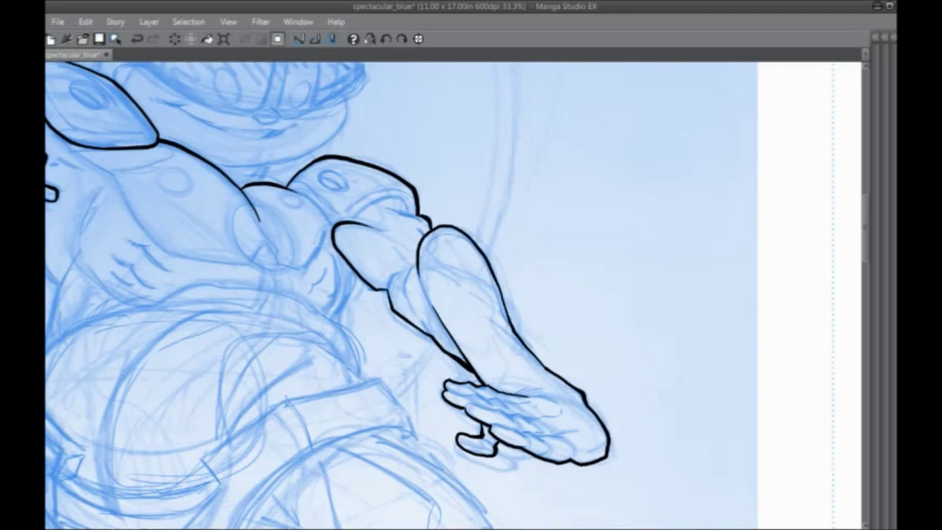
Show the palettes again and switch to the Harder eraser.
drag(244, 381, 374, 470)
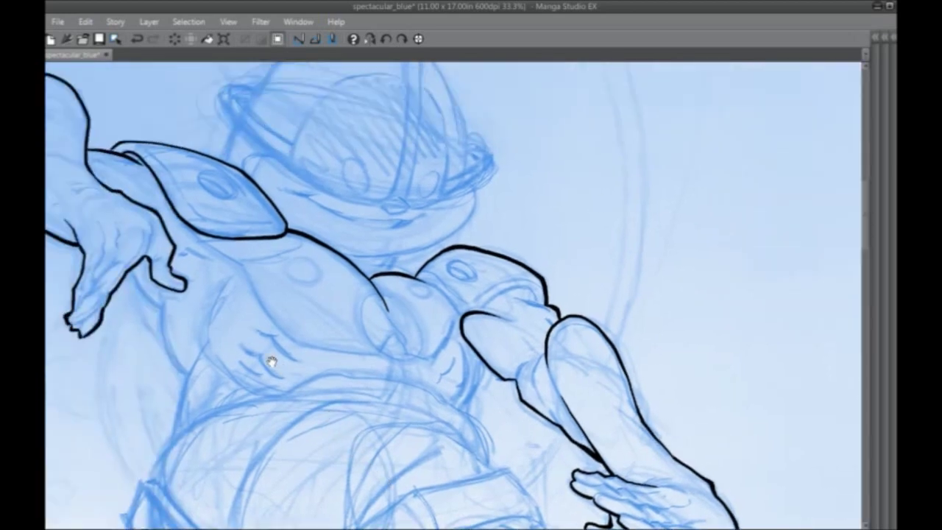
drag(305, 370, 446, 425)
drag(369, 348, 388, 297)
drag(372, 385, 246, 282)
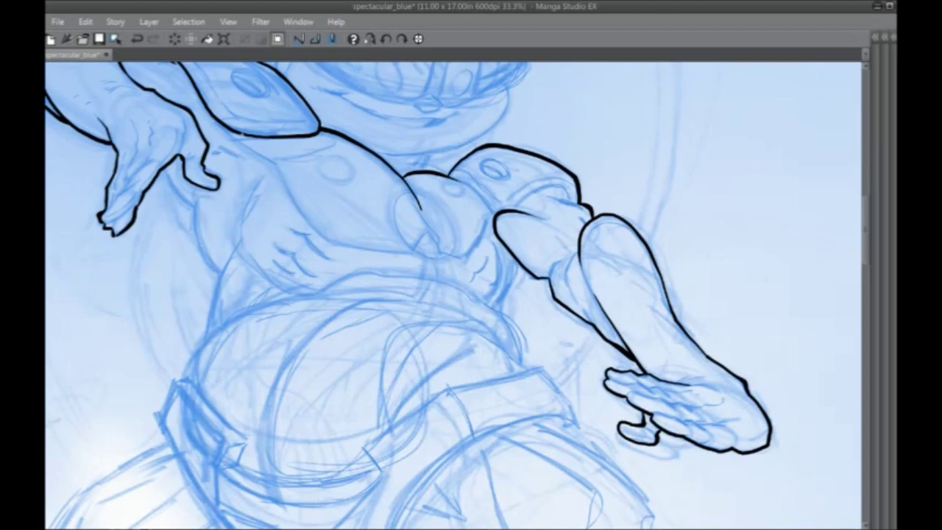
drag(273, 230, 379, 389)
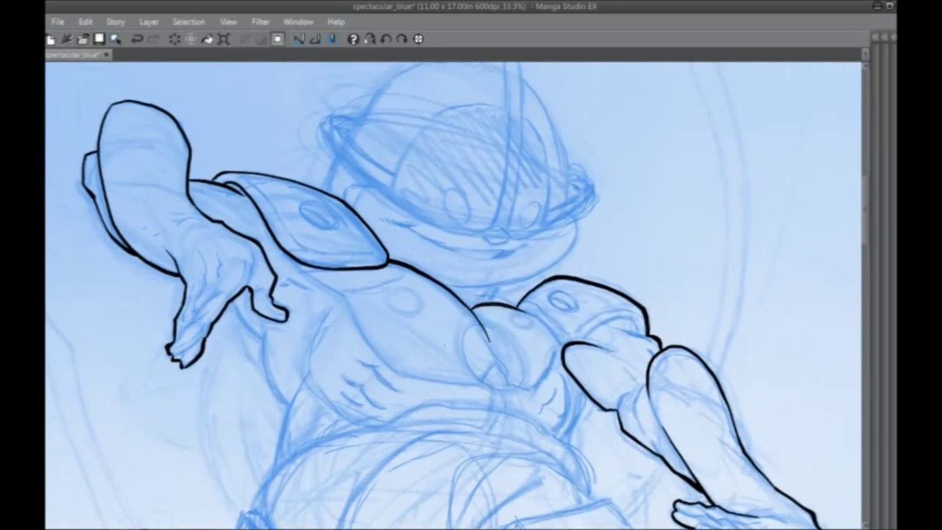
key(Tab)
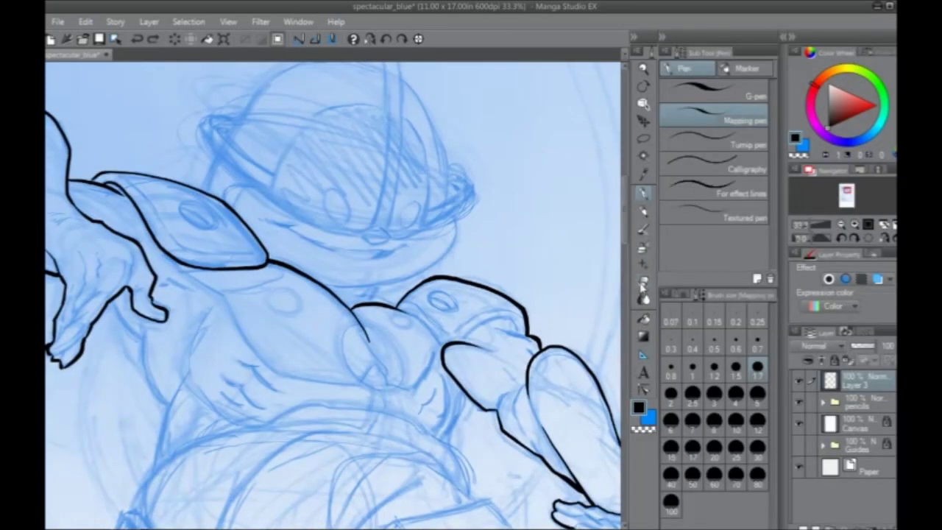
click(643, 281)
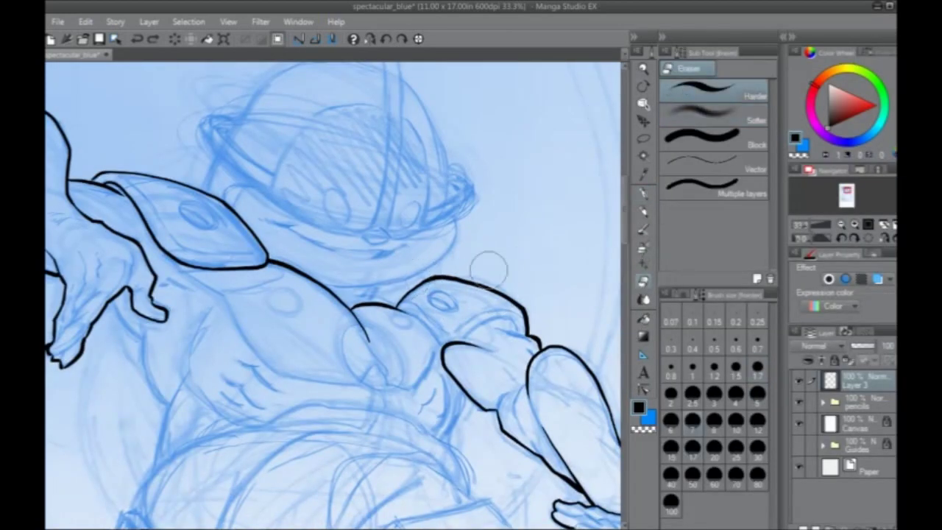
Use the Mapping pen to ink the figure's waist outline on the raised-arm side, from below the ribs towards the belt.
click(642, 193)
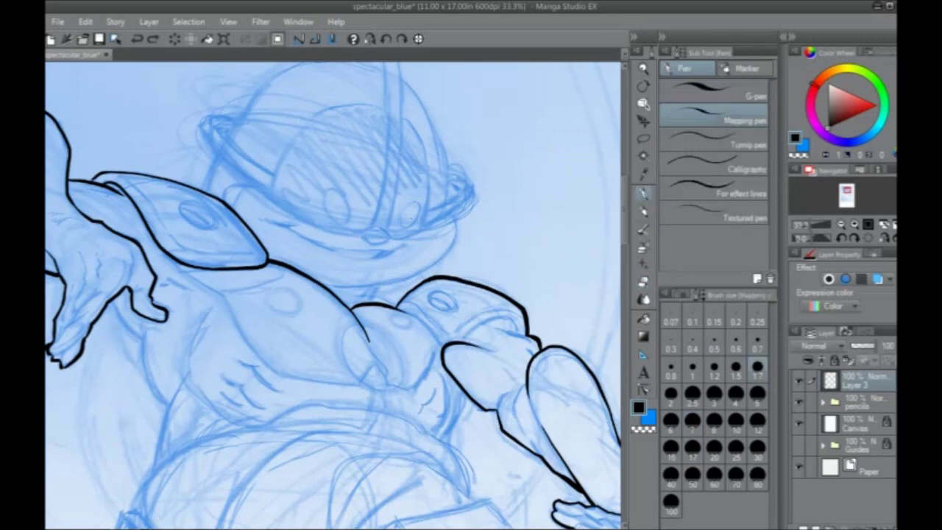
key(Tab)
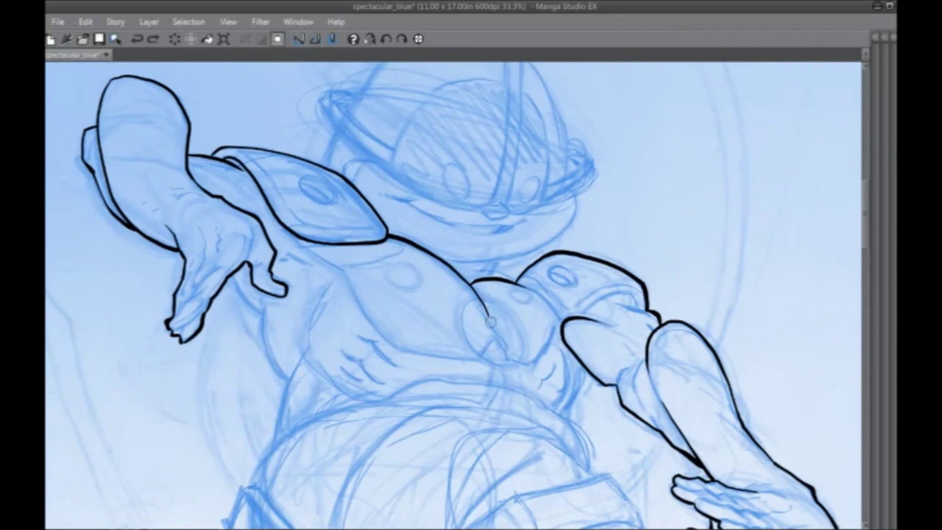
click(488, 307)
scroll(284, 393, down, 5)
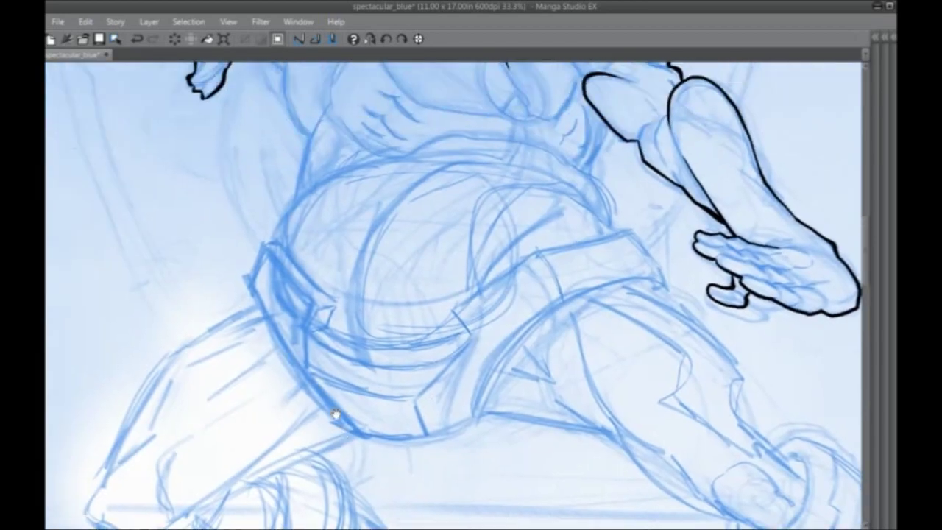
drag(335, 414, 377, 449)
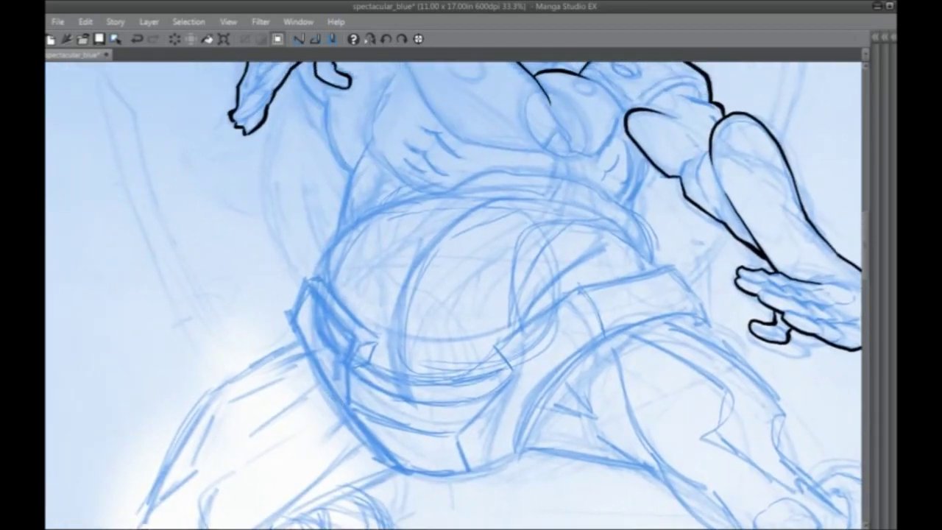
drag(352, 168, 337, 234)
drag(280, 329, 401, 297)
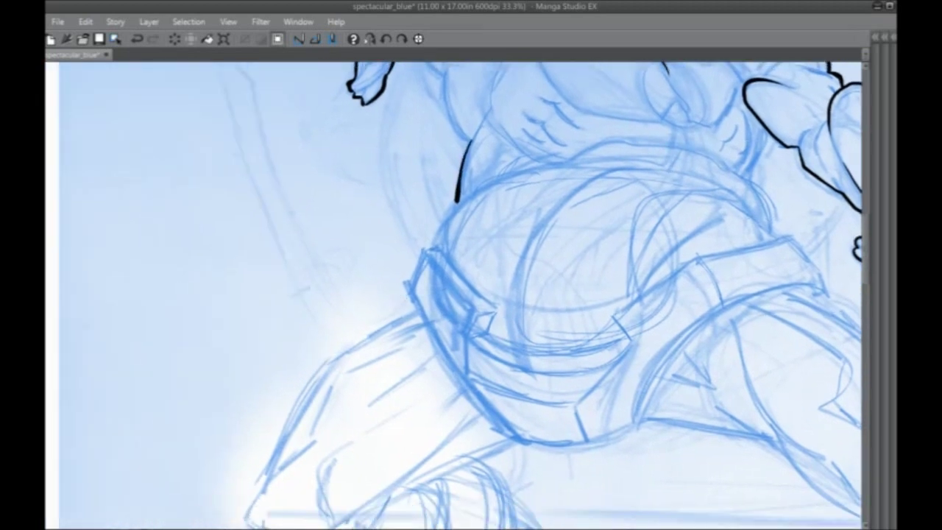
drag(456, 200, 433, 246)
Ink the side of the ribcage and the armpit line beneath the raised hand.
drag(418, 197, 392, 408)
mouse_move(420, 283)
mouse_down()
mouse_move(423, 329)
mouse_move(445, 359)
mouse_up()
drag(388, 294, 405, 367)
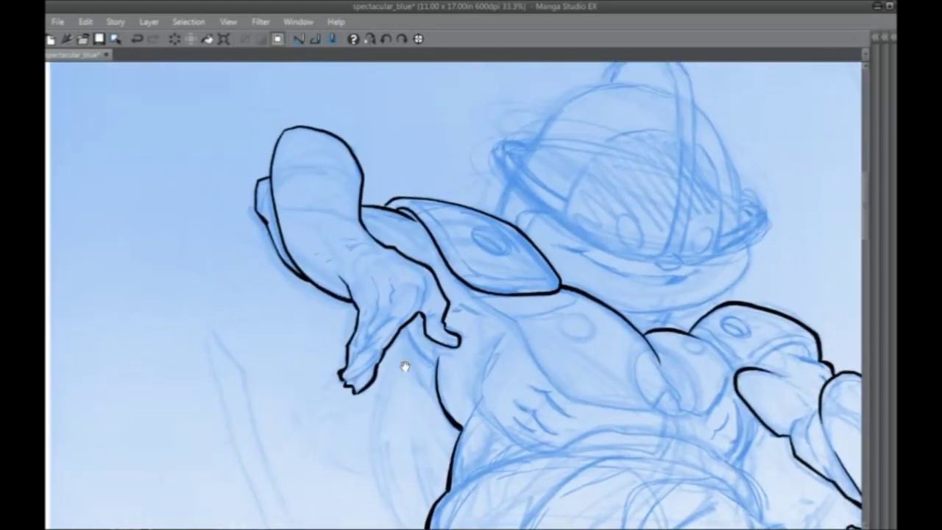
drag(405, 325, 437, 367)
Ink the opposite waist down to the belt and the ribcage edge beside the lowered arm.
mouse_move(348, 419)
mouse_down()
mouse_move(301, 347)
mouse_move(262, 311)
mouse_up()
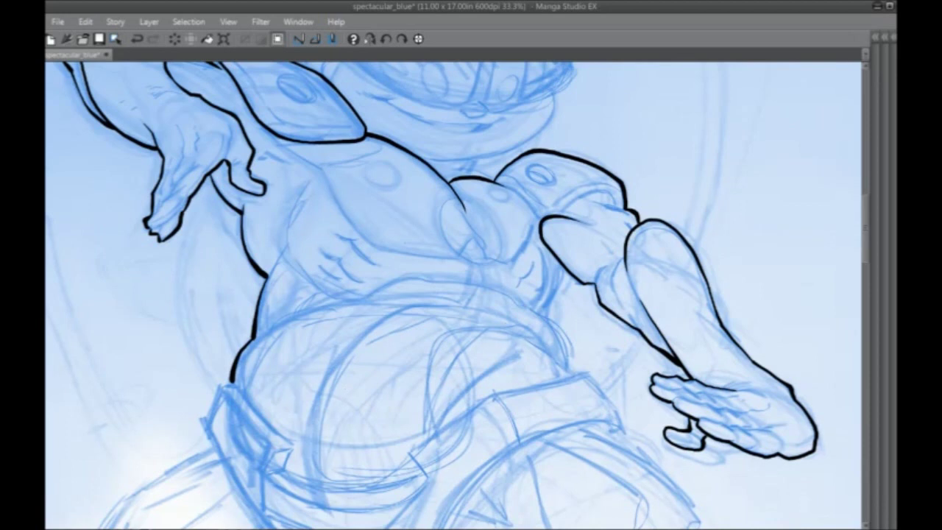
mouse_move(529, 309)
mouse_down()
mouse_move(553, 328)
mouse_move(571, 376)
mouse_up()
drag(562, 261, 541, 315)
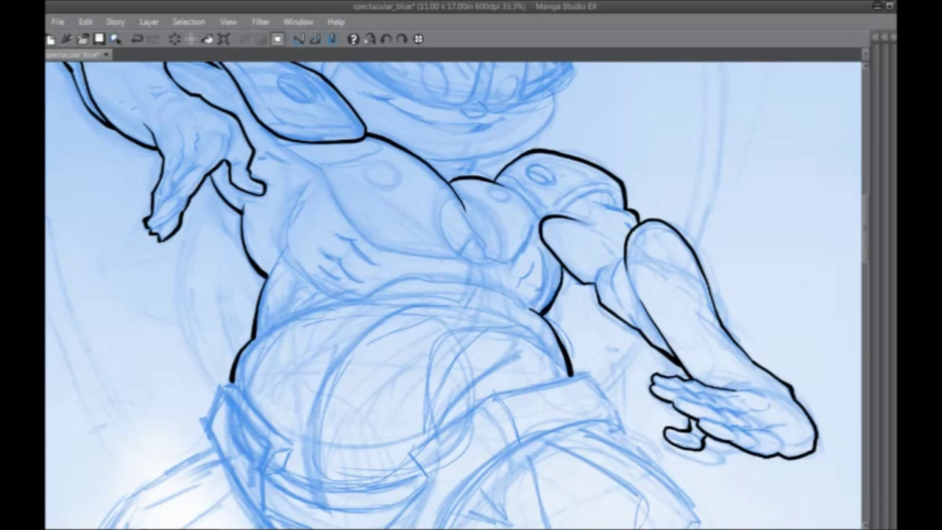
Add a new layer above Layer 3 for the head inks.
drag(376, 371, 385, 431)
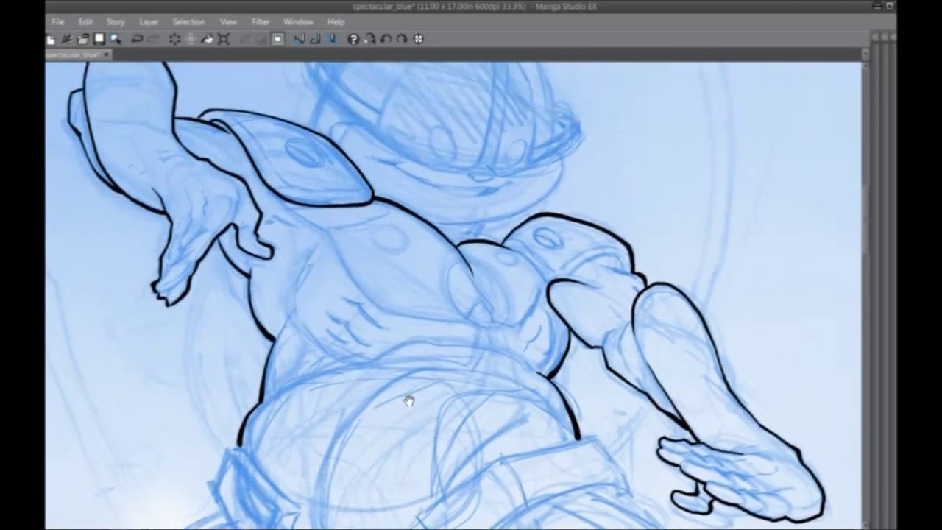
drag(411, 398, 419, 427)
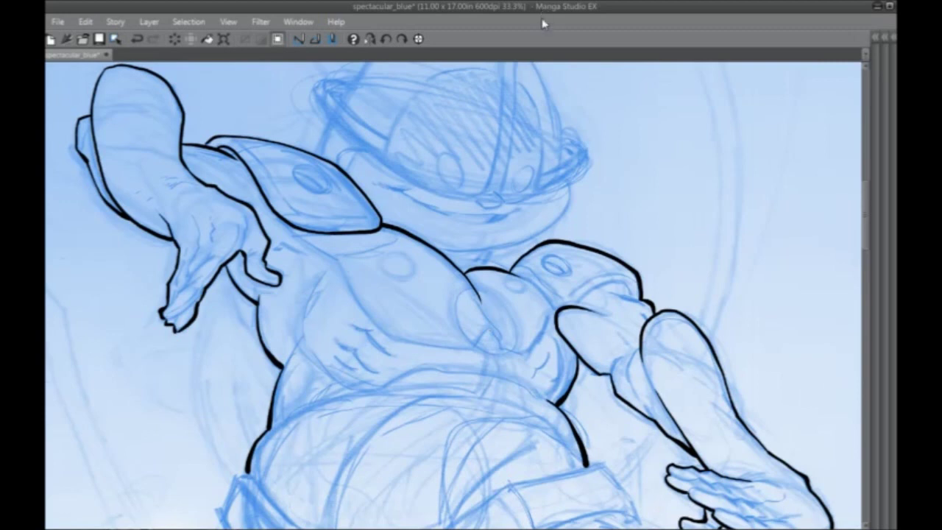
drag(360, 256, 385, 370)
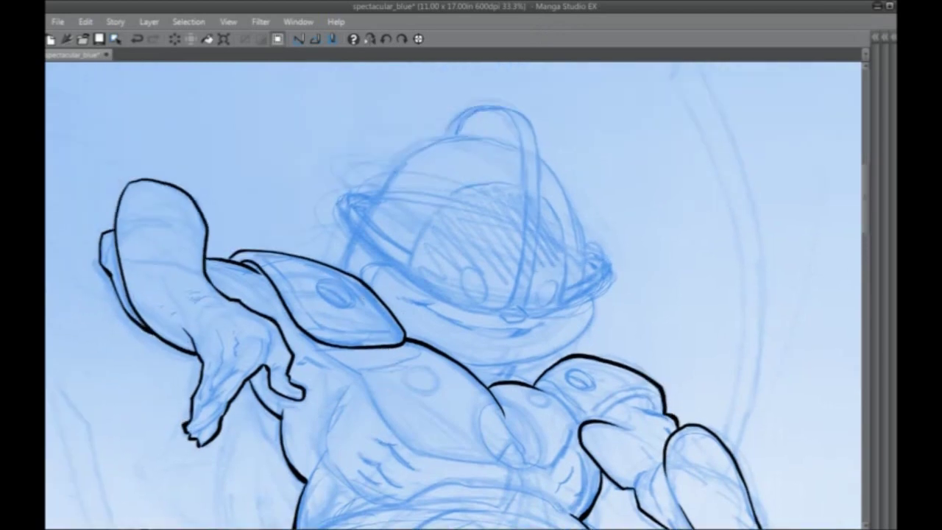
key(Tab)
scroll(801, 515, up, 1)
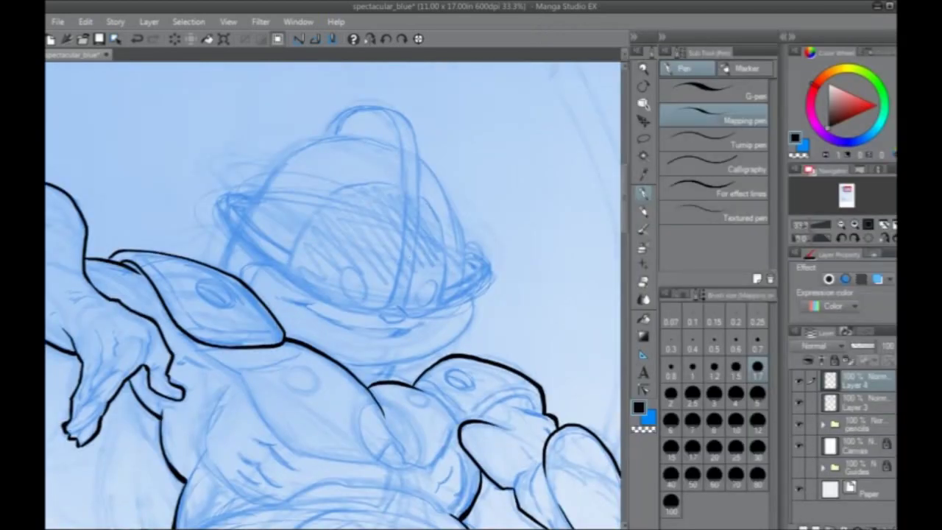
key(Tab)
Flip the canvas view horizontally and frame the helmet at 50% zoom.
drag(414, 301, 373, 339)
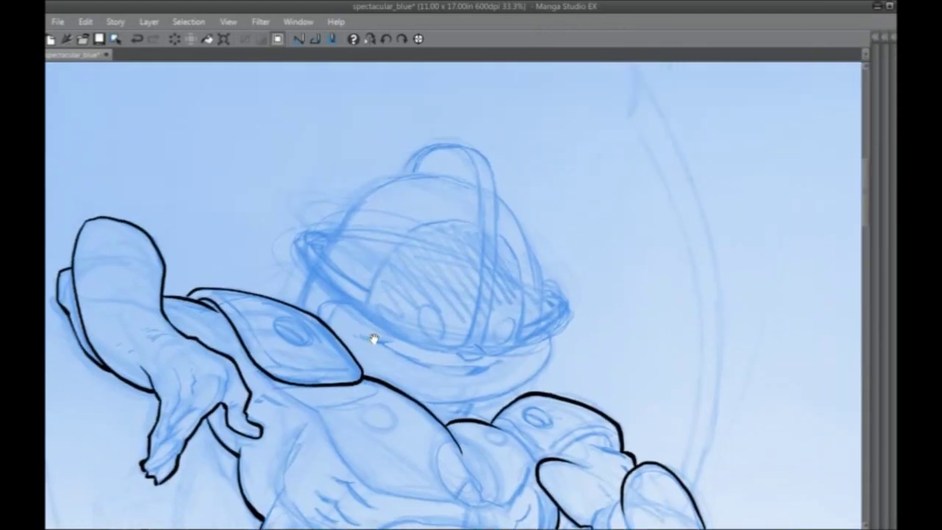
key(ctrl+plus)
click(368, 39)
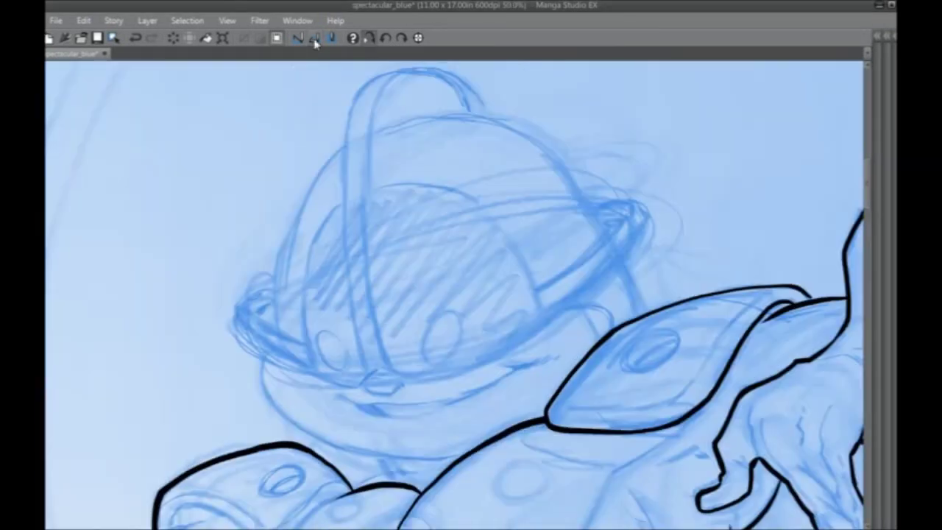
drag(255, 336, 269, 357)
drag(284, 297, 287, 309)
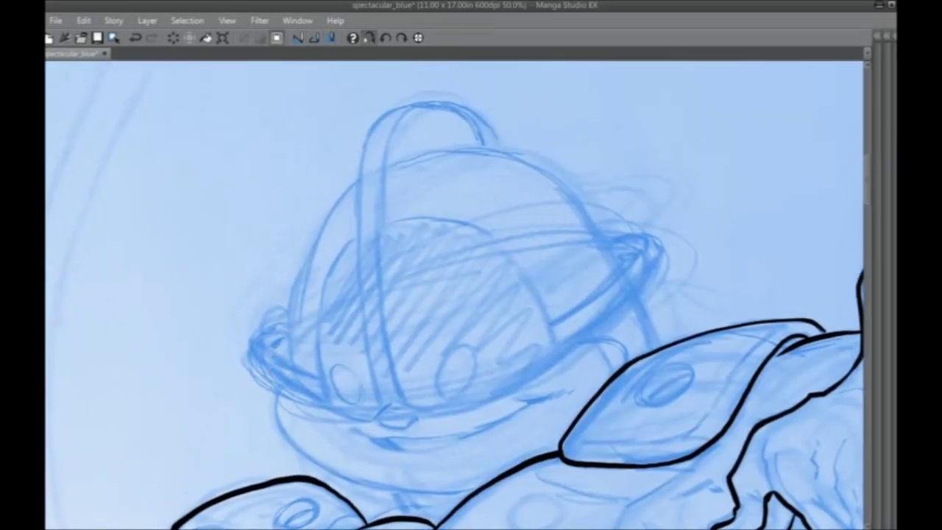
drag(316, 227, 342, 215)
mouse_move(319, 364)
mouse_down()
mouse_move(325, 258)
mouse_move(647, 258)
mouse_move(666, 303)
mouse_up()
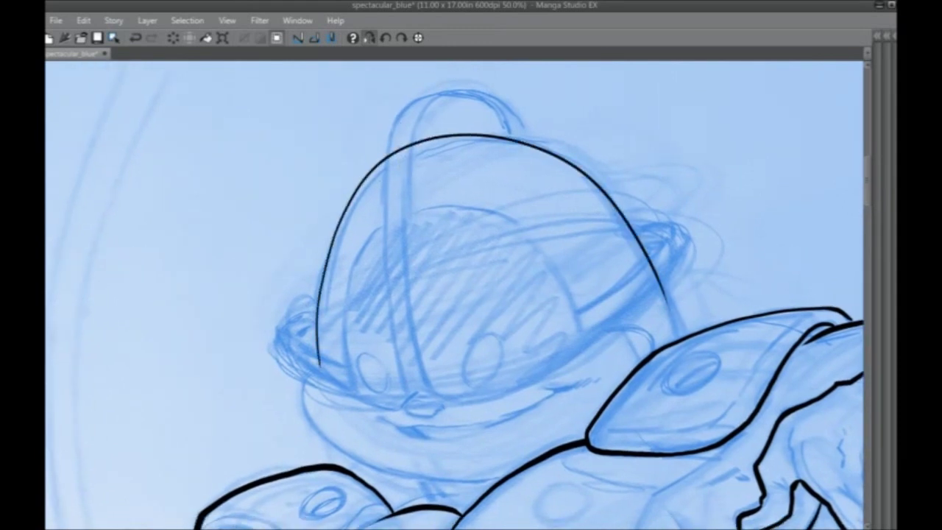
key(ctrl+z)
mouse_move(498, 107)
mouse_down()
mouse_move(458, 91)
mouse_move(434, 383)
mouse_move(380, 282)
mouse_move(499, 107)
mouse_up()
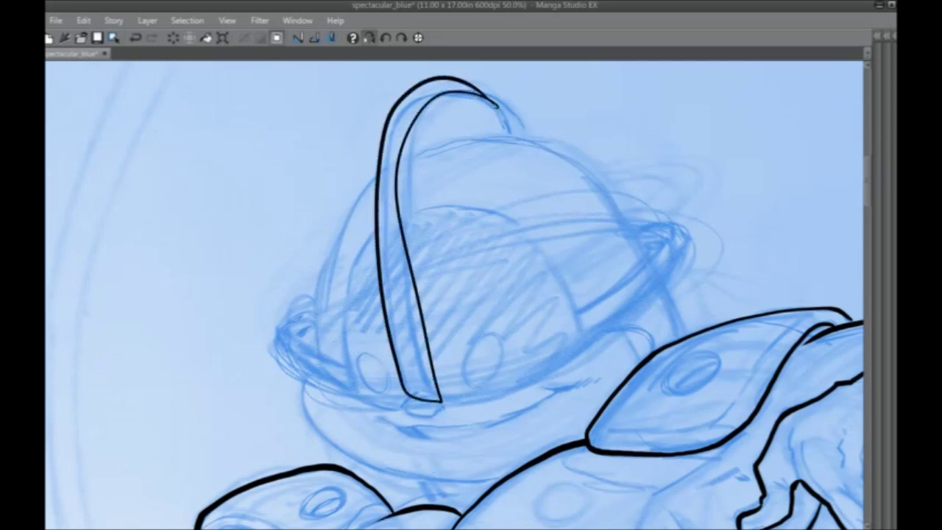
mouse_move(387, 156)
mouse_down()
mouse_move(396, 170)
mouse_move(385, 175)
mouse_up()
drag(390, 244, 400, 322)
key(ctrl+z)
key(ctrl+z)
key(ctrl+z)
key(ctrl+z)
key(ctrl+z)
drag(374, 200, 416, 205)
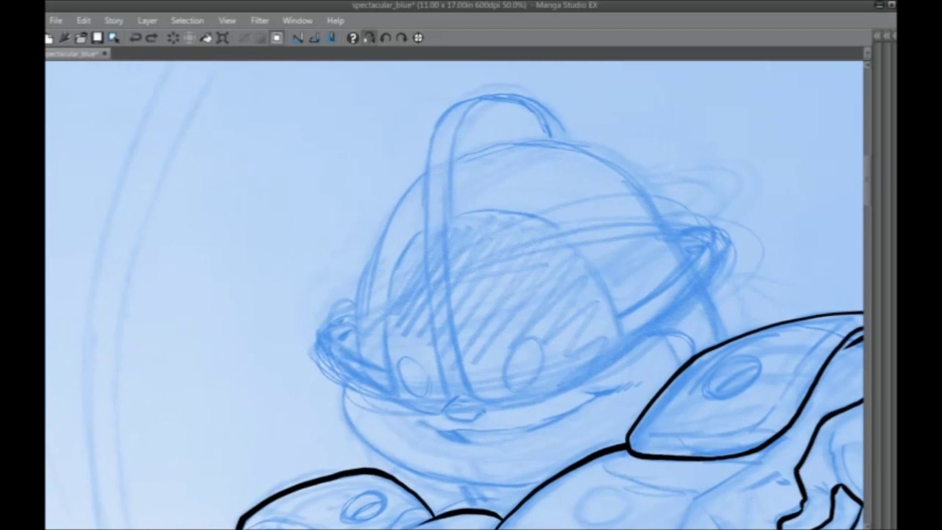
mouse_move(440, 163)
mouse_down()
mouse_move(400, 199)
mouse_move(372, 260)
mouse_move(368, 367)
mouse_up()
key(ctrl+z)
mouse_move(410, 179)
mouse_down()
mouse_move(481, 200)
mouse_move(498, 188)
mouse_move(451, 249)
mouse_move(434, 301)
mouse_move(434, 389)
mouse_up()
mouse_move(373, 357)
mouse_down()
mouse_move(312, 354)
mouse_move(320, 370)
mouse_up()
key(ctrl+z)
drag(380, 403, 377, 357)
mouse_move(380, 292)
mouse_down()
mouse_move(396, 250)
mouse_move(450, 197)
mouse_up()
key(ctrl+z)
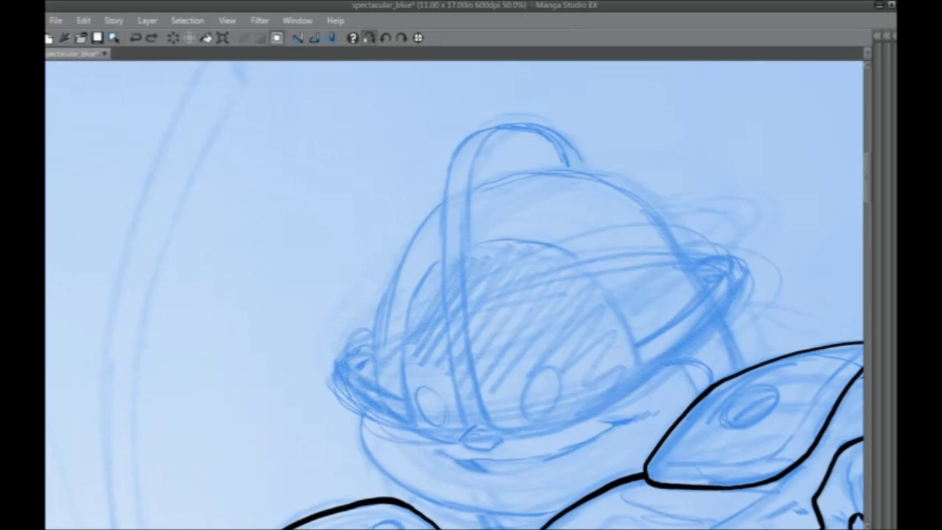
Ink the helmet dome's outer edge from the rim up to the sketched vertical band.
mouse_move(382, 403)
mouse_down()
mouse_move(374, 321)
mouse_move(383, 290)
mouse_move(426, 217)
mouse_move(455, 196)
mouse_up()
drag(361, 360, 316, 409)
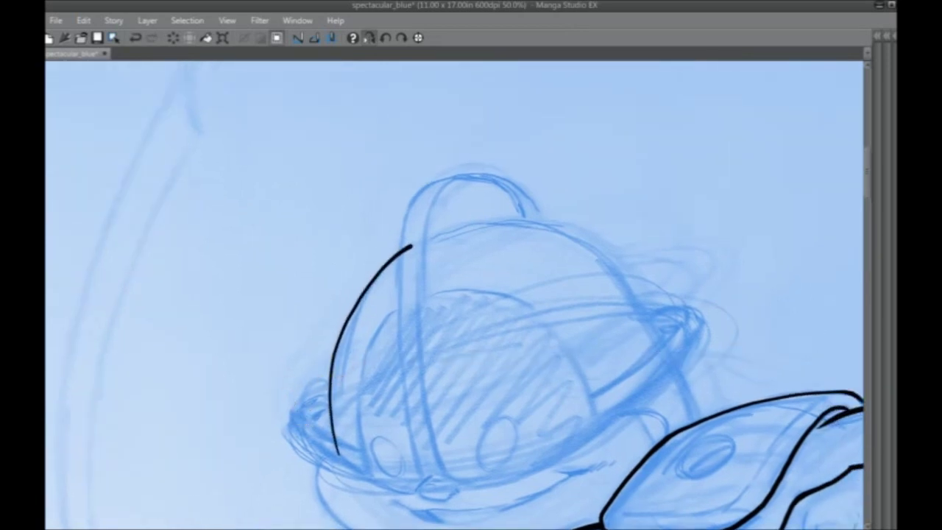
drag(407, 333, 401, 345)
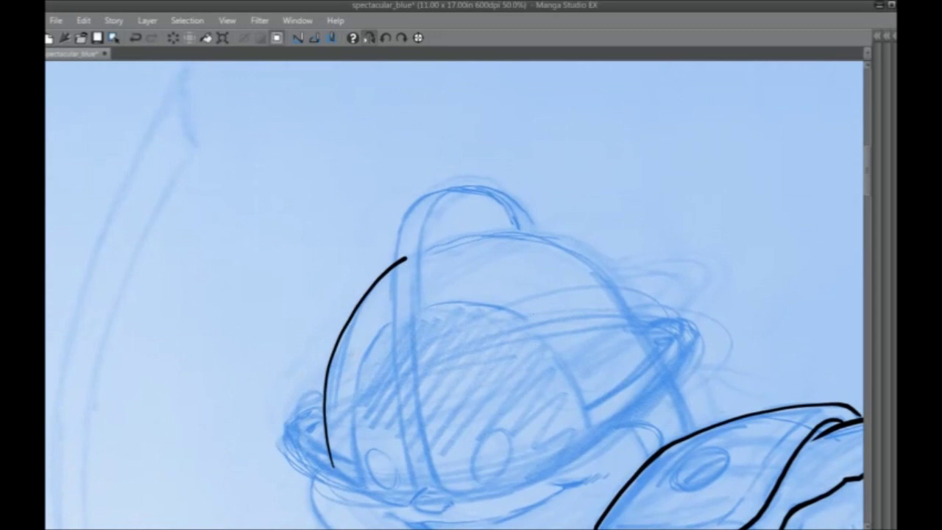
Flip the canvas view back and ink the dome outline from the vertical band over the top and down the opposite side.
click(368, 37)
drag(294, 287, 400, 297)
mouse_move(351, 370)
mouse_down()
mouse_move(394, 304)
mouse_move(462, 252)
mouse_move(532, 242)
mouse_move(599, 259)
mouse_move(500, 238)
mouse_move(462, 245)
mouse_move(409, 275)
mouse_move(355, 368)
mouse_up()
key(ctrl+z)
key(ctrl+z)
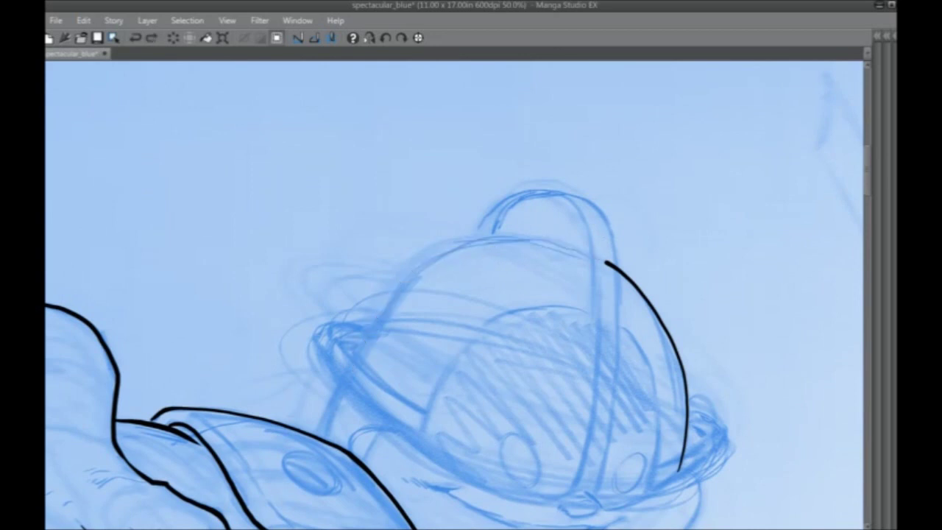
drag(600, 261, 479, 246)
key(ctrl+z)
mouse_move(601, 259)
mouse_down()
mouse_move(521, 240)
mouse_move(452, 245)
mouse_up()
key(ctrl+z)
mouse_move(608, 262)
mouse_down()
mouse_move(618, 271)
mouse_move(557, 246)
mouse_move(480, 241)
mouse_move(398, 291)
mouse_move(349, 377)
mouse_up()
drag(312, 438, 257, 364)
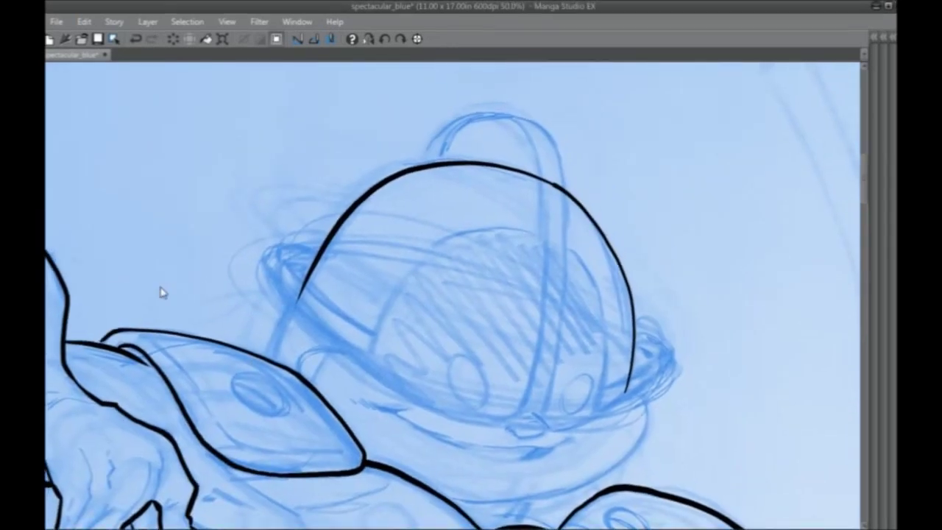
Extend the dome outline down until it meets the shoulder pad.
alt+click(161, 288)
scroll(162, 287, up, 4)
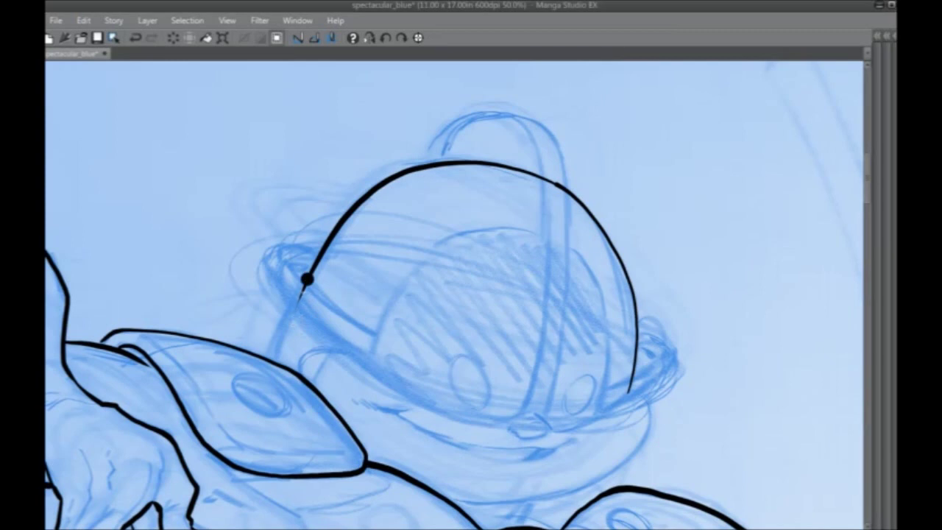
drag(306, 283, 281, 363)
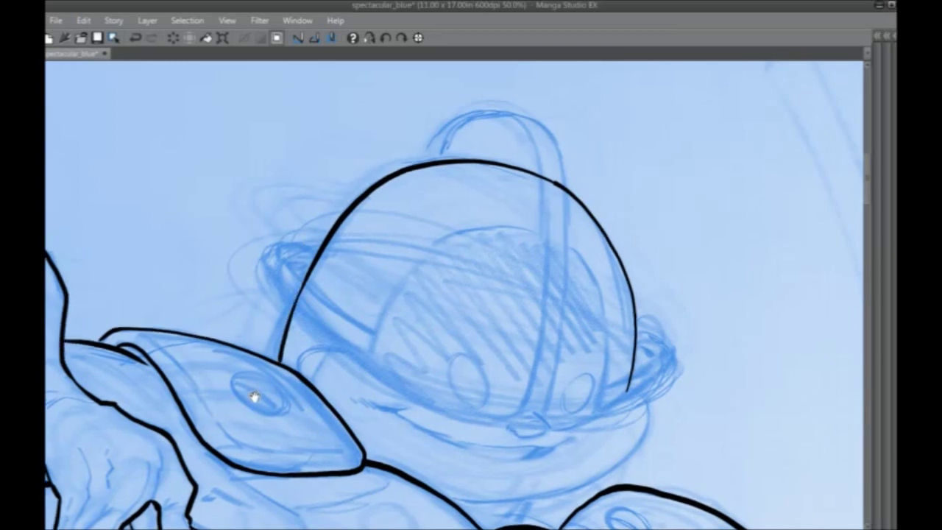
Ink the small pointed shape at the base of the helmet's vertical band.
drag(254, 394, 242, 319)
drag(323, 373, 347, 378)
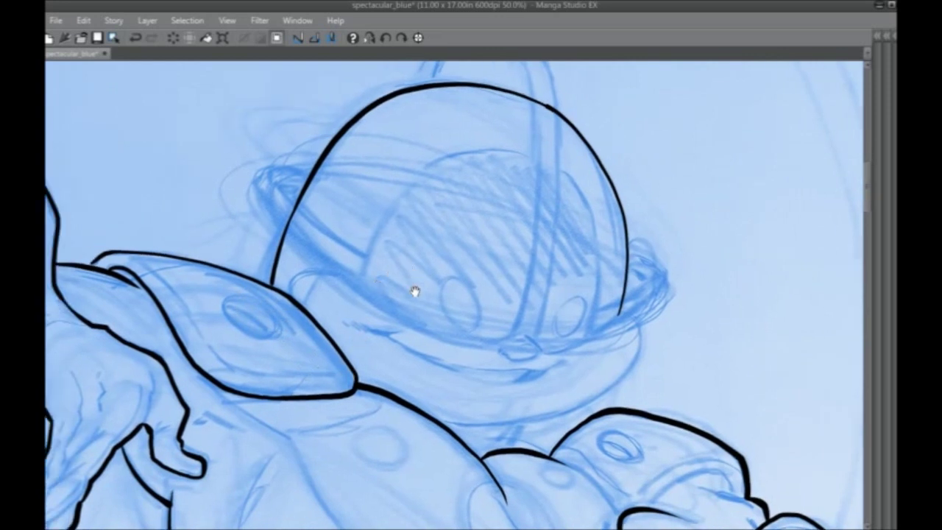
drag(384, 340, 393, 351)
drag(313, 272, 304, 270)
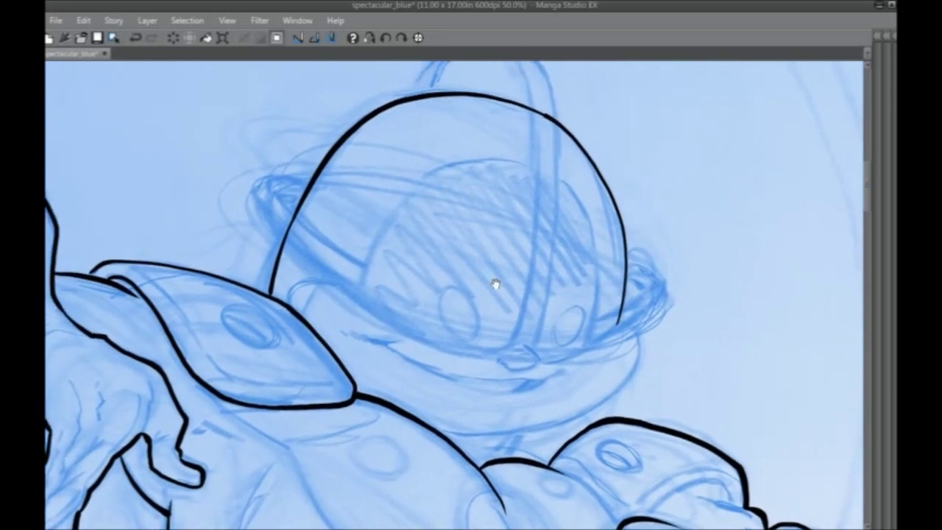
drag(521, 345, 489, 357)
key(ctrl+z)
mouse_move(536, 357)
mouse_down()
mouse_move(529, 369)
mouse_move(501, 361)
mouse_move(526, 354)
mouse_up()
drag(440, 285, 361, 246)
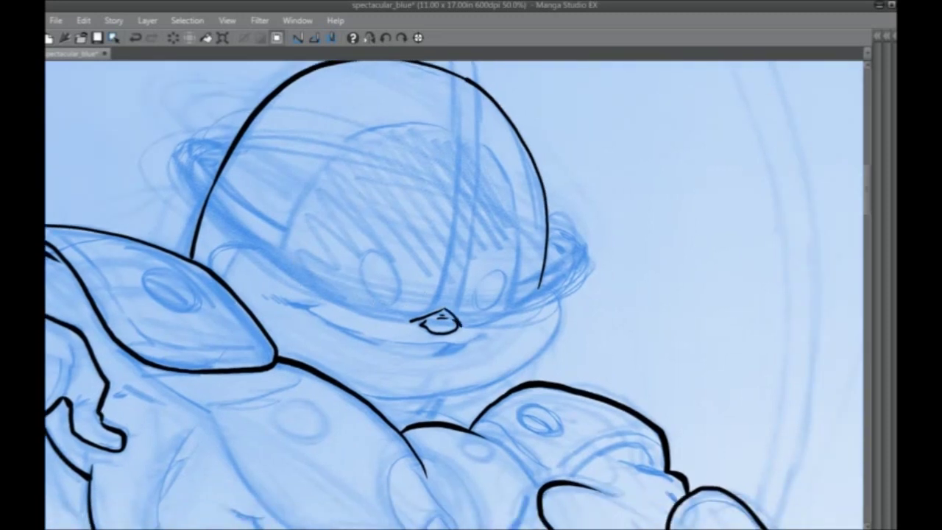
Ink the dome's lower rim on both sides of the small pointed shape.
mouse_move(540, 287)
mouse_down()
mouse_move(519, 308)
mouse_move(460, 325)
mouse_up()
drag(292, 309, 357, 332)
drag(296, 281, 312, 288)
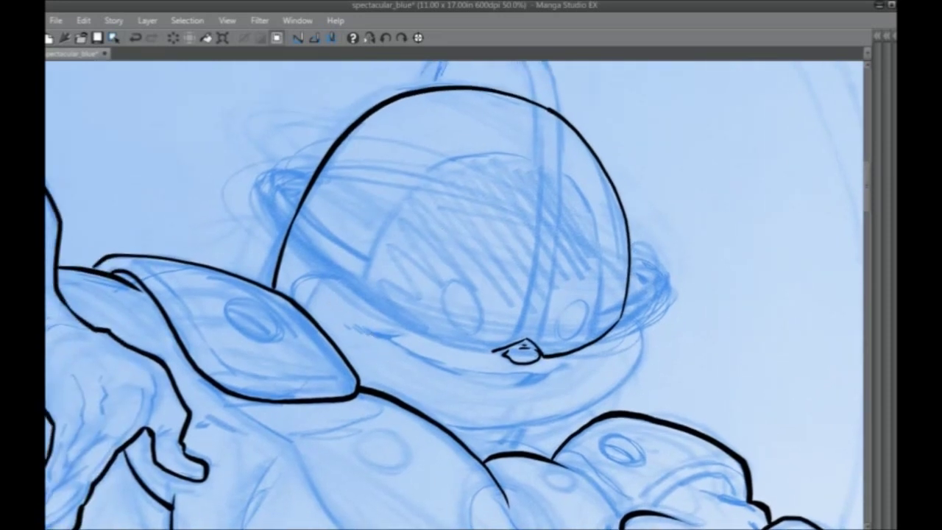
mouse_move(324, 280)
mouse_down()
mouse_move(368, 312)
mouse_move(446, 344)
mouse_move(494, 351)
mouse_up()
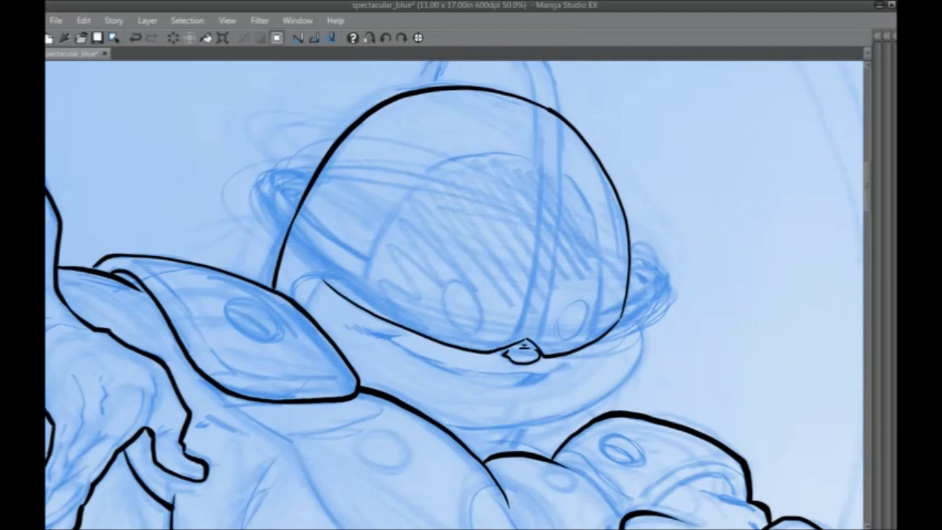
mouse_move(281, 307)
mouse_down()
mouse_move(351, 279)
mouse_move(251, 300)
mouse_up()
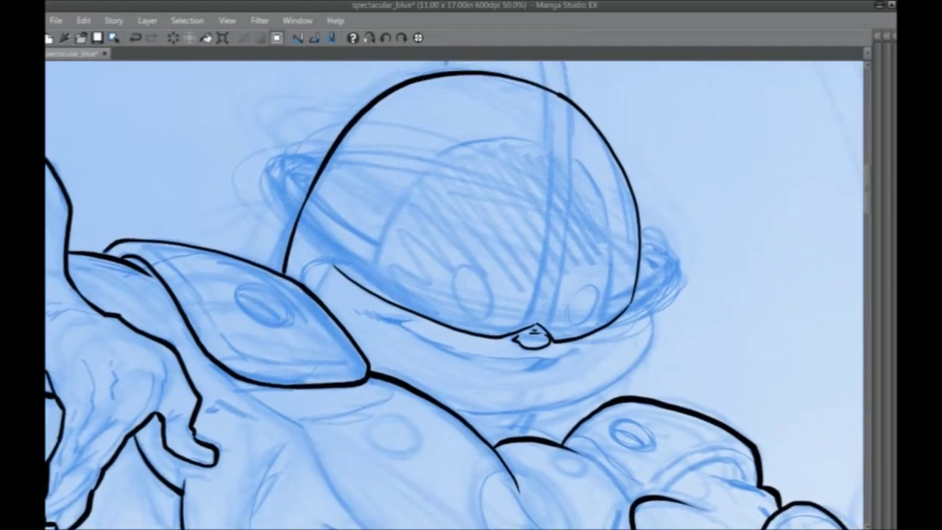
Ink the curved loop at the shoulder-pad end of the dome's lower rim.
key(Tab)
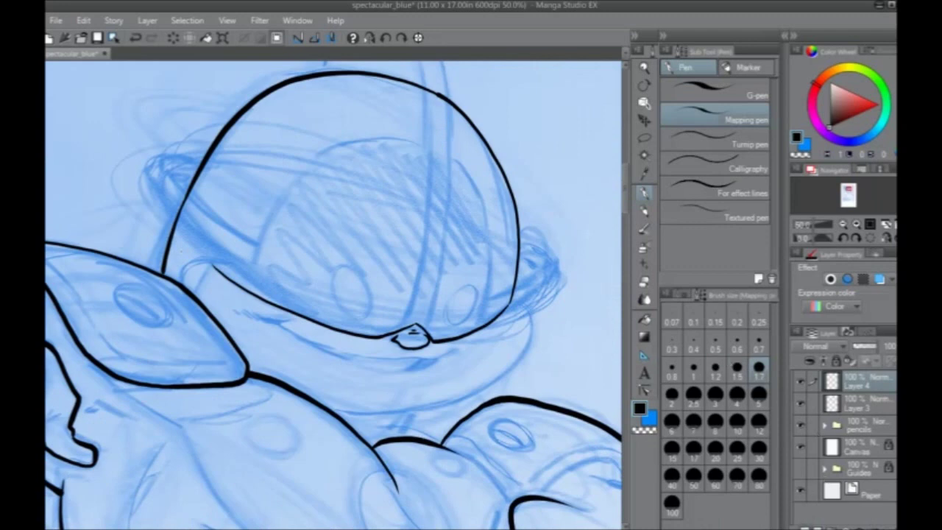
key(Tab)
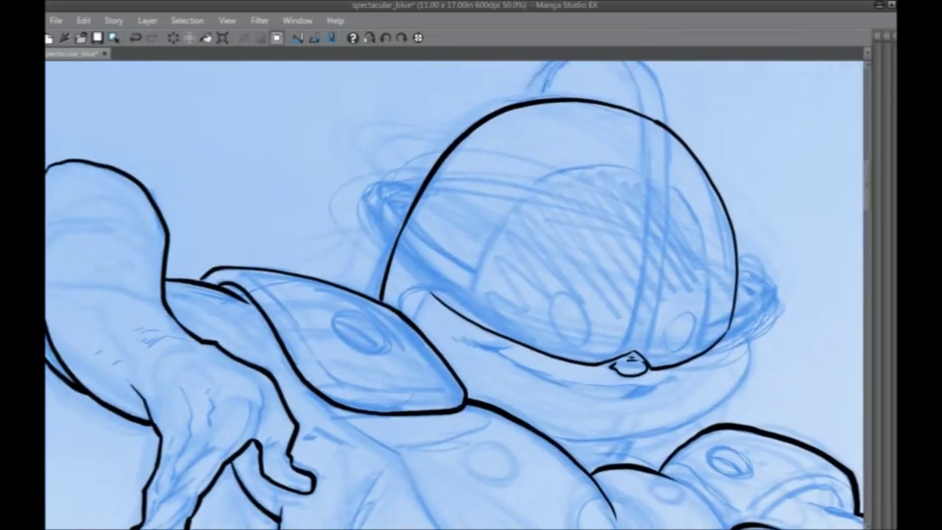
key(ctrl+z)
mouse_move(503, 340)
mouse_down()
mouse_move(447, 292)
mouse_move(399, 302)
mouse_up()
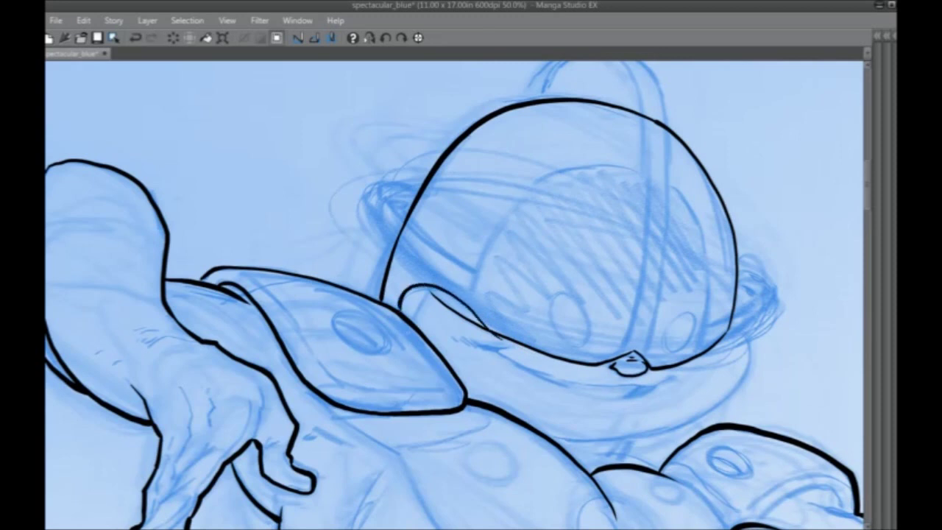
drag(404, 341, 293, 280)
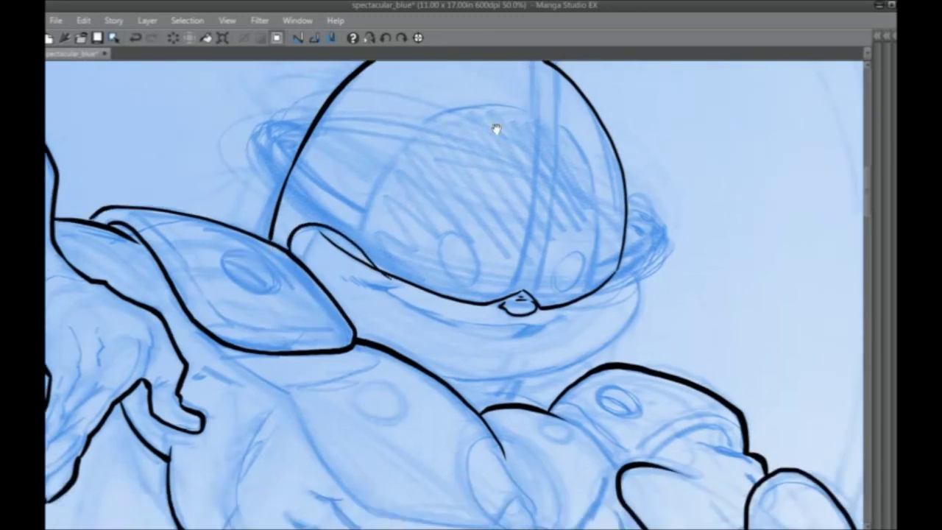
Ink the collar's outer edge from the helmet's side down to the chest, plus the short neck line beneath it.
drag(639, 239, 646, 226)
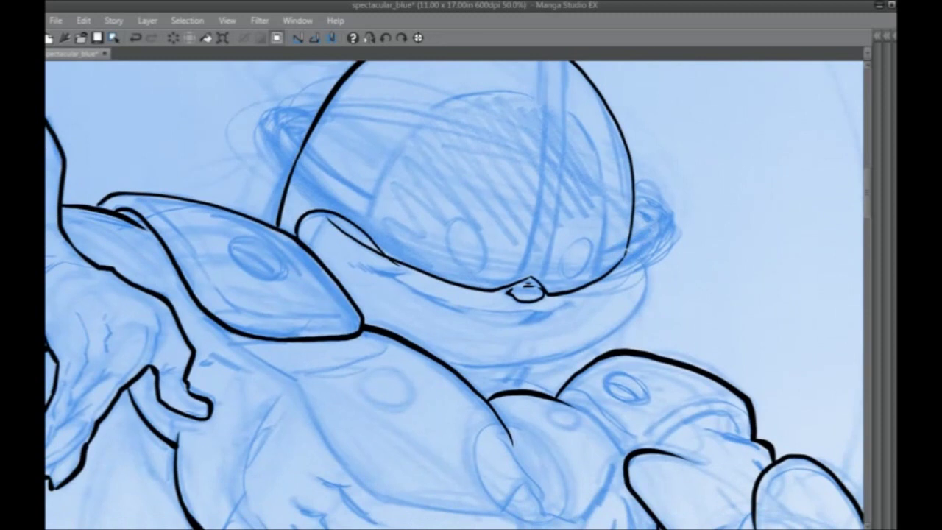
mouse_move(627, 248)
mouse_down()
mouse_move(645, 259)
mouse_move(652, 291)
mouse_move(615, 332)
mouse_move(524, 363)
mouse_move(445, 363)
mouse_up()
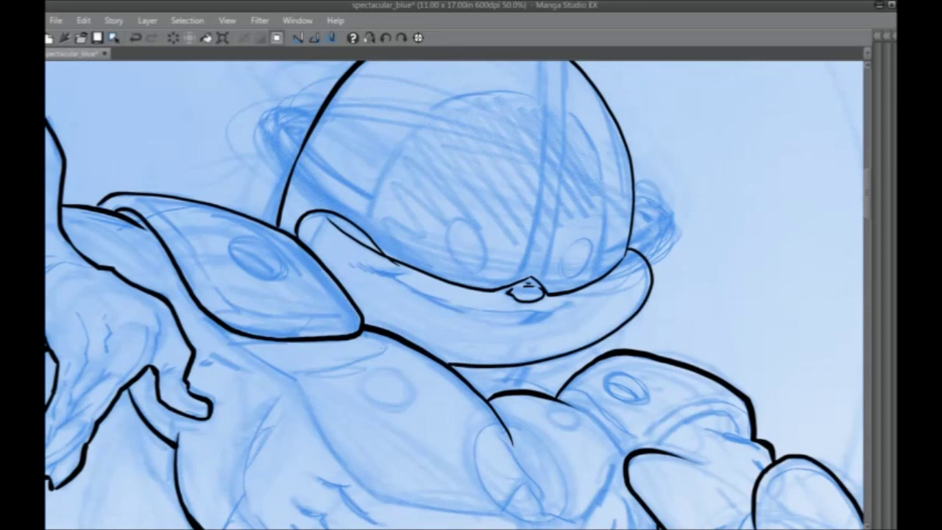
drag(534, 364, 518, 388)
Mirror the view horizontally and ink the crease lines on the collar just below the dome's lower rim.
click(369, 37)
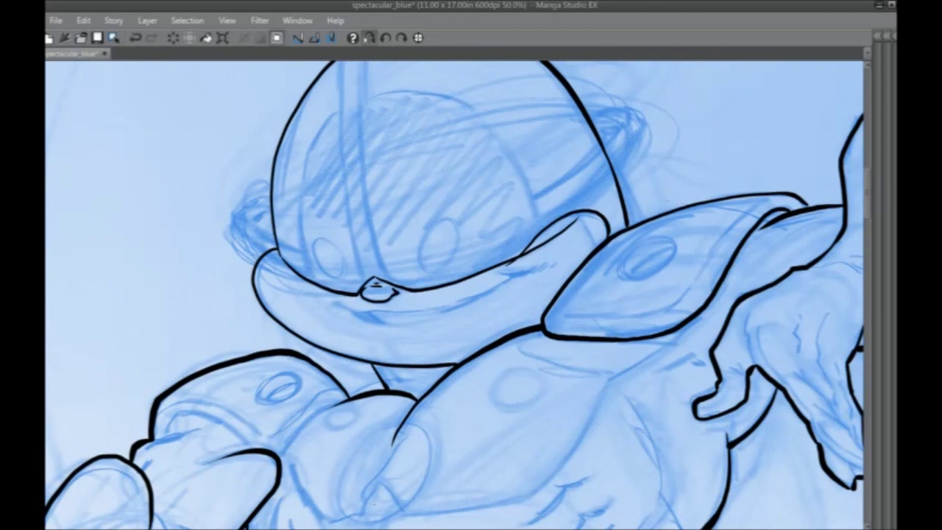
mouse_move(338, 316)
mouse_down()
mouse_move(323, 327)
mouse_move(329, 310)
mouse_move(344, 322)
mouse_move(411, 322)
mouse_move(524, 277)
mouse_up()
key(ctrl+z)
key(ctrl+z)
key(ctrl+z)
key(ctrl+z)
key(ctrl+z)
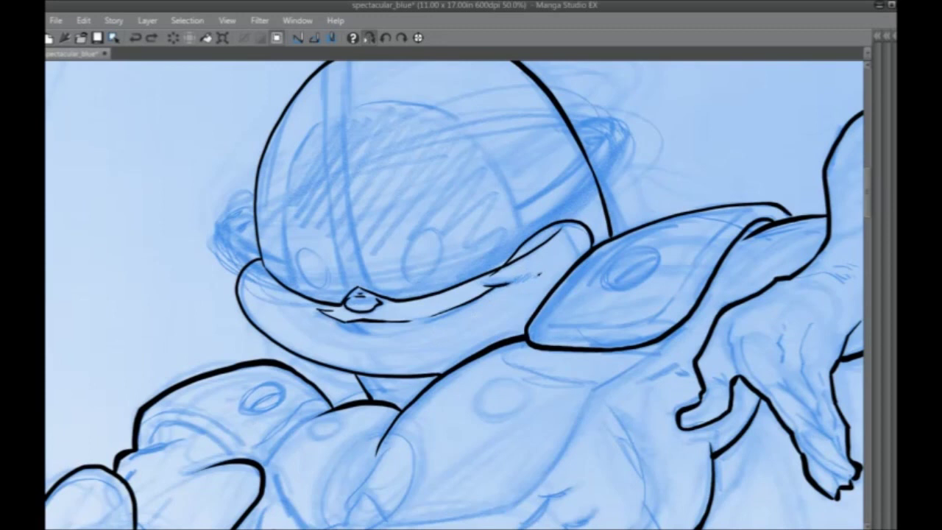
Ink short hatch marks on the collar at the shoulder-pad end of the crease.
drag(527, 280, 537, 272)
mouse_move(526, 281)
mouse_down()
mouse_move(533, 271)
mouse_move(521, 276)
mouse_up()
drag(505, 287, 511, 277)
key(ctrl+z)
Ink the small shadow beneath the pointed shape, thicken the collar crease, and return the view to its normal orientation.
drag(358, 331, 341, 322)
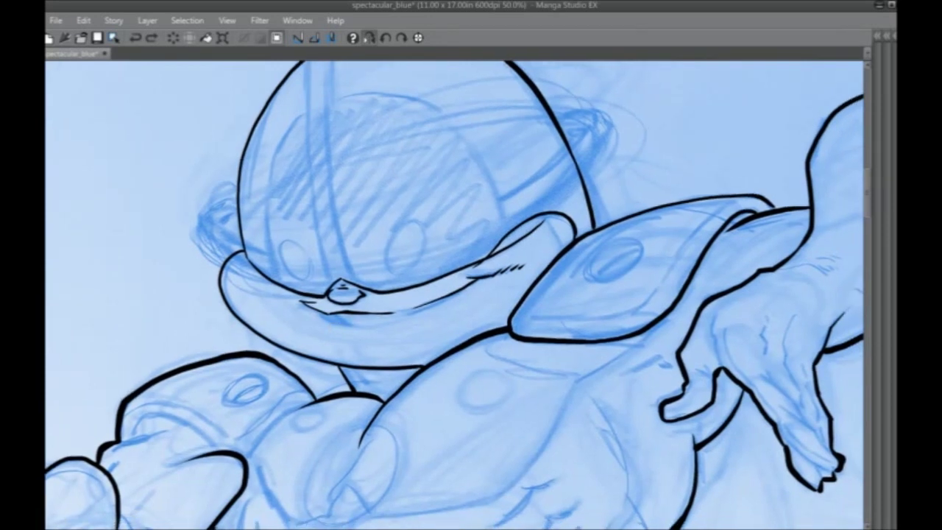
mouse_move(353, 326)
mouse_down()
mouse_move(312, 308)
mouse_move(346, 322)
mouse_move(329, 313)
mouse_up()
drag(386, 321, 457, 293)
key(ctrl+z)
drag(476, 278, 409, 315)
click(369, 37)
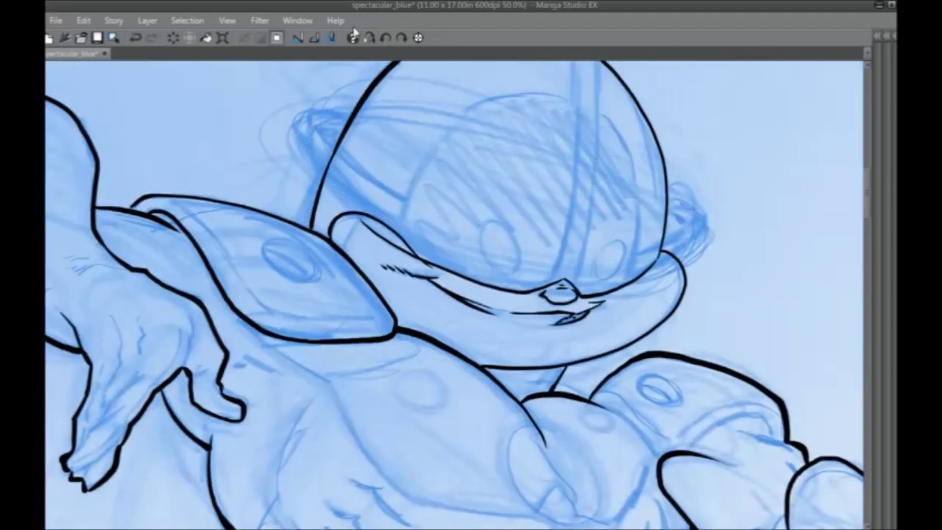
Check the inked lines on their own by hiding the pencils folder and showing it again.
key(ctrl+minus)
key(ctrl+minus)
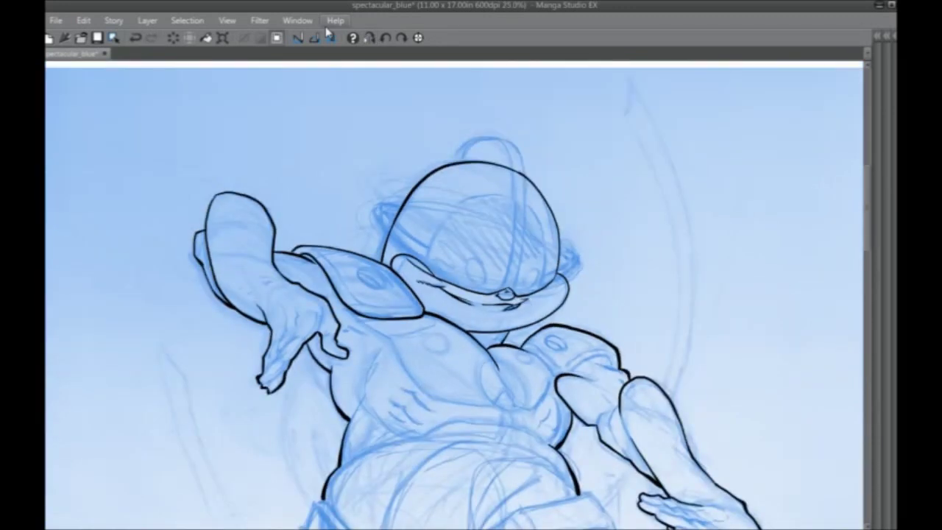
key(Tab)
click(801, 447)
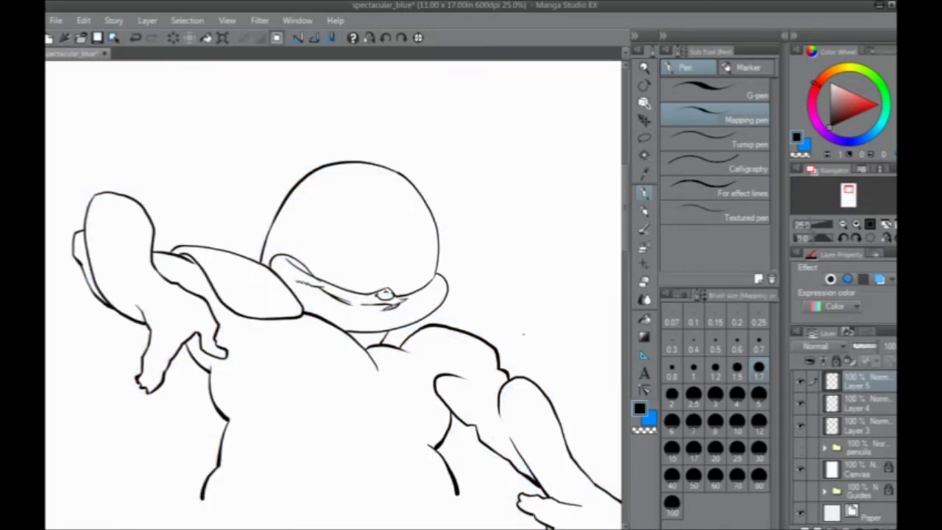
click(801, 447)
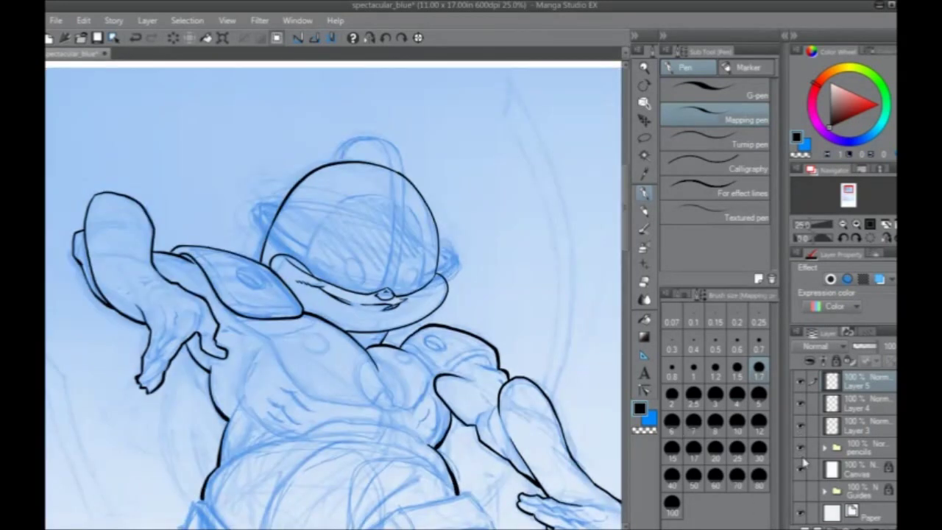
Check which lines Layer 3 holds by toggling its visibility, and make Layer 3 the active layer.
key(ctrl+plus)
key(ctrl+plus)
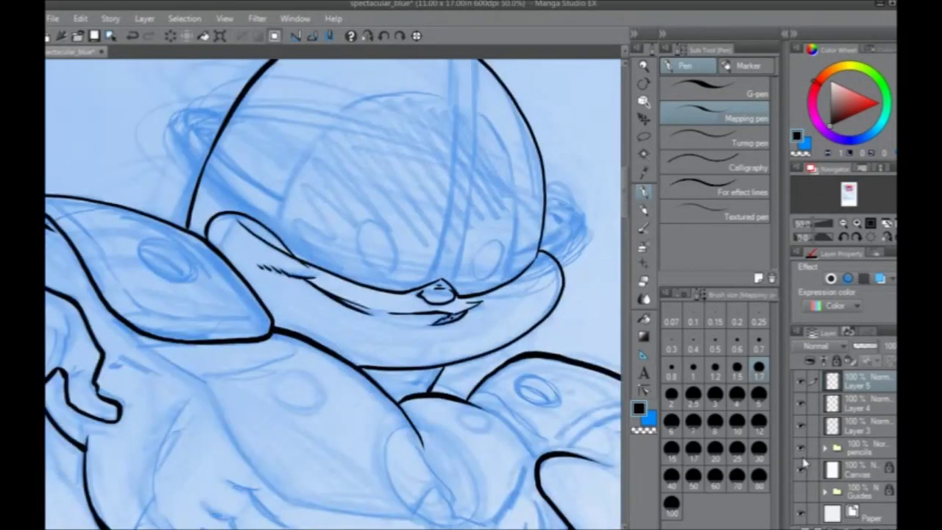
drag(336, 375, 315, 423)
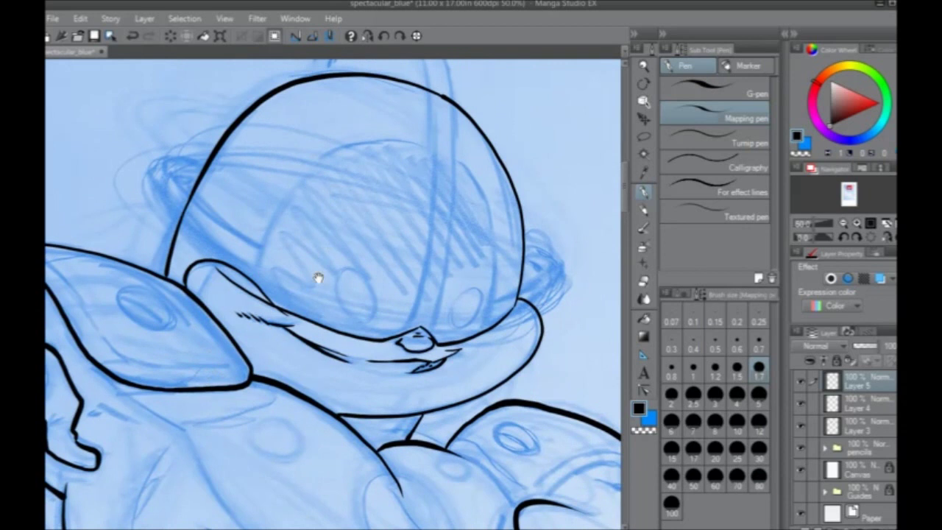
drag(318, 279, 388, 347)
click(801, 426)
click(803, 431)
click(848, 428)
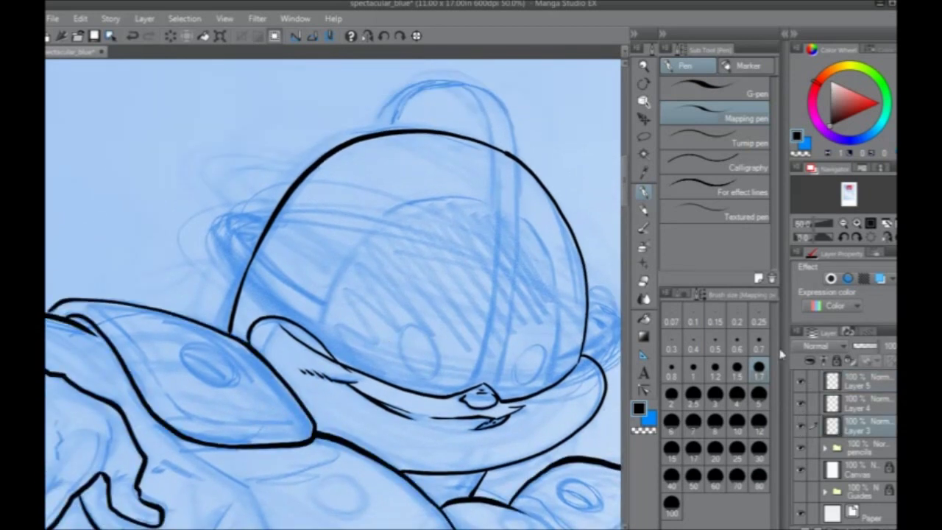
Ink the first edge of the helmet's vertical band from the small pointed shape up and over the dome's top.
drag(351, 250, 305, 280)
drag(303, 213, 290, 232)
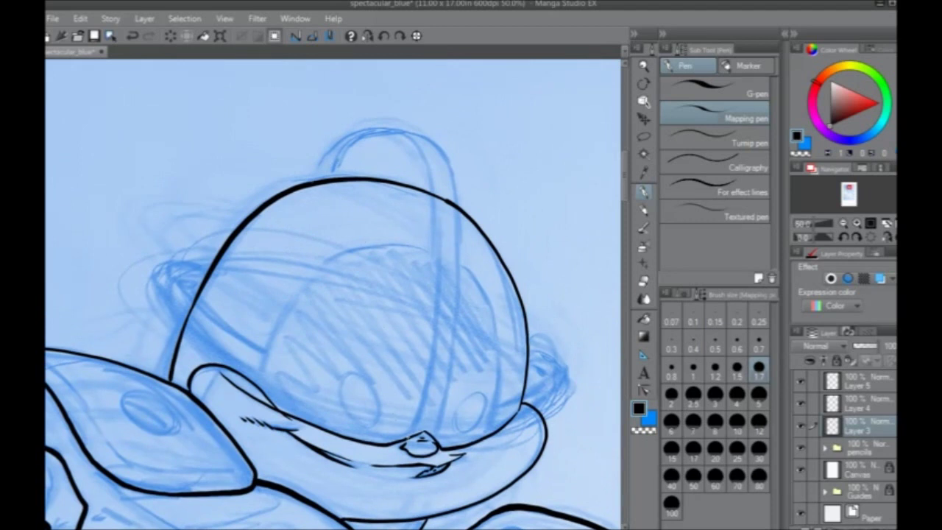
mouse_move(410, 438)
mouse_down()
mouse_move(428, 324)
mouse_move(424, 168)
mouse_up()
key(ctrl+z)
mouse_move(411, 438)
mouse_down()
mouse_move(437, 270)
mouse_move(431, 188)
mouse_move(409, 135)
mouse_move(355, 130)
mouse_move(328, 171)
mouse_up()
scroll(326, 362, down, 1)
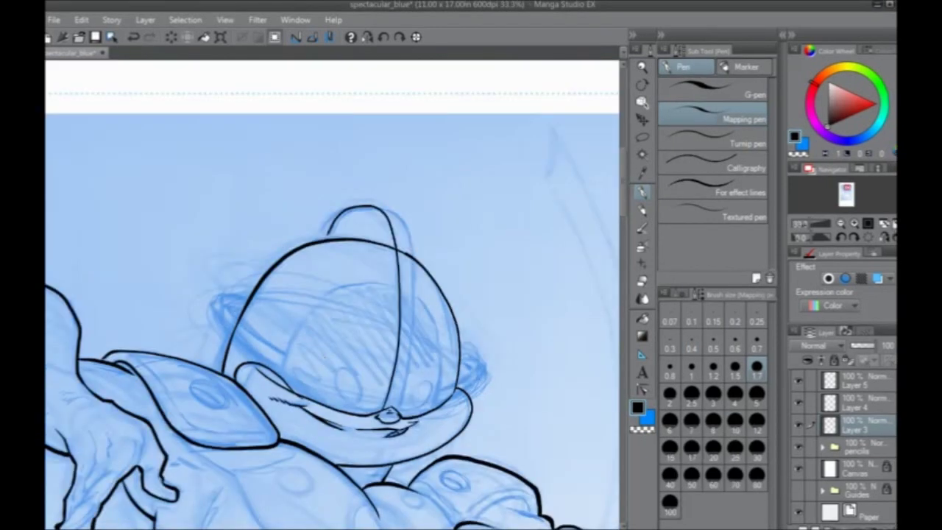
key(ctrl+z)
mouse_move(418, 253)
mouse_down()
mouse_move(443, 225)
mouse_move(476, 221)
mouse_move(491, 257)
mouse_move(488, 368)
mouse_move(469, 424)
mouse_up()
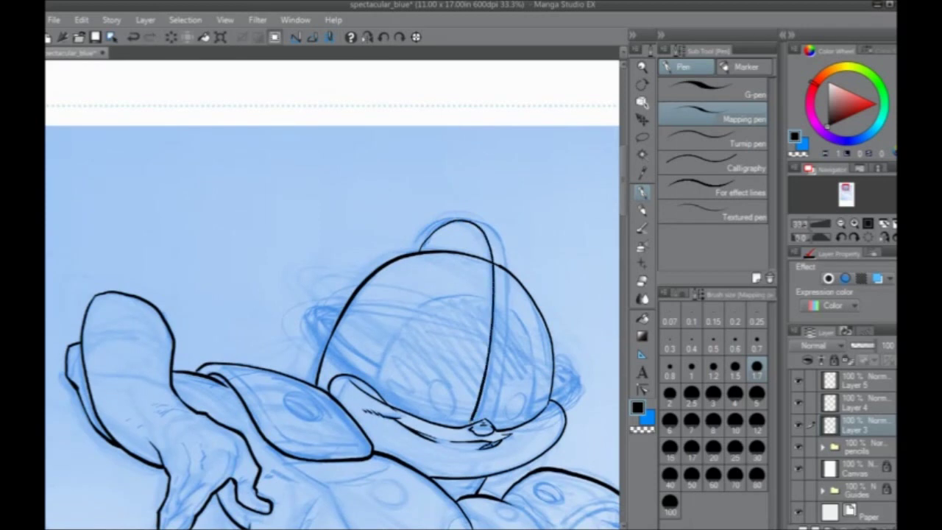
Try to ink the second edge of the vertical band, parallel to the first, down to the pointed shape.
mouse_move(459, 220)
mouse_down()
mouse_move(480, 223)
mouse_move(499, 244)
mouse_move(505, 272)
mouse_move(492, 424)
mouse_up()
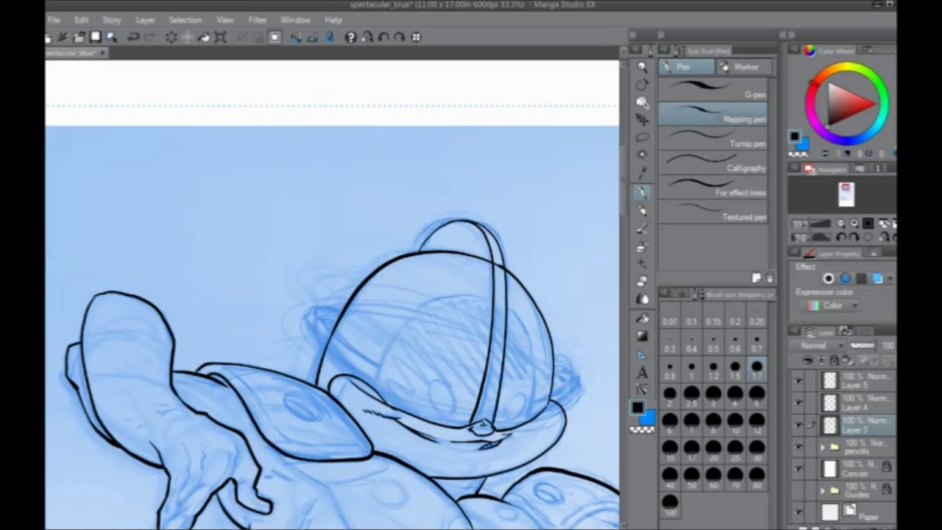
key(ctrl+z)
drag(483, 225, 506, 251)
key(ctrl+z)
mouse_move(463, 220)
mouse_down()
mouse_move(491, 232)
mouse_move(506, 268)
mouse_up()
drag(509, 300, 496, 430)
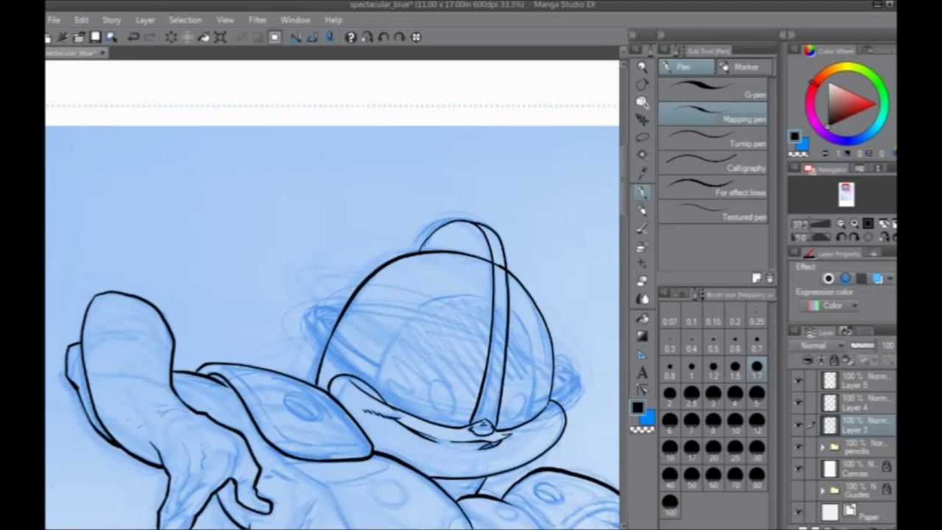
key(ctrl+z)
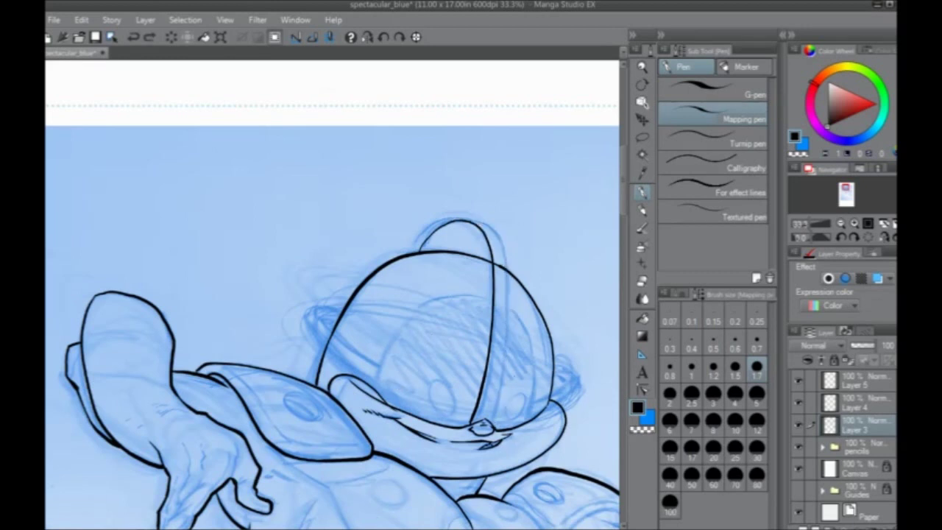
mouse_move(492, 426)
mouse_down()
mouse_move(515, 289)
mouse_move(508, 250)
mouse_move(476, 223)
mouse_move(501, 235)
mouse_move(512, 279)
mouse_move(492, 421)
mouse_up()
key(ctrl+z)
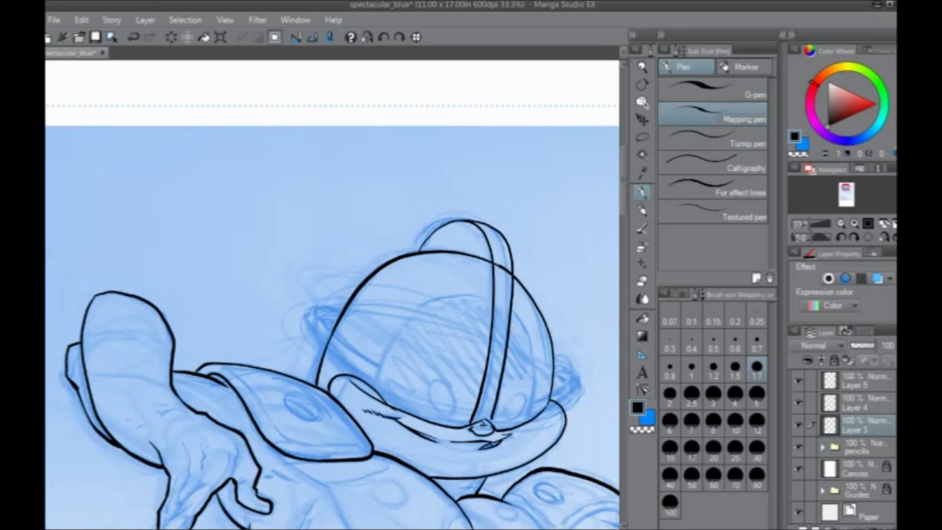
key(ctrl+z)
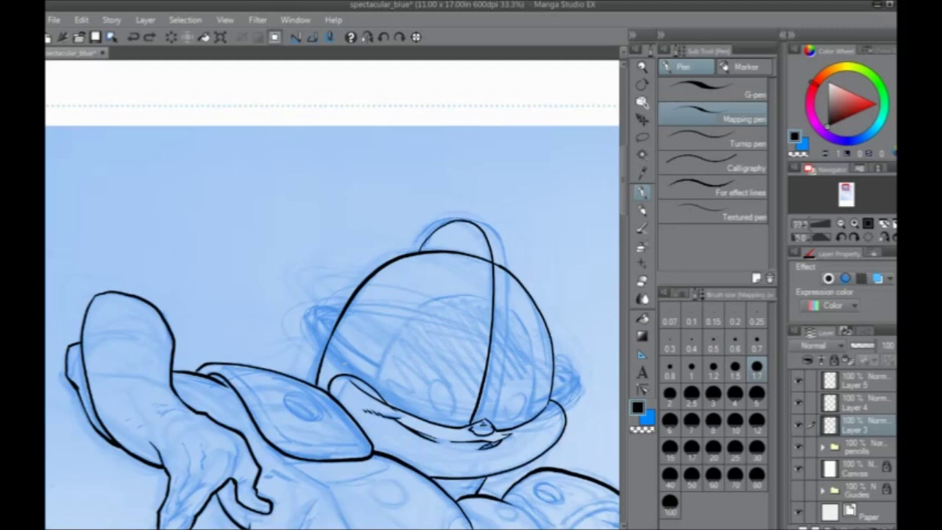
drag(474, 419, 471, 424)
Mirror the view and ink the vertical band's second edge from the pointed shape up to the band's top.
click(366, 37)
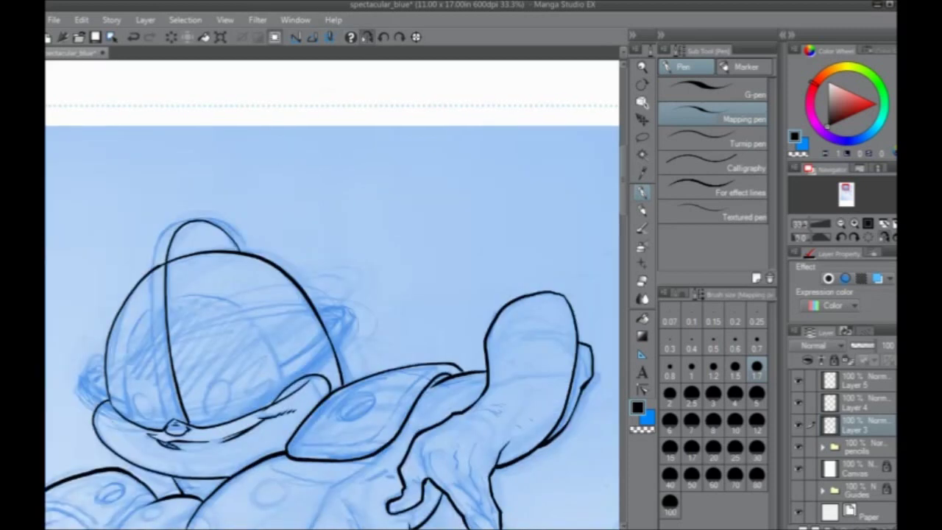
mouse_move(198, 418)
mouse_down()
mouse_move(293, 420)
mouse_move(367, 404)
mouse_up()
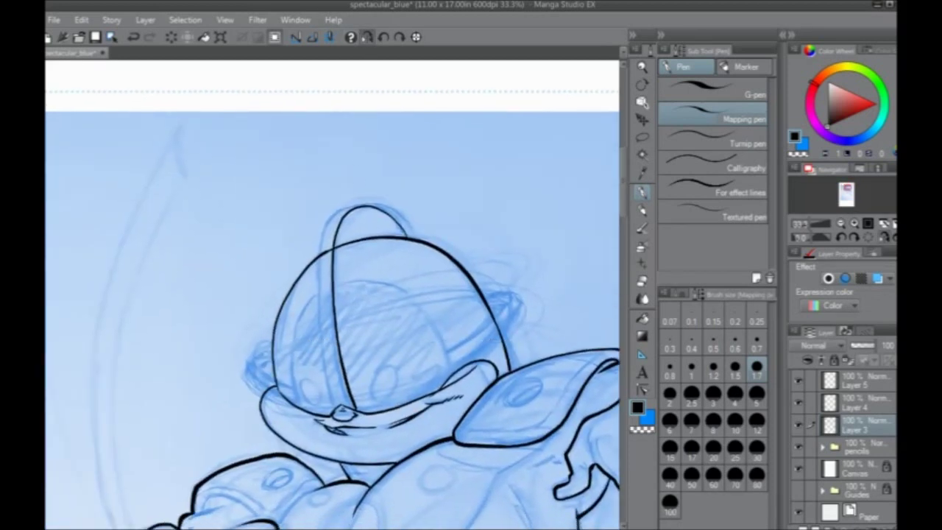
mouse_move(358, 207)
mouse_down()
mouse_move(330, 225)
mouse_move(320, 261)
mouse_up()
key(ctrl+z)
mouse_move(360, 206)
mouse_down()
mouse_move(326, 230)
mouse_move(318, 273)
mouse_move(337, 400)
mouse_up()
key(ctrl+z)
key(ctrl+z)
key(ctrl+z)
mouse_move(332, 409)
mouse_down()
mouse_move(313, 333)
mouse_move(313, 244)
mouse_move(327, 213)
mouse_move(380, 206)
mouse_up()
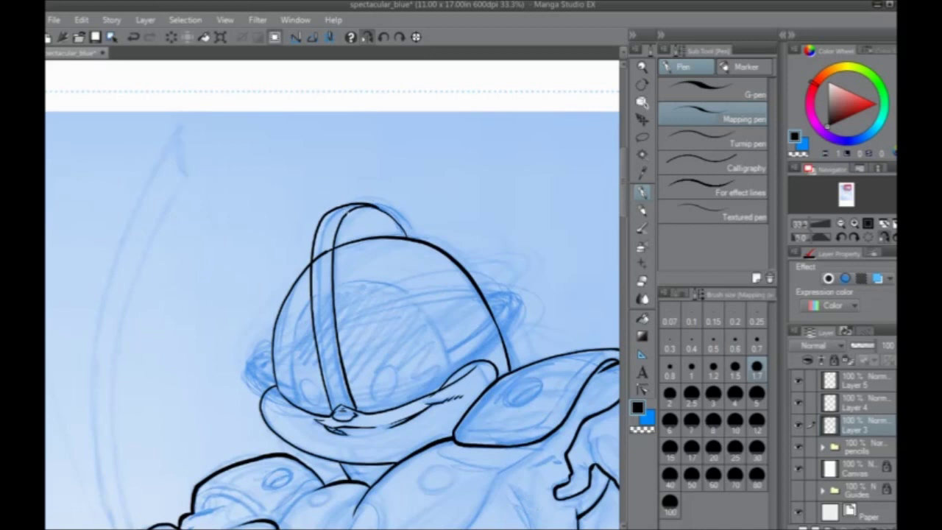
Ink the inner curve of the band's loop above the dome and return the view to its normal orientation.
drag(352, 212, 383, 236)
key(ctrl+z)
mouse_move(342, 213)
mouse_down()
mouse_move(360, 212)
mouse_move(385, 238)
mouse_up()
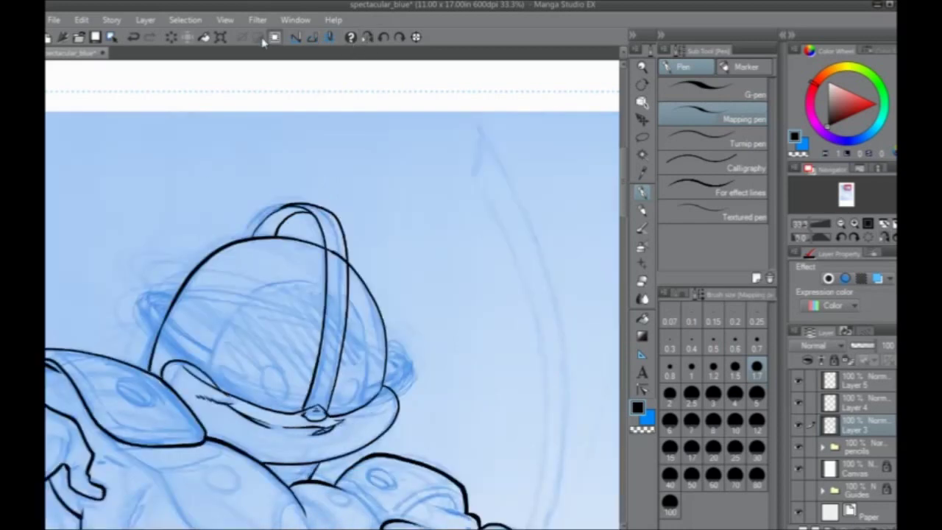
click(366, 37)
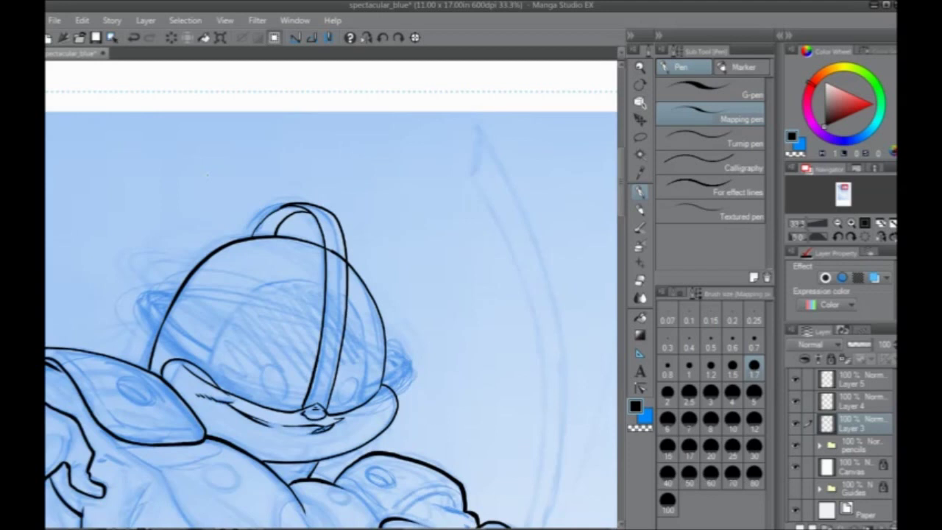
Ink both edges of the horizontal band's loop where it wraps around the dome on the shoulder-pad side.
mouse_move(220, 386)
mouse_down()
mouse_move(301, 394)
mouse_move(315, 430)
mouse_up()
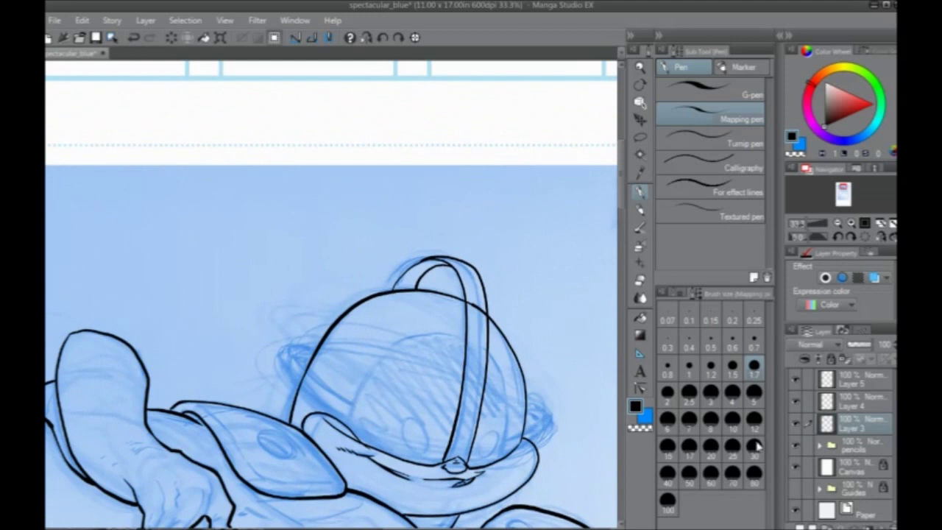
click(795, 424)
click(795, 424)
mouse_move(366, 409)
mouse_down()
mouse_move(287, 354)
mouse_move(315, 354)
mouse_up()
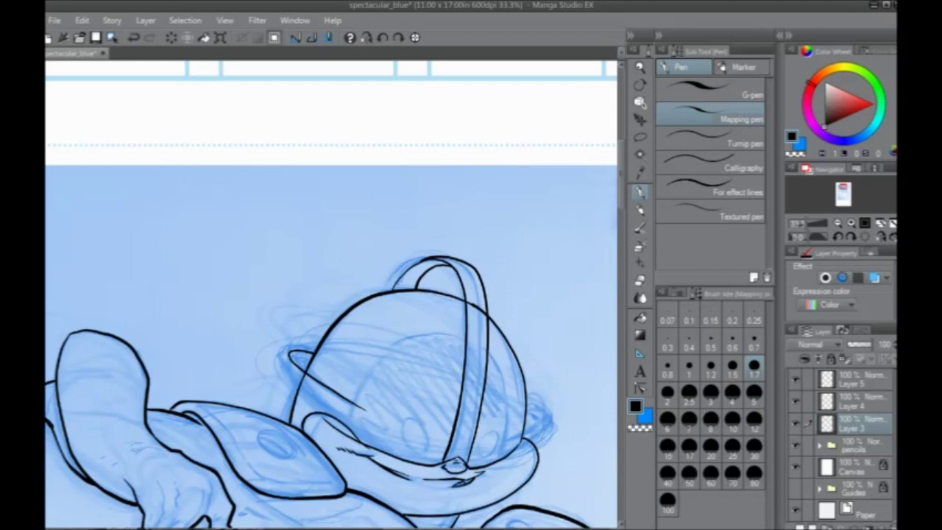
mouse_move(361, 425)
mouse_down()
mouse_move(322, 390)
mouse_move(294, 385)
mouse_up()
key(ctrl+z)
mouse_move(361, 426)
mouse_down()
mouse_move(281, 368)
mouse_move(292, 351)
mouse_move(310, 367)
mouse_up()
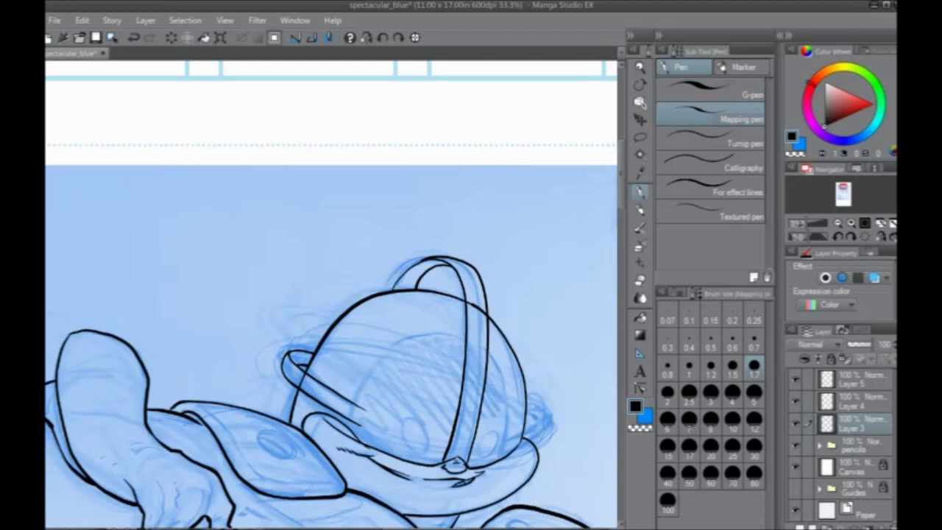
Mirror the view, ink the horizontal band's smaller loop on the dome's opposite side, and restore the normal orientation.
click(366, 37)
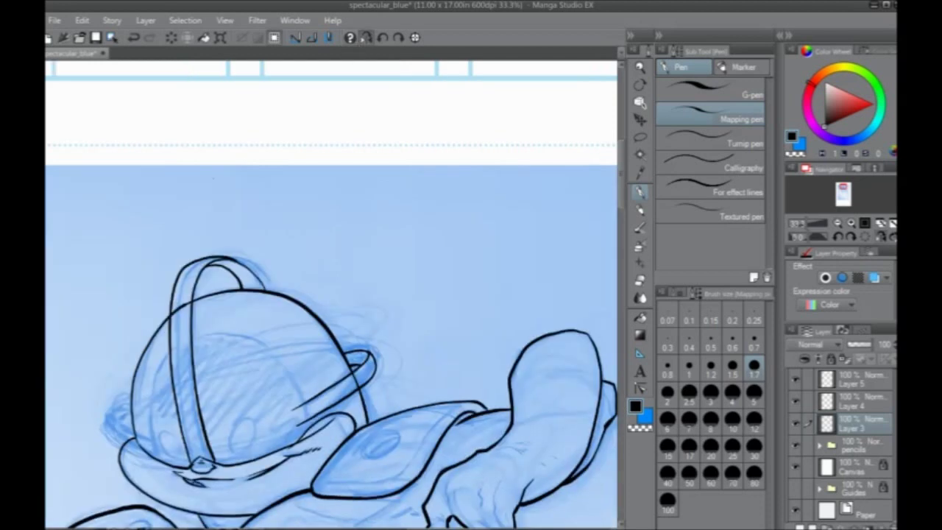
drag(170, 444, 250, 450)
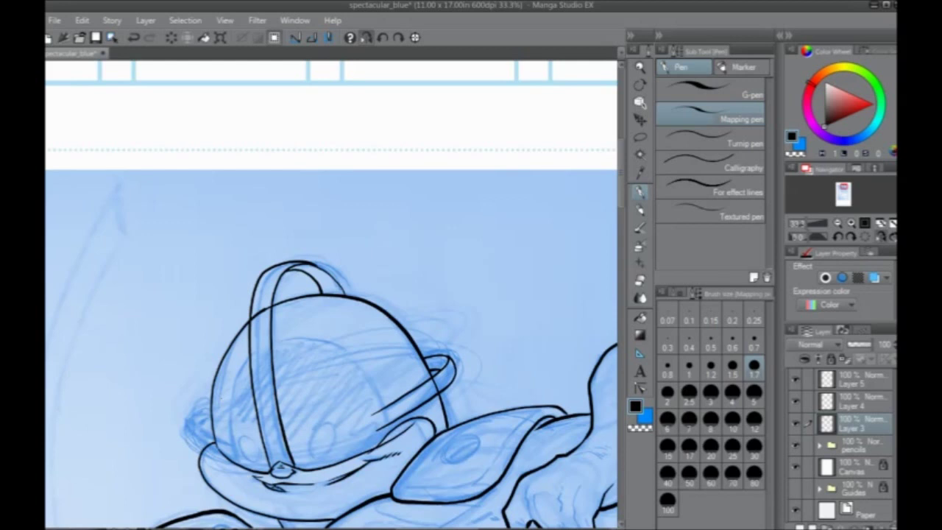
drag(239, 377, 303, 331)
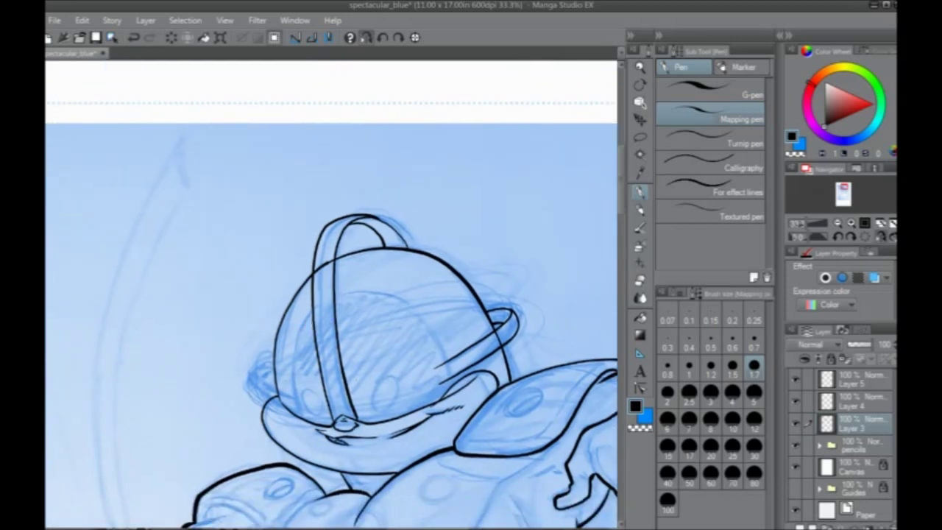
mouse_move(294, 388)
mouse_down()
mouse_move(258, 373)
mouse_move(272, 368)
mouse_up()
mouse_move(300, 404)
mouse_down()
mouse_move(257, 389)
mouse_move(261, 371)
mouse_up()
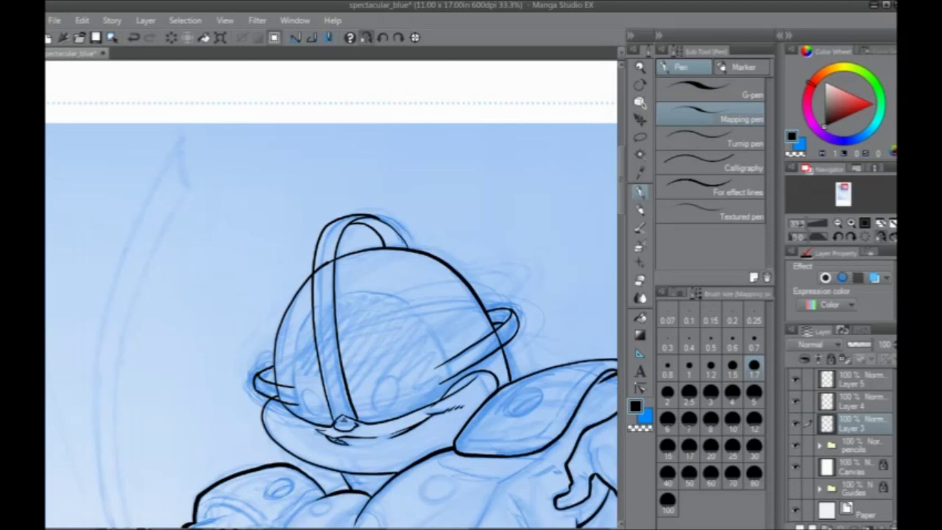
key(ctrl+z)
drag(268, 380, 276, 384)
click(367, 38)
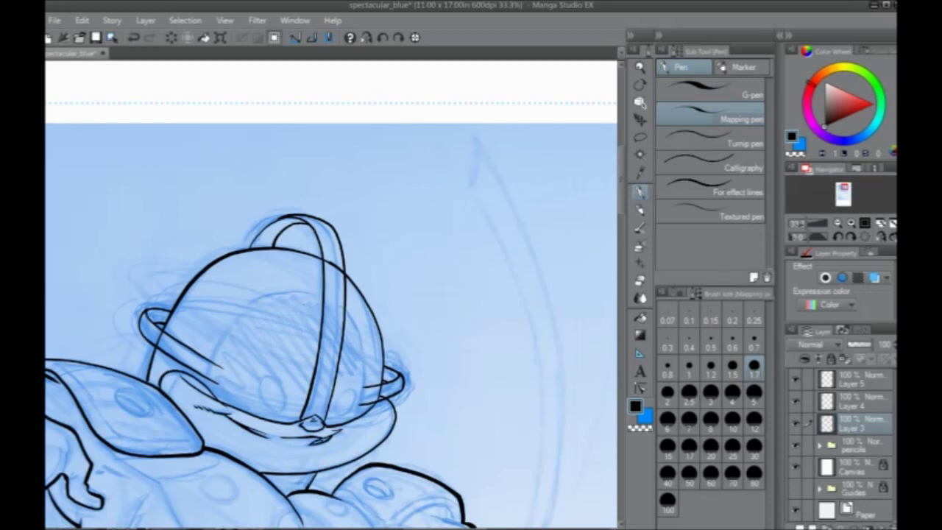
Check which helmet band lines are on Layer 3 by toggling the layer's visibility.
drag(205, 388, 310, 379)
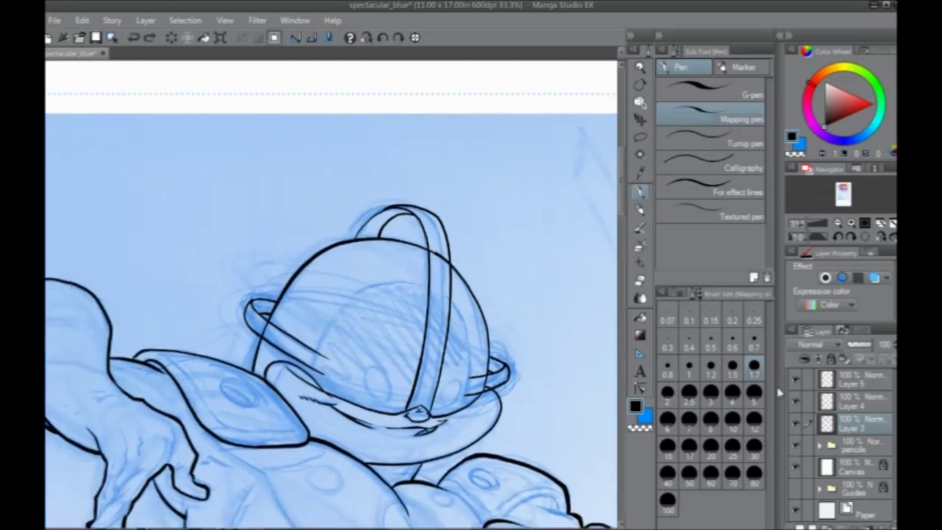
click(796, 424)
click(795, 423)
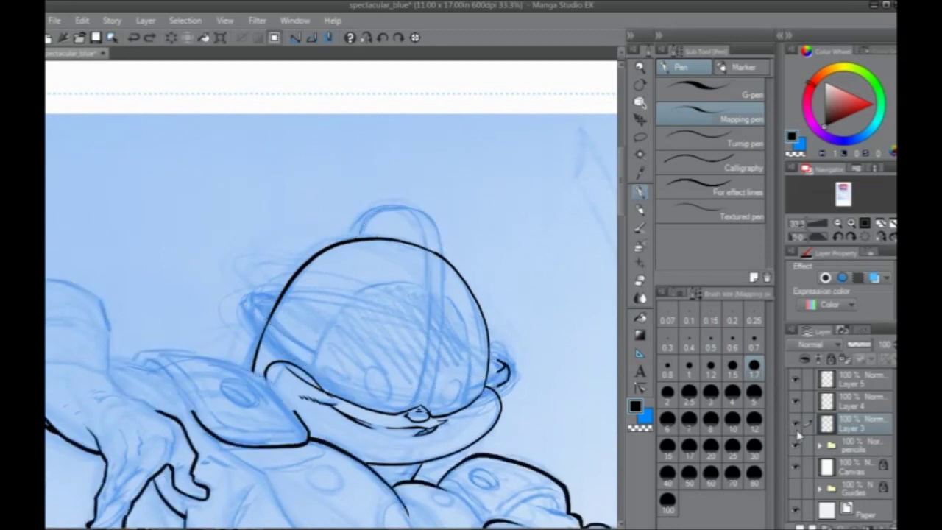
Check which helmet lines are on Layers 4 and 5 by toggling their visibility, and make Layer 5 active.
click(796, 402)
click(795, 401)
click(846, 398)
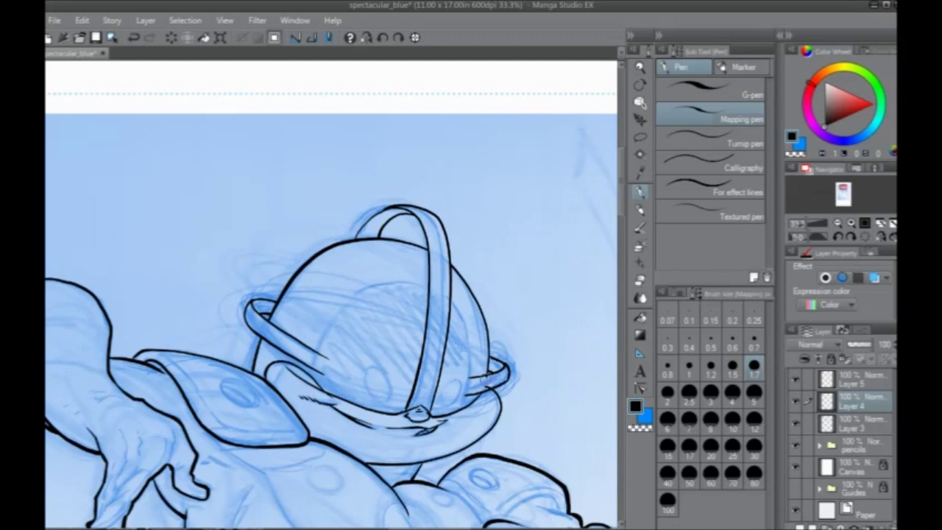
click(858, 423)
click(853, 379)
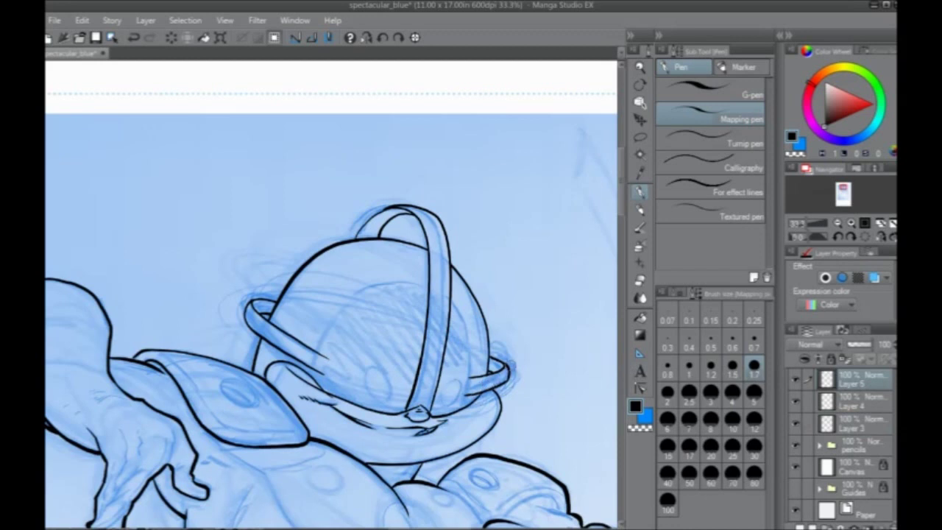
click(796, 379)
click(796, 379)
Ink the arched edge of the face opening inside the dome, passing behind the vertical band.
drag(318, 328, 342, 312)
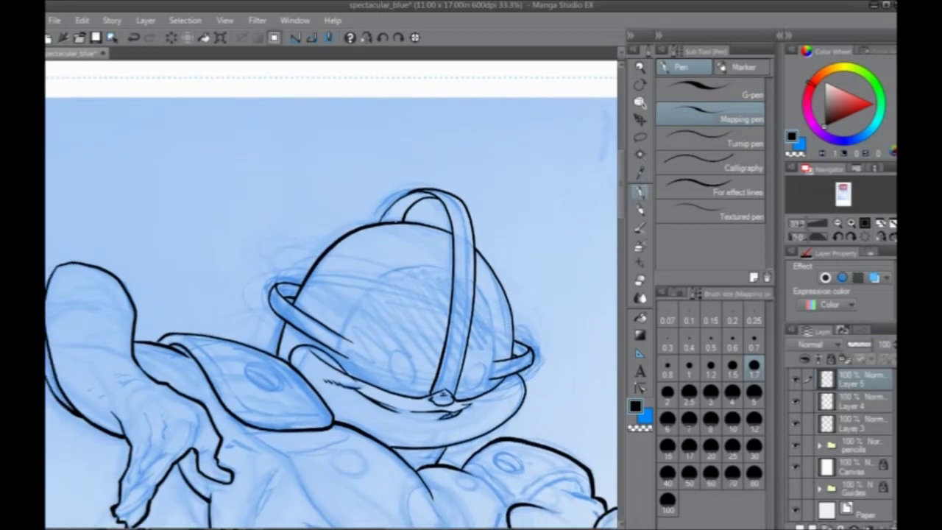
mouse_move(335, 356)
mouse_down()
mouse_move(346, 307)
mouse_move(423, 262)
mouse_up()
key(ctrl+z)
mouse_move(336, 357)
mouse_down()
mouse_move(371, 287)
mouse_move(414, 265)
mouse_move(454, 262)
mouse_move(484, 287)
mouse_move(493, 331)
mouse_move(485, 393)
mouse_up()
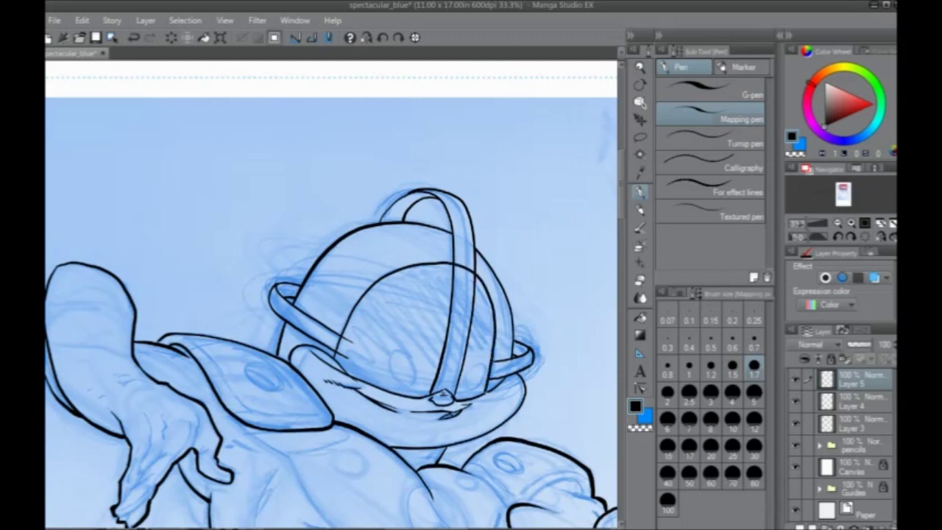
Check the face opening's arch in a mirrored view of the whole figure and undo it.
click(366, 36)
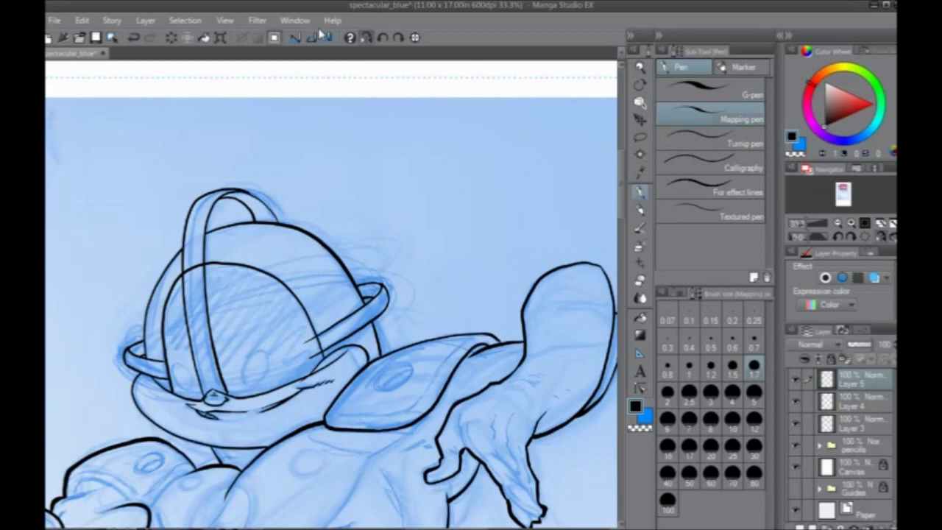
click(321, 36)
click(322, 35)
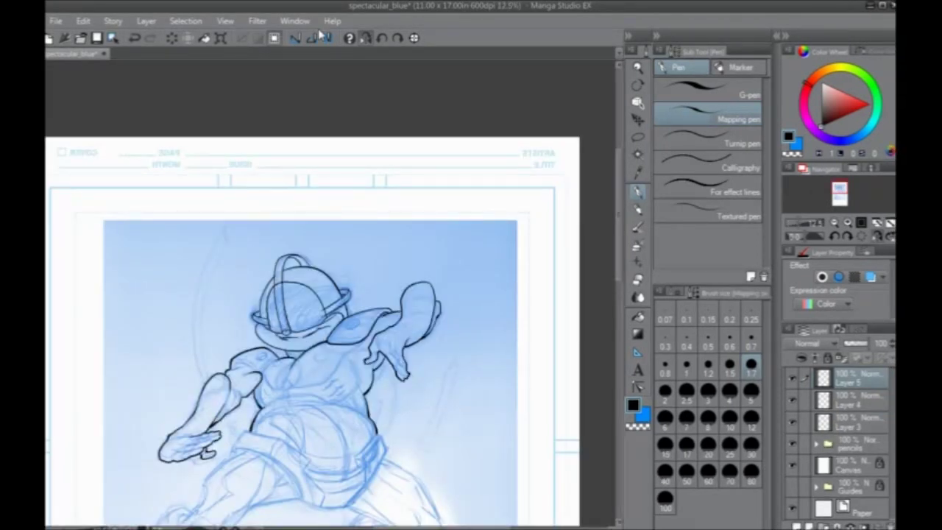
click(324, 38)
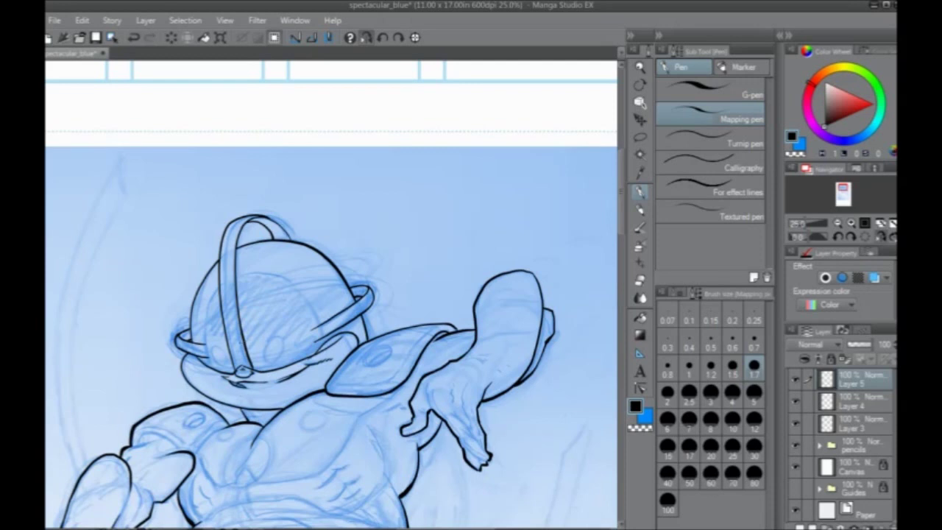
key(ctrl+z)
Hide the palettes and try inking the face opening's short side beside the vertical band in the mirrored view.
drag(219, 347, 331, 330)
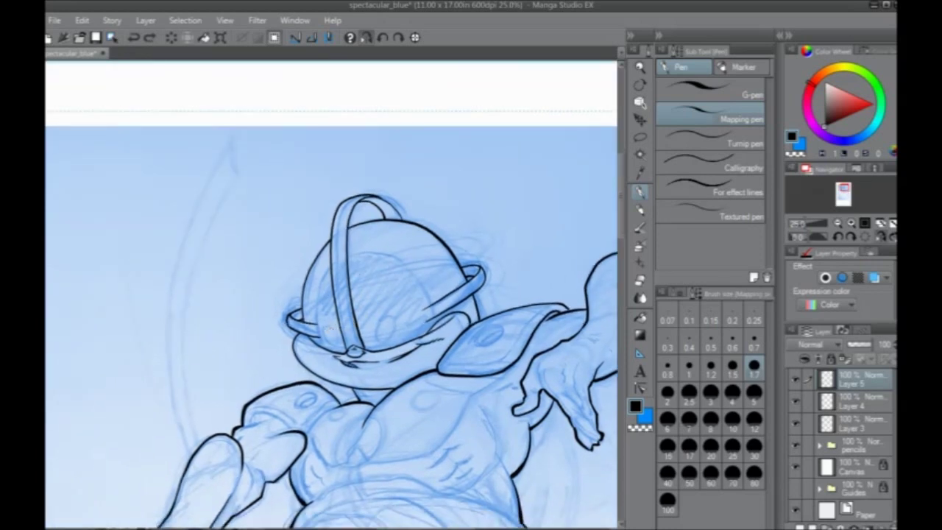
key(Tab)
key(ctrl+plus)
drag(449, 330, 462, 292)
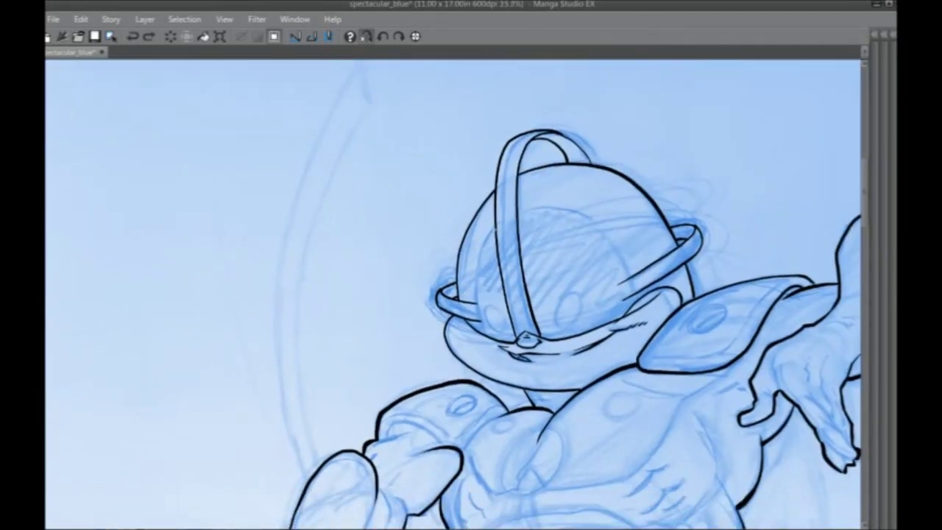
mouse_move(500, 229)
mouse_down()
mouse_move(480, 273)
mouse_move(480, 329)
mouse_up()
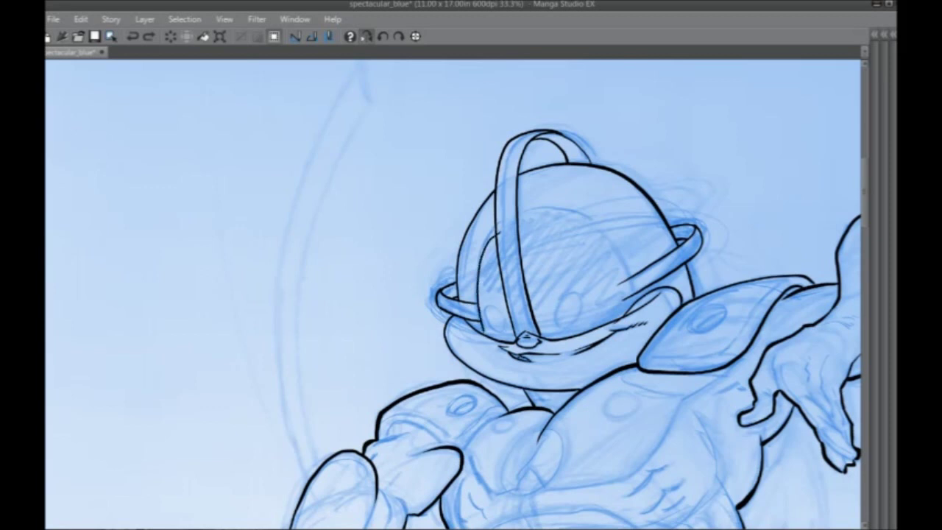
key(ctrl+z)
mouse_move(486, 335)
mouse_down()
mouse_move(475, 273)
mouse_move(482, 255)
mouse_move(505, 243)
mouse_up()
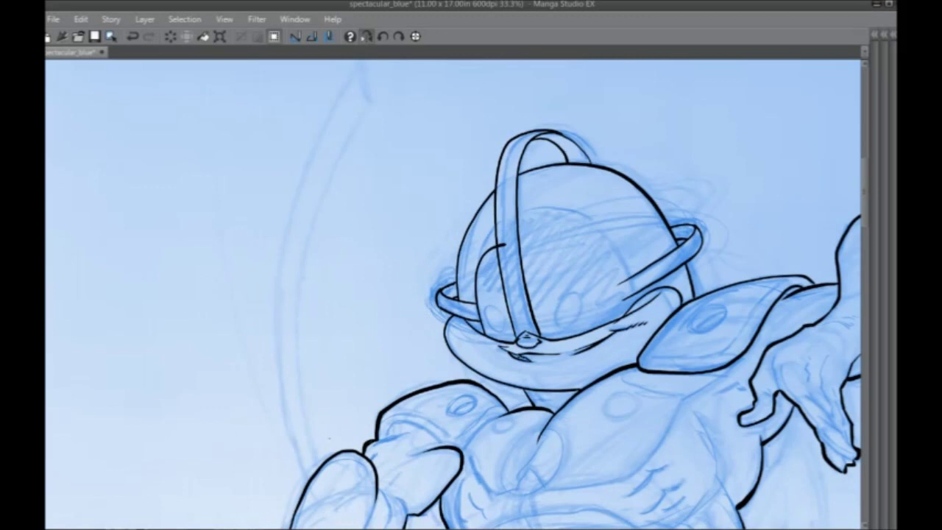
key(ctrl+z)
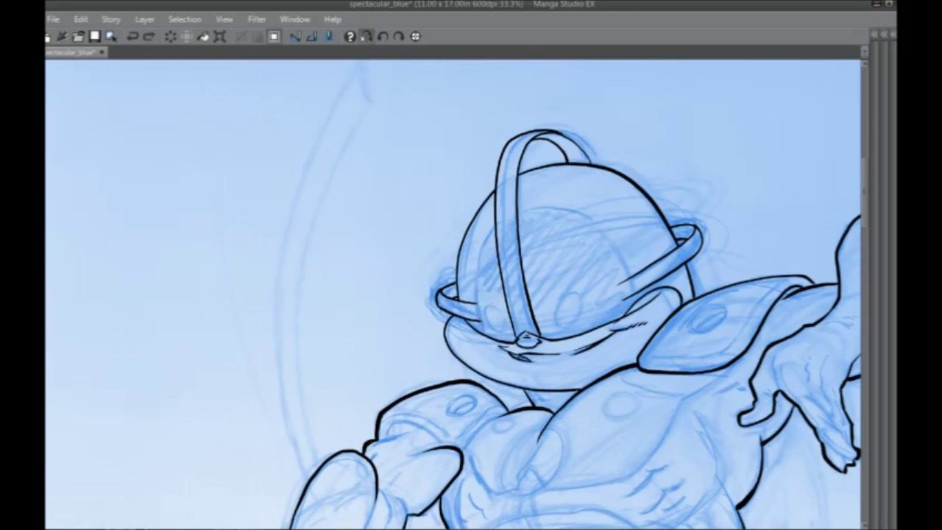
mouse_move(485, 337)
mouse_down()
mouse_move(483, 266)
mouse_move(507, 254)
mouse_up()
Try to ink the arch's longer side from the vertical band toward the shoulder pad, and undo both arch segments.
drag(455, 321, 398, 335)
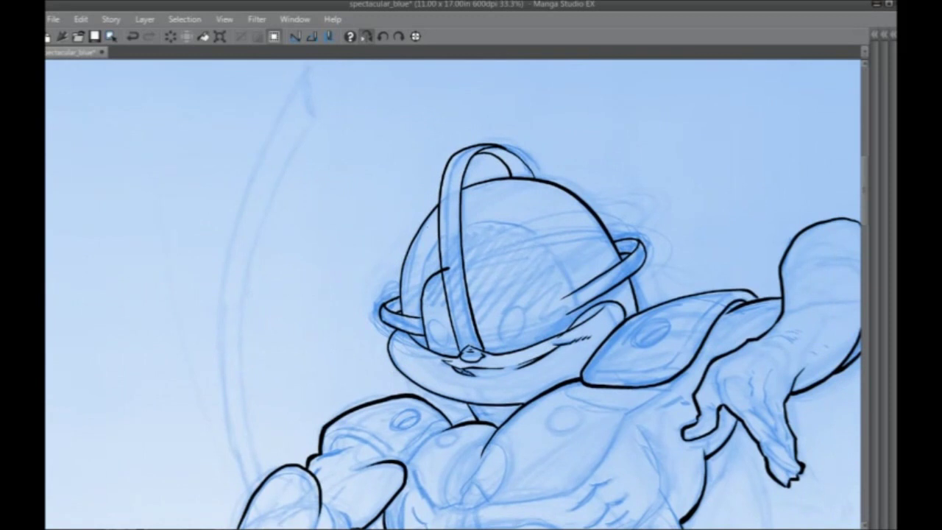
mouse_move(457, 267)
mouse_down()
mouse_move(530, 259)
mouse_move(557, 274)
mouse_move(579, 314)
mouse_up()
key(ctrl+z)
key(ctrl+z)
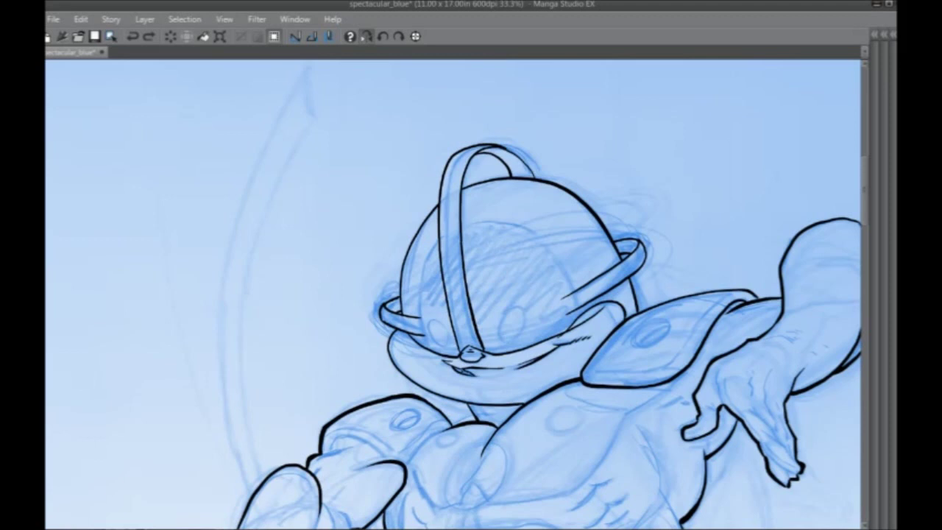
Restore the normal orientation and ink both sides of the face opening's arch, starting from the vertical band.
click(367, 36)
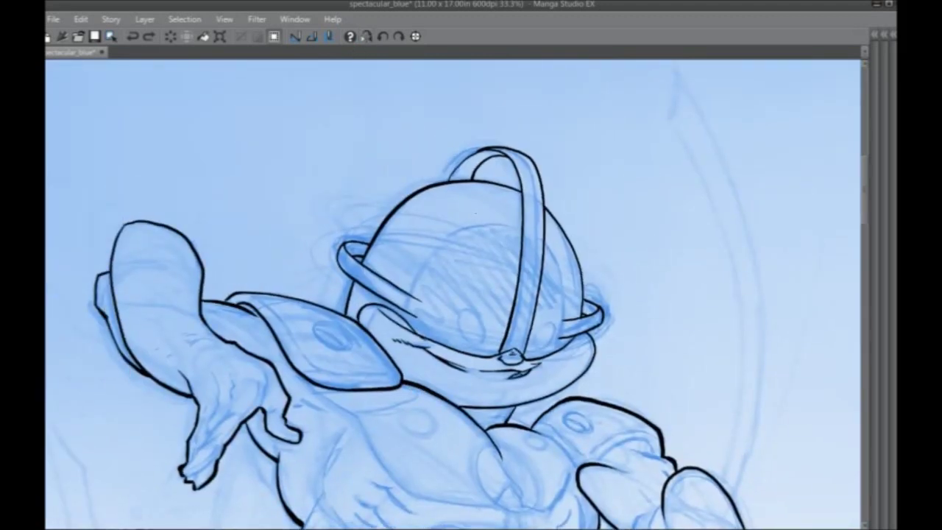
mouse_move(528, 240)
mouse_down()
mouse_move(484, 229)
mouse_move(456, 241)
mouse_move(436, 259)
mouse_move(410, 323)
mouse_up()
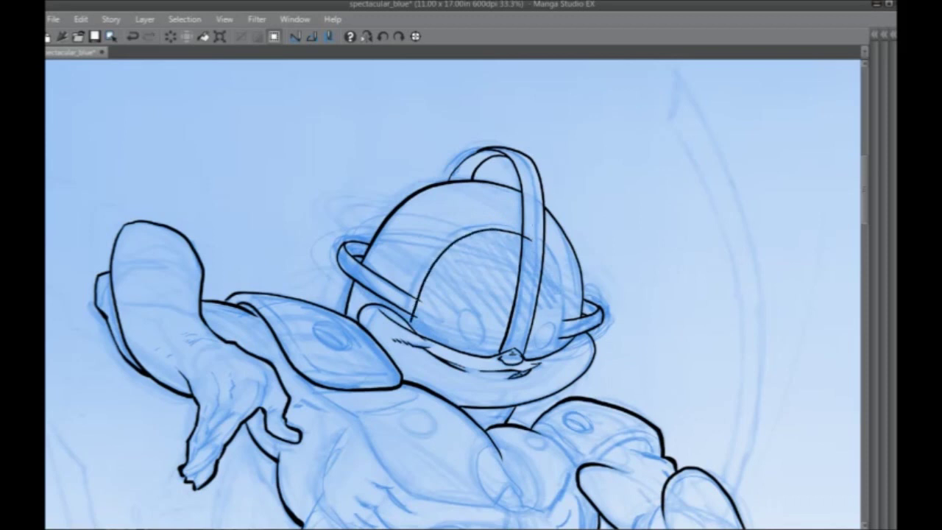
mouse_move(530, 239)
mouse_down()
mouse_move(556, 278)
mouse_move(556, 350)
mouse_up()
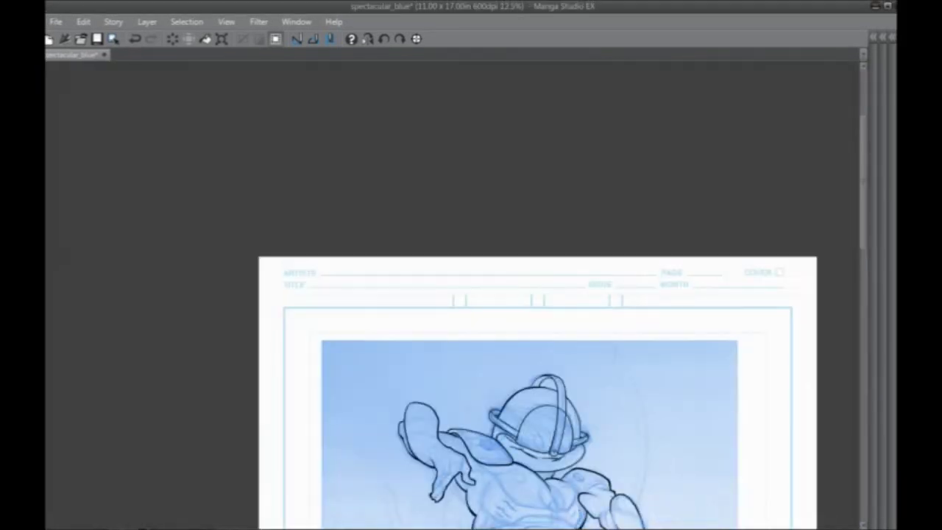
drag(520, 433, 488, 293)
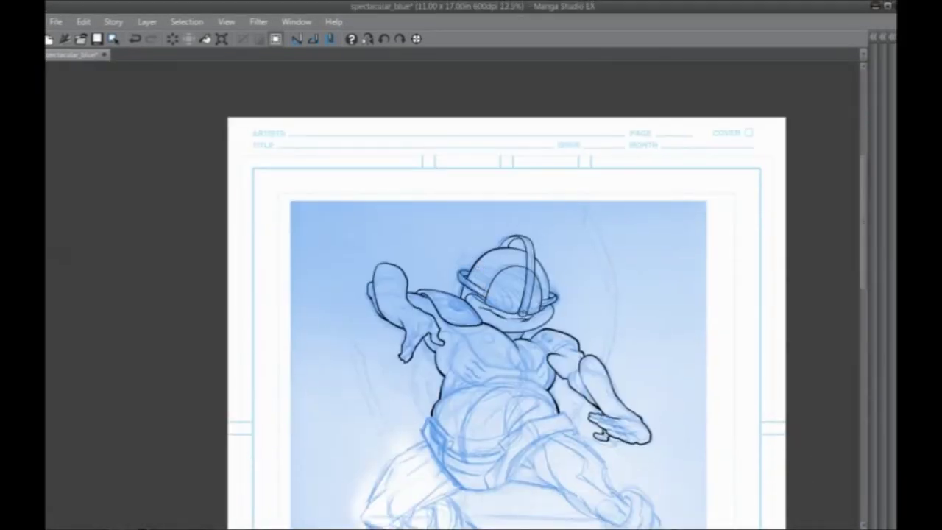
scroll(482, 270, up, 3)
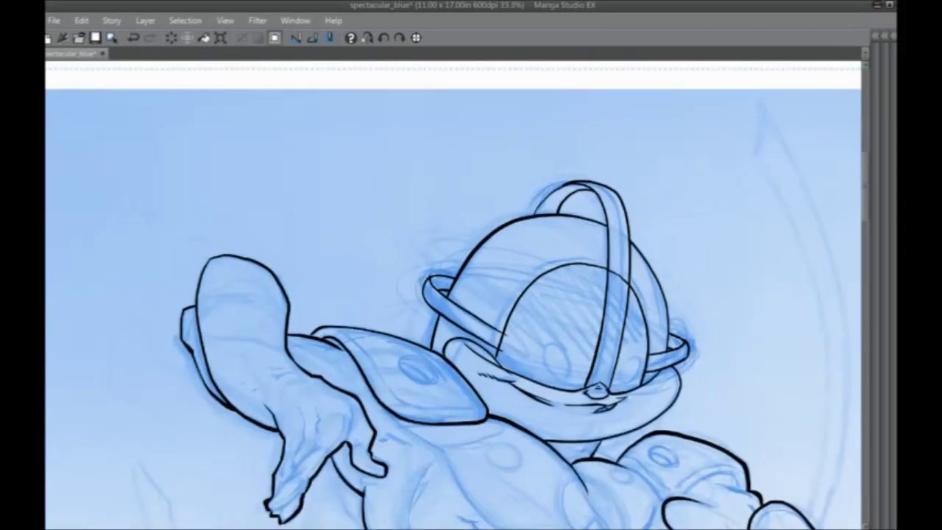
Draw a quick arrow pointing into the face opening and undo its strokes.
drag(599, 331, 569, 294)
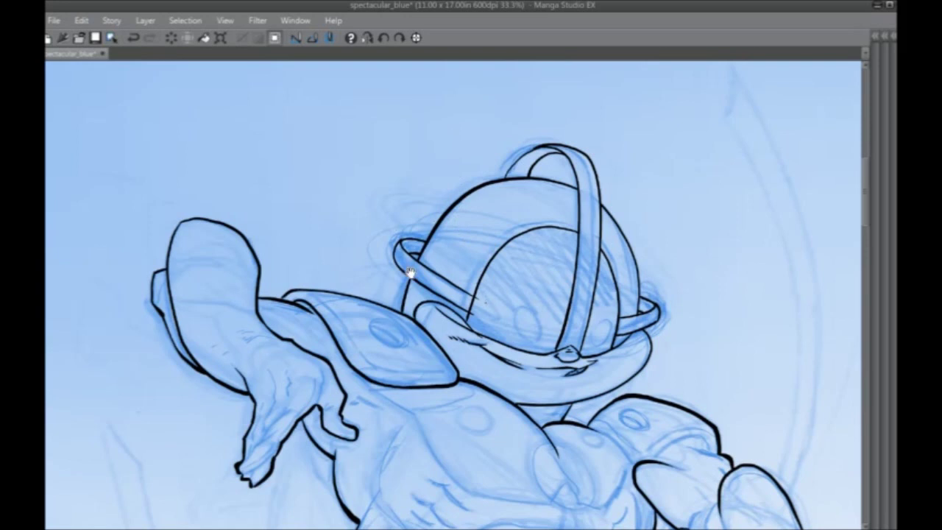
drag(410, 272, 399, 258)
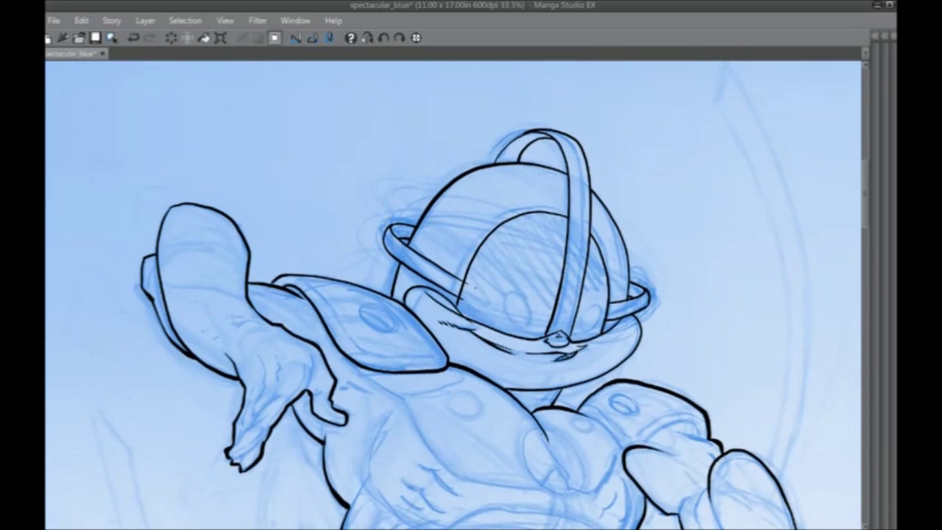
drag(411, 164, 531, 281)
drag(524, 245, 532, 284)
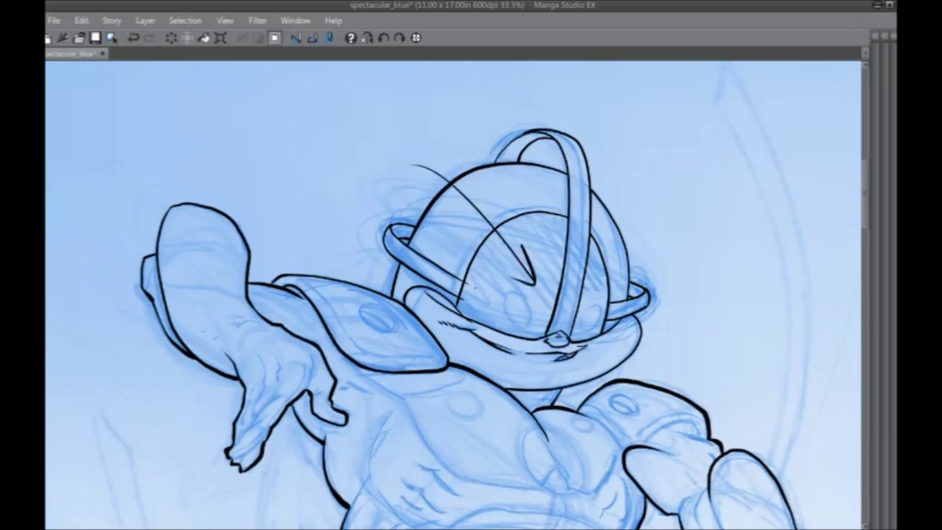
key(ctrl+z)
key(ctrl+z)
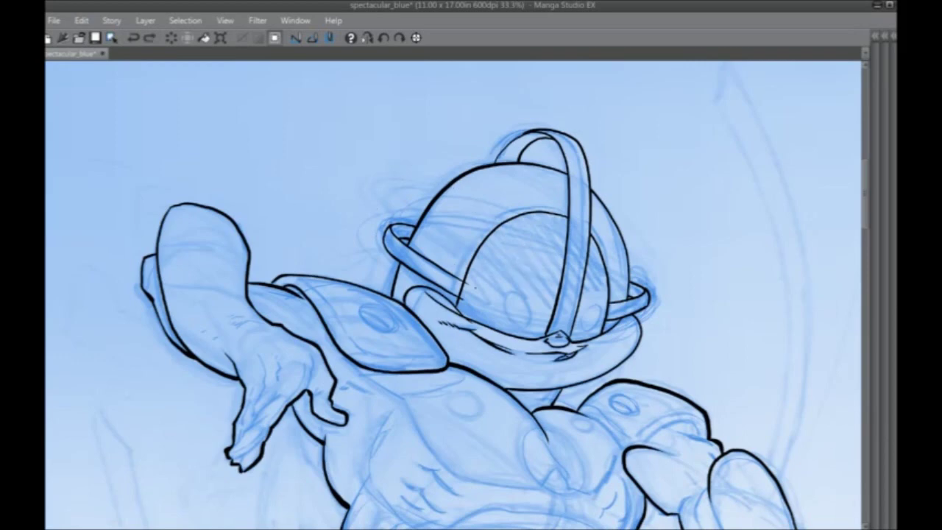
Review the inked helmet against the whole figure and show the palettes again.
drag(303, 320, 274, 255)
key(ctrl+minus)
key(ctrl+minus)
key(ctrl+minus)
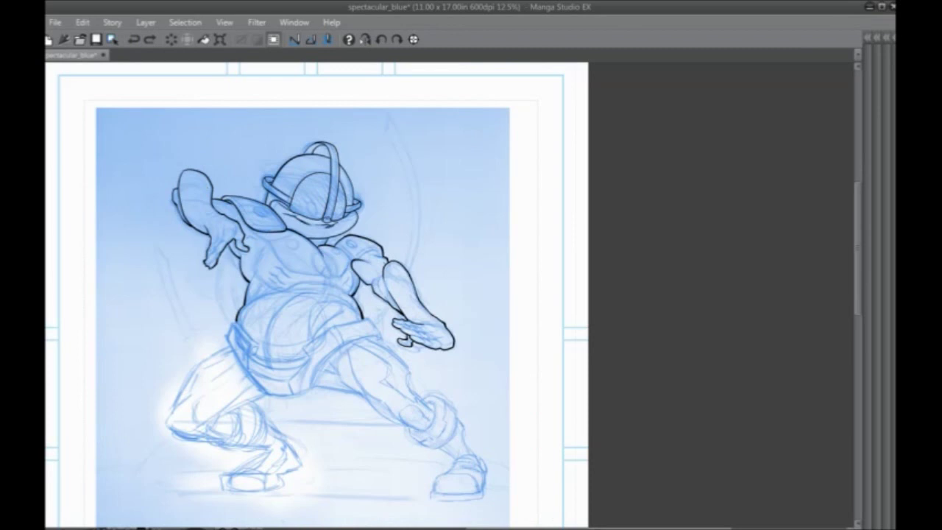
scroll(202, 191, up, 3)
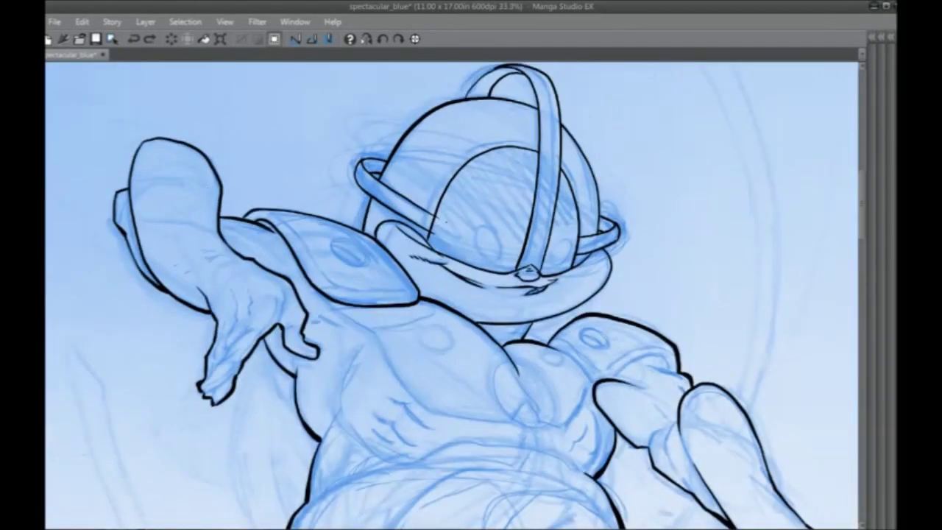
drag(395, 292, 322, 366)
key(Tab)
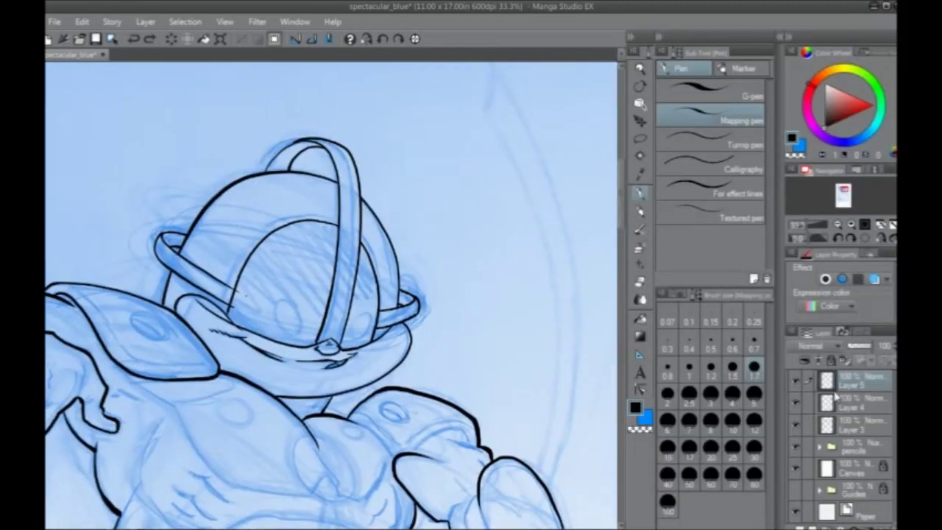
Check the lines on Layers 3 and 4 by toggling their visibility, and make Layer 4 active.
click(795, 425)
click(795, 404)
click(794, 424)
click(795, 404)
click(795, 405)
click(794, 406)
click(853, 403)
Ink two oval eyes inside the face opening and a small brow mark above each on Layer 4.
drag(327, 343, 391, 346)
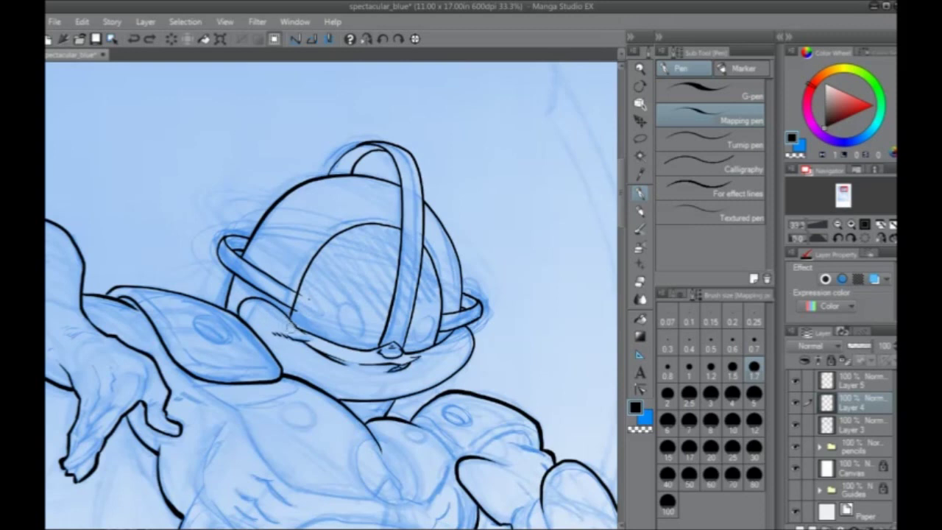
key(ctrl+z)
scroll(593, 157, up, 1)
drag(277, 347, 508, 251)
mouse_move(443, 306)
mouse_down()
mouse_move(403, 298)
mouse_move(435, 317)
mouse_move(401, 311)
mouse_move(405, 271)
mouse_move(418, 270)
mouse_up()
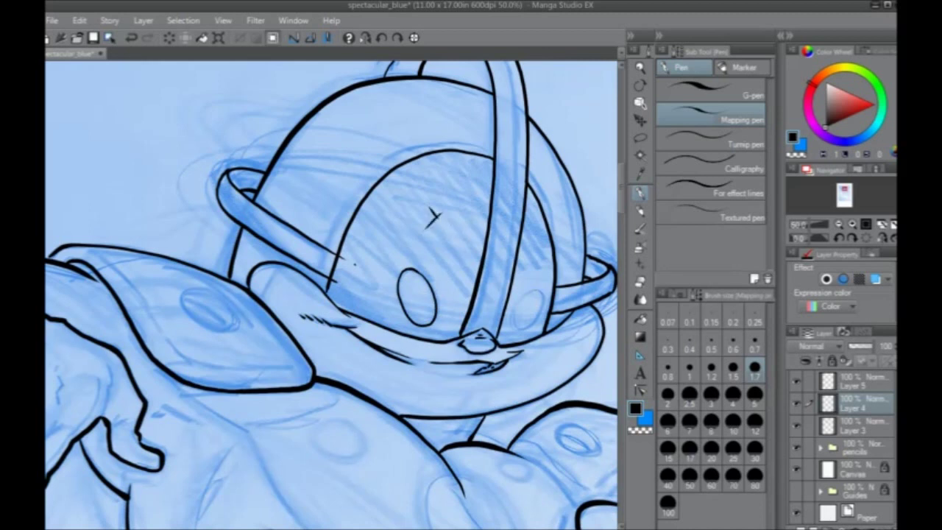
mouse_move(543, 293)
mouse_down()
mouse_move(524, 329)
mouse_move(512, 309)
mouse_move(539, 287)
mouse_move(542, 314)
mouse_up()
drag(533, 244, 535, 254)
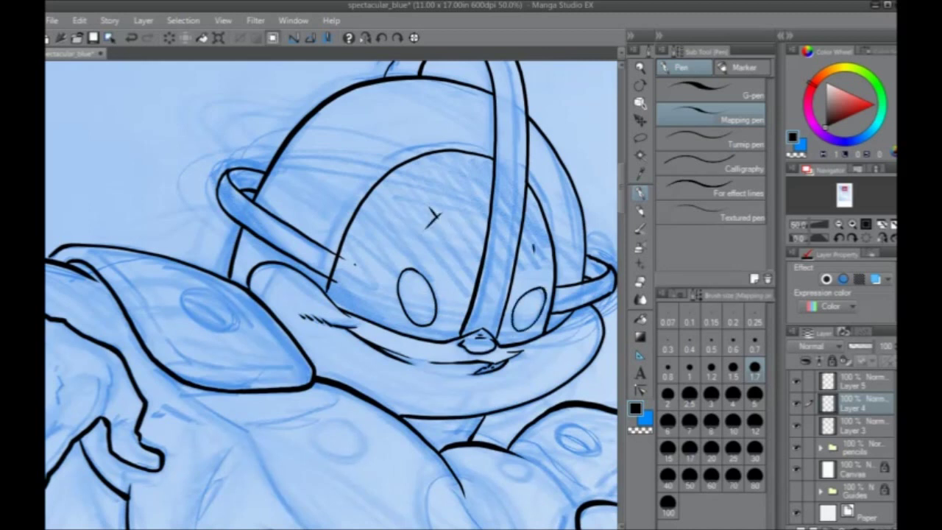
Mirror the view, undo the smaller eye and its brow mark, and redraw both with a narrower oval.
click(365, 36)
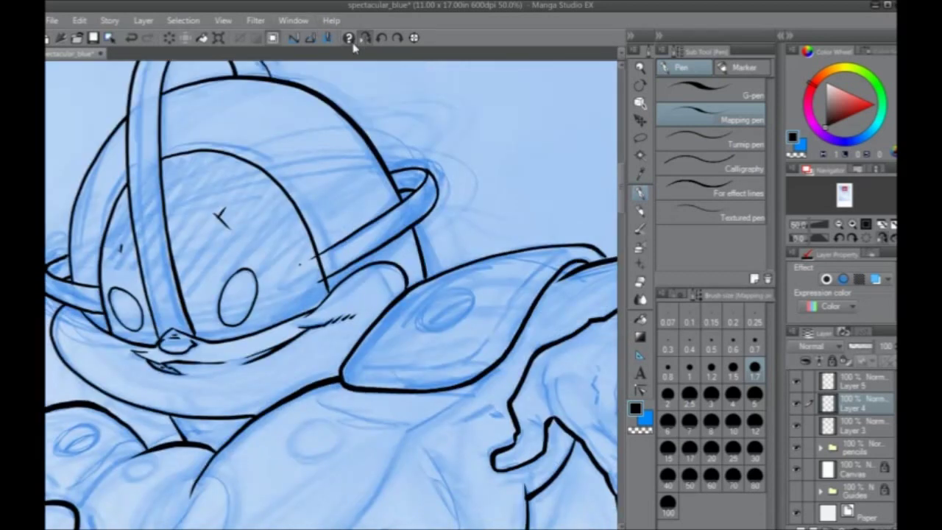
drag(182, 390, 307, 414)
key(ctrl+z)
key(ctrl+z)
key(ctrl+z)
mouse_move(257, 310)
mouse_down()
mouse_move(266, 337)
mouse_move(248, 348)
mouse_move(248, 310)
mouse_move(260, 310)
mouse_up()
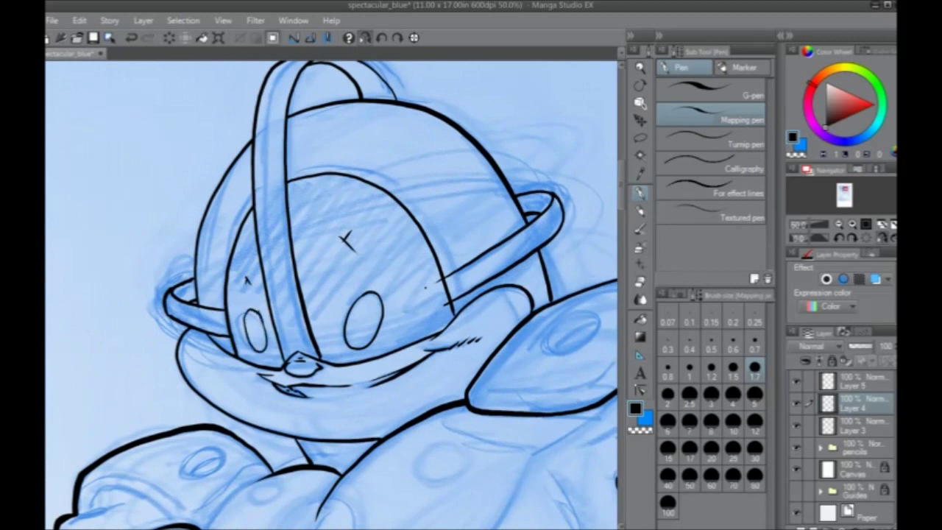
Restore the normal orientation and check the eyes against the whole figure.
click(364, 41)
key(ctrl+minus)
key(ctrl+minus)
key(ctrl+minus)
key(ctrl+minus)
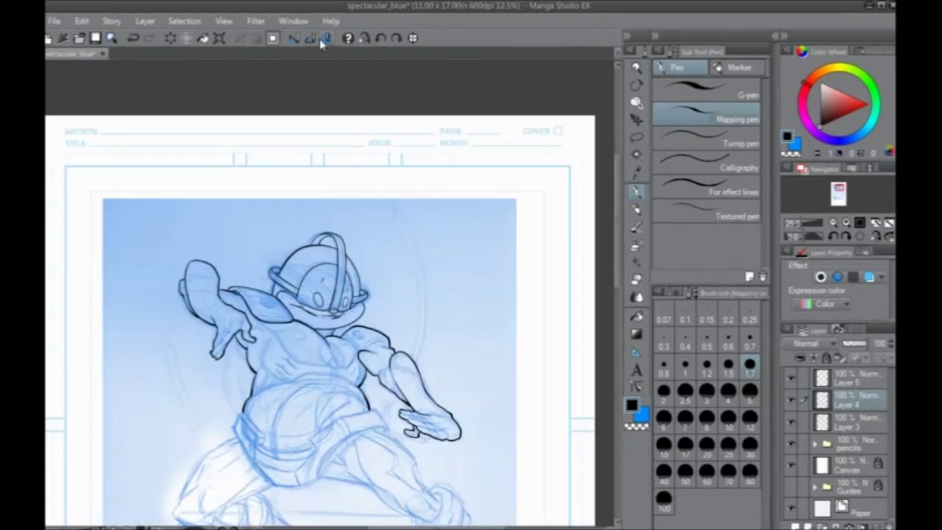
key(ctrl+minus)
key(ctrl+plus)
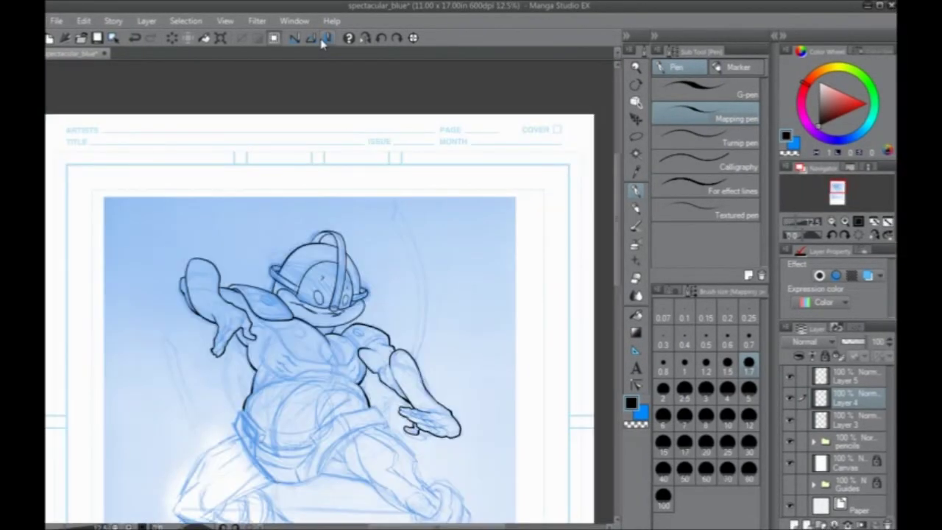
key(ctrl+plus)
key(ctrl+plus)
key(ctrl+plus)
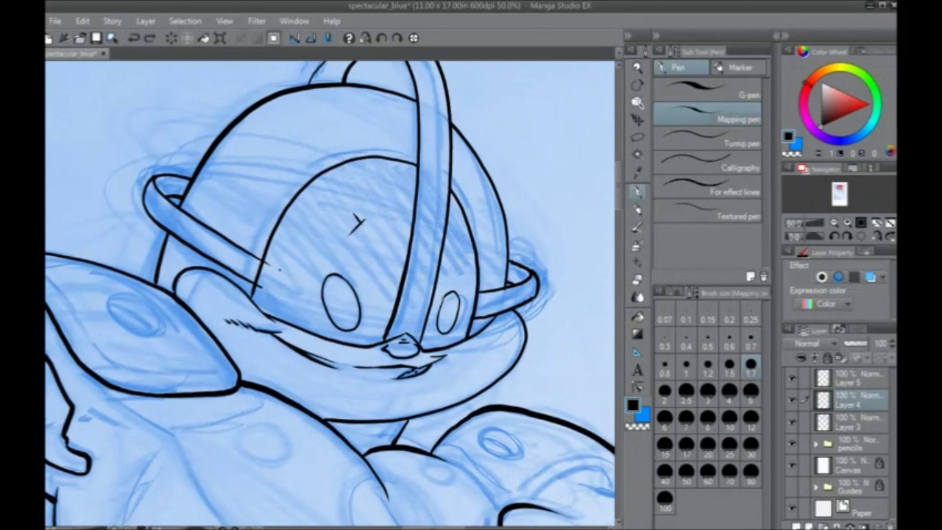
Replace the smaller eye with a wider oval between the vertical band and the face opening's edge.
key(ctrl+z)
mouse_move(448, 332)
mouse_down()
mouse_move(441, 306)
mouse_move(451, 330)
mouse_move(465, 294)
mouse_move(442, 328)
mouse_move(457, 293)
mouse_move(461, 321)
mouse_up()
key(ctrl+z)
mouse_move(464, 296)
mouse_down()
mouse_move(466, 311)
mouse_move(437, 312)
mouse_move(465, 293)
mouse_move(466, 310)
mouse_move(436, 324)
mouse_move(463, 293)
mouse_move(468, 312)
mouse_move(467, 294)
mouse_move(443, 305)
mouse_move(438, 334)
mouse_move(461, 318)
mouse_move(464, 287)
mouse_move(440, 315)
mouse_move(458, 331)
mouse_move(466, 292)
mouse_up()
key(ctrl+z)
key(ctrl+z)
key(ctrl+z)
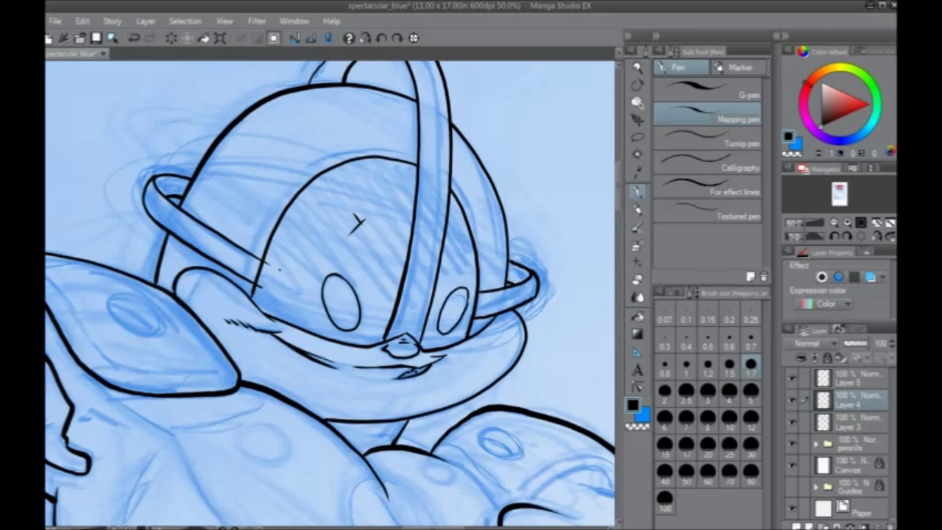
Mirror the view, examine the inked head against the whole figure at several zoom levels, and undo the test strokes on it.
click(365, 38)
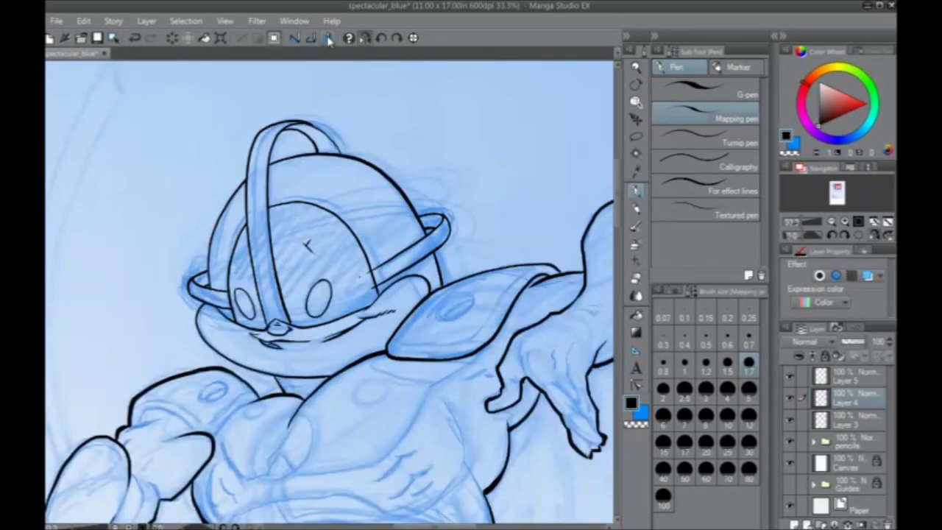
click(328, 38)
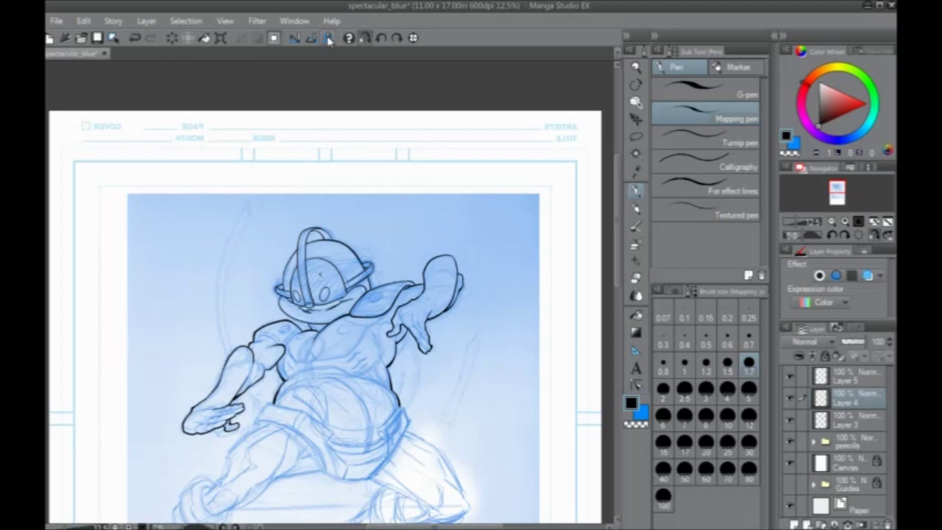
click(328, 38)
drag(312, 262, 359, 298)
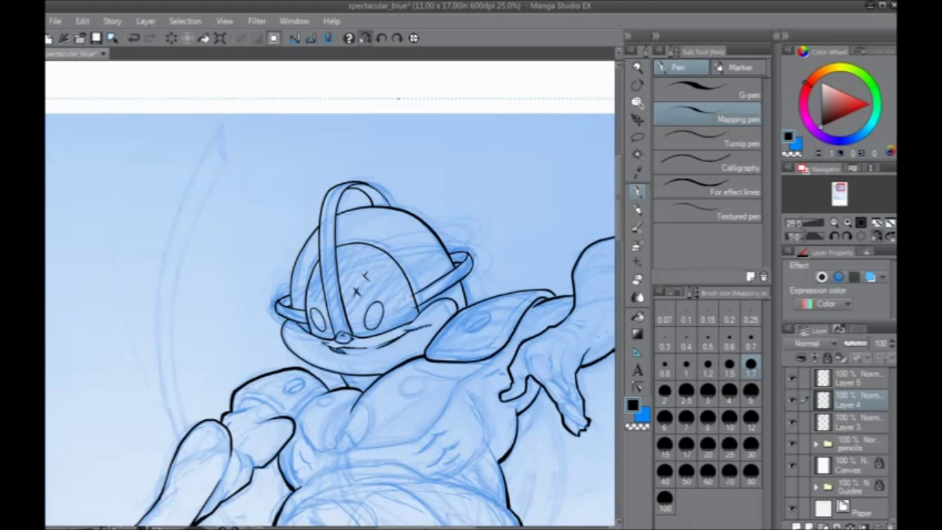
mouse_move(433, 297)
mouse_down()
mouse_move(390, 243)
mouse_move(358, 222)
mouse_move(340, 237)
mouse_move(338, 227)
mouse_move(399, 225)
mouse_up()
drag(309, 255, 311, 262)
key(ctrl+z)
key(ctrl+z)
key(ctrl+z)
Hide the side palettes and ink the short slanted outer edge of the shorts at the extended leg's hip.
drag(314, 380, 312, 251)
drag(213, 420, 242, 281)
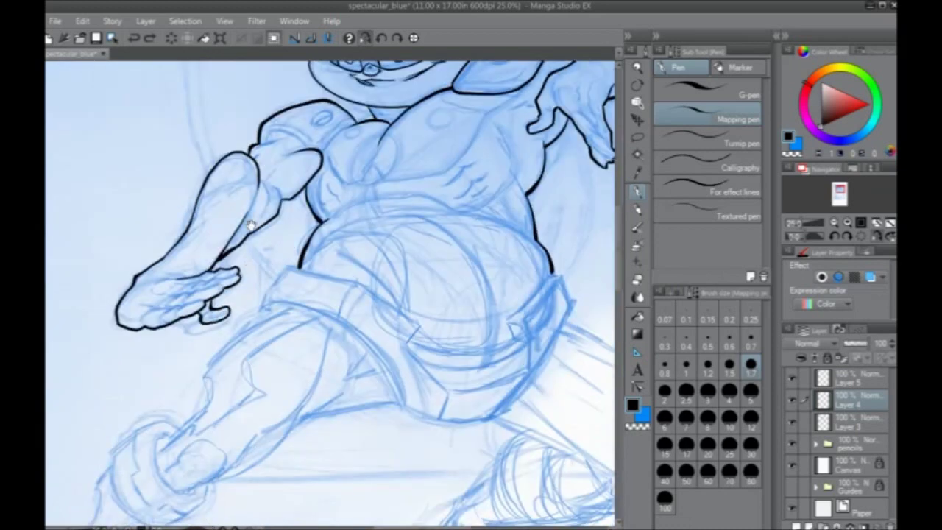
key(Tab)
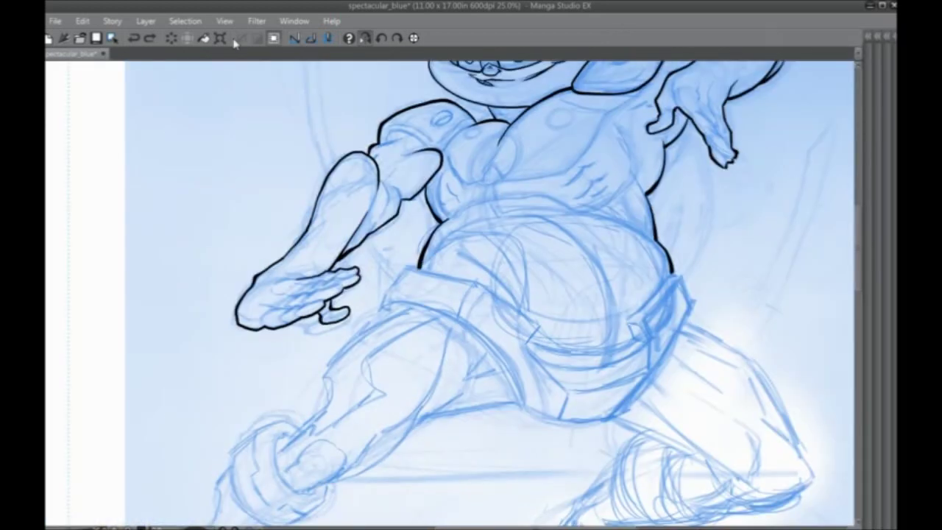
drag(388, 319, 439, 265)
drag(371, 276, 437, 255)
mouse_move(334, 397)
mouse_down()
mouse_move(406, 317)
mouse_move(424, 274)
mouse_up()
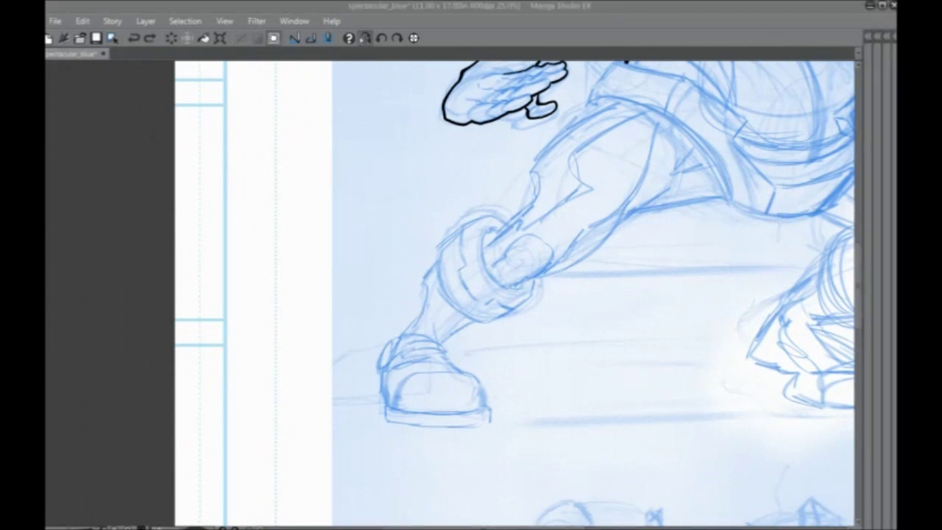
click(599, 34)
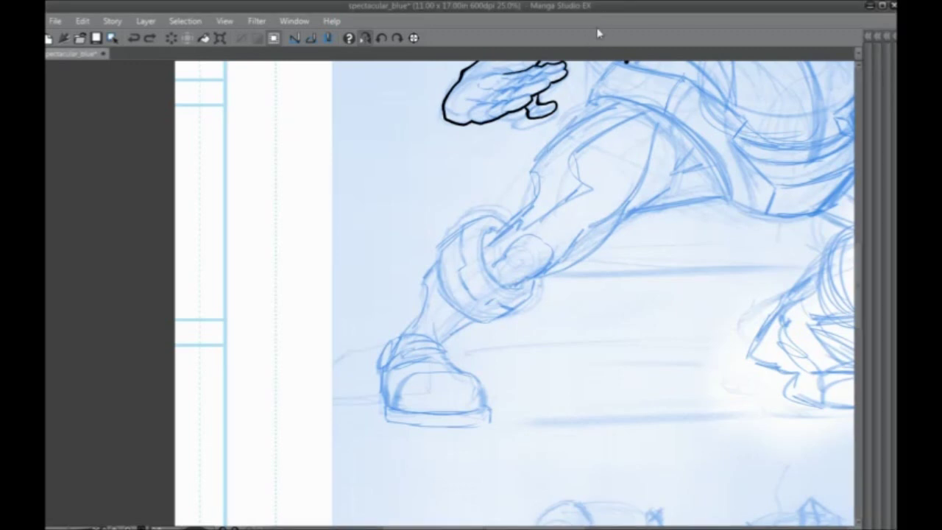
drag(532, 204, 459, 279)
mouse_move(519, 174)
mouse_down()
mouse_move(495, 228)
mouse_move(542, 218)
mouse_up()
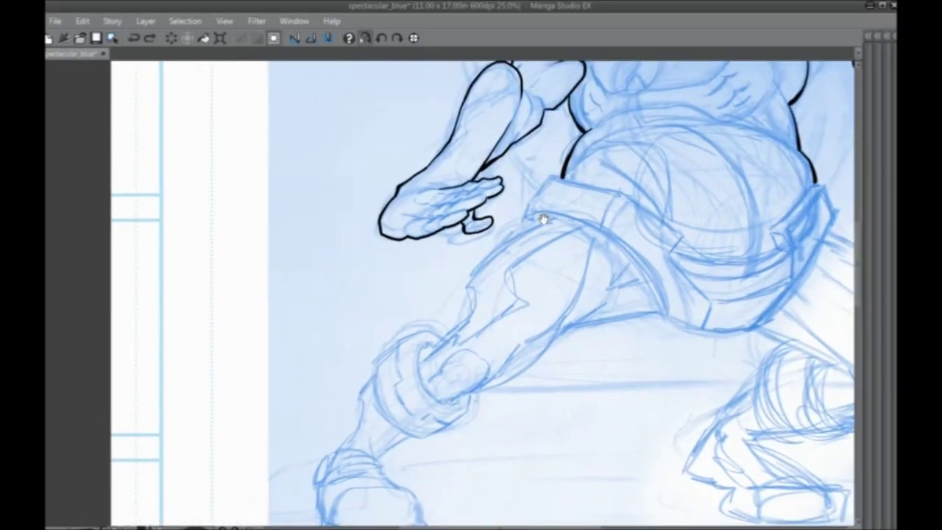
mouse_move(565, 178)
mouse_down()
mouse_move(551, 180)
mouse_move(527, 222)
mouse_up()
Ink the extended leg's outer contour from the shorts over the thigh and knee cuff down to the ankle.
drag(433, 298, 552, 237)
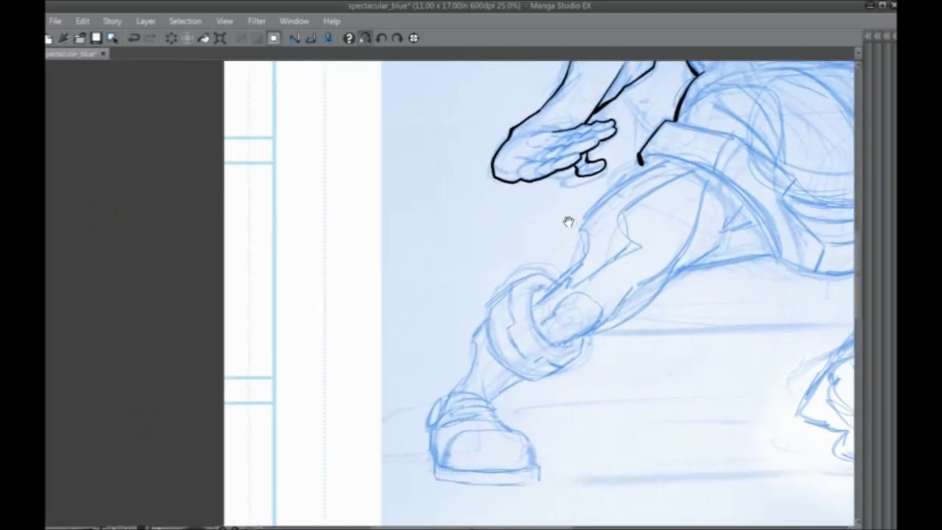
mouse_move(638, 165)
mouse_down()
mouse_move(585, 220)
mouse_move(584, 245)
mouse_move(559, 277)
mouse_up()
drag(487, 304, 544, 260)
mouse_move(615, 232)
mouse_down()
mouse_move(560, 247)
mouse_move(546, 268)
mouse_move(572, 222)
mouse_move(555, 243)
mouse_move(543, 297)
mouse_up()
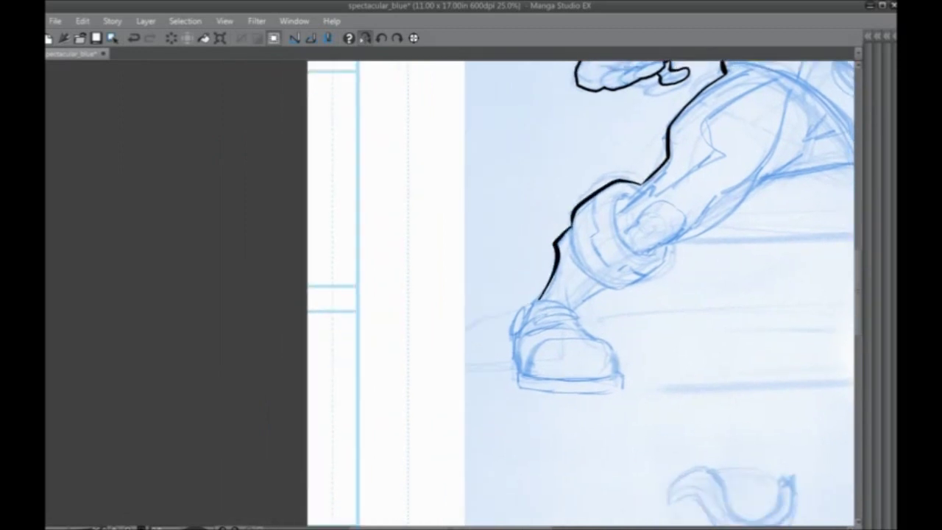
drag(491, 318, 526, 267)
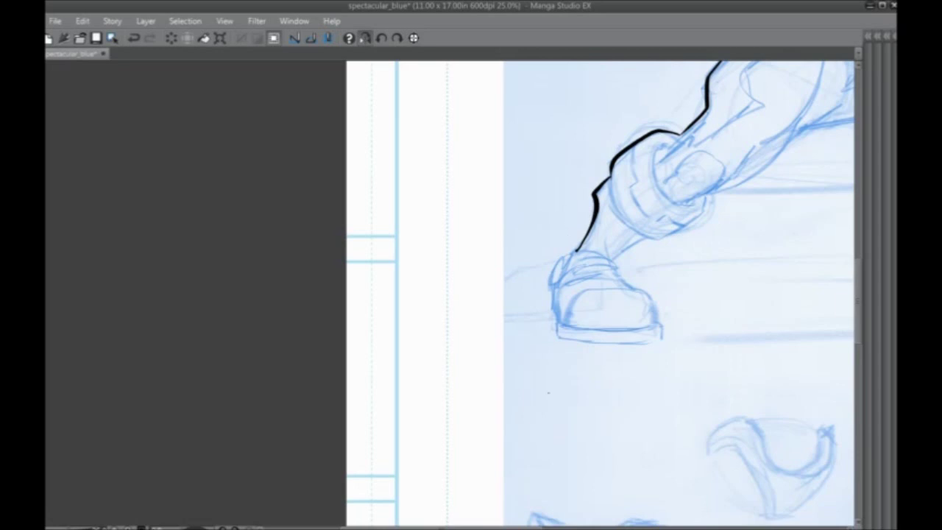
Try a curved inner line inside each of the two eyes, check it from a distance, and undo both.
drag(610, 138, 362, 472)
drag(523, 232, 436, 414)
scroll(371, 315, up, 2)
drag(610, 301, 418, 287)
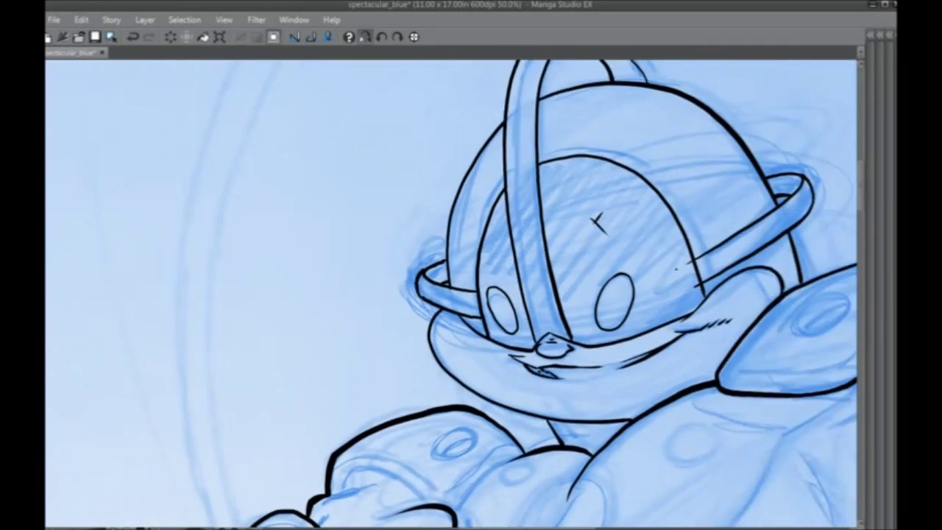
drag(515, 324, 493, 290)
mouse_move(627, 314)
mouse_down()
mouse_move(614, 320)
mouse_move(603, 285)
mouse_up()
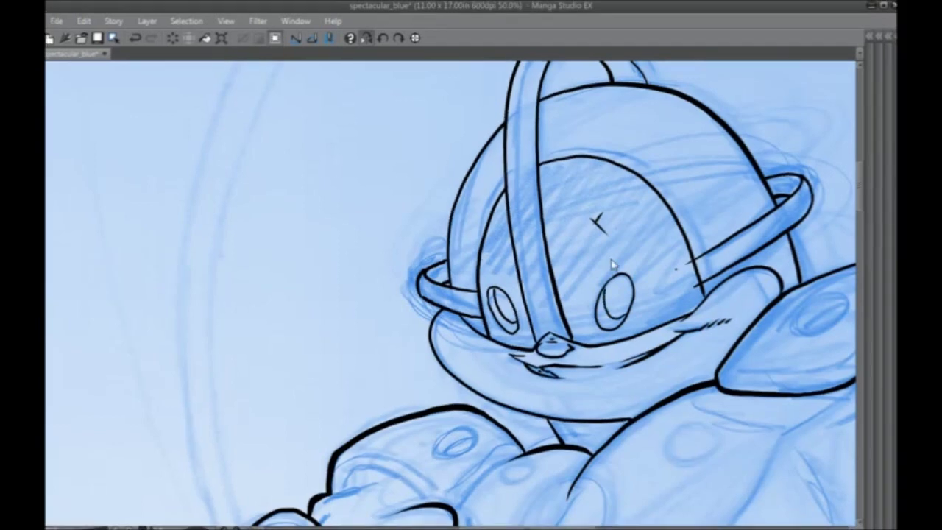
scroll(611, 259, down, 2)
drag(534, 354, 458, 299)
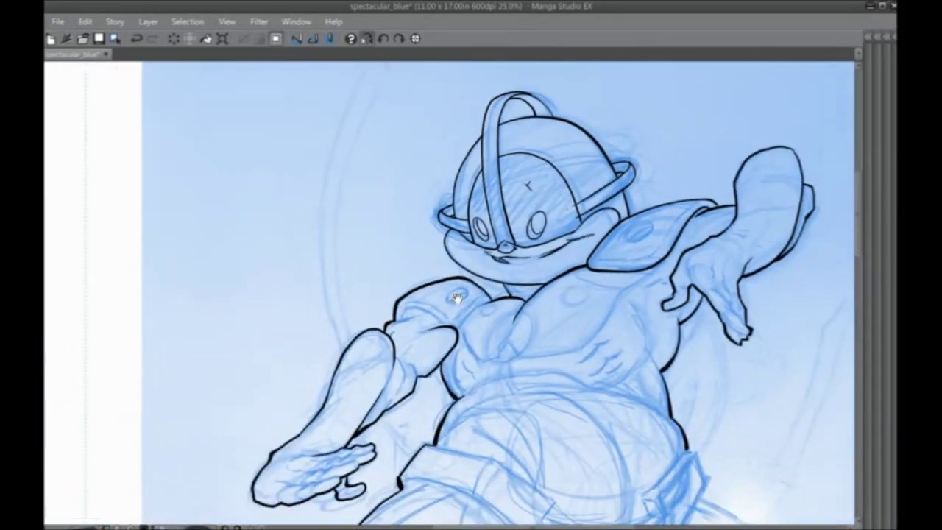
key(ctrl+z)
key(ctrl+z)
Try an outline for the toe cap of the extended leg's shoe and undo it.
drag(326, 428, 391, 324)
drag(316, 361, 342, 291)
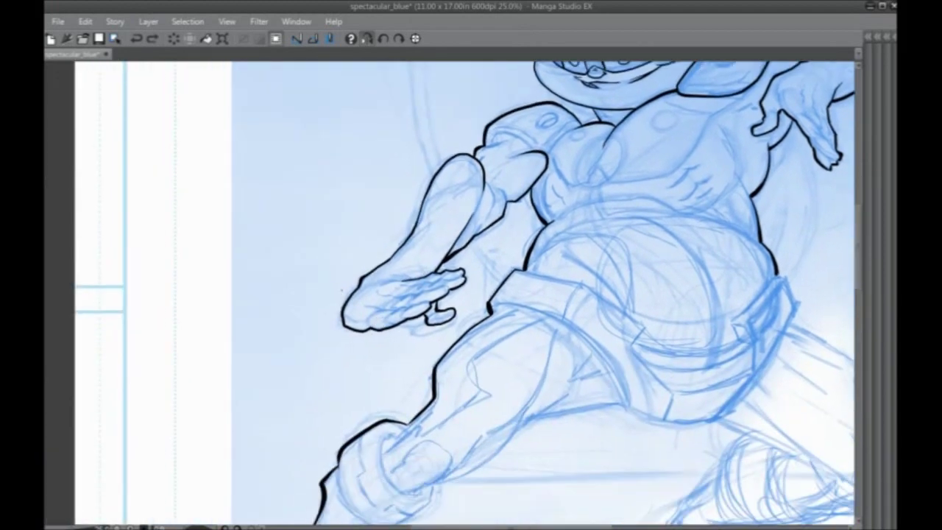
scroll(342, 290, up, 2)
drag(418, 423, 630, 110)
mouse_move(519, 350)
mouse_down()
mouse_move(548, 262)
mouse_move(528, 164)
mouse_up()
drag(468, 269, 446, 174)
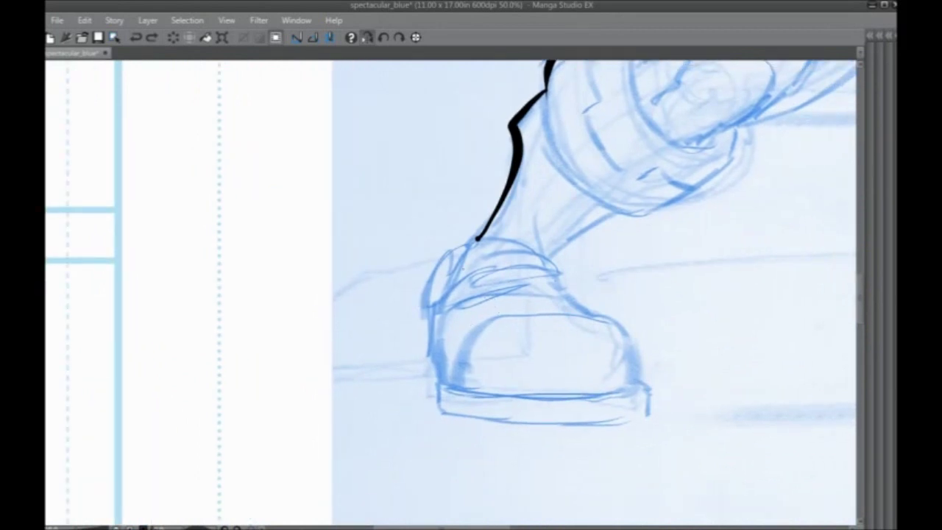
mouse_move(480, 326)
mouse_down()
mouse_move(595, 318)
mouse_move(622, 326)
mouse_move(635, 369)
mouse_move(633, 392)
mouse_move(606, 398)
mouse_move(502, 398)
mouse_move(602, 401)
mouse_move(641, 383)
mouse_up()
key(ctrl+z)
Rotate the canvas, ink the shoe's rounded toe cap and the sole's broken upper rim, and reset the rotation.
drag(193, 256, 358, 164)
mouse_move(328, 356)
mouse_down()
mouse_move(317, 305)
mouse_move(379, 331)
mouse_move(460, 419)
mouse_move(492, 446)
mouse_move(508, 443)
mouse_move(504, 454)
mouse_move(451, 418)
mouse_move(374, 325)
mouse_up()
key(ctrl+z)
key(ctrl+z)
key(ctrl+z)
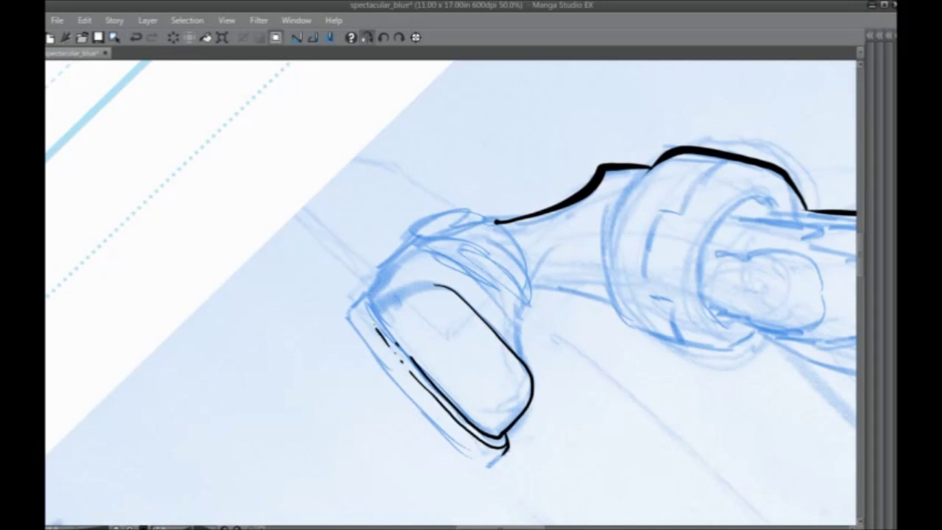
click(415, 38)
drag(349, 371, 373, 365)
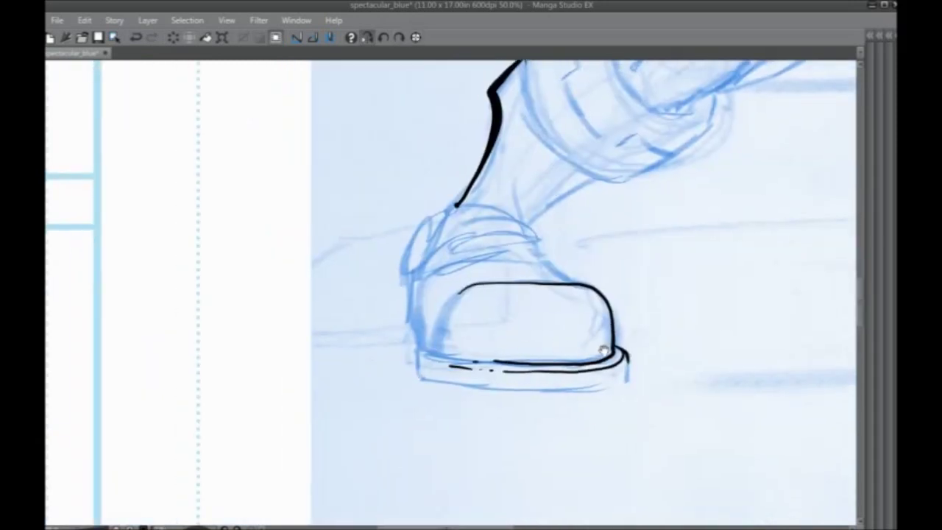
Ink the shoe sole's bottom edge around to the heel and close the rear side of the toe cap.
mouse_move(627, 351)
mouse_down()
mouse_move(623, 377)
mouse_move(601, 387)
mouse_move(421, 380)
mouse_up()
drag(353, 358, 358, 343)
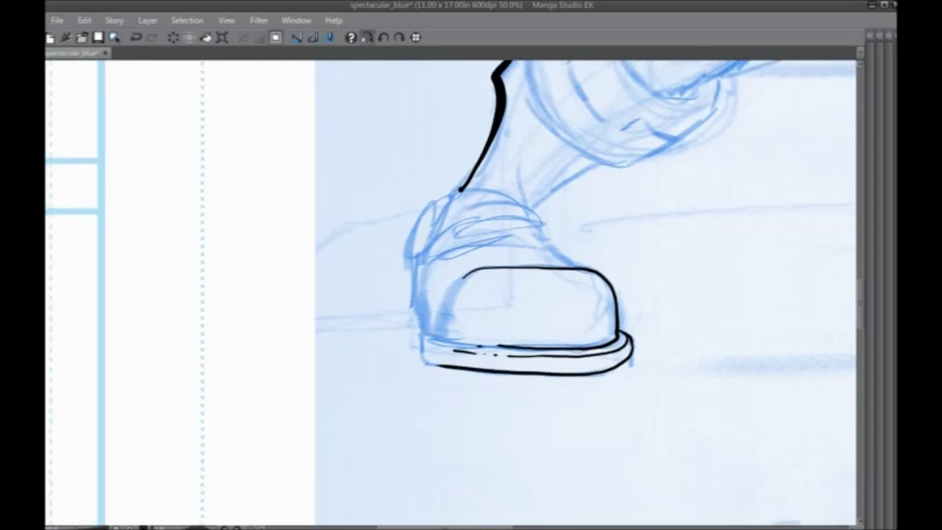
mouse_move(439, 365)
mouse_down()
mouse_move(419, 353)
mouse_move(415, 298)
mouse_up()
drag(461, 278, 454, 344)
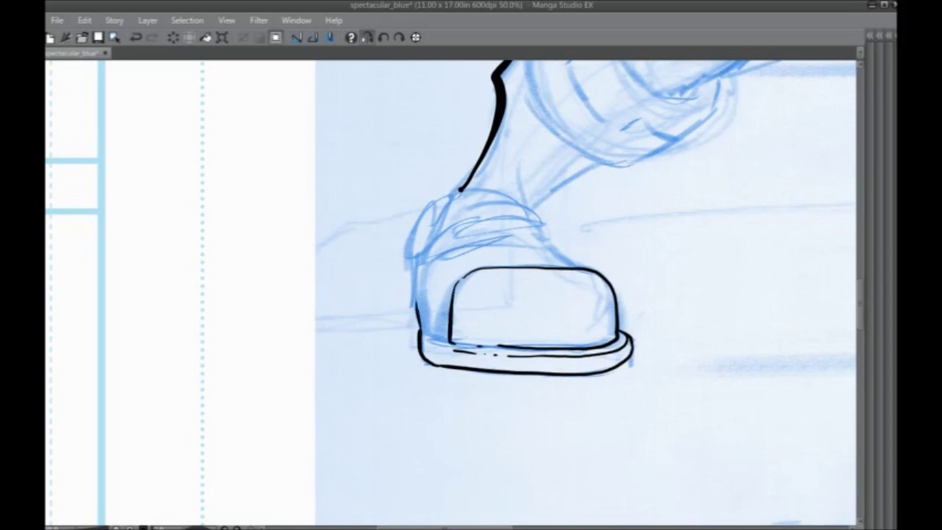
Ink the shoe's instep, the banded ankle collar and the contour down the back of the heel.
mouse_move(580, 268)
mouse_down()
mouse_move(534, 225)
mouse_move(482, 225)
mouse_move(440, 239)
mouse_move(421, 262)
mouse_move(438, 208)
mouse_move(486, 195)
mouse_move(532, 203)
mouse_move(551, 241)
mouse_up()
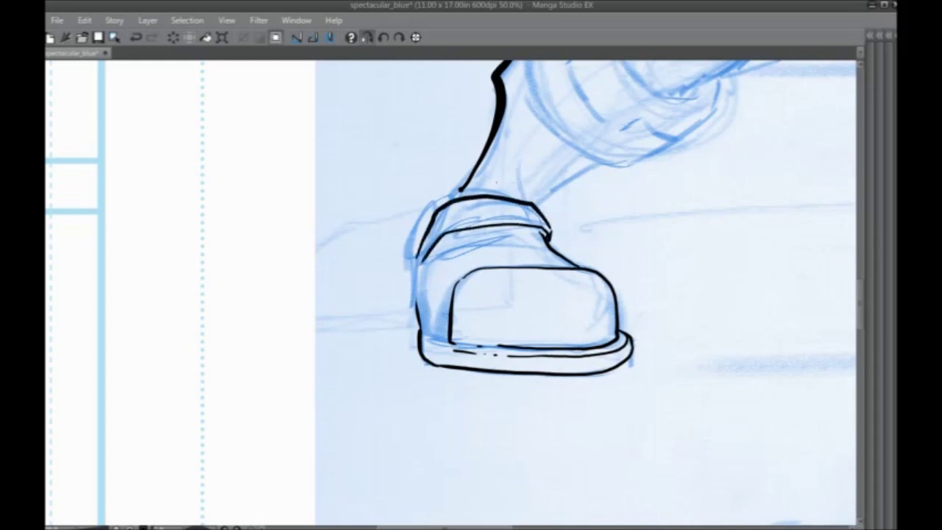
mouse_move(459, 189)
mouse_down()
mouse_move(412, 231)
mouse_move(408, 257)
mouse_up()
mouse_move(429, 222)
mouse_down()
mouse_move(410, 264)
mouse_move(412, 301)
mouse_move(324, 397)
mouse_up()
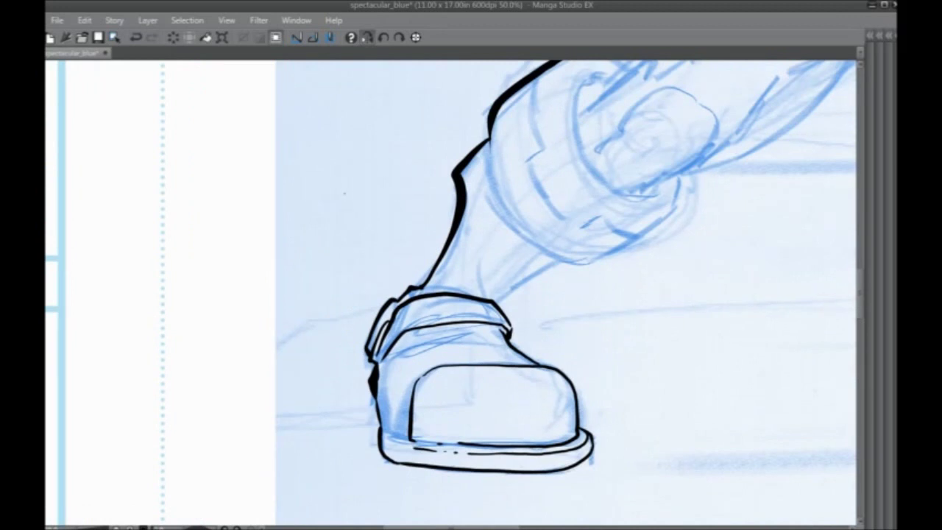
Ink the underside of the extended leg from the ankle along the knee cuff and onto the lower thigh.
mouse_move(398, 260)
mouse_down()
mouse_move(279, 308)
mouse_move(269, 340)
mouse_up()
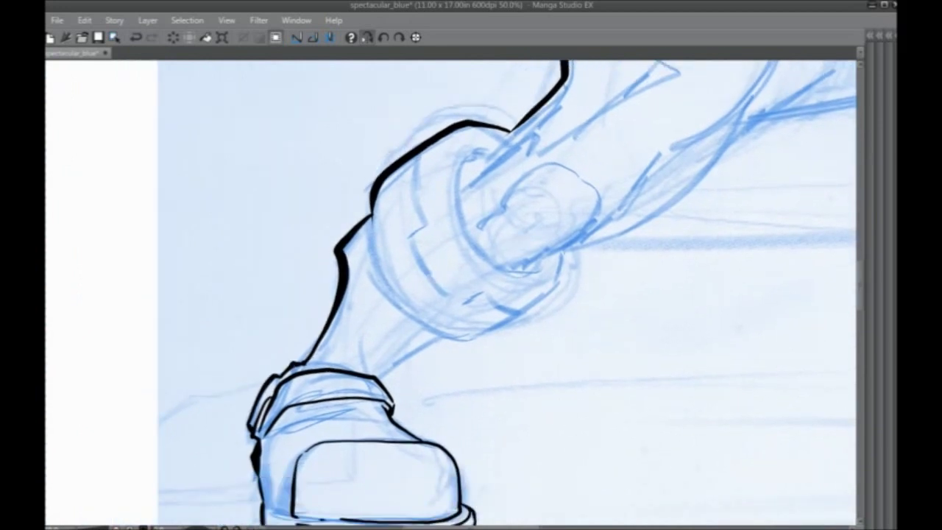
mouse_move(566, 252)
mouse_down()
mouse_move(552, 293)
mouse_move(497, 331)
mouse_move(423, 345)
mouse_up()
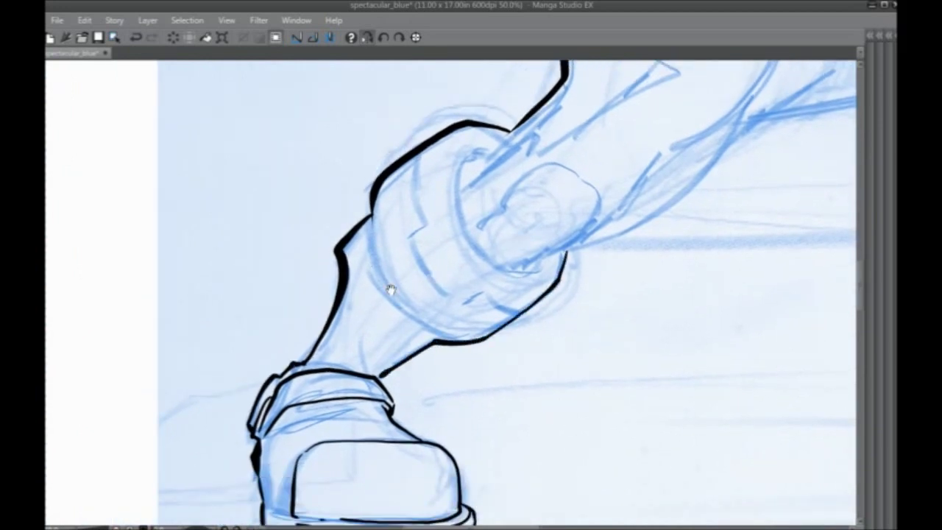
drag(364, 326, 296, 404)
drag(448, 294, 342, 398)
mouse_move(566, 276)
mouse_down()
mouse_move(599, 229)
mouse_move(637, 251)
mouse_move(533, 338)
mouse_move(462, 381)
mouse_move(429, 386)
mouse_up()
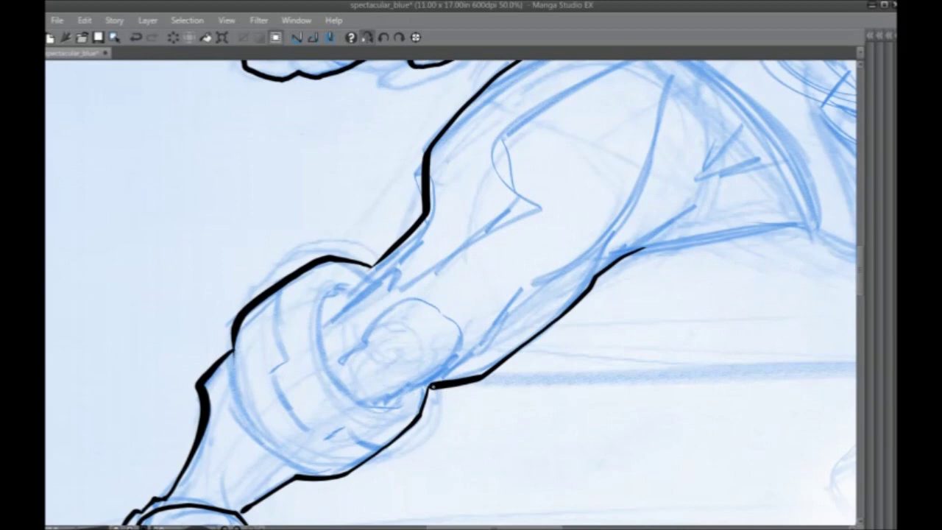
Continue the extended thigh's underside to the shorts and ink the curved bottom edge of the shorts.
drag(461, 267, 289, 404)
drag(373, 305, 299, 242)
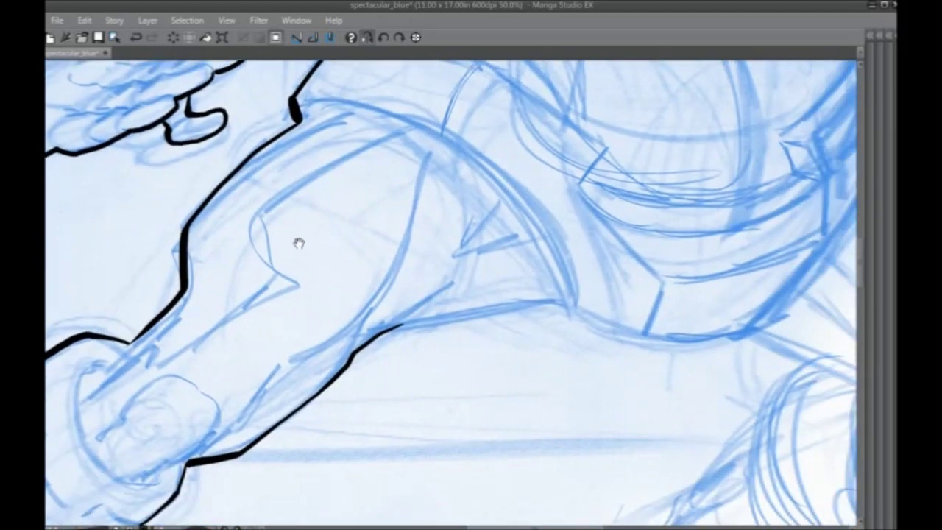
drag(401, 324, 566, 302)
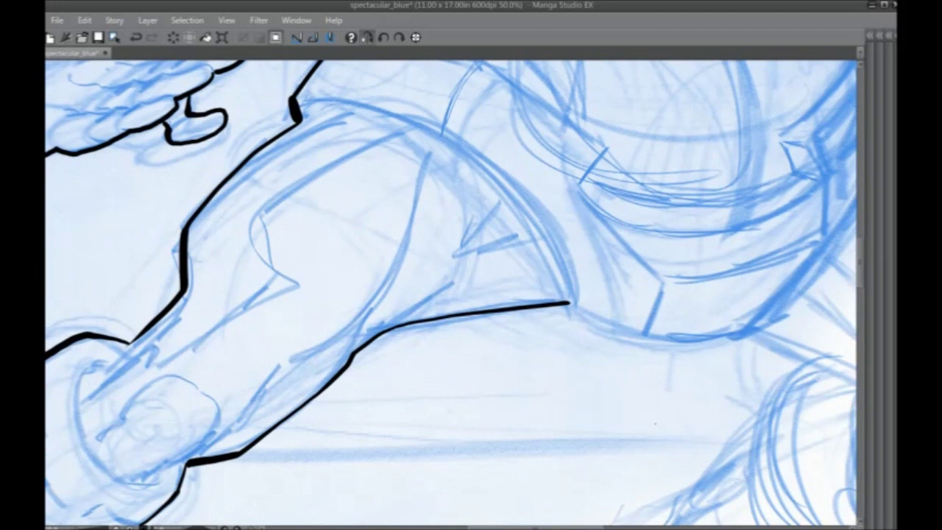
drag(479, 317, 306, 336)
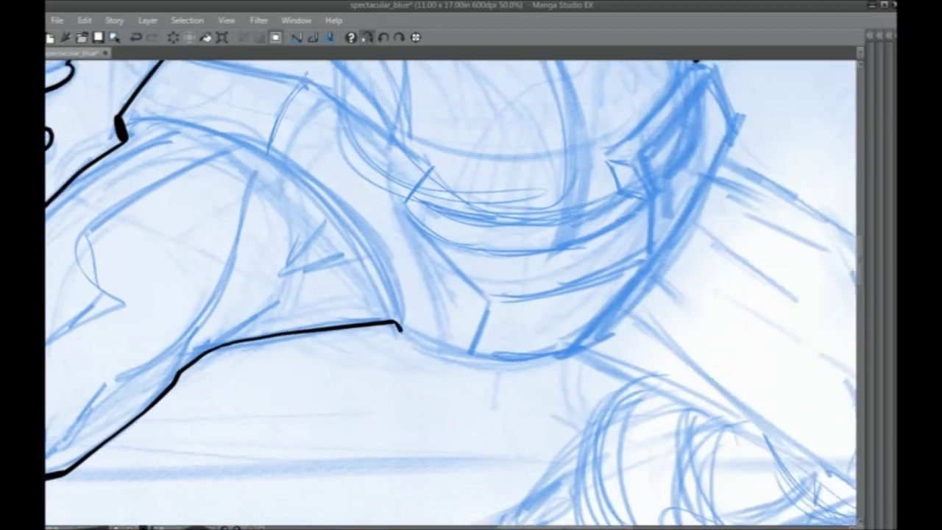
mouse_move(403, 333)
mouse_down()
mouse_move(484, 359)
mouse_move(577, 355)
mouse_up()
Ink the bent leg's thigh along its lower and upper contours, and the angled side edge of the shorts between them.
mouse_move(528, 384)
mouse_down()
mouse_move(289, 292)
mouse_move(297, 276)
mouse_up()
drag(344, 248, 542, 340)
mouse_move(409, 66)
mouse_down()
mouse_move(427, 243)
mouse_move(448, 306)
mouse_up()
mouse_move(505, 193)
mouse_down()
mouse_move(528, 198)
mouse_move(550, 254)
mouse_up()
mouse_move(551, 254)
mouse_down()
mouse_move(587, 181)
mouse_move(519, 309)
mouse_up()
mouse_move(580, 290)
mouse_down()
mouse_move(487, 264)
mouse_move(427, 182)
mouse_move(400, 203)
mouse_up()
mouse_move(394, 128)
mouse_down()
mouse_move(544, 226)
mouse_move(587, 296)
mouse_move(622, 400)
mouse_up()
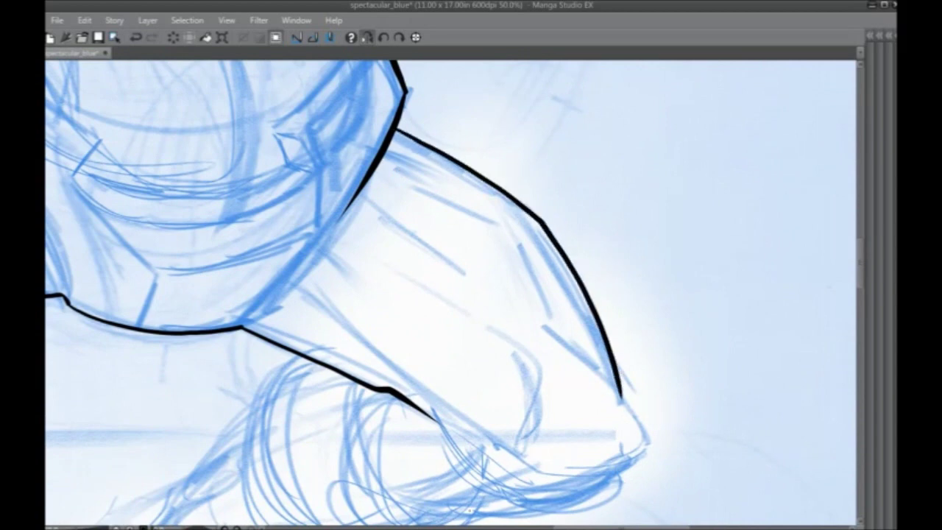
Ink the bent leg's pointed knee from the end of the thigh contour around to its underside, redoing the first stroke.
key(ctrl+minus)
drag(339, 446, 388, 217)
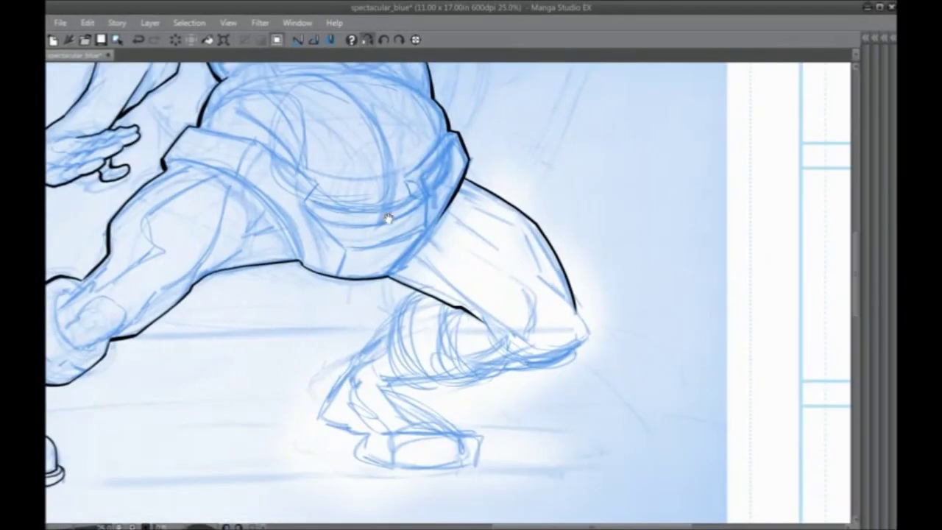
ctrl+click(389, 219)
drag(418, 260, 387, 193)
ctrl+click(387, 193)
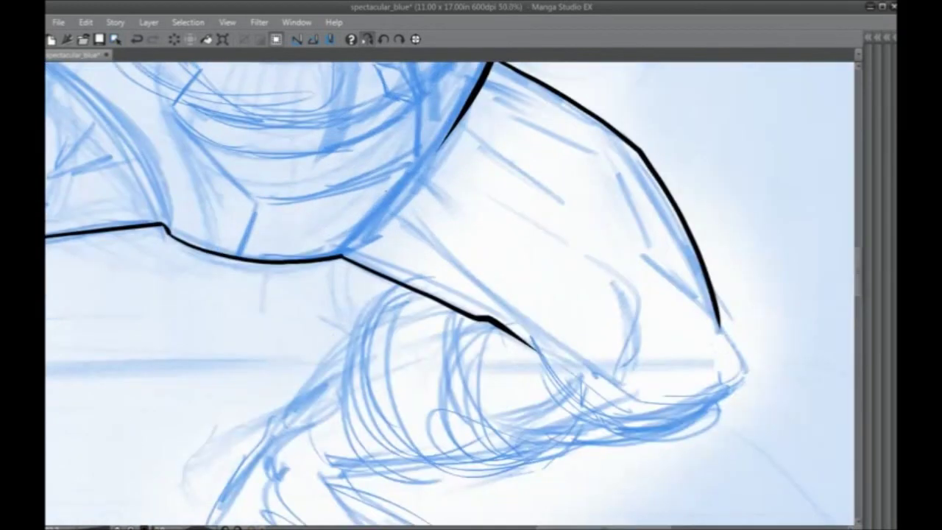
drag(528, 329, 487, 256)
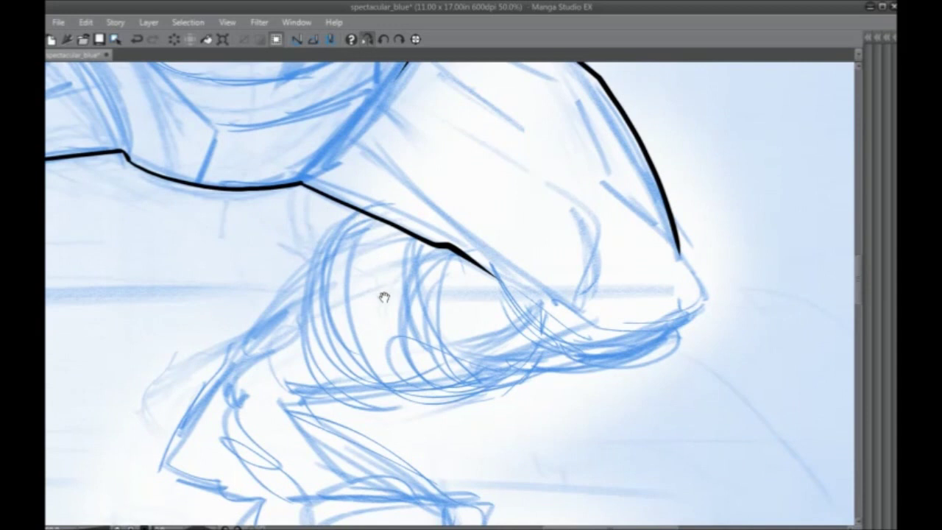
drag(382, 297, 406, 250)
mouse_move(701, 207)
mouse_down()
mouse_move(721, 245)
mouse_move(716, 262)
mouse_move(664, 293)
mouse_up()
key(ctrl+z)
mouse_move(726, 249)
mouse_down()
mouse_move(661, 299)
mouse_move(570, 312)
mouse_up()
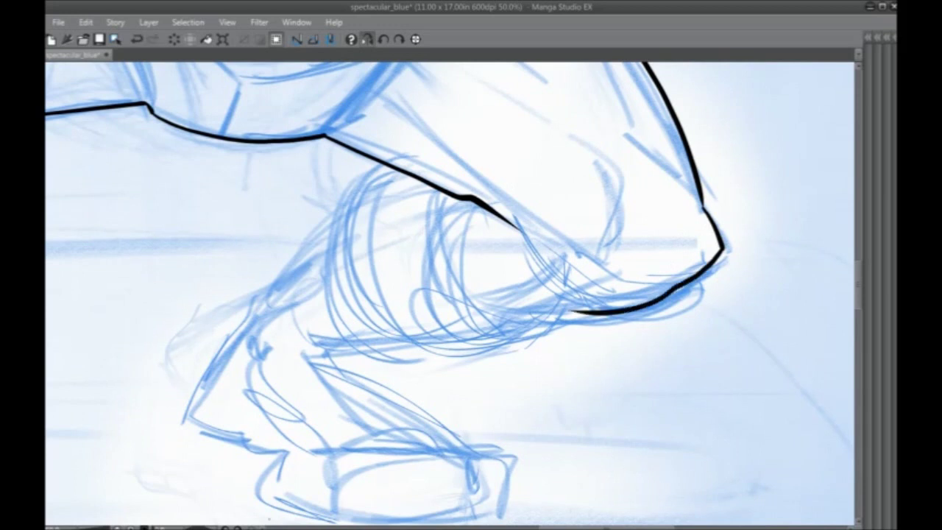
drag(257, 435, 338, 316)
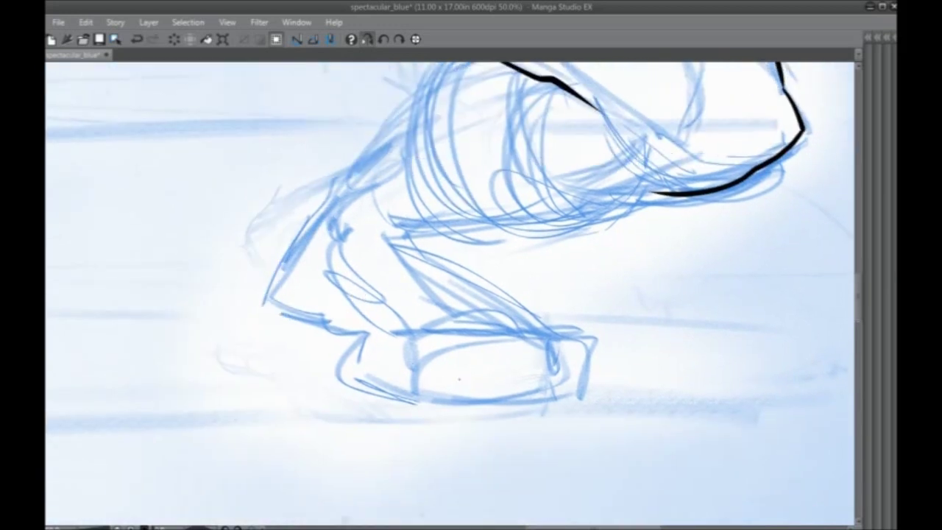
mouse_move(112, 410)
mouse_down()
mouse_move(519, 404)
mouse_move(254, 389)
mouse_move(231, 407)
mouse_up()
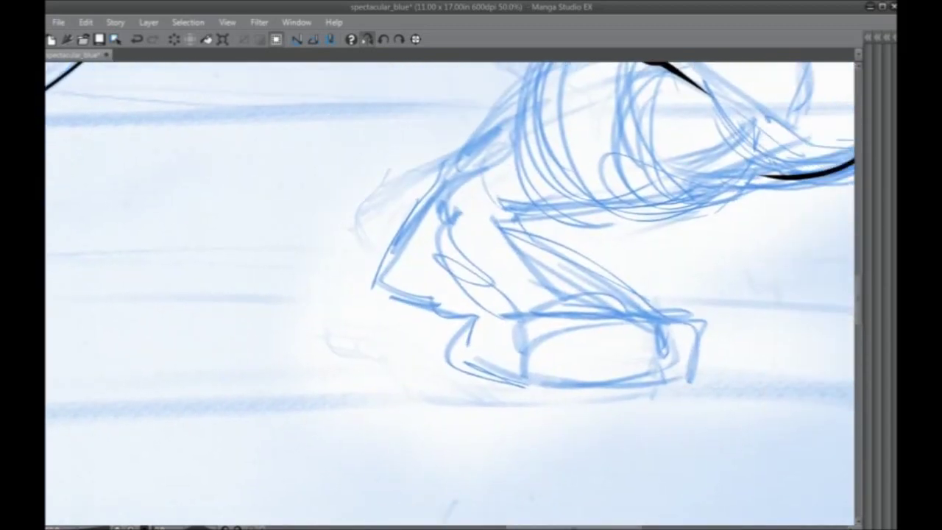
Ink the rounded toe cap of the bent leg's shoe and the curved sole edge beneath it.
mouse_move(583, 280)
mouse_down()
mouse_move(671, 304)
mouse_move(686, 317)
mouse_move(689, 354)
mouse_move(647, 374)
mouse_move(531, 379)
mouse_up()
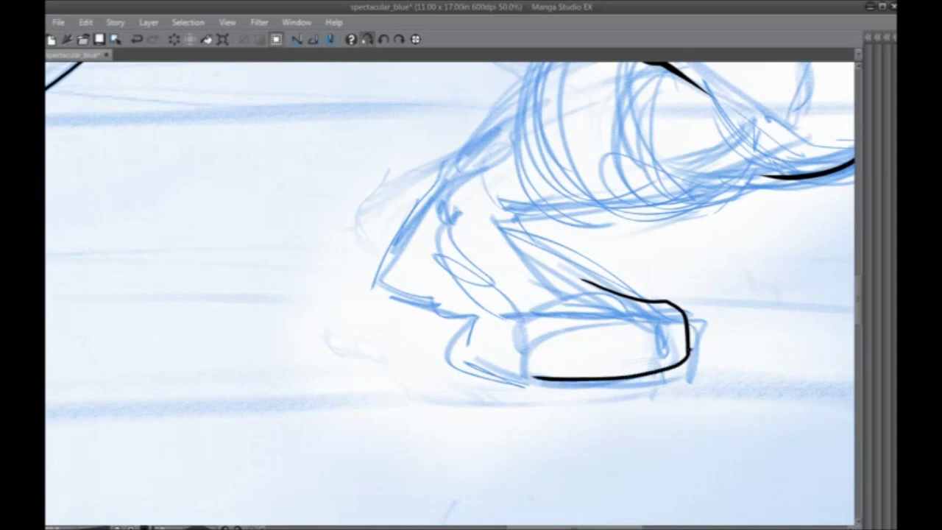
mouse_move(693, 365)
mouse_down()
mouse_move(613, 395)
mouse_move(526, 393)
mouse_up()
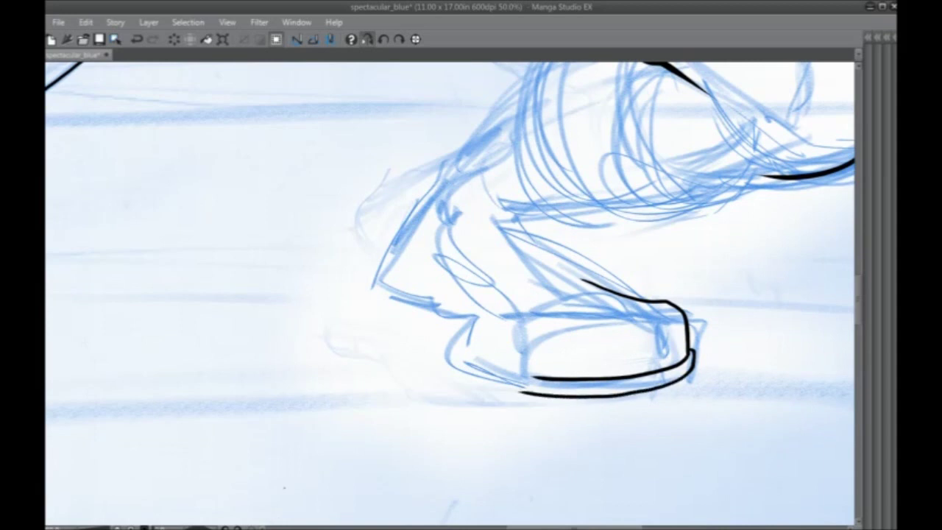
mouse_move(653, 304)
mouse_down()
mouse_move(519, 324)
mouse_move(520, 376)
mouse_up()
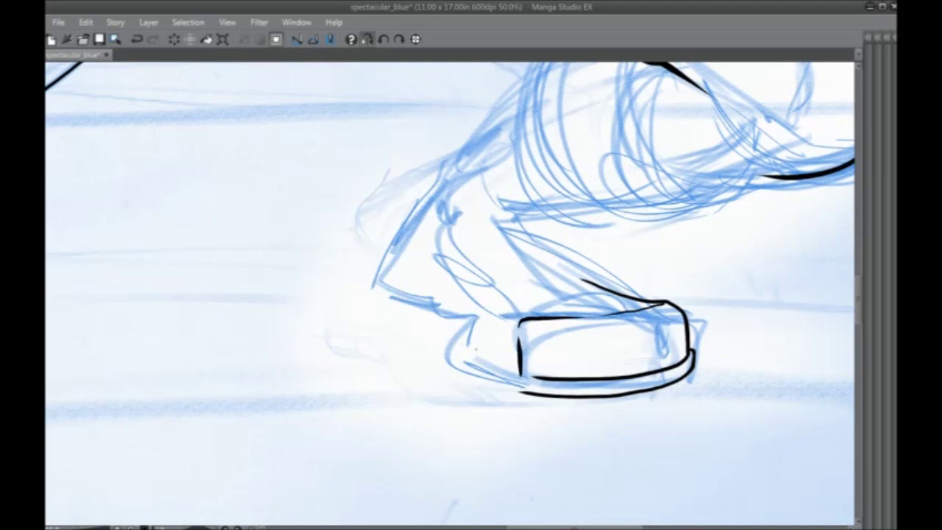
Ink the shoe's side edges running back from the toe cap and its curved top contour, redoing the top line once.
drag(534, 378, 508, 373)
drag(511, 374, 431, 305)
mouse_move(518, 316)
mouse_down()
mouse_move(454, 282)
mouse_move(428, 287)
mouse_move(445, 330)
mouse_move(446, 307)
mouse_up()
key(e)
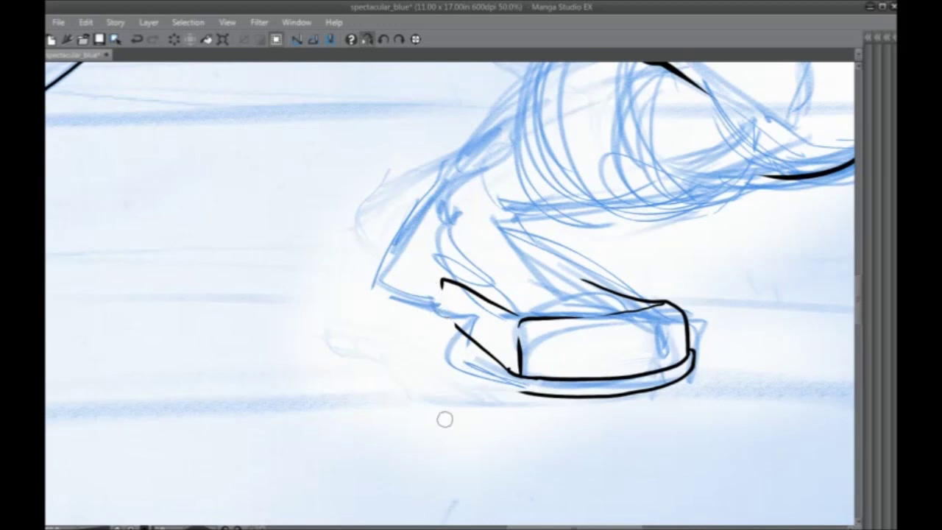
drag(577, 277, 465, 279)
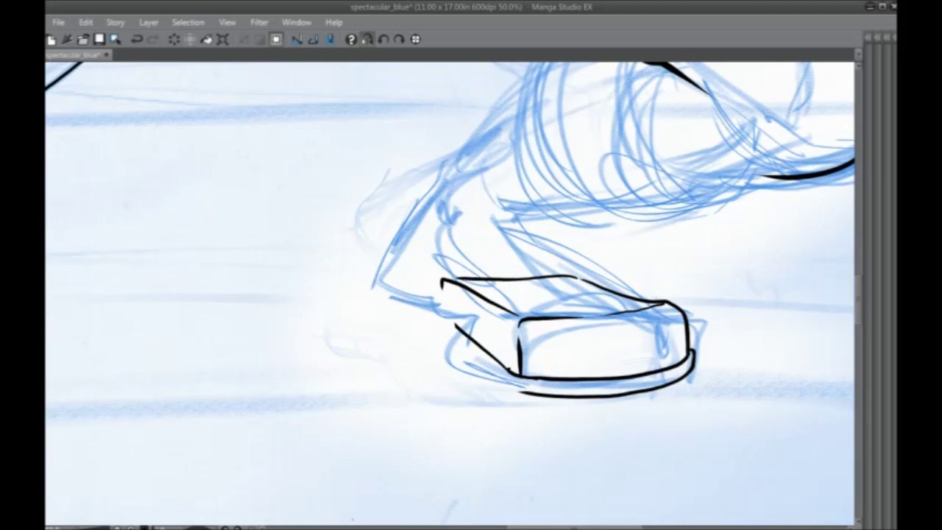
key(ctrl+z)
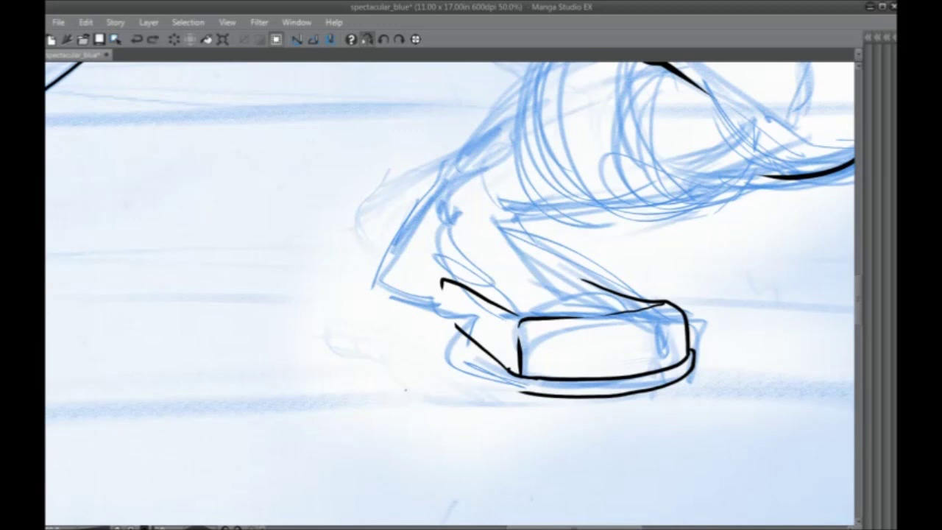
mouse_move(443, 277)
mouse_down()
mouse_move(485, 268)
mouse_move(577, 275)
mouse_up()
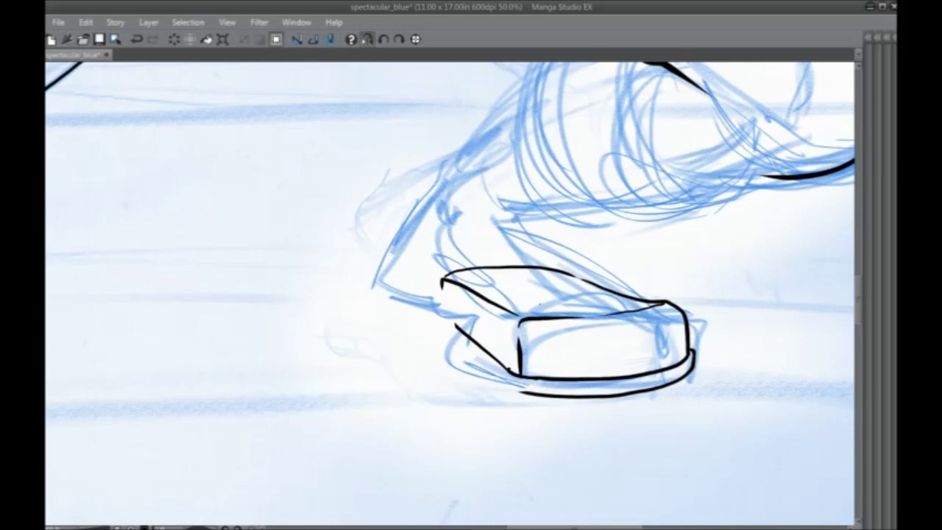
Ink the bent leg's cuff below the knee, with its curved outer edge under the thigh and its underside back to the knee.
mouse_move(546, 262)
mouse_down()
mouse_move(356, 390)
mouse_move(346, 288)
mouse_move(416, 304)
mouse_up()
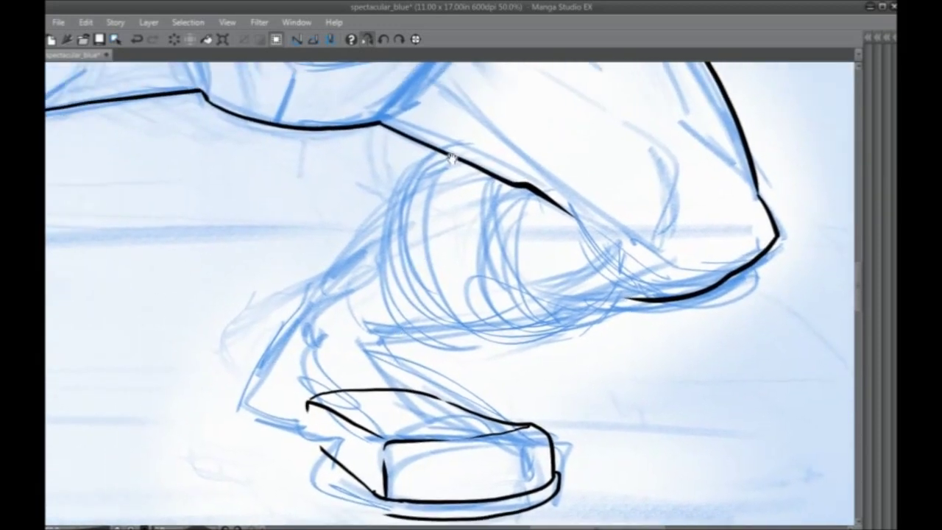
mouse_move(439, 150)
mouse_down()
mouse_move(400, 177)
mouse_move(385, 225)
mouse_up()
mouse_move(633, 291)
mouse_down()
mouse_move(671, 268)
mouse_move(646, 300)
mouse_move(568, 316)
mouse_move(499, 309)
mouse_up()
drag(356, 308, 462, 273)
drag(607, 272, 529, 283)
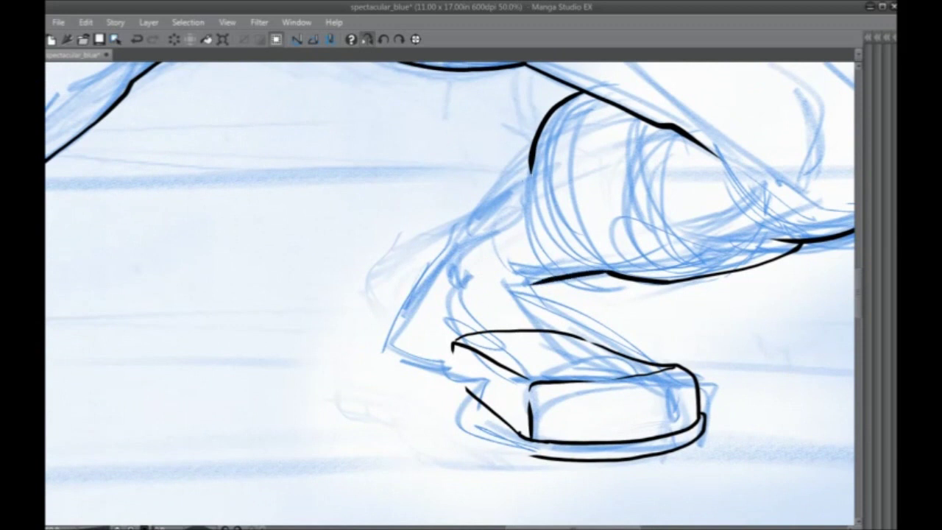
Ink the bent leg's lower contours from the cuff down over the ankle to the heel and the top of the shoe.
drag(531, 174, 483, 232)
mouse_move(484, 229)
mouse_down()
mouse_move(443, 265)
mouse_move(448, 289)
mouse_up()
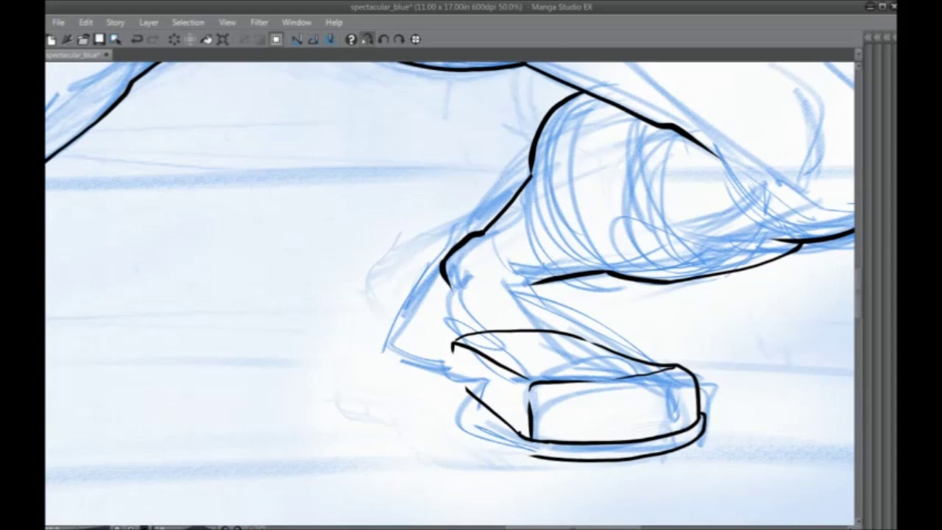
drag(588, 339, 533, 284)
mouse_move(442, 274)
mouse_down()
mouse_move(414, 316)
mouse_move(435, 351)
mouse_move(431, 343)
mouse_move(447, 352)
mouse_move(462, 382)
mouse_up()
Clean up the bent leg's shoe by erasing its inner lines and inking the heel, the sole and the toe cap's top edge.
scroll(551, 465, down, 4)
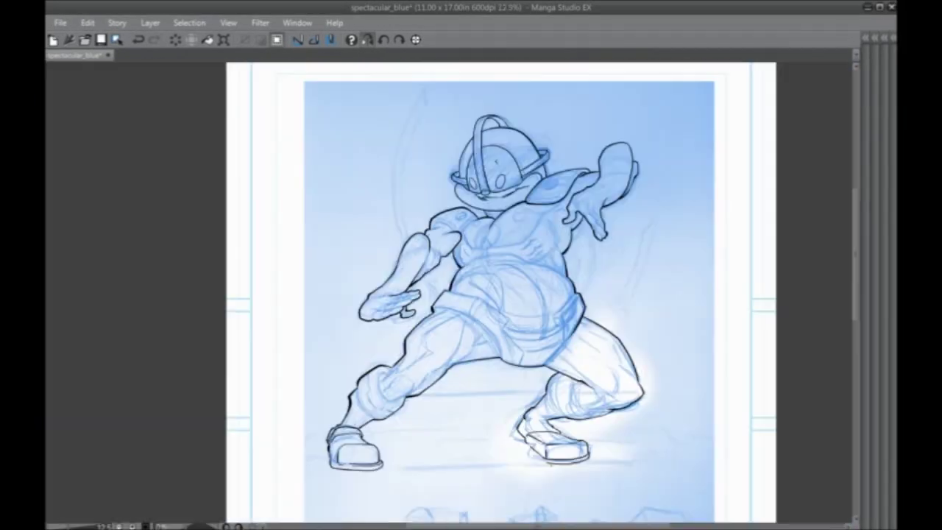
scroll(550, 465, up, 2)
scroll(552, 466, up, 2)
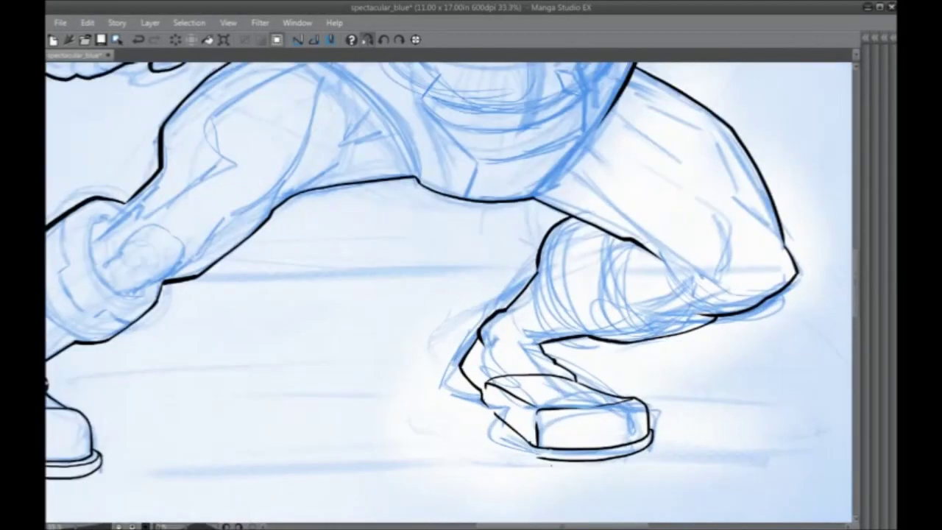
mouse_move(478, 325)
mouse_down()
mouse_move(487, 331)
mouse_move(409, 329)
mouse_move(408, 343)
mouse_move(492, 357)
mouse_move(536, 352)
mouse_move(517, 355)
mouse_up()
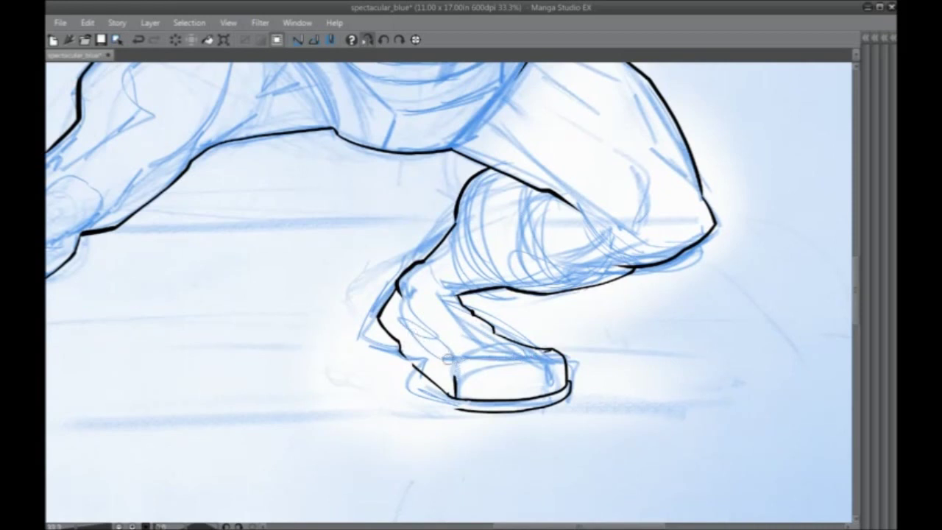
mouse_move(378, 326)
mouse_down()
mouse_move(417, 367)
mouse_move(376, 300)
mouse_move(396, 306)
mouse_move(428, 268)
mouse_move(425, 302)
mouse_move(491, 339)
mouse_move(544, 396)
mouse_move(511, 397)
mouse_move(483, 350)
mouse_move(434, 333)
mouse_move(418, 298)
mouse_move(433, 321)
mouse_move(488, 343)
mouse_up()
scroll(376, 299, up, 1)
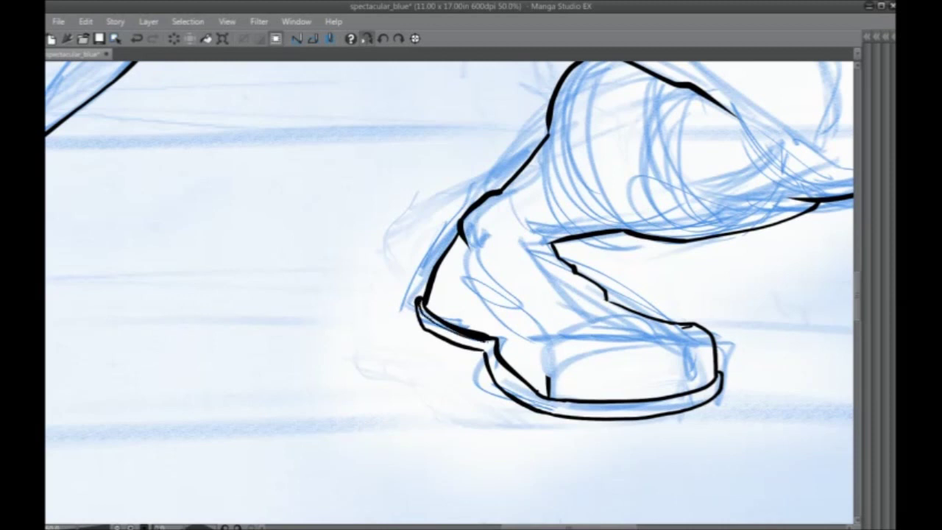
mouse_move(693, 324)
mouse_down()
mouse_move(602, 334)
mouse_move(549, 353)
mouse_up()
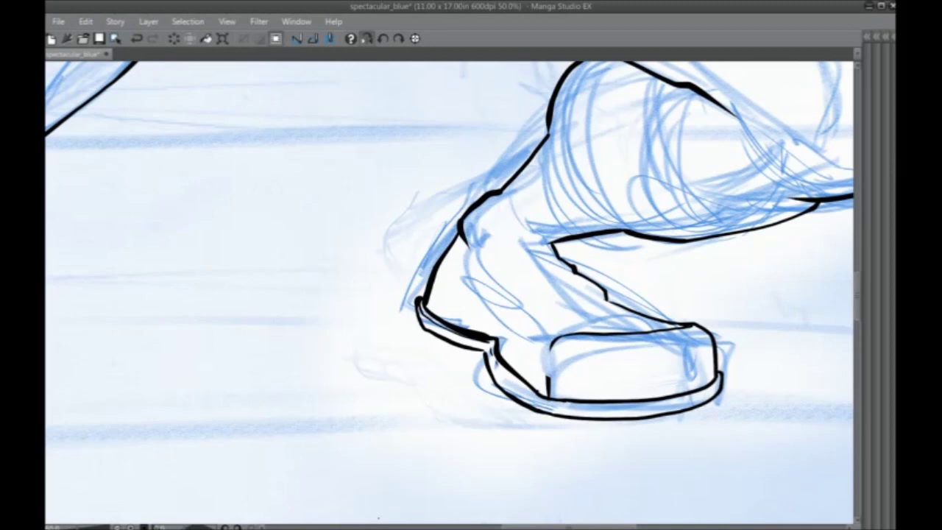
Bring back the palettes, hide the ink layers Layer 3, Layer 4 and Layer 5, and select the pencils folder.
scroll(380, 519, down, 1)
scroll(380, 518, down, 3)
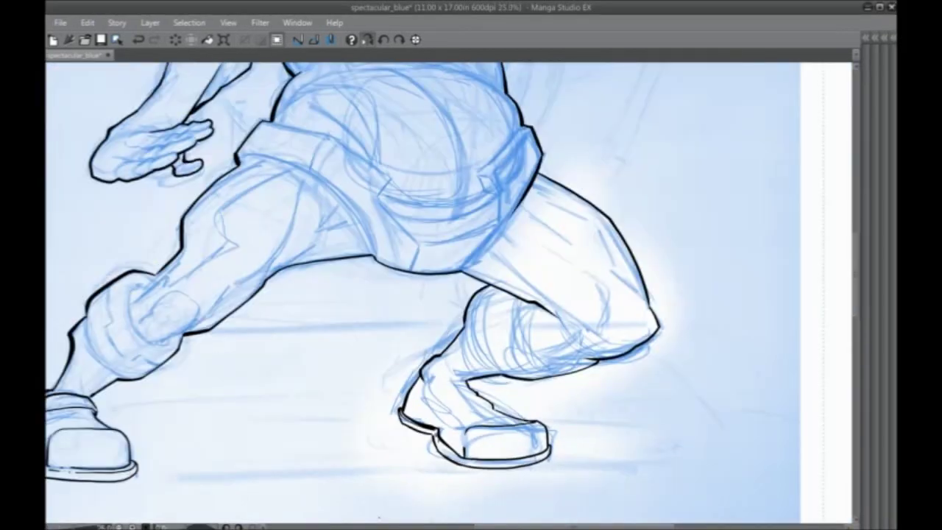
key(Tab)
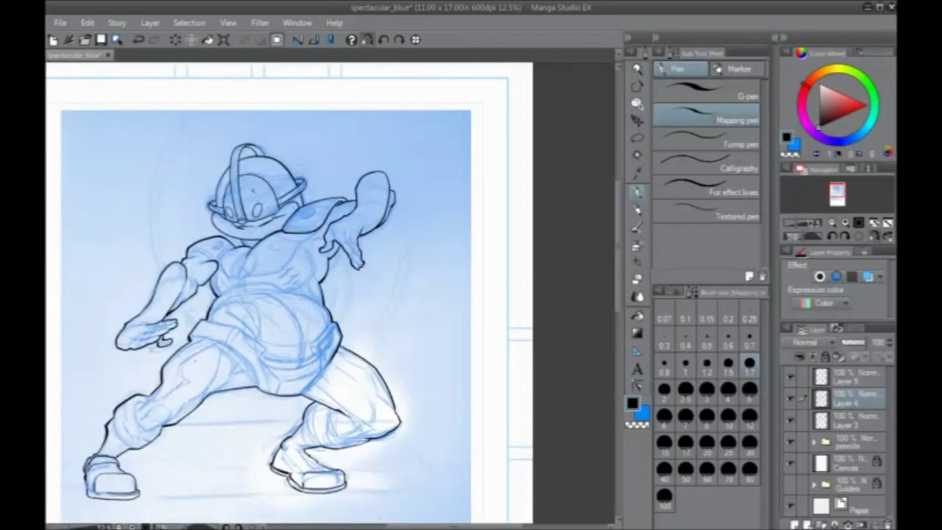
click(790, 419)
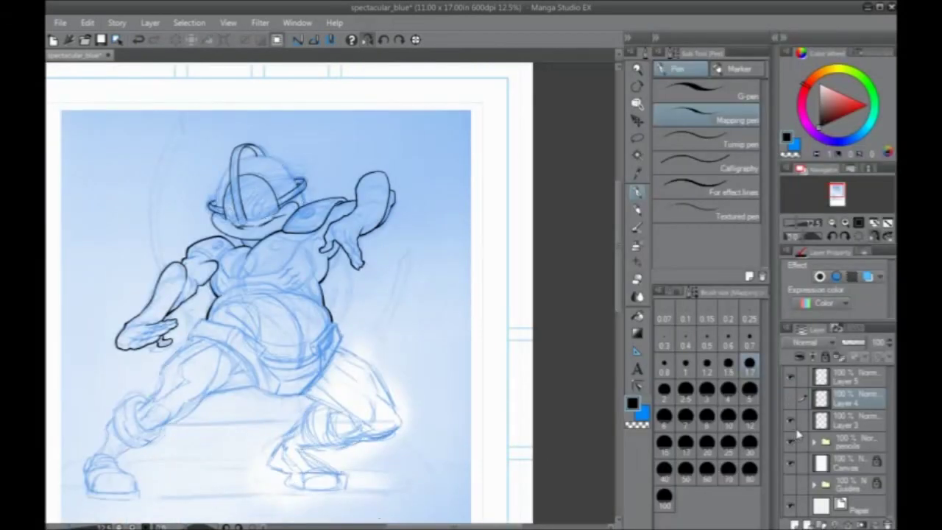
click(790, 378)
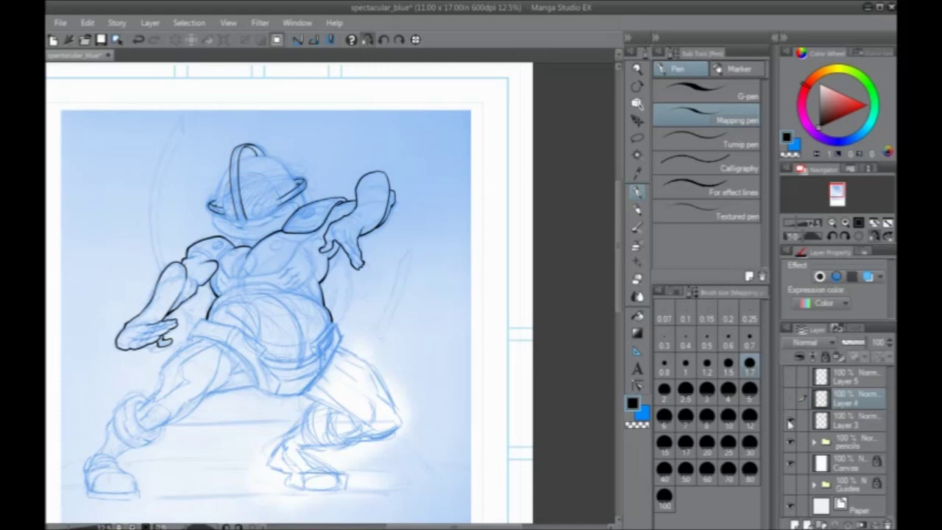
click(790, 423)
click(846, 441)
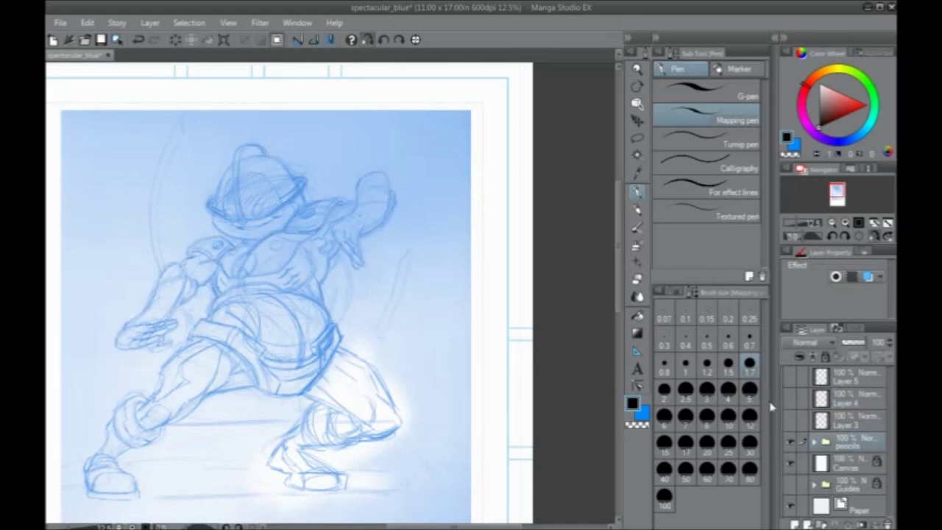
drag(234, 371, 271, 344)
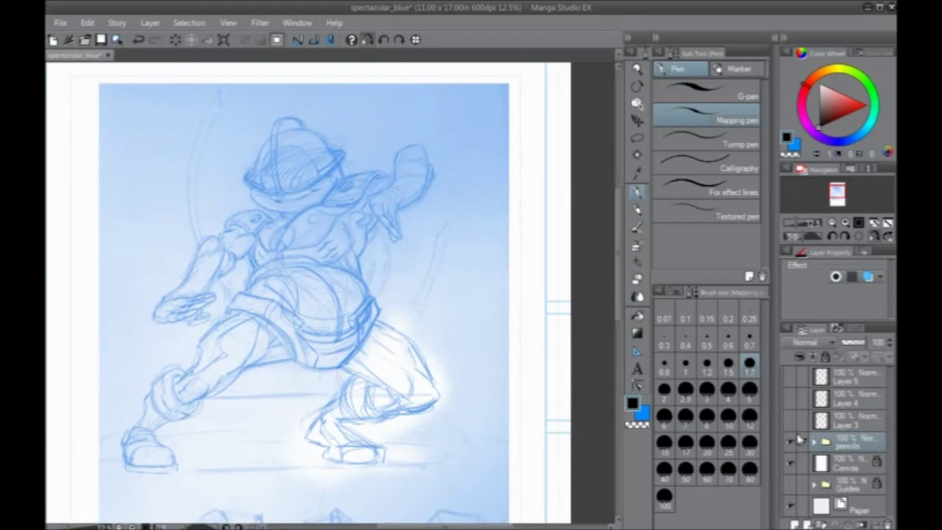
Expand the pencils folder and turn off the layer color effect on its individual sketch layers, including Layer 2 and Layer 1.
click(814, 442)
click(854, 463)
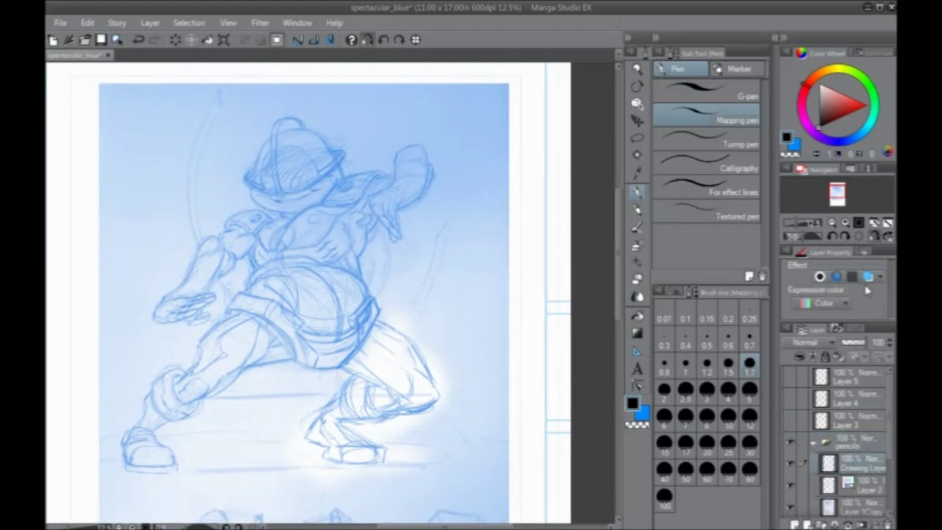
click(867, 479)
click(867, 278)
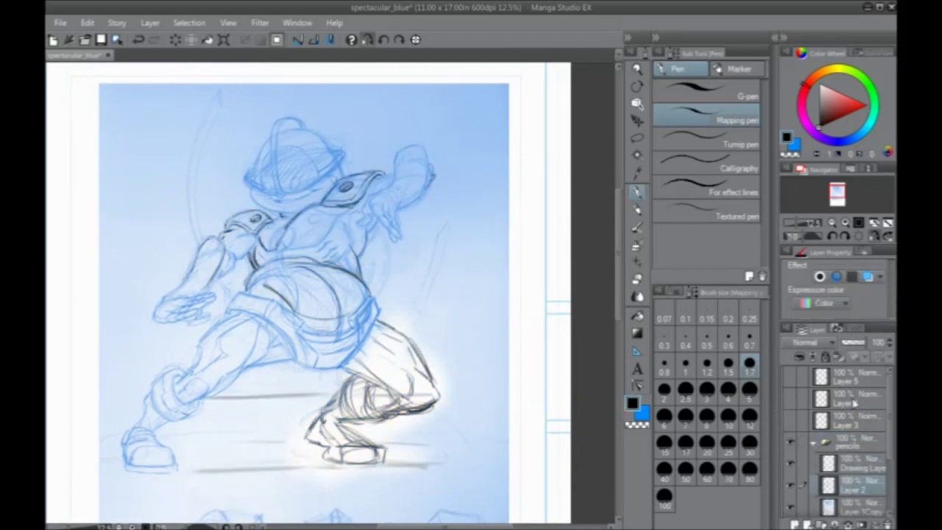
scroll(889, 427, down, 3)
click(861, 450)
click(868, 276)
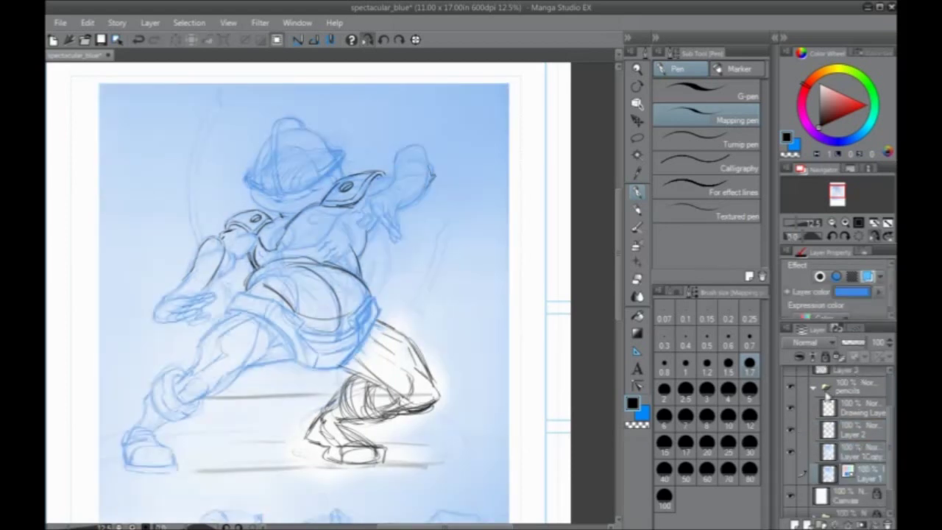
click(868, 277)
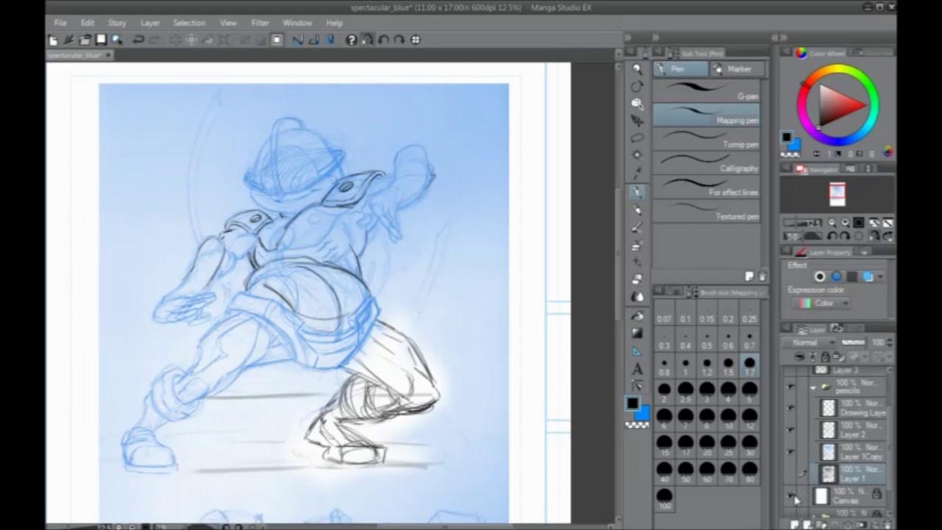
click(850, 452)
click(869, 278)
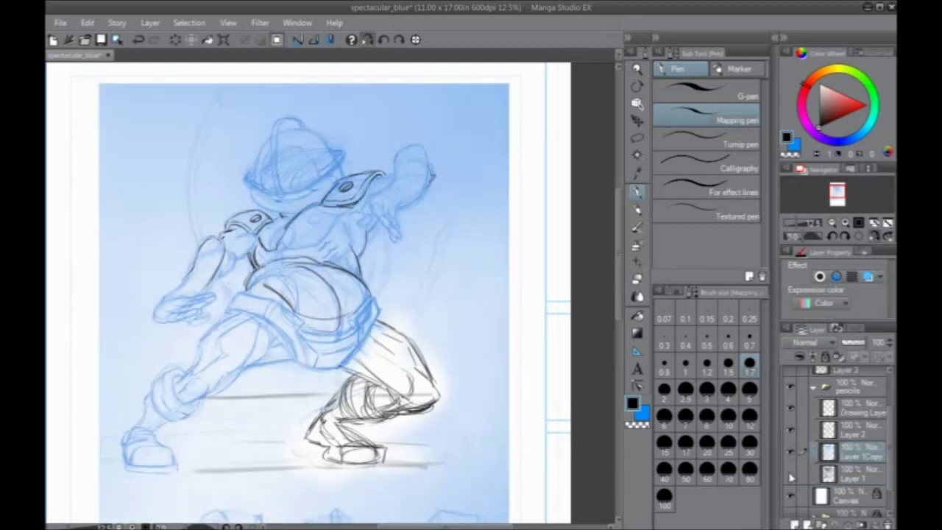
Check the visibility of Layer 1 and its copy, then collapse the pencils folder and apply the blue layer color to the whole folder.
click(792, 477)
click(792, 478)
click(791, 455)
click(791, 456)
click(812, 387)
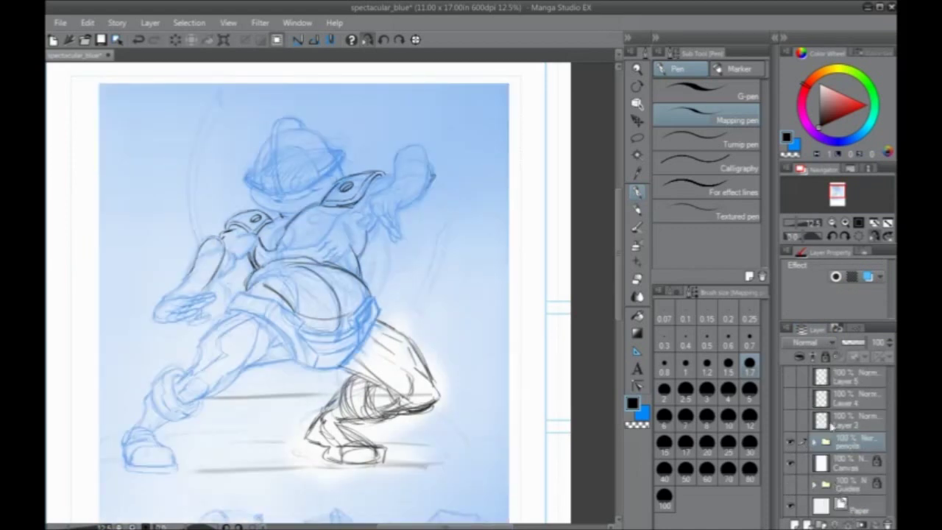
click(867, 277)
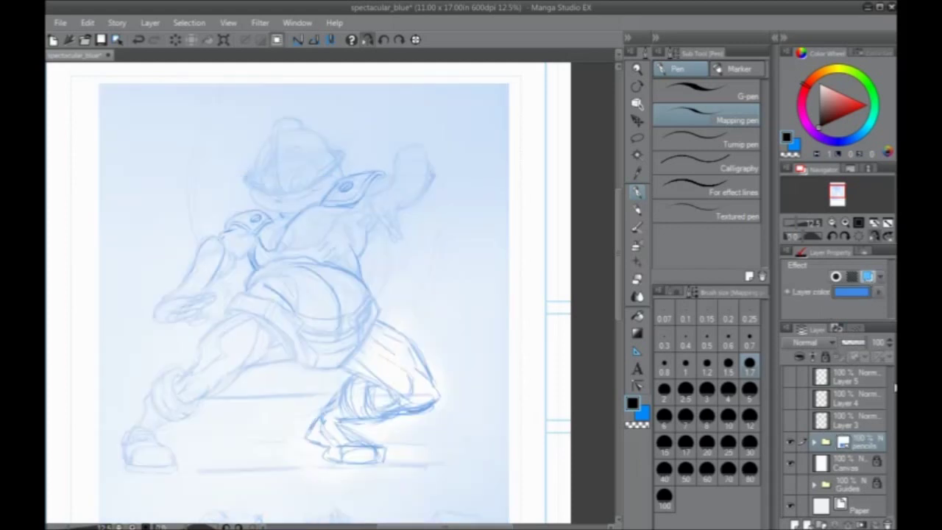
Show the ink layers Layer 3, Layer 4 and Layer 5 again and make Layer 4 the active layer.
drag(789, 420, 790, 378)
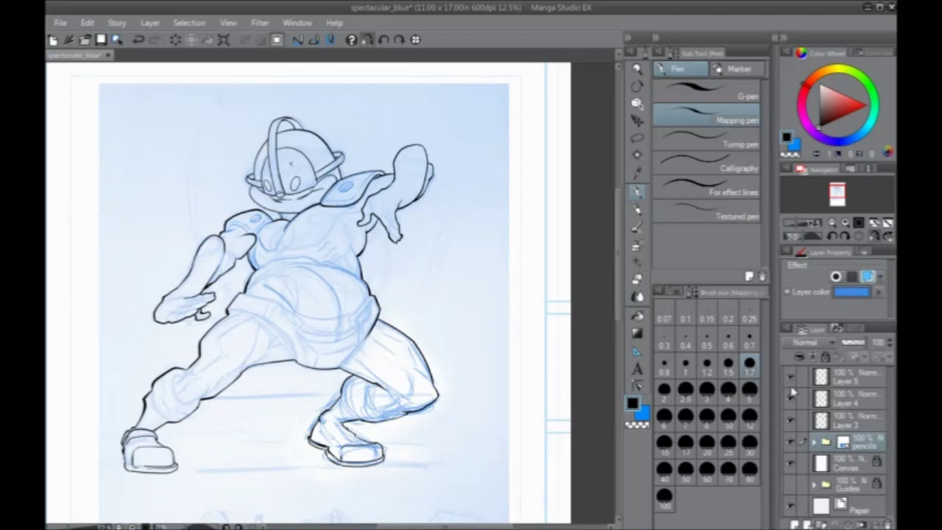
click(792, 399)
click(792, 400)
click(846, 410)
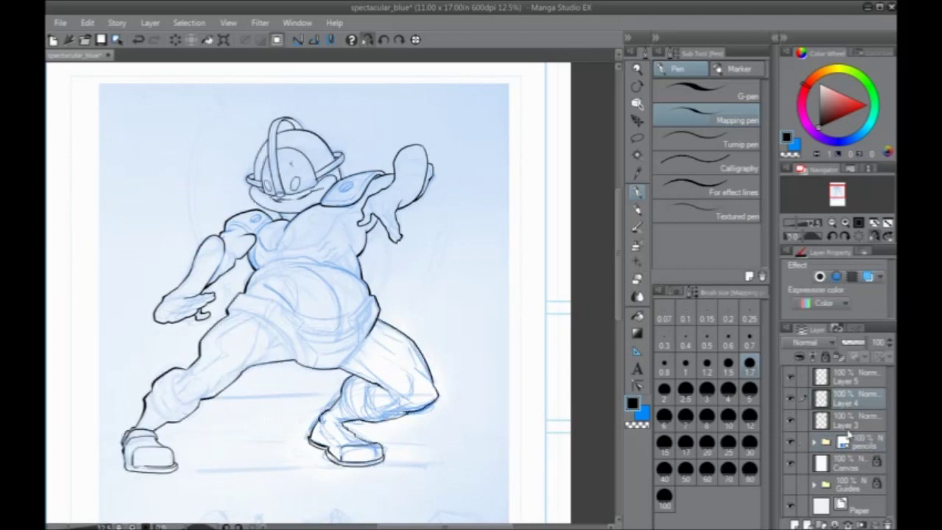
click(793, 401)
key(ctrl+plus)
key(ctrl+plus)
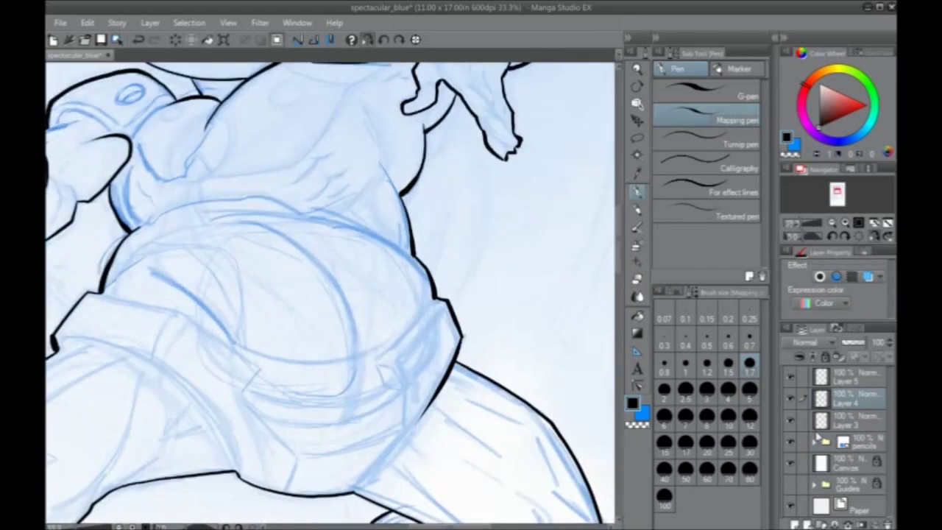
drag(456, 393, 361, 351)
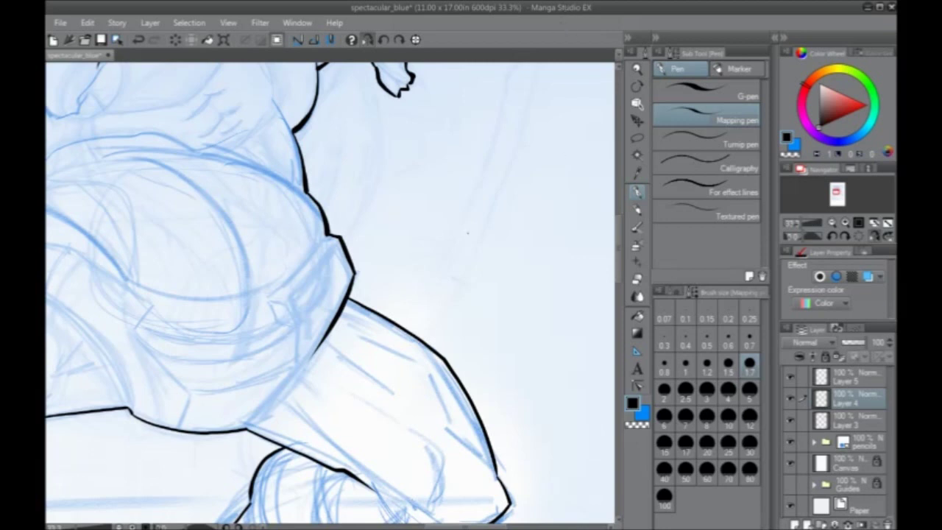
drag(321, 373, 385, 280)
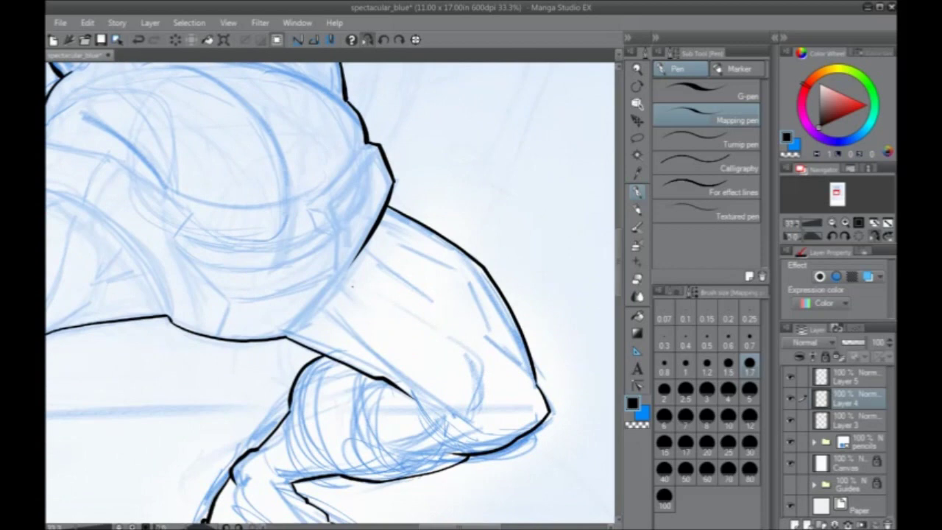
drag(269, 101, 439, 431)
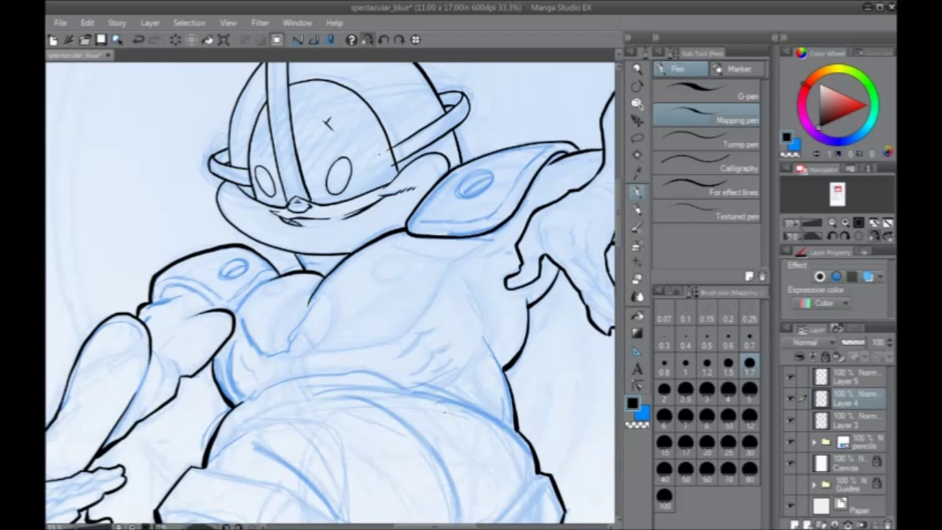
Restore the maximized program window to a smaller floating size.
double_click(365, 12)
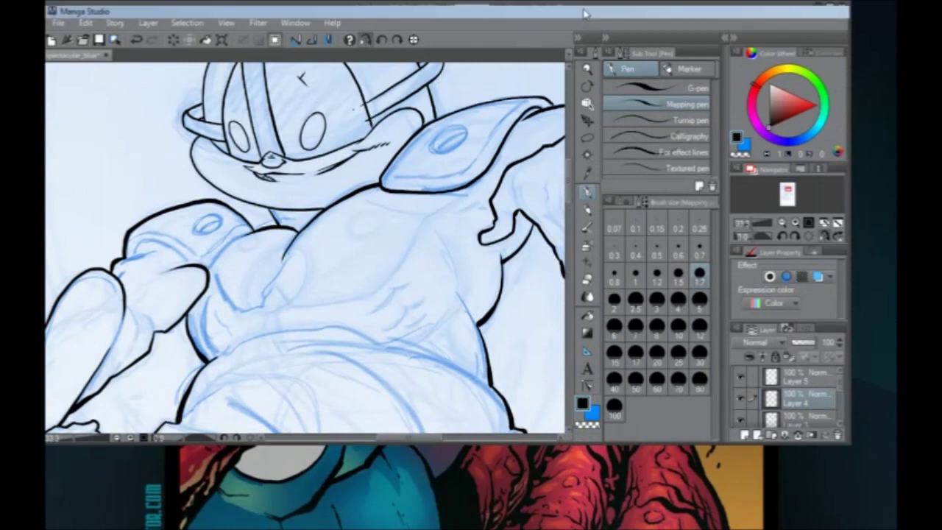
Maximize the program window and add a new layer above Layer 5.
double_click(584, 12)
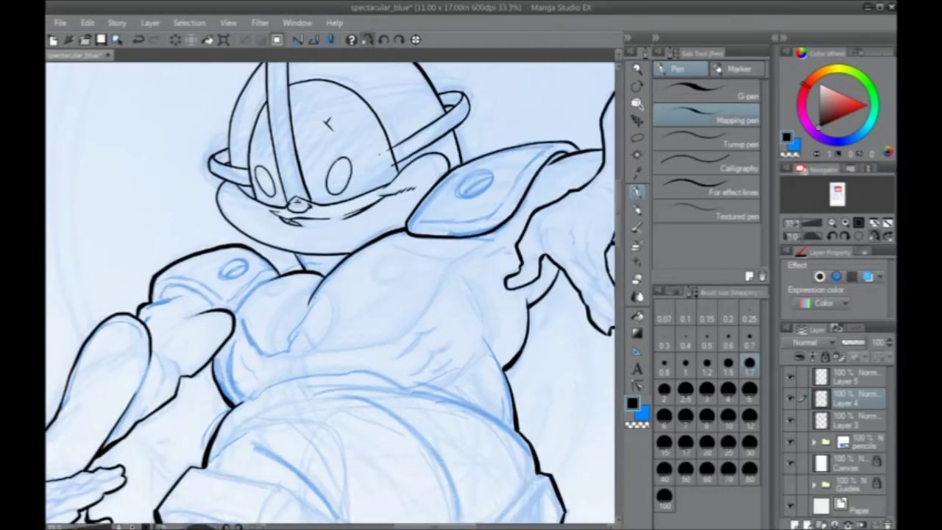
drag(279, 352, 356, 289)
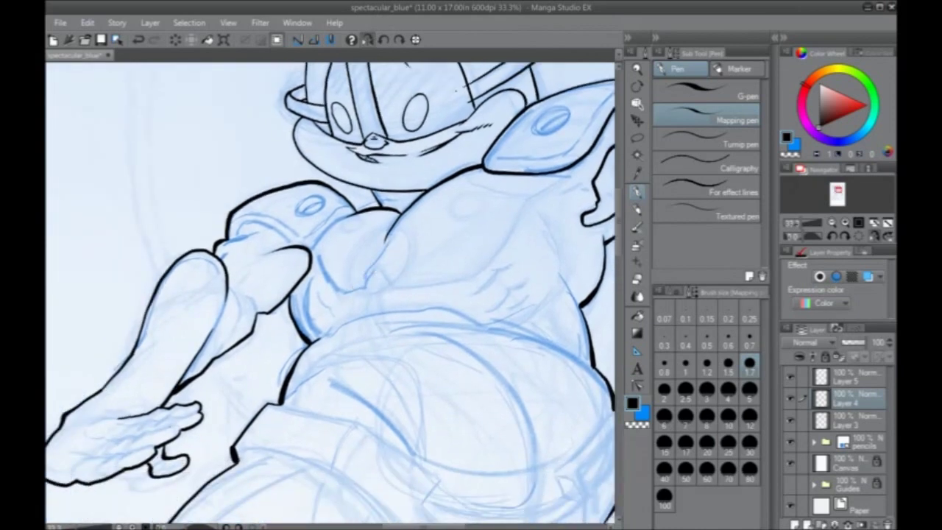
drag(389, 343, 330, 311)
click(839, 381)
click(795, 524)
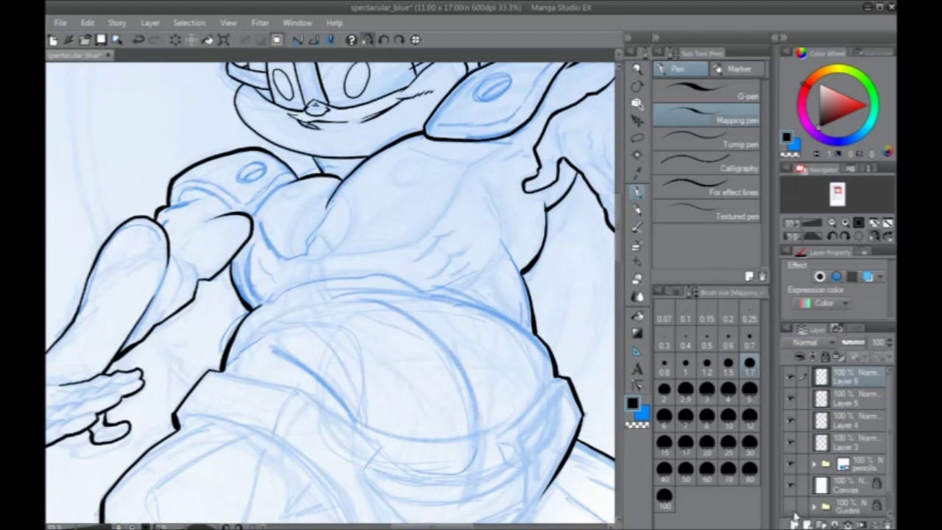
Mirror the canvas view horizontally and hide the palettes to enlarge the drawing area.
click(368, 40)
mouse_move(231, 353)
mouse_down()
mouse_move(236, 370)
mouse_move(254, 364)
mouse_up()
key(Tab)
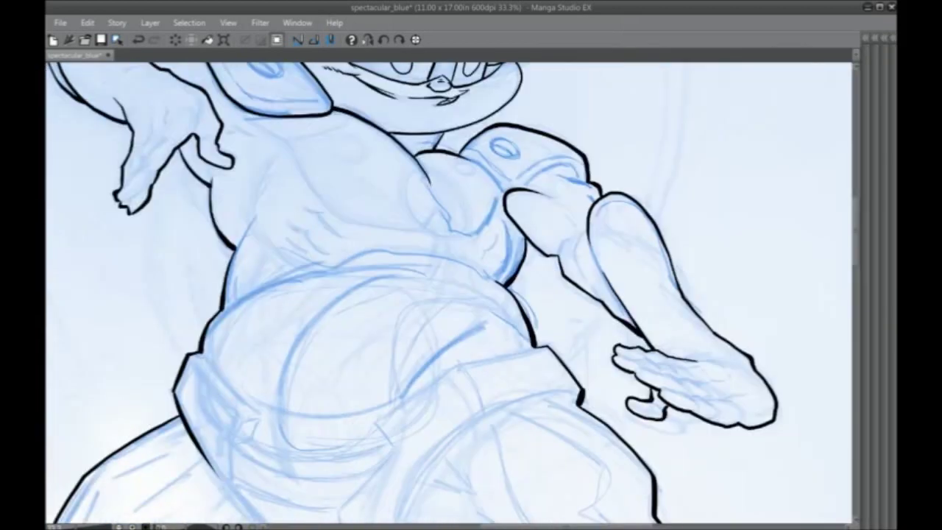
Ink the jagged dividing lines along the two lower fingers of the outstretched open hand.
mouse_move(440, 442)
mouse_down()
mouse_move(417, 183)
mouse_move(248, 172)
mouse_up()
mouse_move(135, 216)
mouse_down()
mouse_move(254, 379)
mouse_move(270, 463)
mouse_up()
mouse_move(261, 336)
mouse_down()
mouse_move(278, 404)
mouse_move(212, 378)
mouse_move(276, 389)
mouse_move(273, 381)
mouse_move(301, 400)
mouse_move(252, 359)
mouse_move(253, 300)
mouse_up()
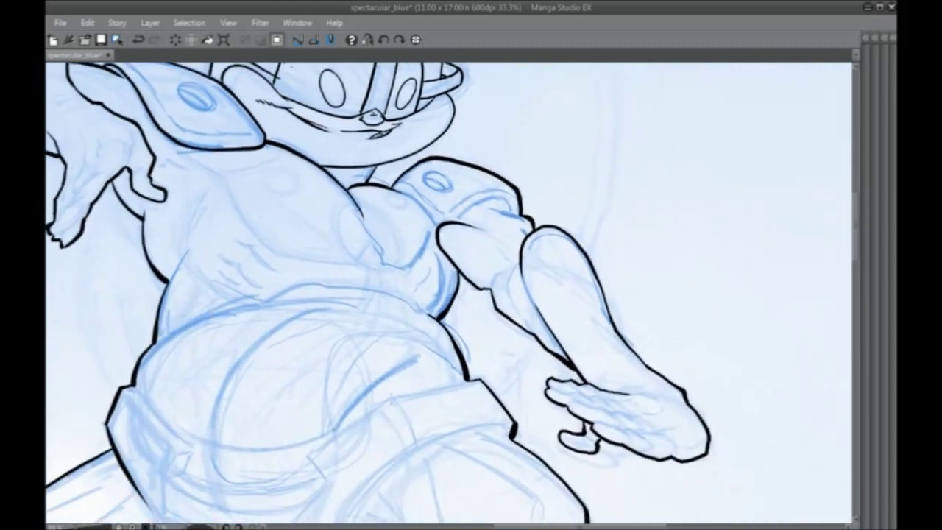
scroll(252, 300, up, 1)
drag(692, 441, 334, 261)
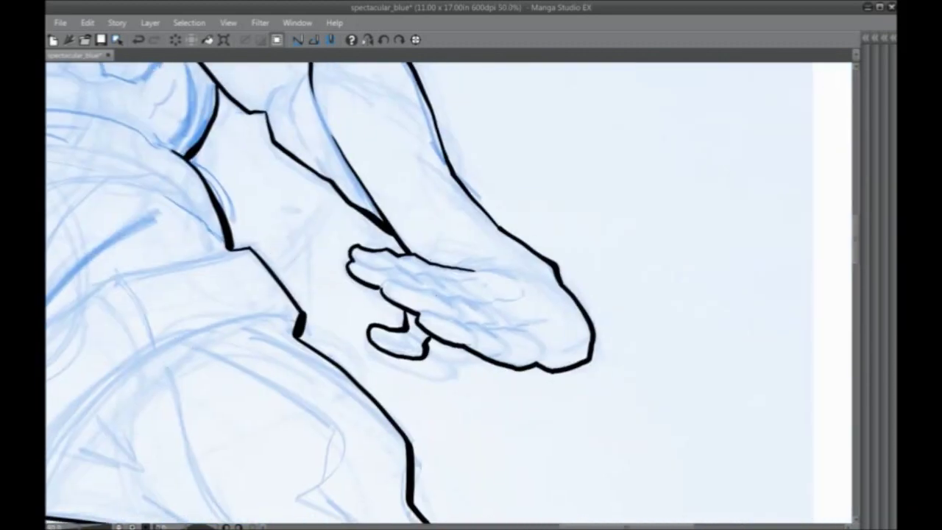
drag(445, 320, 421, 318)
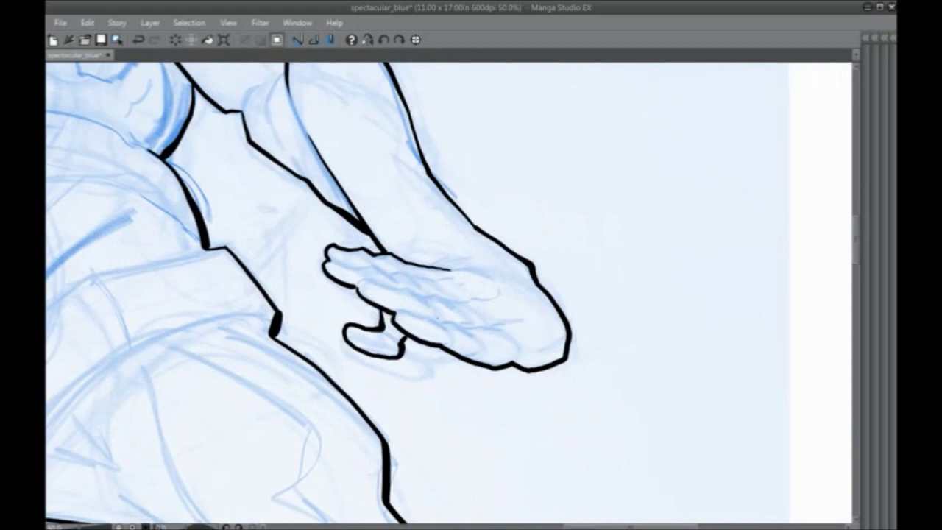
drag(446, 330, 394, 313)
drag(474, 337, 438, 321)
key(ctrl+z)
drag(503, 332, 356, 280)
mouse_move(452, 304)
mouse_down()
mouse_move(421, 292)
mouse_move(476, 308)
mouse_move(440, 295)
mouse_up()
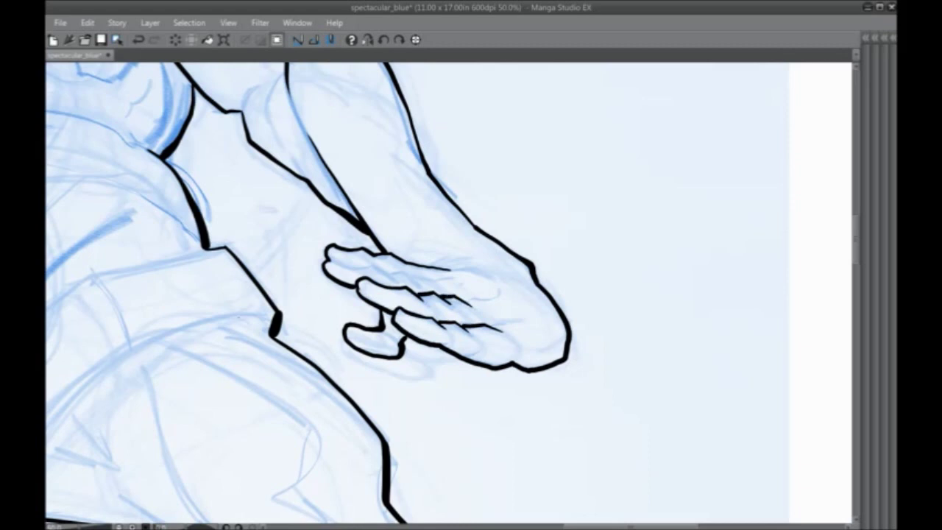
Ink the jagged joint lines of the upper fingers and add a short stroke at the base of the thumb.
drag(394, 278, 326, 258)
mouse_move(422, 286)
mouse_down()
mouse_move(398, 268)
mouse_move(380, 271)
mouse_up()
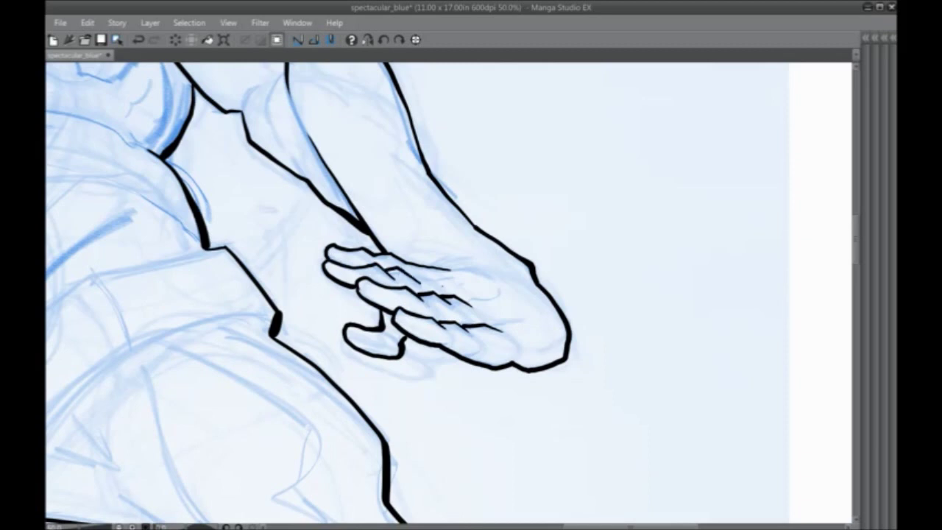
drag(443, 287, 402, 269)
drag(400, 335, 395, 344)
drag(435, 269, 386, 251)
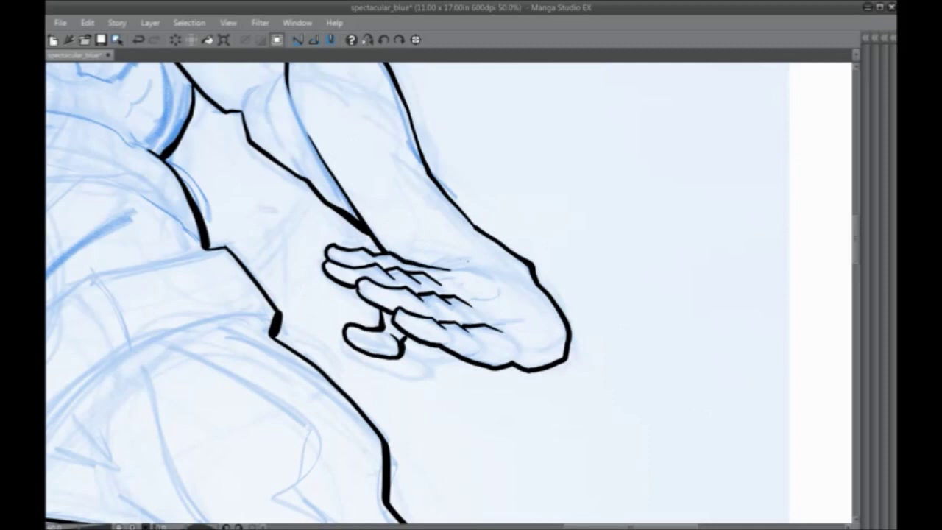
Ink the palm creases with short curved strokes and dots, including small marks at the heel of the hand.
mouse_move(462, 259)
mouse_down()
mouse_move(438, 266)
mouse_move(452, 252)
mouse_up()
drag(459, 244, 449, 253)
mouse_move(468, 298)
mouse_down()
mouse_move(490, 295)
mouse_move(503, 280)
mouse_move(493, 271)
mouse_up()
drag(508, 319, 504, 324)
click(530, 310)
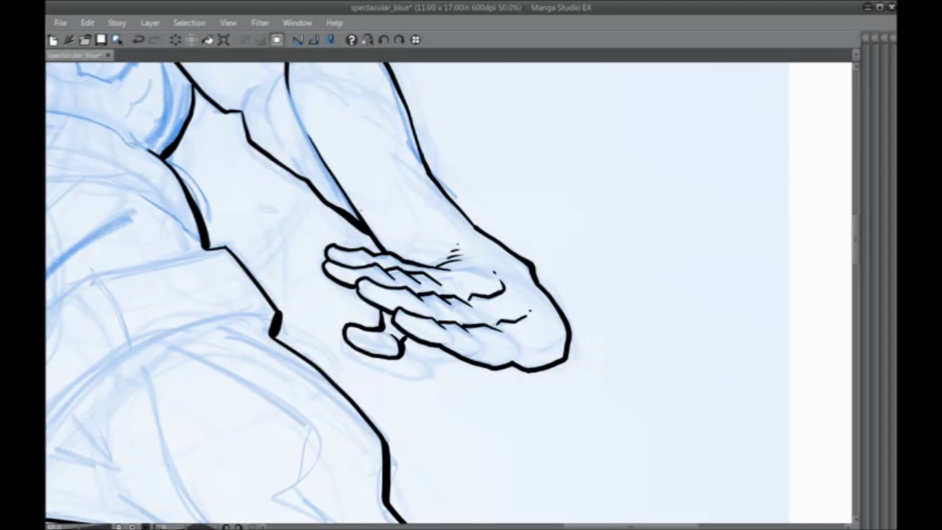
drag(445, 280, 477, 279)
click(476, 272)
drag(535, 346, 497, 368)
Ink short curved fold lines across the wrist of the outstretched hand.
drag(262, 311, 370, 341)
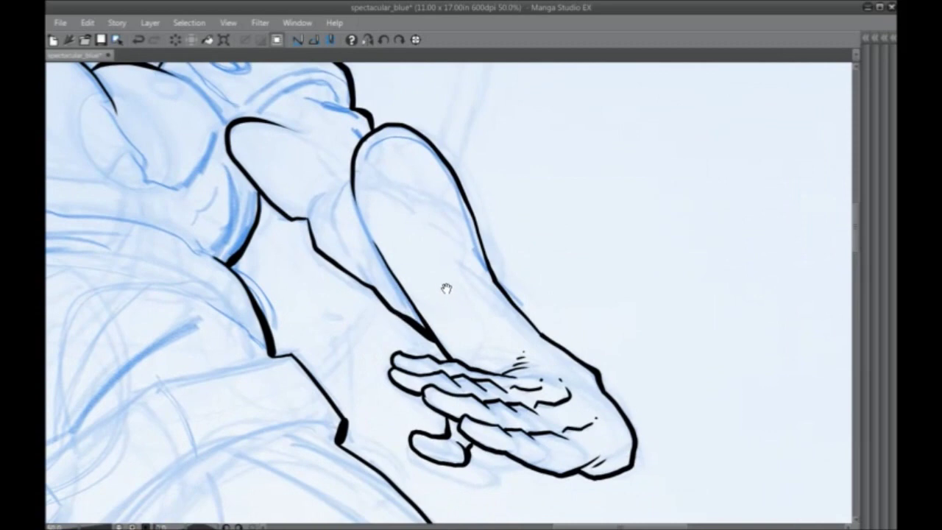
drag(541, 335, 490, 320)
drag(488, 319, 473, 321)
scroll(332, 287, down, 4)
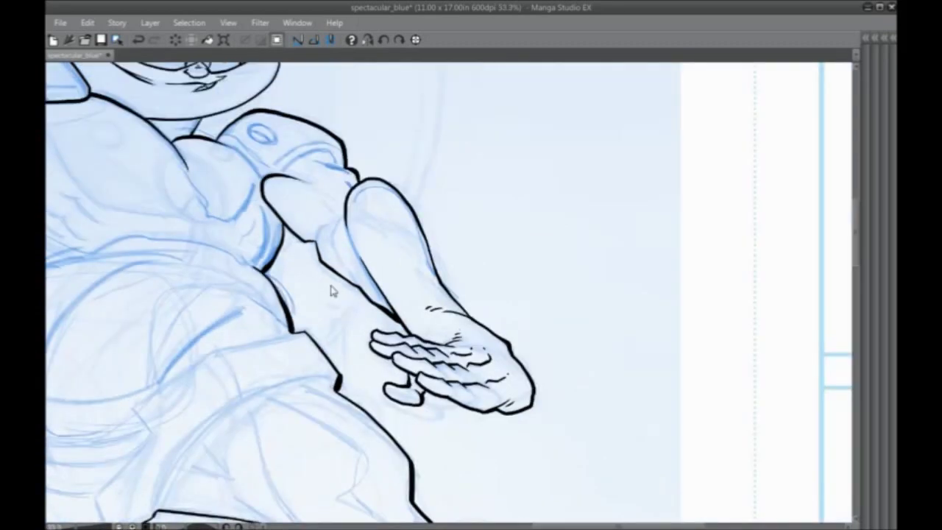
scroll(357, 314, up, 4)
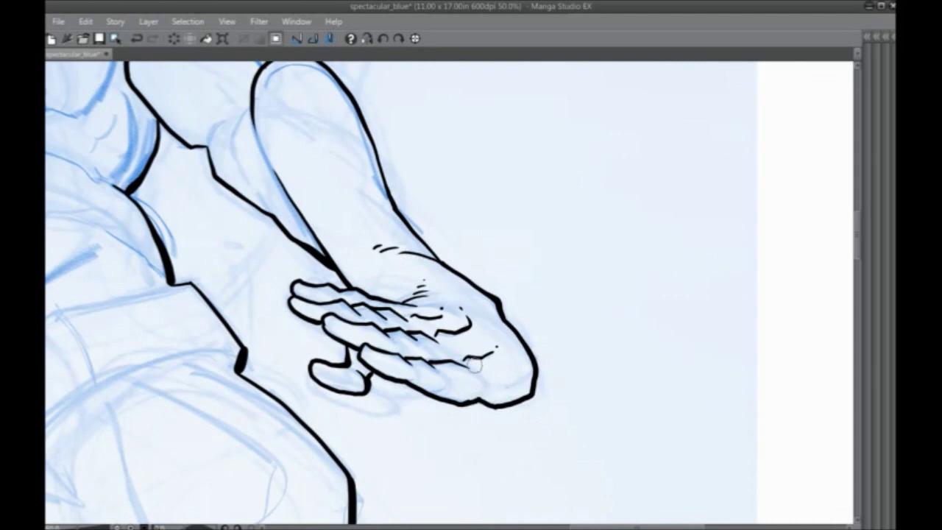
Show the palettes again and merge Layers 6, 5 and 4 down into Layer 3, checking the merged layer's visibility.
key(Tab)
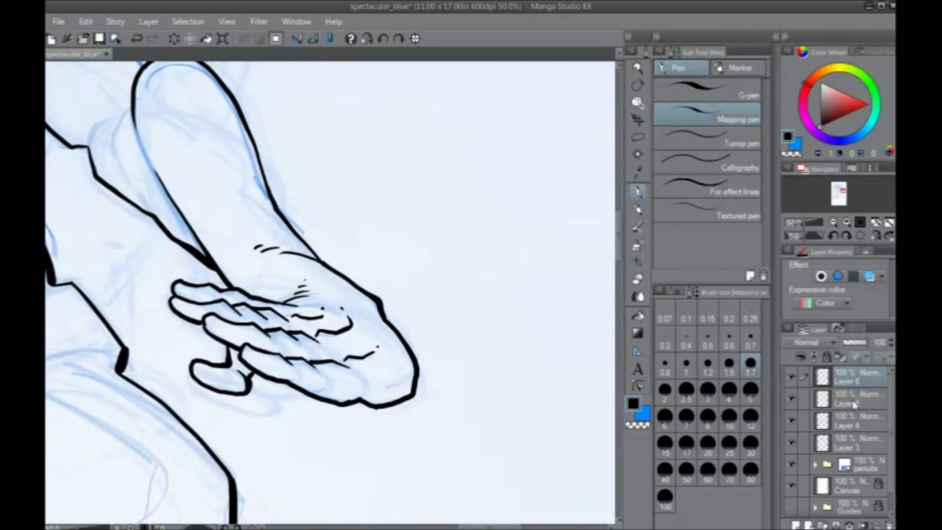
shift+click(847, 441)
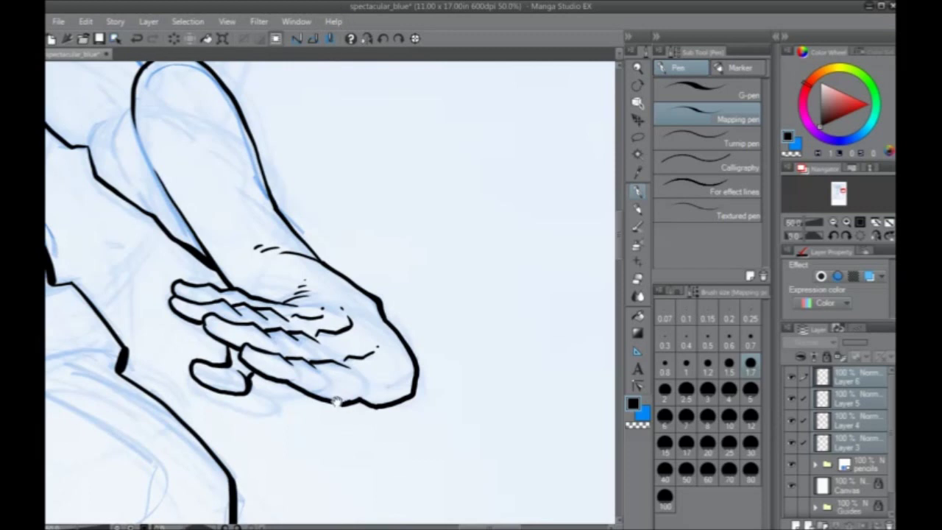
drag(336, 401, 339, 389)
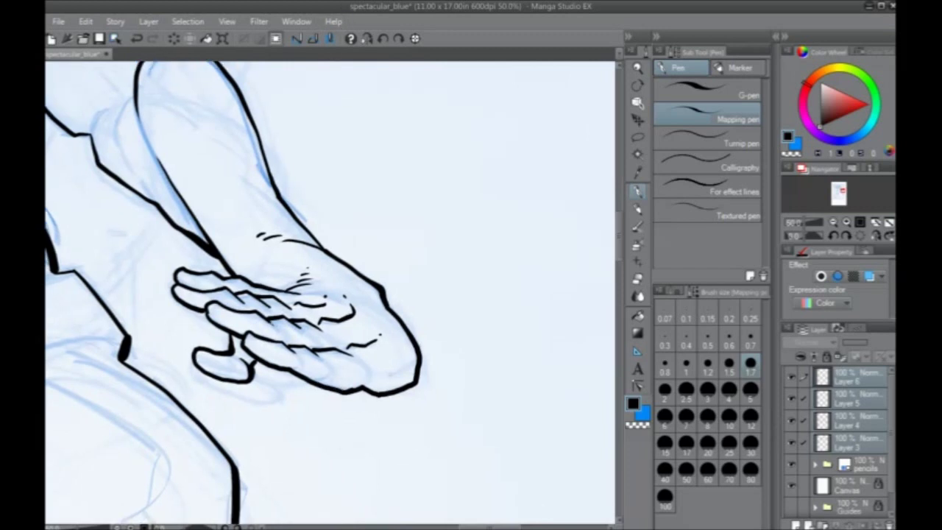
click(838, 379)
key(ctrl+e)
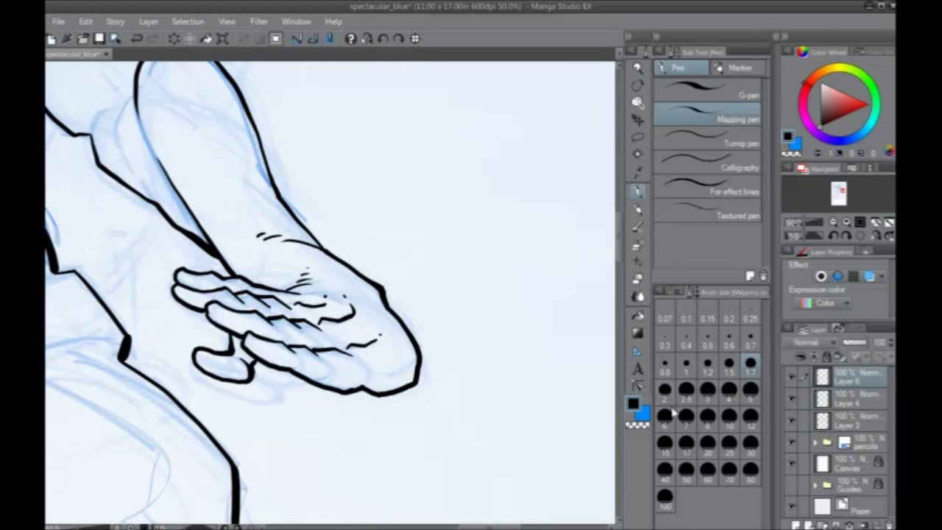
key(ctrl+e)
key(ctrl+e)
click(793, 379)
click(793, 379)
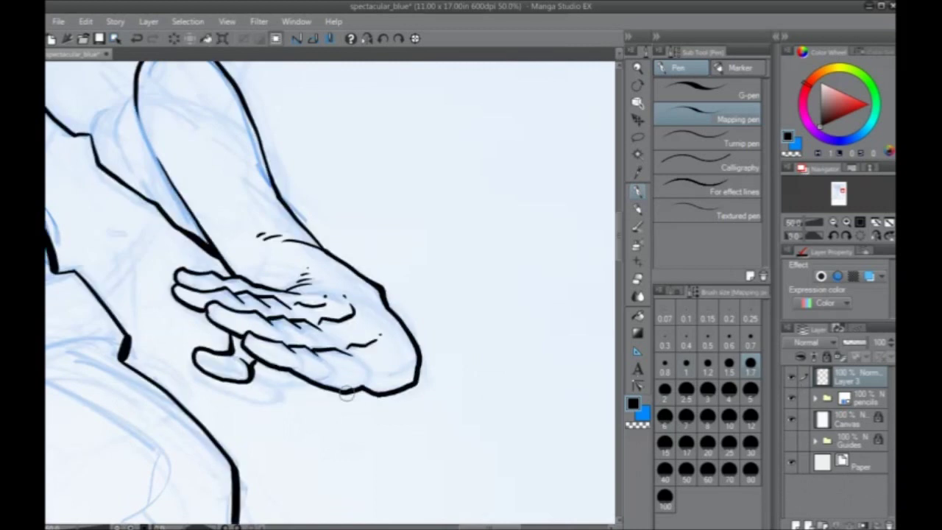
Erase the lower outline of the palm and redraw it as a smoother curve with short crease strokes at the heel.
drag(302, 378, 410, 395)
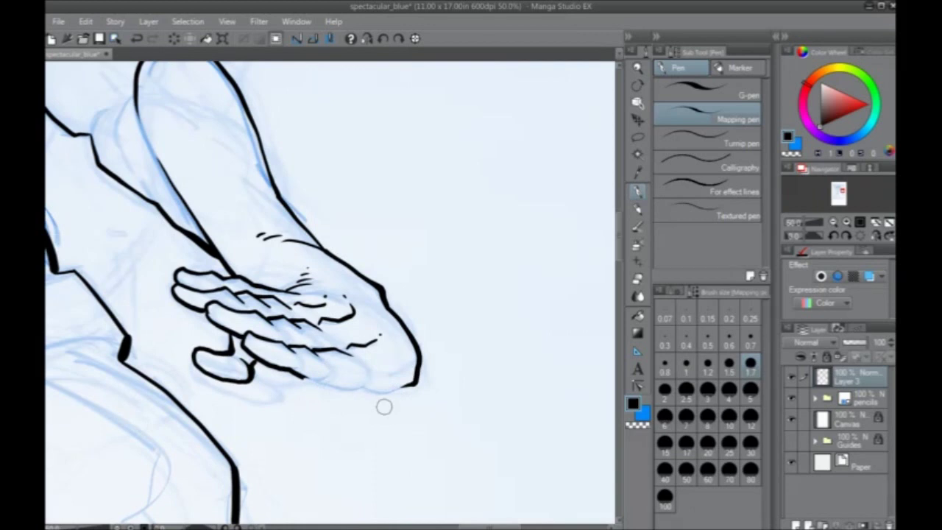
scroll(384, 407, up, 1)
drag(384, 407, 425, 382)
mouse_move(308, 337)
mouse_down()
mouse_move(347, 359)
mouse_move(400, 361)
mouse_up()
key(ctrl+z)
key(ctrl+z)
mouse_move(300, 331)
mouse_down()
mouse_move(340, 352)
mouse_move(402, 356)
mouse_up()
drag(436, 362, 466, 353)
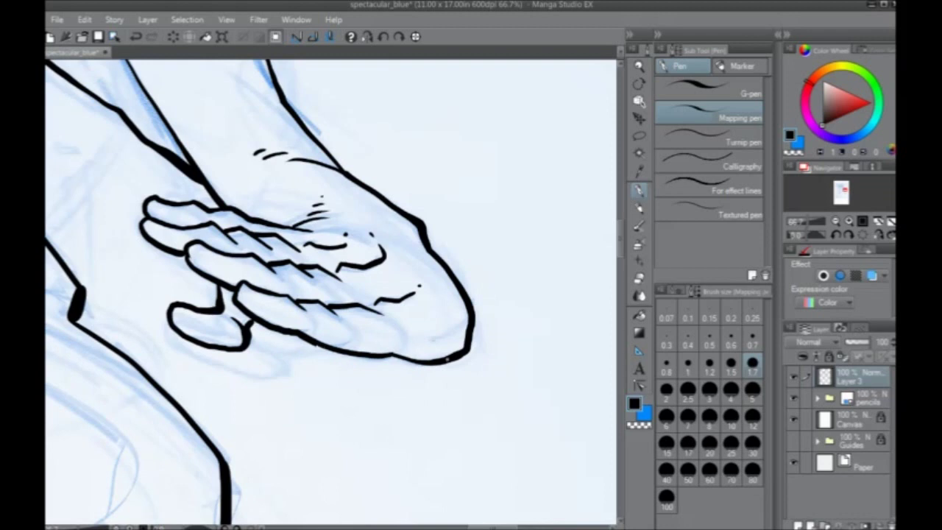
mouse_move(443, 338)
mouse_down()
mouse_move(439, 350)
mouse_move(409, 360)
mouse_up()
Complete the inner contour of the forearm and ink the elbow curve with small fold marks and an inner line.
drag(196, 326, 249, 381)
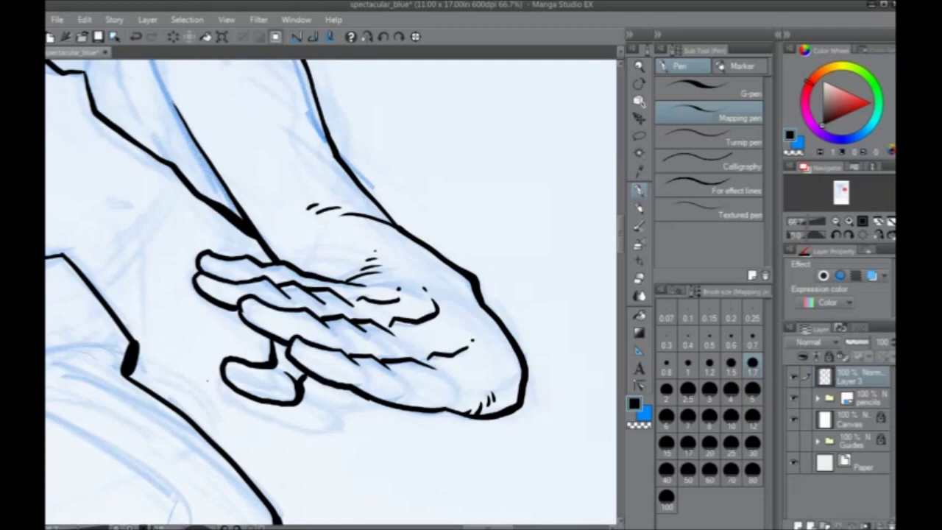
drag(205, 221, 371, 416)
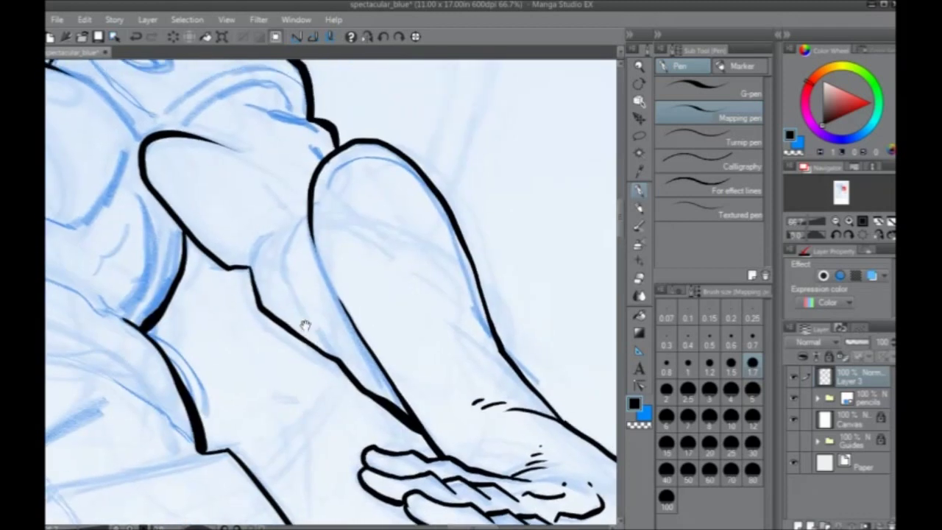
mouse_move(309, 214)
mouse_down()
mouse_move(318, 258)
mouse_move(372, 352)
mouse_up()
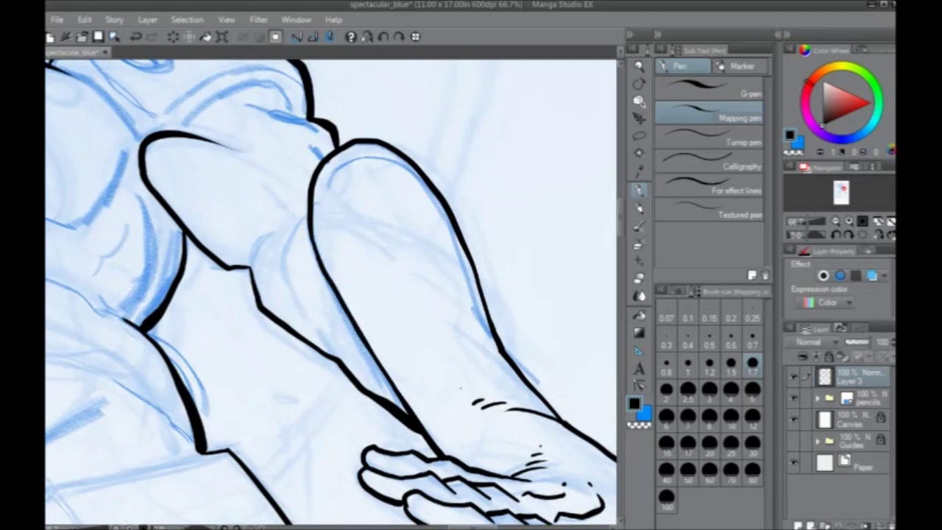
mouse_move(269, 316)
mouse_down()
mouse_move(286, 419)
mouse_move(314, 440)
mouse_up()
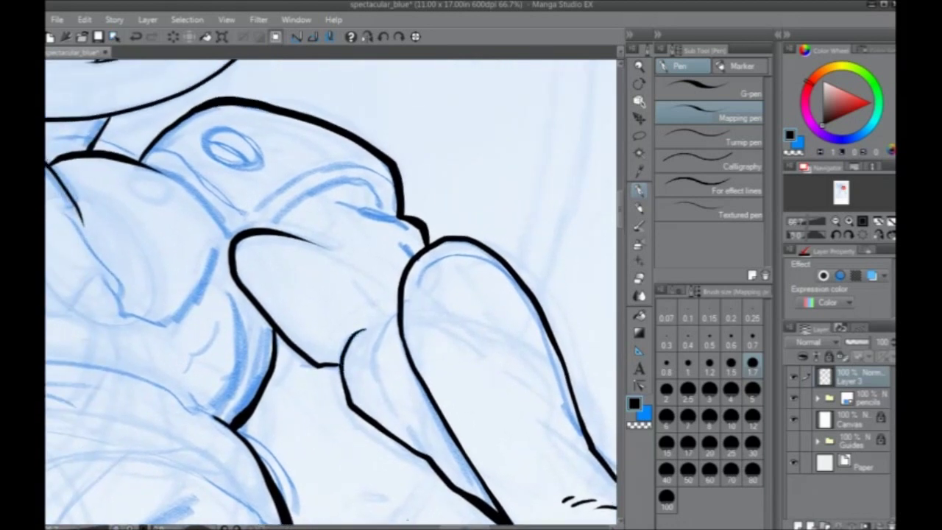
drag(304, 333, 340, 337)
mouse_move(412, 321)
mouse_down()
mouse_move(398, 327)
mouse_move(403, 315)
mouse_up()
click(407, 303)
drag(363, 423, 269, 339)
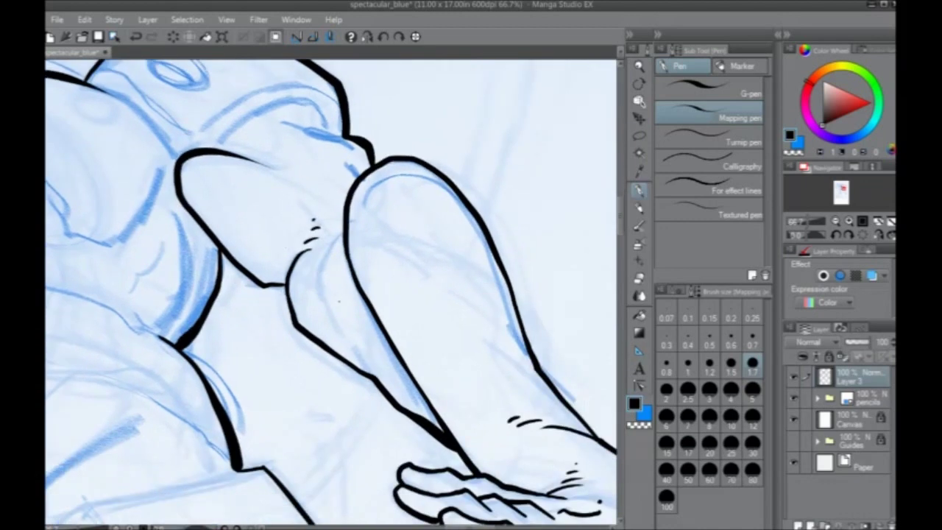
drag(340, 303, 383, 381)
Ink the chest contour running from the shoulder pad's inner corner down to the top of the upper arm.
scroll(382, 407, down, 2)
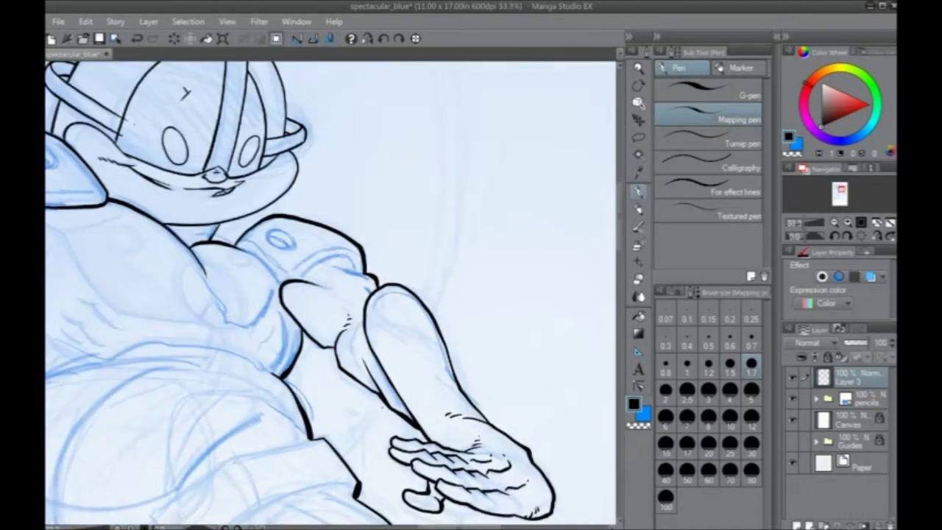
drag(189, 279, 216, 295)
scroll(216, 295, up, 2)
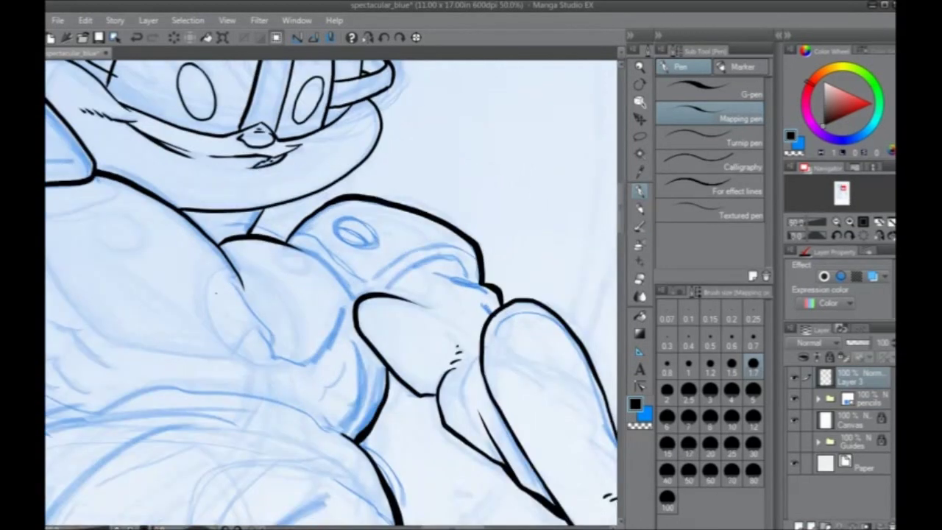
drag(419, 315, 305, 317)
mouse_move(213, 259)
mouse_down()
mouse_move(285, 327)
mouse_move(386, 268)
mouse_up()
key(ctrl+z)
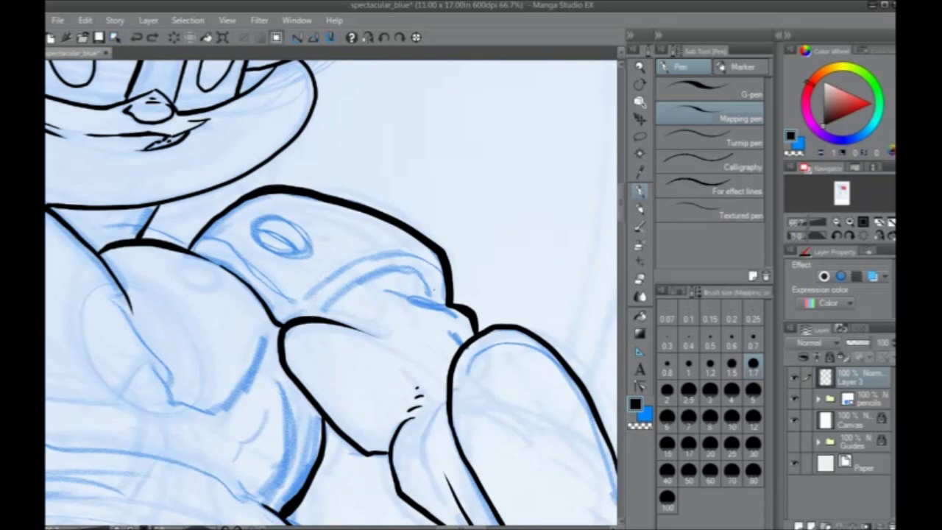
Ink the double rim along the shoulder pad's lower edge and the fabric folds on the arm beneath it.
mouse_move(433, 294)
mouse_down()
mouse_move(422, 269)
mouse_move(404, 263)
mouse_move(314, 318)
mouse_up()
mouse_move(446, 281)
mouse_down()
mouse_move(424, 257)
mouse_move(383, 259)
mouse_move(286, 312)
mouse_up()
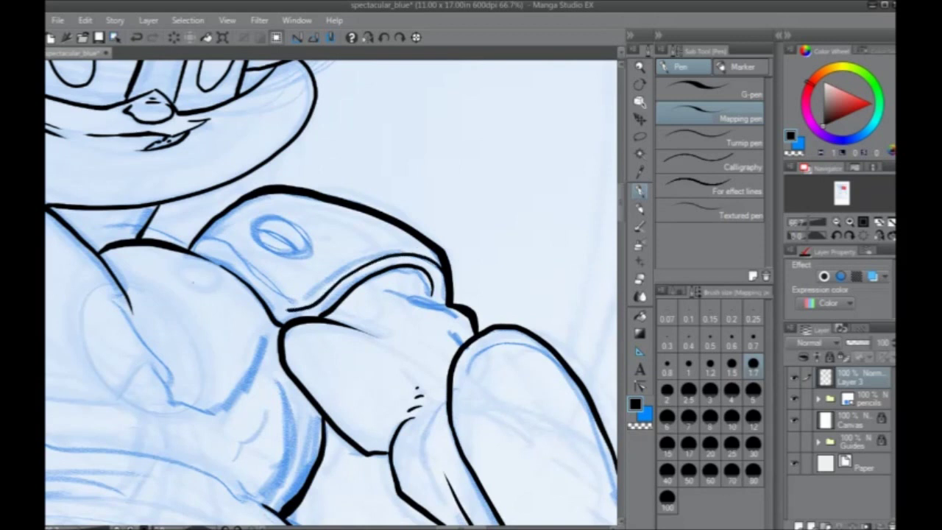
mouse_move(189, 243)
mouse_down()
mouse_move(245, 266)
mouse_move(285, 312)
mouse_up()
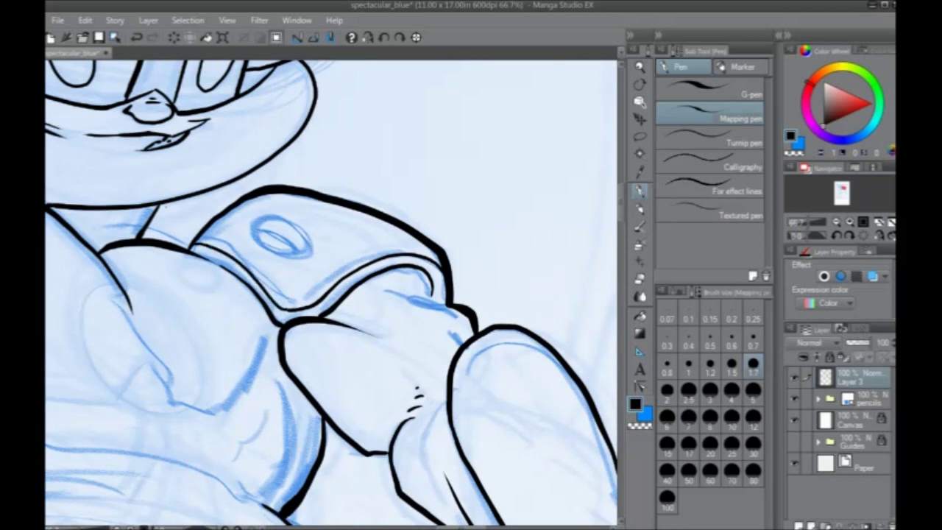
drag(463, 347, 404, 302)
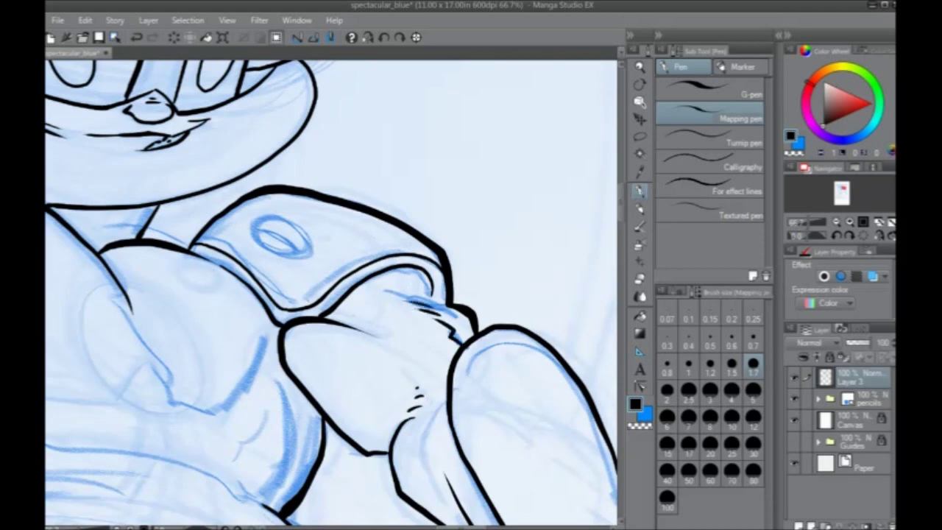
drag(406, 266, 445, 305)
key(ctrl+minus)
key(ctrl+minus)
key(ctrl+minus)
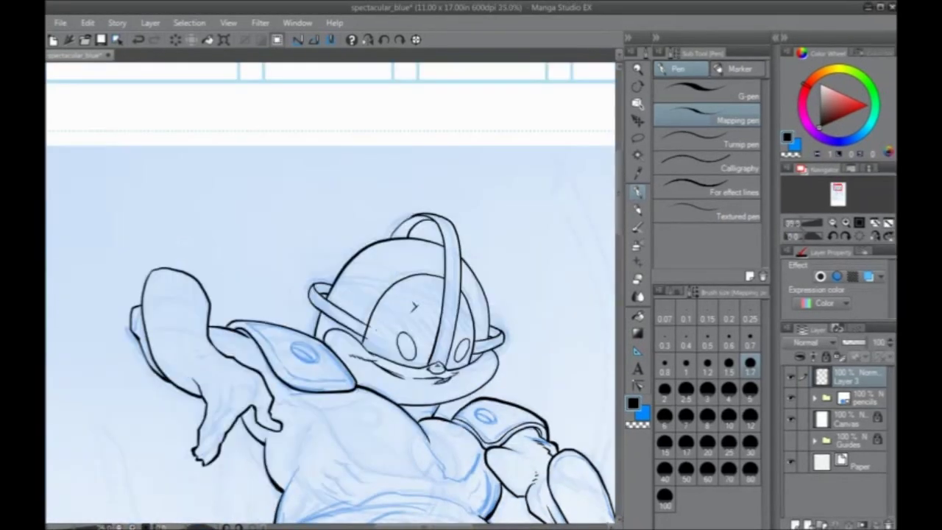
drag(418, 409, 315, 195)
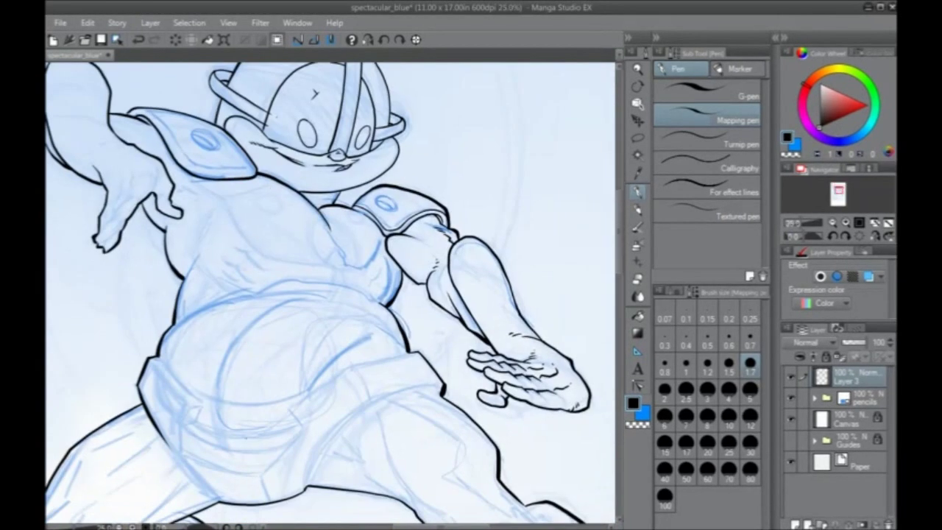
drag(259, 342, 279, 371)
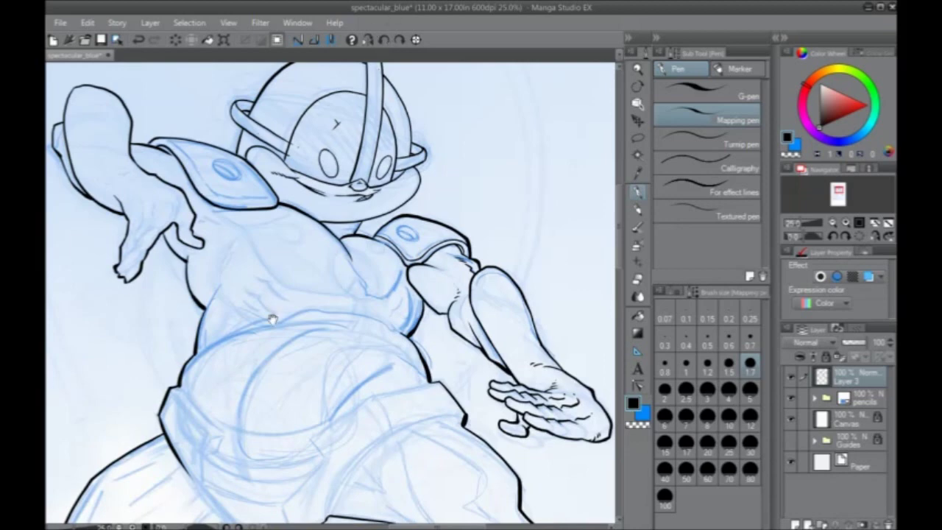
Ink the flattened oval slot with its inner edge on the top of the smaller shoulder pad.
drag(275, 321, 299, 322)
scroll(291, 353, up, 4)
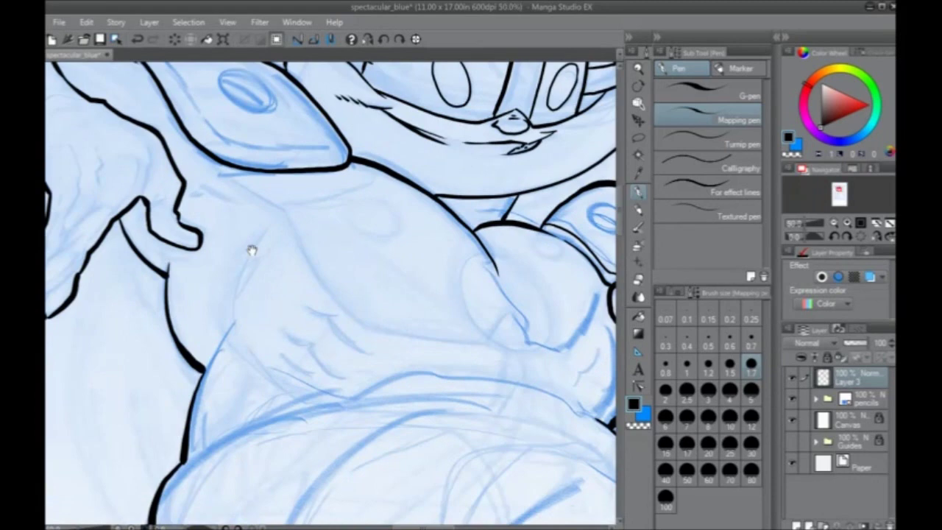
drag(291, 353, 271, 356)
drag(345, 262, 313, 252)
mouse_move(301, 328)
mouse_down()
mouse_move(383, 378)
mouse_move(302, 397)
mouse_move(418, 342)
mouse_move(304, 349)
mouse_up()
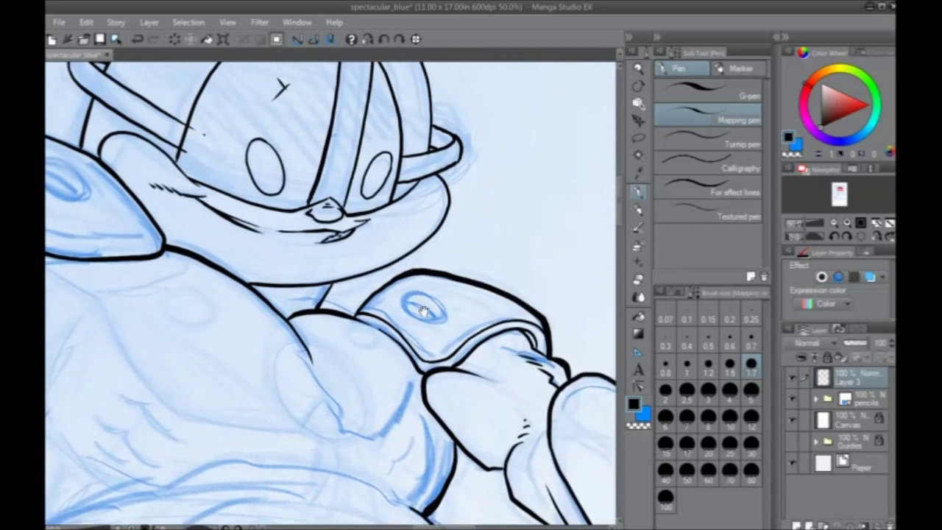
mouse_move(449, 291)
mouse_down()
mouse_move(395, 300)
mouse_move(408, 287)
mouse_move(455, 290)
mouse_up()
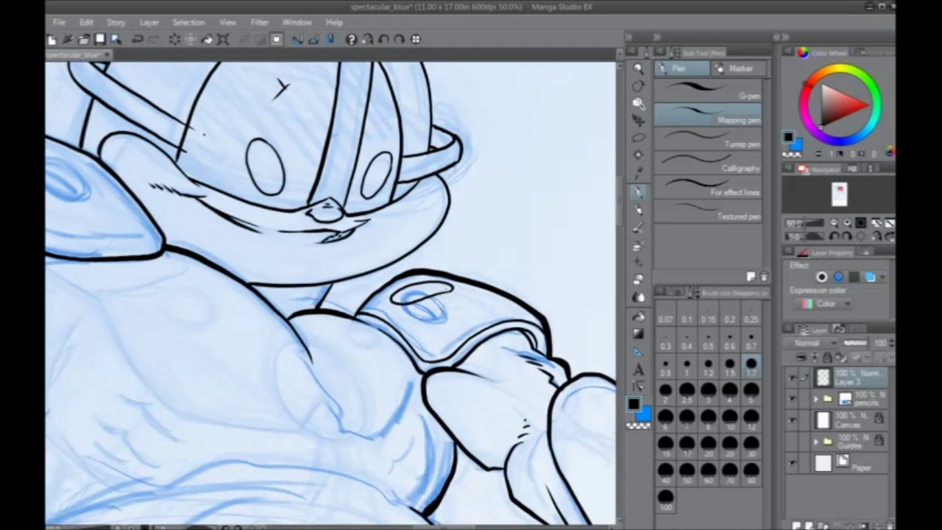
drag(452, 287, 396, 302)
scroll(180, 347, down, 3)
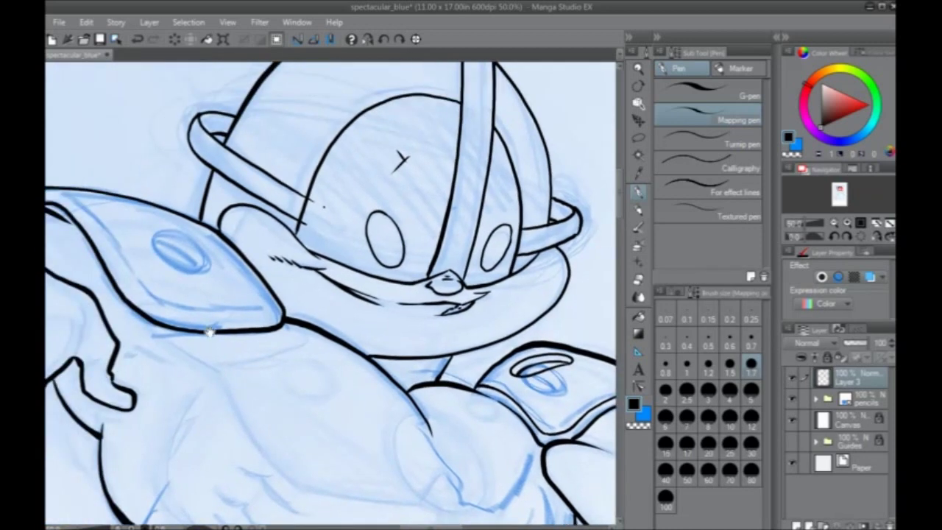
Hide the palettes and mirror the canvas view horizontally.
key(Tab)
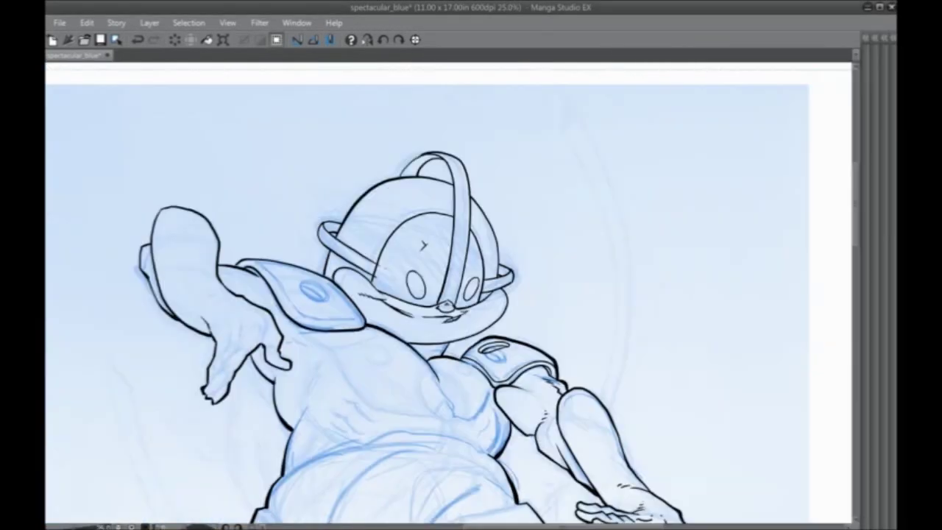
click(368, 40)
click(367, 40)
click(367, 41)
click(367, 41)
click(368, 42)
click(367, 42)
click(367, 41)
click(367, 41)
click(368, 41)
click(367, 40)
click(368, 40)
click(367, 40)
click(368, 40)
click(368, 40)
click(367, 41)
click(367, 41)
click(368, 40)
click(370, 44)
double_click(370, 44)
click(370, 45)
double_click(371, 46)
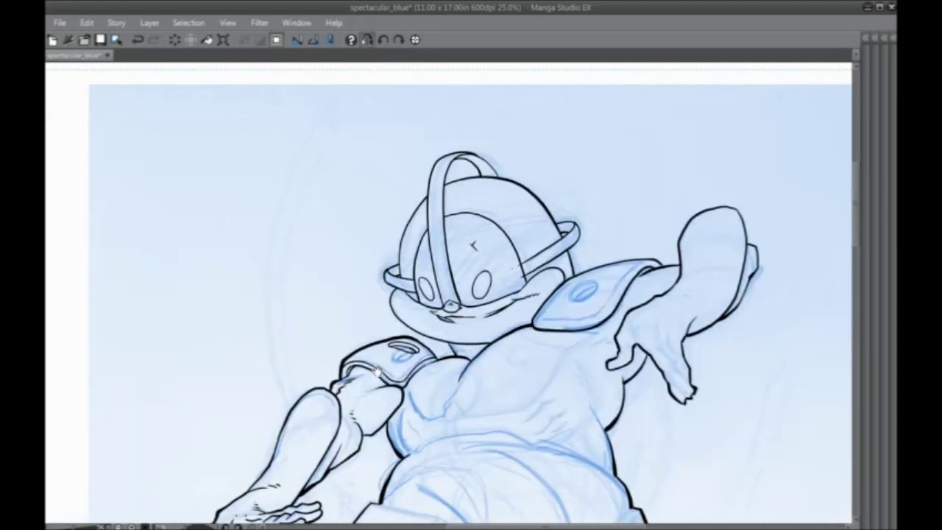
Ink the inner rim along the larger shoulder pad's edge and the oval slot with its inner edge.
drag(348, 339, 245, 381)
scroll(157, 317, up, 1)
scroll(156, 316, up, 1)
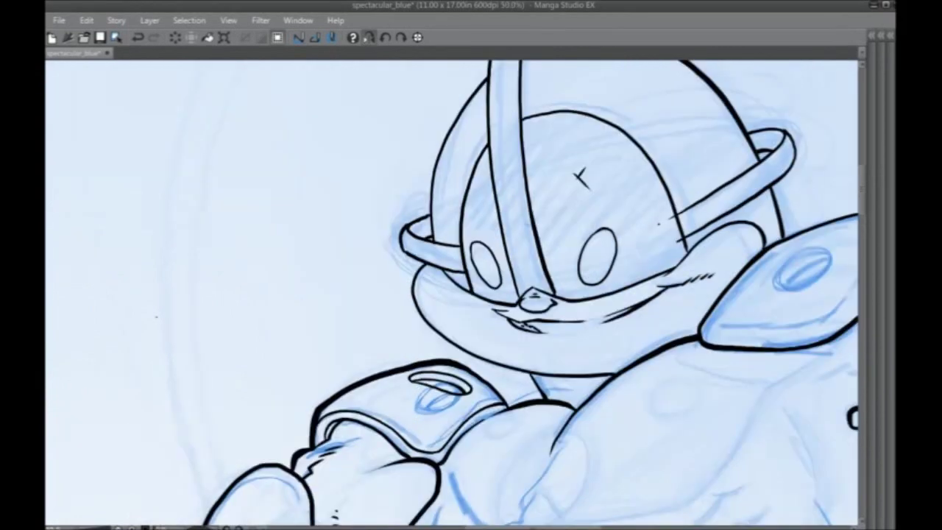
drag(580, 327, 393, 320)
drag(569, 216, 488, 227)
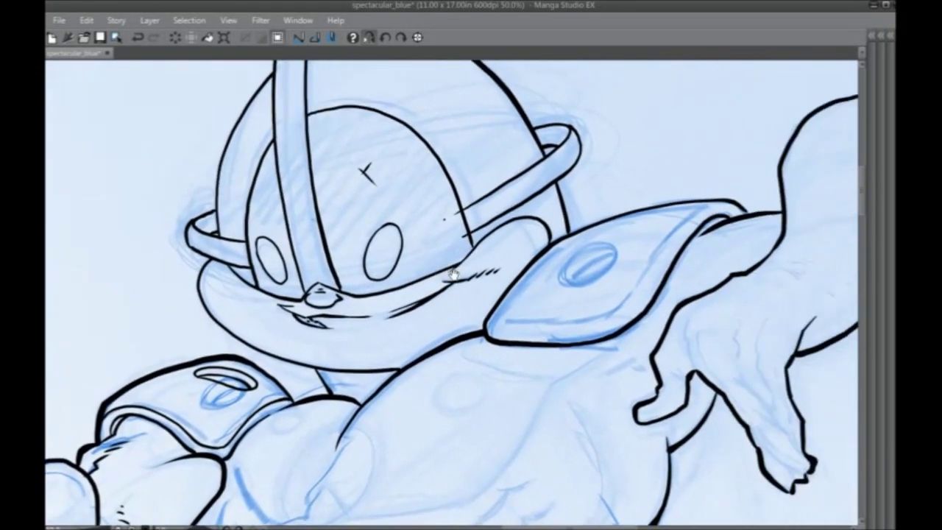
drag(623, 259, 593, 259)
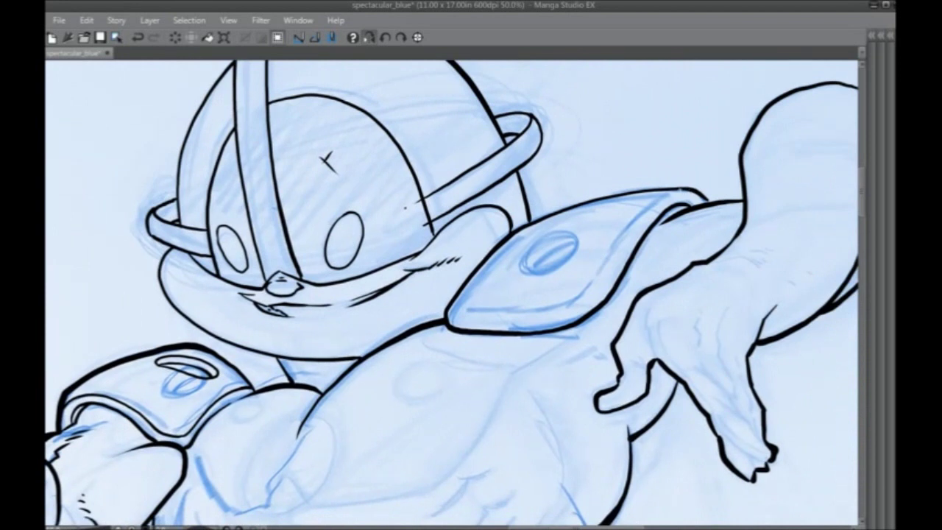
mouse_move(663, 196)
mouse_down()
mouse_move(579, 298)
mouse_move(531, 315)
mouse_move(449, 312)
mouse_up()
mouse_move(566, 236)
mouse_down()
mouse_move(582, 231)
mouse_move(543, 257)
mouse_move(536, 238)
mouse_move(555, 269)
mouse_move(532, 247)
mouse_move(587, 225)
mouse_move(598, 250)
mouse_move(561, 265)
mouse_up()
key(ctrl+z)
mouse_move(597, 239)
mouse_down()
mouse_move(543, 253)
mouse_move(539, 267)
mouse_up()
Ink the short curve at the inner end of the larger pectoral, beside the centre of the chest.
drag(213, 401, 277, 163)
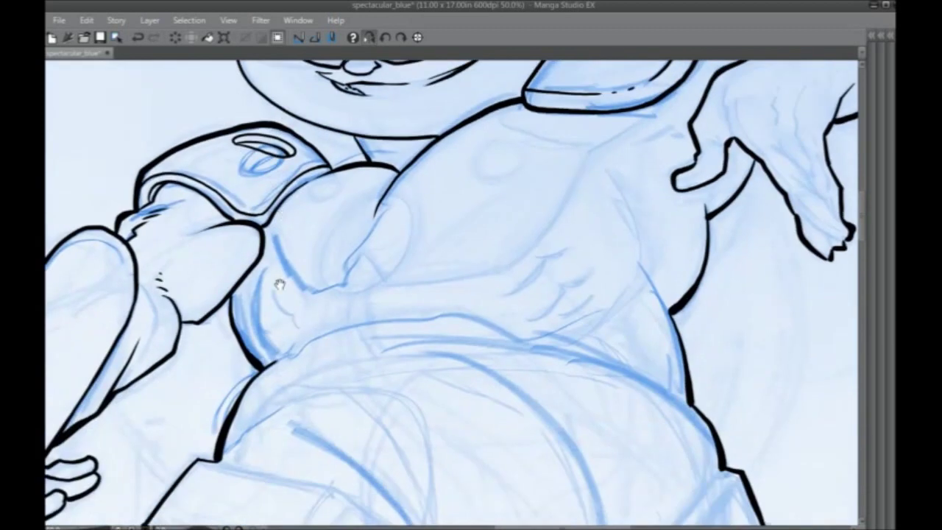
drag(280, 284, 269, 346)
mouse_move(360, 293)
mouse_down()
mouse_move(354, 322)
mouse_move(382, 348)
mouse_up()
key(ctrl+z)
mouse_move(358, 294)
mouse_down()
mouse_move(354, 326)
mouse_move(383, 351)
mouse_up()
key(ctrl+z)
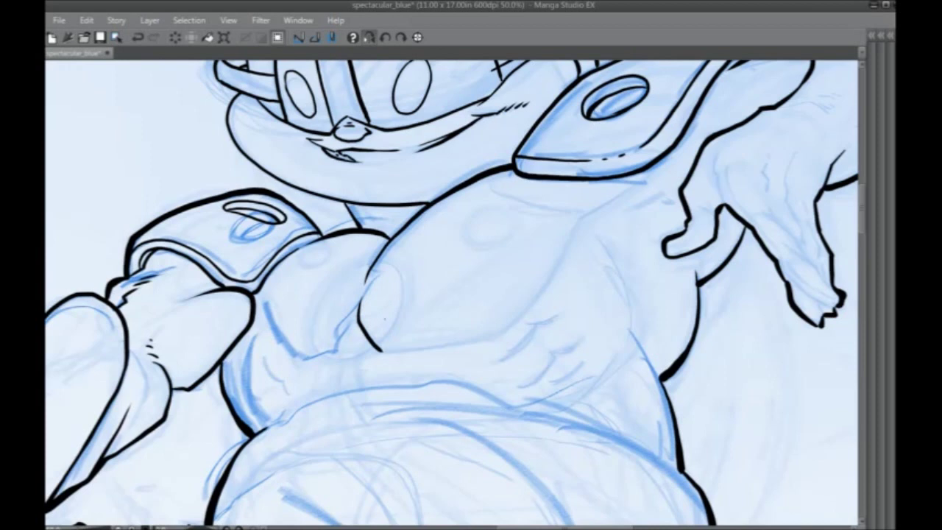
Ink the underside of the larger pectoral up to the armpit and the inner and outer edges of the smaller pectoral.
mouse_move(633, 188)
mouse_down()
mouse_move(579, 217)
mouse_move(540, 292)
mouse_move(509, 324)
mouse_move(408, 351)
mouse_up()
drag(335, 349, 359, 309)
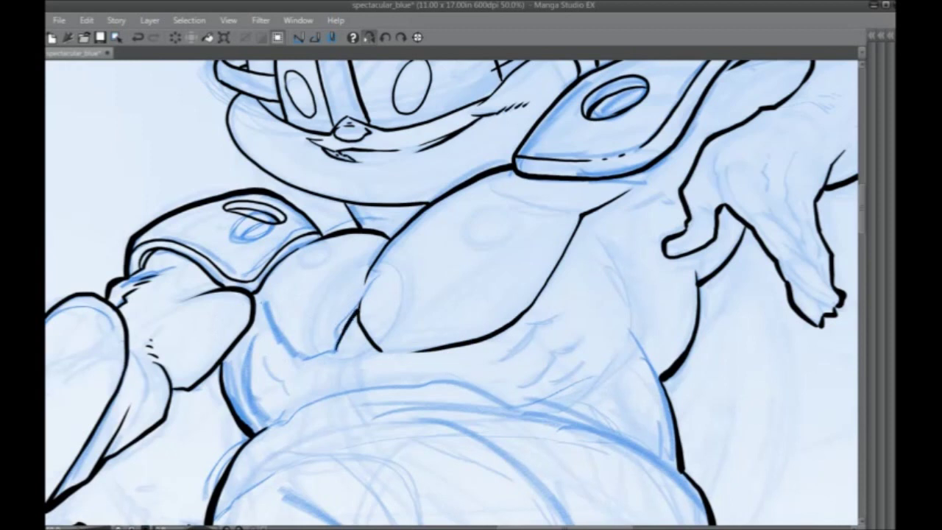
mouse_move(258, 297)
mouse_down()
mouse_move(270, 301)
mouse_move(304, 362)
mouse_move(339, 348)
mouse_up()
key(ctrl+z)
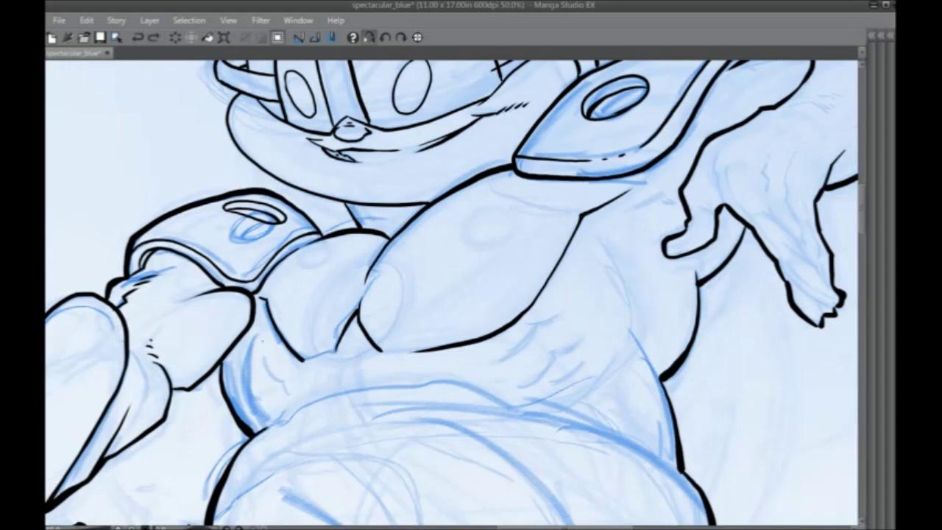
Close the bottom of the smaller pectoral and ink a crease with short hatch marks below the larger shoulder pad.
mouse_move(309, 357)
mouse_down()
mouse_move(337, 349)
mouse_move(178, 412)
mouse_up()
key(space)
drag(440, 345, 338, 341)
key(ctrl+z)
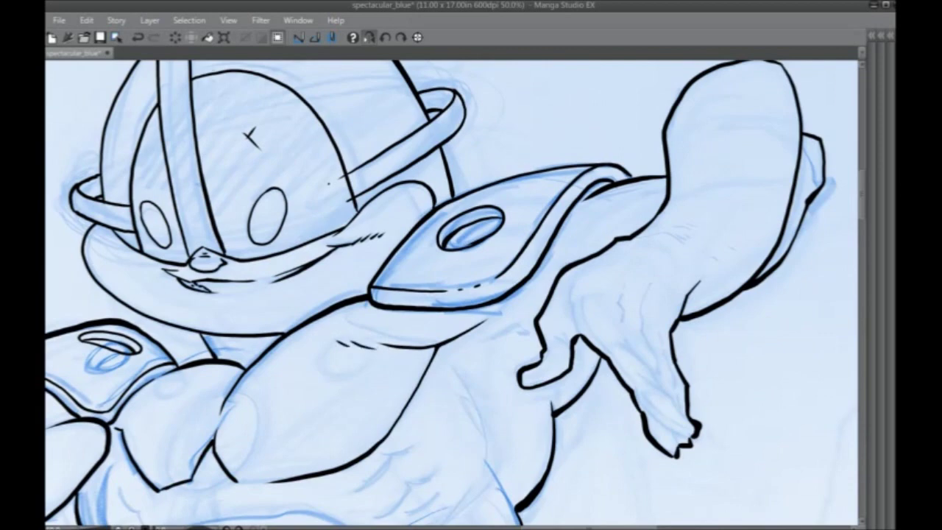
Turn off the mirrored view and ink a large upright ellipse over the centre of the chest between the pectorals.
drag(212, 71, 330, 36)
click(366, 39)
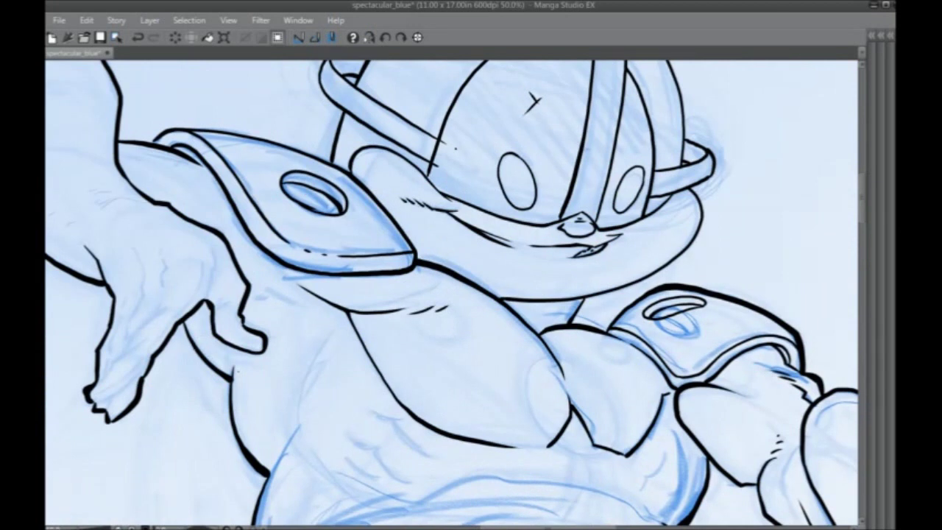
drag(461, 383, 414, 326)
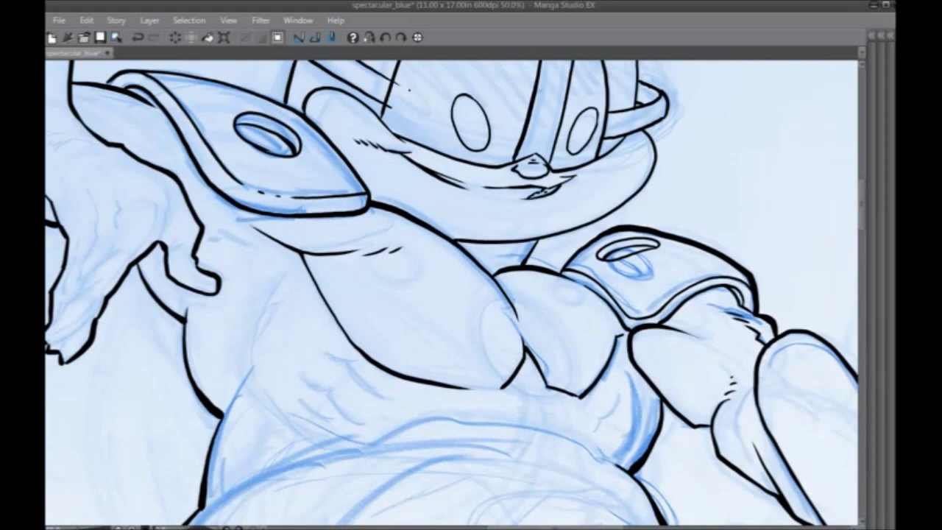
mouse_move(511, 298)
mouse_down()
mouse_move(560, 343)
mouse_move(566, 379)
mouse_move(548, 399)
mouse_move(512, 395)
mouse_move(489, 364)
mouse_move(478, 319)
mouse_move(495, 298)
mouse_move(523, 301)
mouse_up()
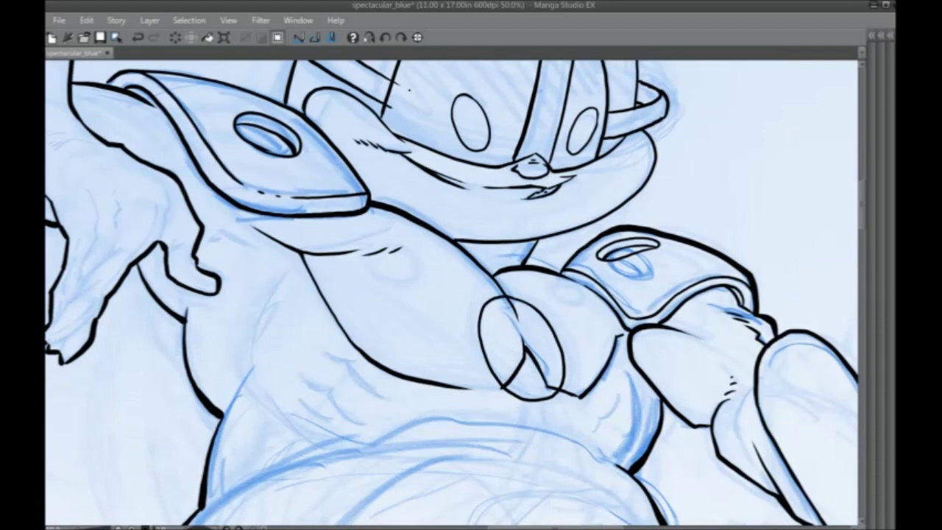
drag(503, 384, 492, 389)
Ink a small oval on each pectoral and redraw the one on the larger pectoral as a rounder circle.
mouse_move(568, 284)
mouse_down()
mouse_move(574, 309)
mouse_move(549, 301)
mouse_move(557, 283)
mouse_move(570, 284)
mouse_up()
mouse_move(447, 266)
mouse_down()
mouse_move(416, 275)
mouse_move(414, 262)
mouse_move(431, 250)
mouse_move(451, 264)
mouse_move(433, 276)
mouse_up()
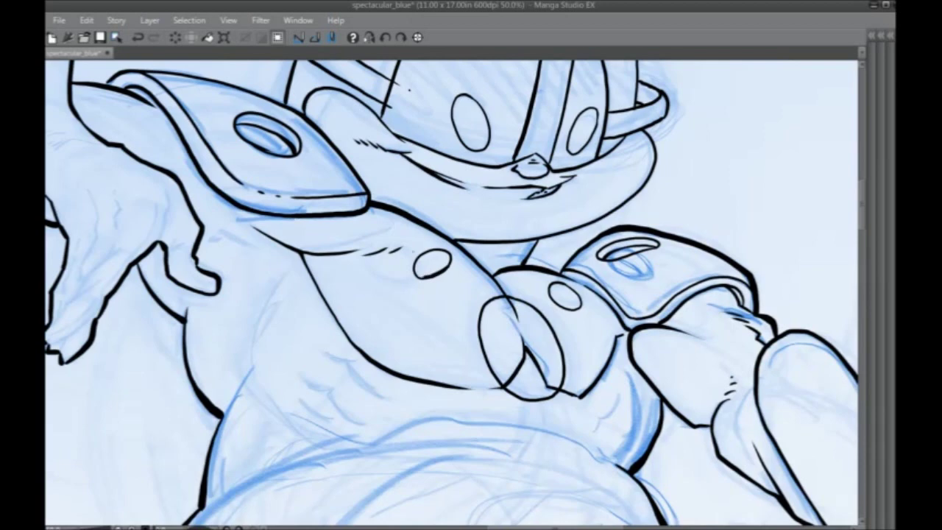
scroll(163, 333, down, 1)
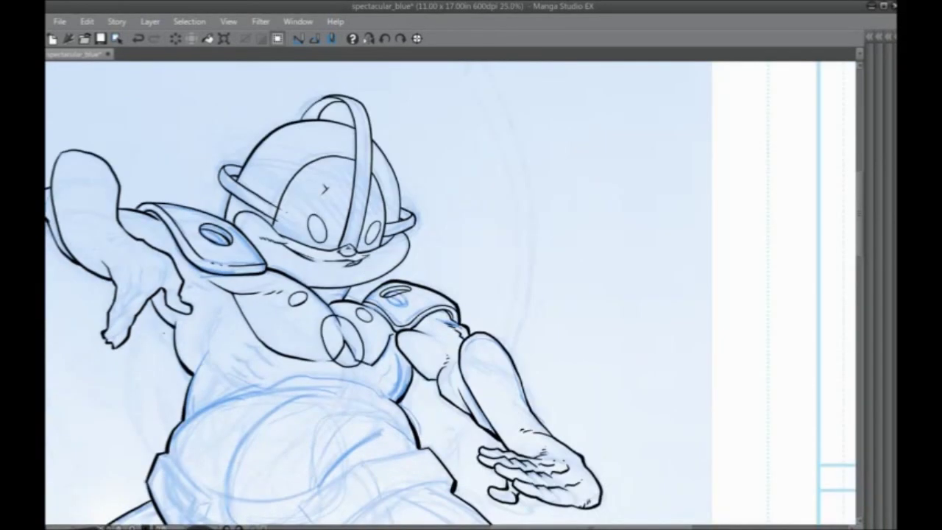
key(ctrl+plus)
key(ctrl+z)
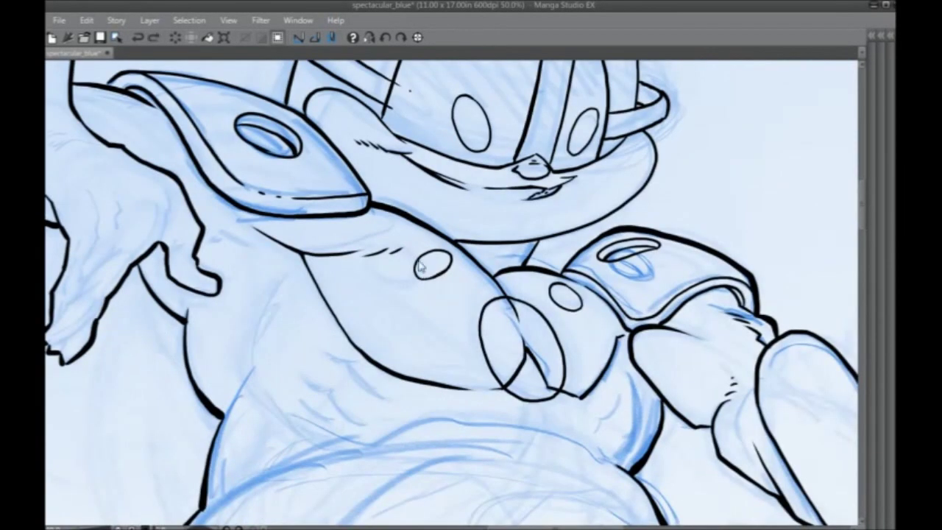
key(ctrl+z)
mouse_move(433, 247)
mouse_down()
mouse_move(454, 259)
mouse_move(447, 277)
mouse_move(425, 282)
mouse_move(415, 255)
mouse_move(444, 250)
mouse_up()
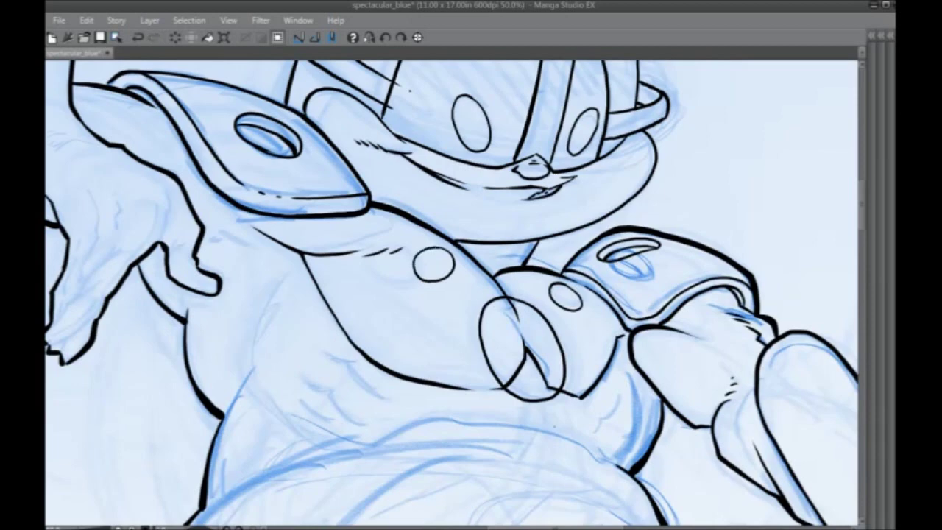
key(ctrl+minus)
key(ctrl+minus)
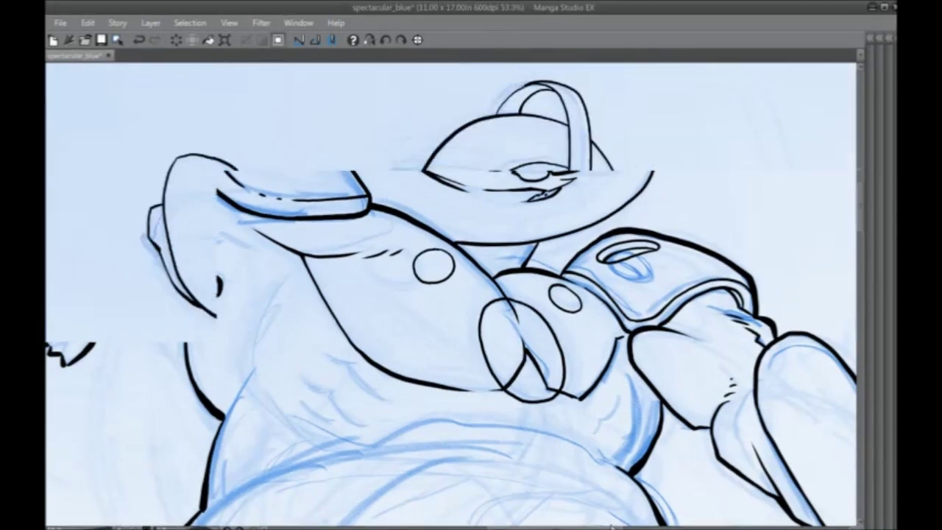
scroll(505, 449, down, 3)
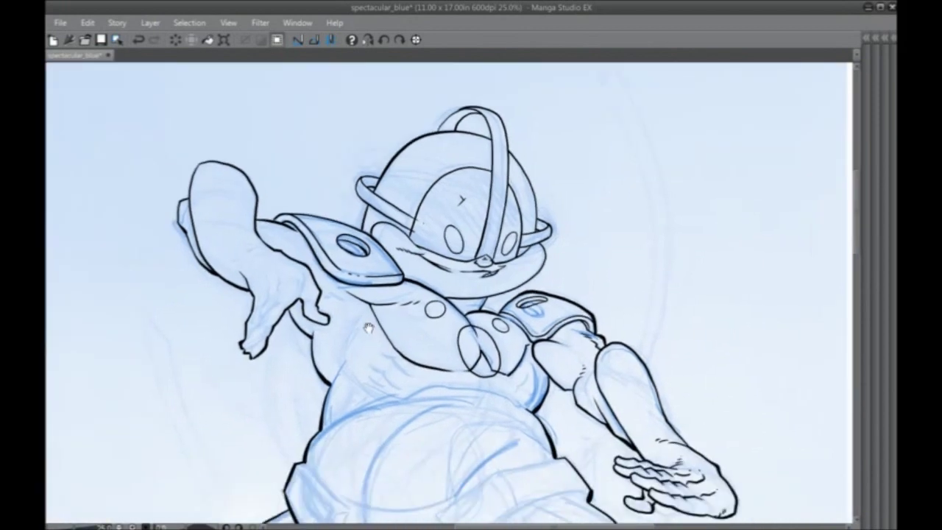
Ink the dividing lines between the fingers of the raised arm's hand, from the fingertips up to the knuckles.
click(367, 40)
click(366, 41)
scroll(439, 194, up, 2)
drag(282, 402, 421, 328)
drag(256, 373, 337, 310)
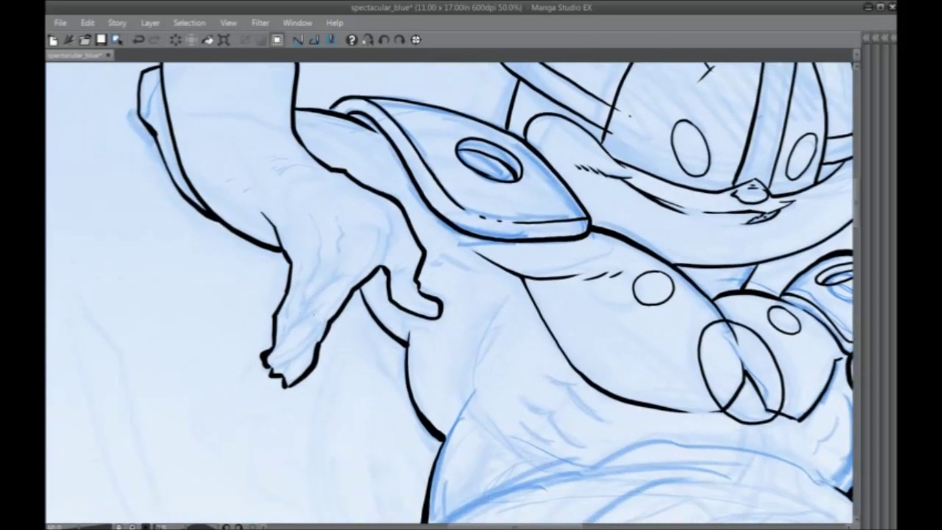
mouse_move(322, 307)
mouse_down()
mouse_move(270, 355)
mouse_move(287, 362)
mouse_move(315, 343)
mouse_move(326, 311)
mouse_up()
key(ctrl+z)
drag(301, 320, 341, 261)
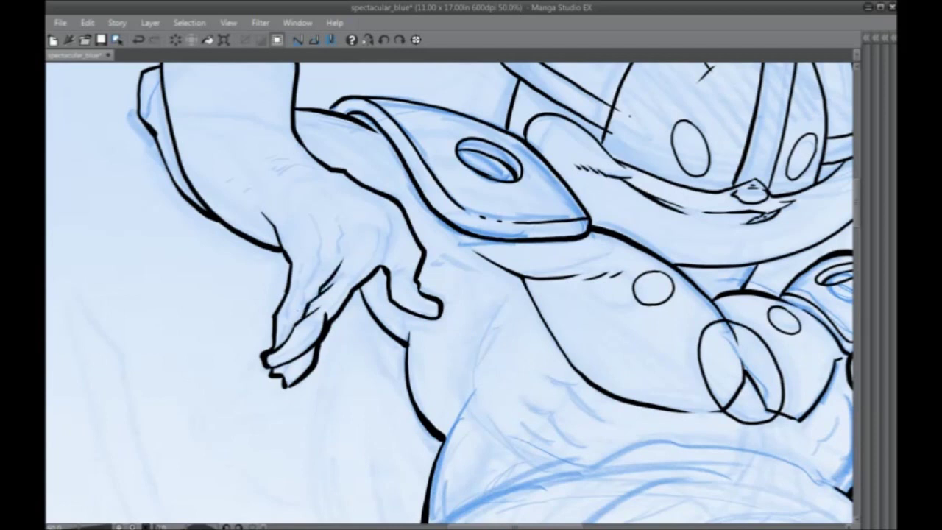
drag(284, 381, 316, 255)
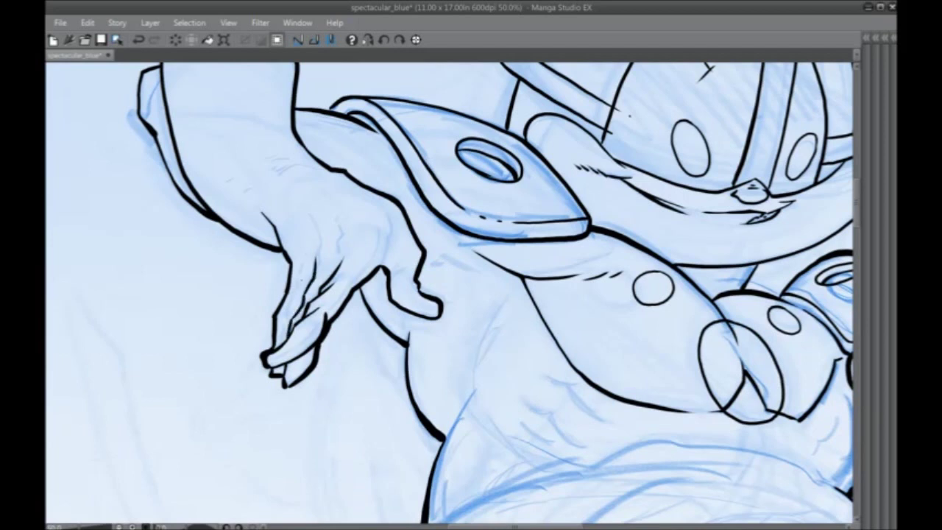
drag(280, 347, 298, 266)
Ink the jagged crease and dots in the raised hand's palm and the short marks at the base of the thumb.
drag(342, 255, 336, 231)
drag(330, 229, 326, 222)
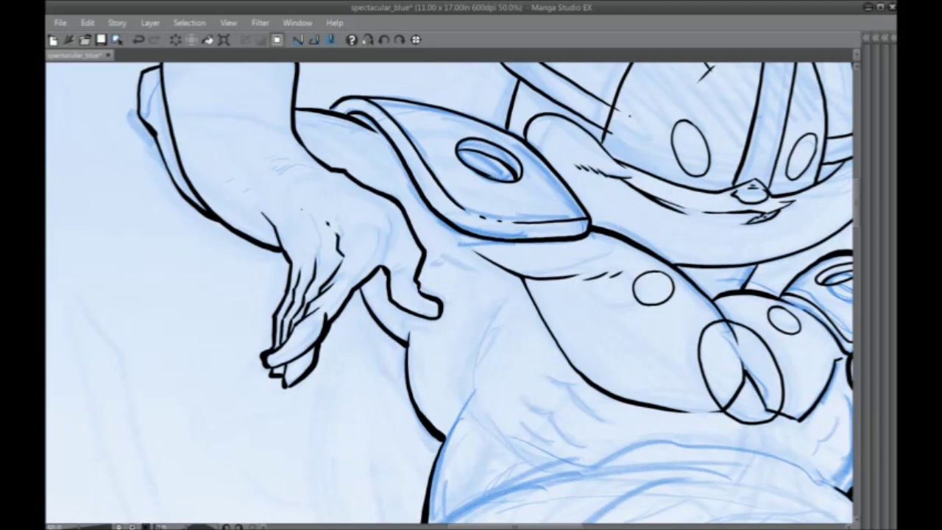
mouse_move(313, 260)
mouse_down()
mouse_move(309, 234)
mouse_move(306, 246)
mouse_move(250, 171)
mouse_up()
key(ctrl+z)
key(ctrl+z)
drag(379, 266, 387, 219)
key(ctrl+z)
drag(389, 271, 404, 282)
Ink the curved crease and small hatch marks across the wrist of the raised arm.
drag(235, 218, 337, 330)
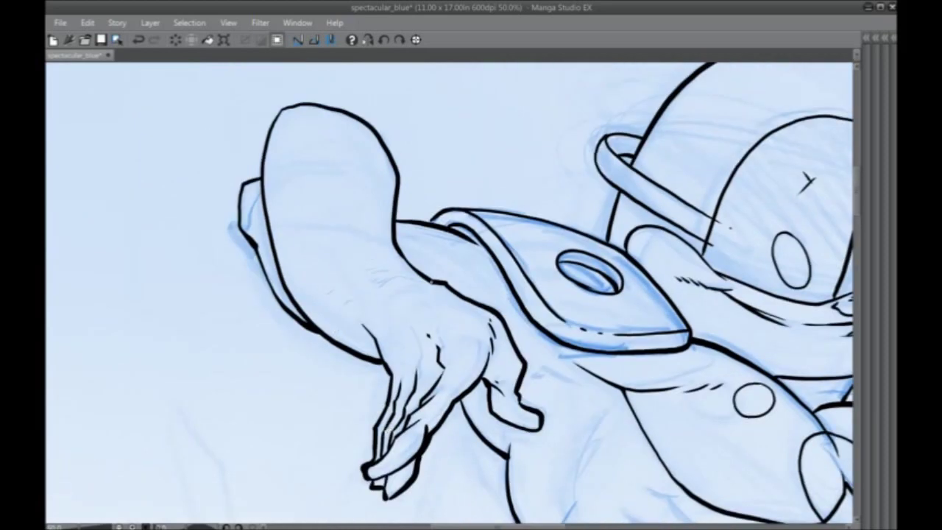
drag(429, 284, 411, 278)
drag(415, 282, 359, 274)
drag(444, 328, 374, 295)
drag(385, 201, 400, 196)
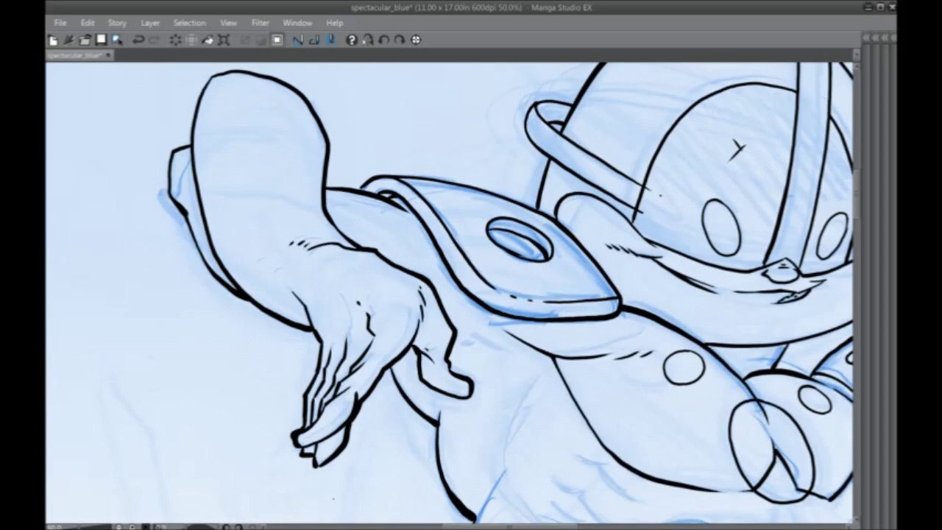
Ink the lower edge of the rib cage across the torso and its bumpy contour up the side below the larger pectoral.
drag(468, 429, 285, 230)
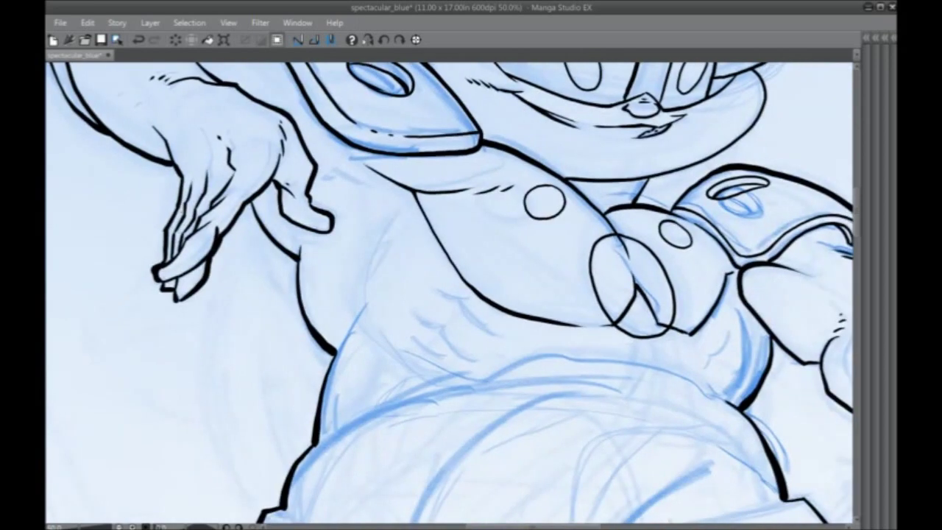
key(ctrl+minus)
key(ctrl+minus)
drag(172, 374, 207, 395)
key(ctrl+plus)
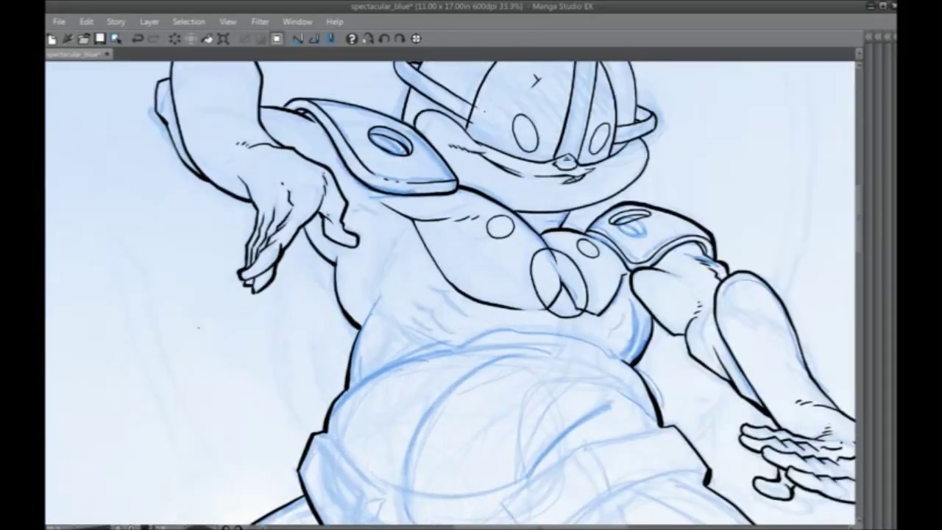
drag(407, 363, 336, 332)
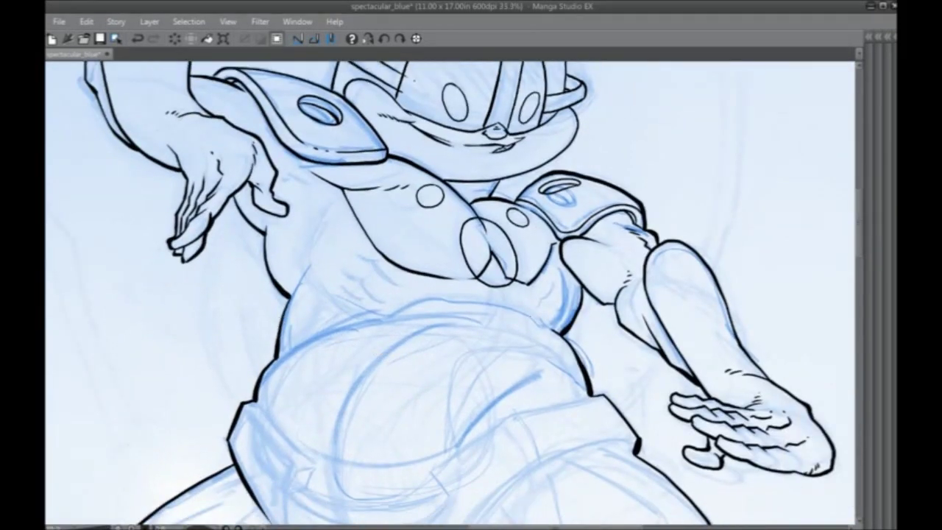
mouse_move(527, 312)
mouse_down()
mouse_move(435, 298)
mouse_move(411, 301)
mouse_move(387, 320)
mouse_move(349, 306)
mouse_move(319, 260)
mouse_up()
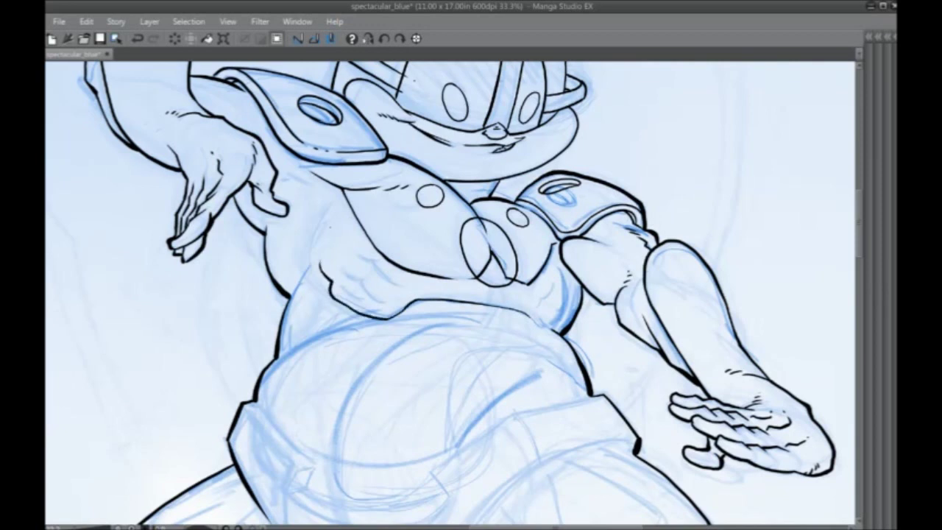
Ink the jagged rib shadows on the side of the torso and the curve joining the ribs to the larger pectoral.
mouse_move(395, 285)
mouse_down()
mouse_move(349, 248)
mouse_move(362, 284)
mouse_move(393, 302)
mouse_up()
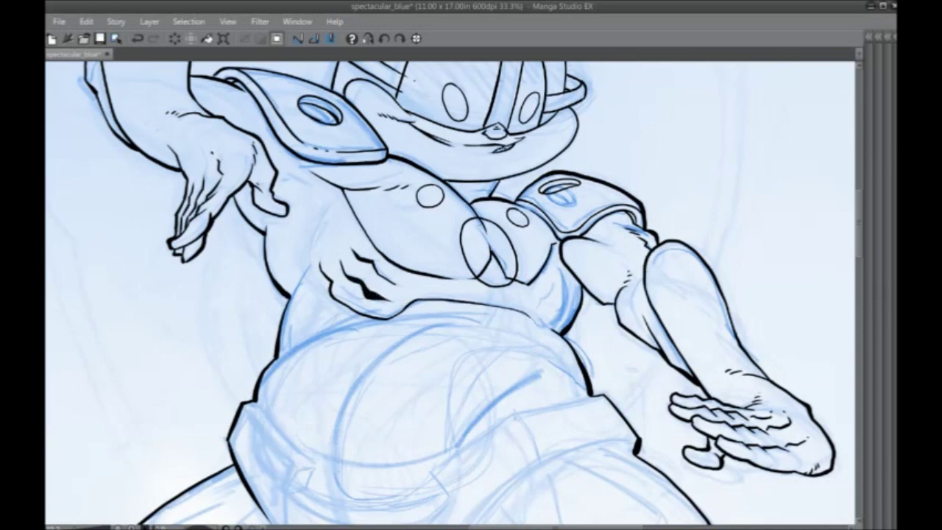
mouse_move(332, 268)
mouse_down()
mouse_move(336, 287)
mouse_move(381, 308)
mouse_up()
key(ctrl+z)
mouse_move(332, 268)
mouse_down()
mouse_move(335, 284)
mouse_move(359, 297)
mouse_up()
drag(320, 238, 346, 196)
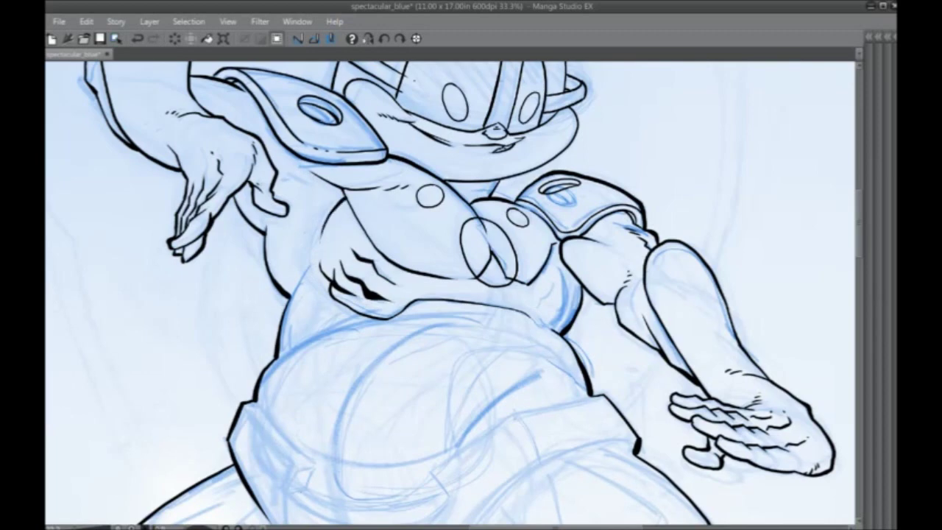
Erase the rib shadows below the larger pectoral and redraw them as three thinner jagged creases with tapering tails.
scroll(301, 493, up, 1)
drag(317, 278, 347, 443)
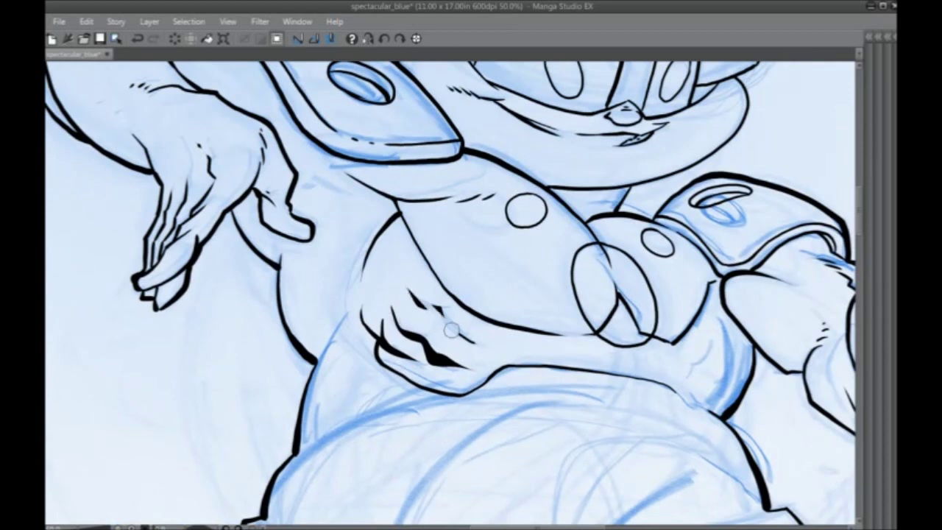
mouse_move(466, 343)
mouse_down()
mouse_move(395, 302)
mouse_move(424, 348)
mouse_move(464, 367)
mouse_move(421, 347)
mouse_move(432, 364)
mouse_move(386, 315)
mouse_move(389, 343)
mouse_move(382, 331)
mouse_move(398, 353)
mouse_move(431, 332)
mouse_up()
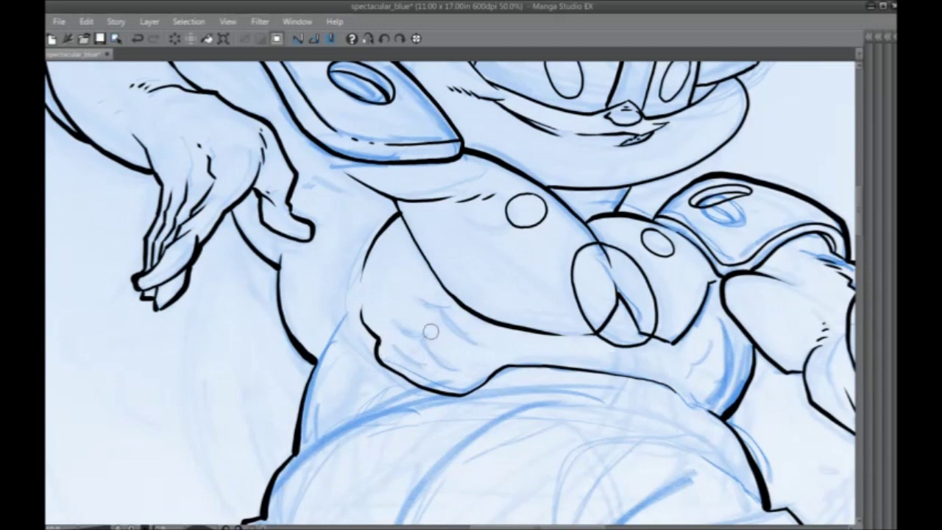
mouse_move(446, 308)
mouse_down()
mouse_move(424, 305)
mouse_move(411, 276)
mouse_up()
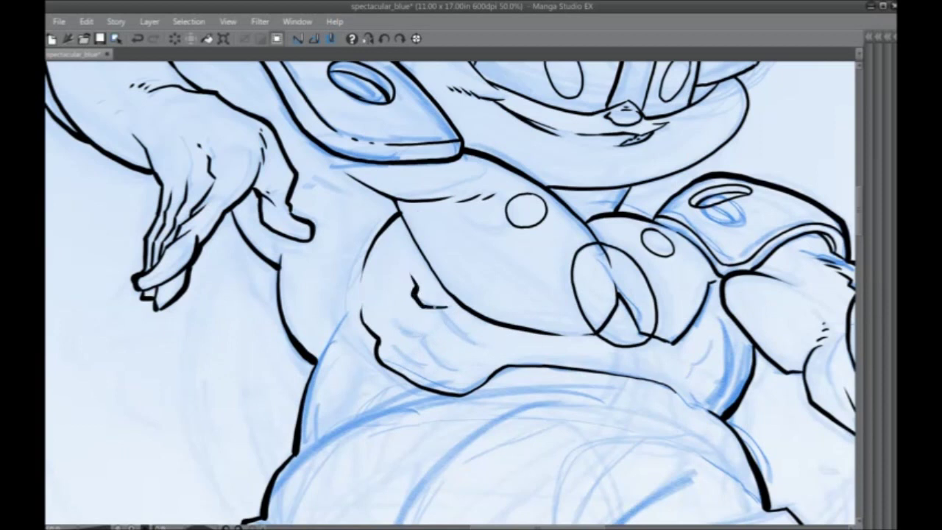
mouse_move(473, 338)
mouse_down()
mouse_move(432, 306)
mouse_move(397, 328)
mouse_move(386, 291)
mouse_up()
drag(414, 334, 466, 371)
drag(395, 337, 378, 352)
drag(384, 346, 412, 368)
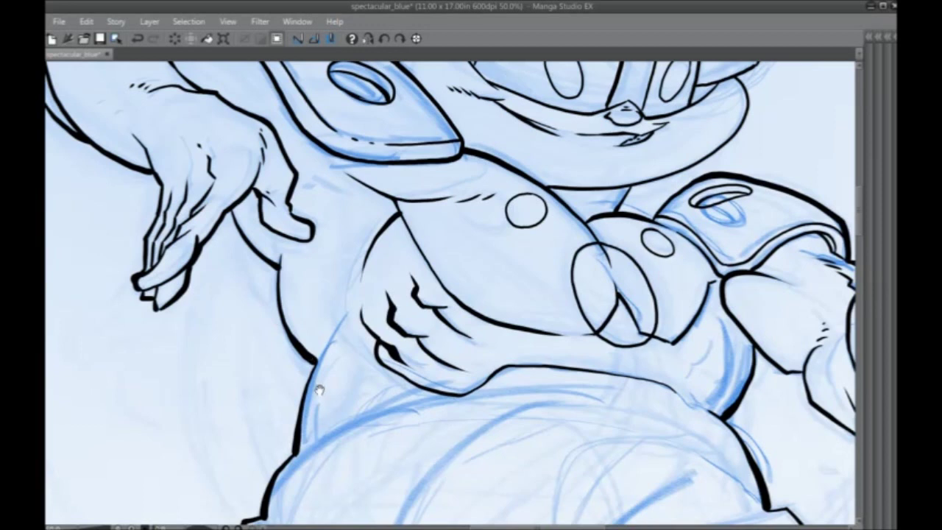
Ink the jagged rib creases and dark shadow strokes on the far side of the torso, below the smaller pectoral.
drag(353, 362, 307, 297)
mouse_move(624, 328)
mouse_down()
mouse_move(646, 317)
mouse_move(665, 269)
mouse_move(682, 307)
mouse_move(660, 340)
mouse_move(632, 331)
mouse_move(685, 316)
mouse_move(696, 296)
mouse_move(693, 259)
mouse_up()
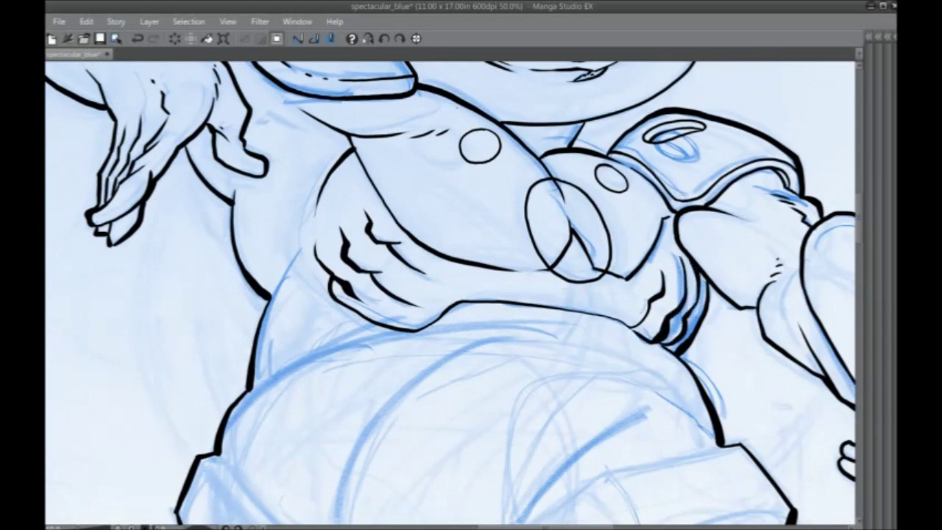
scroll(457, 108, down, 2)
drag(354, 257, 314, 381)
Ink the belt's curved lower edge over the outstretched leg's thigh as a double line from the hip to the crotch.
scroll(232, 287, up, 2)
drag(547, 320, 382, 363)
drag(438, 291, 421, 329)
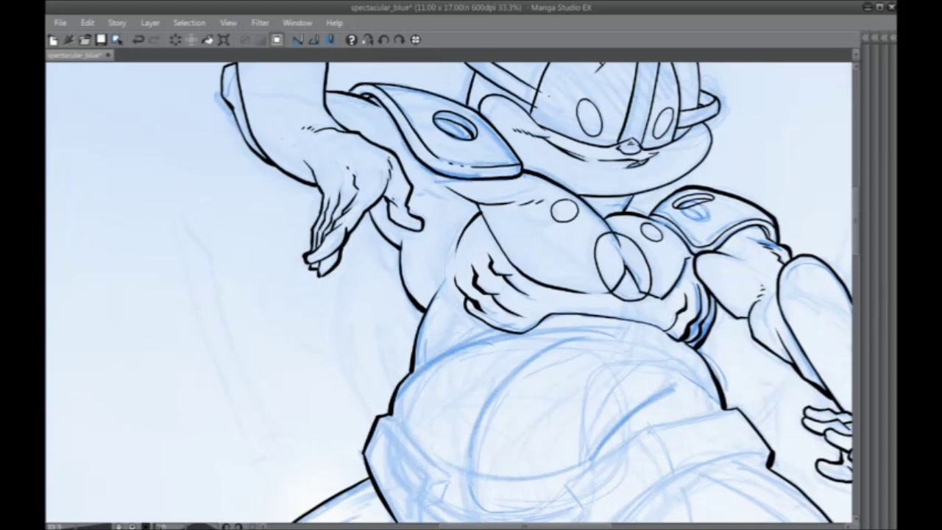
drag(491, 318, 430, 279)
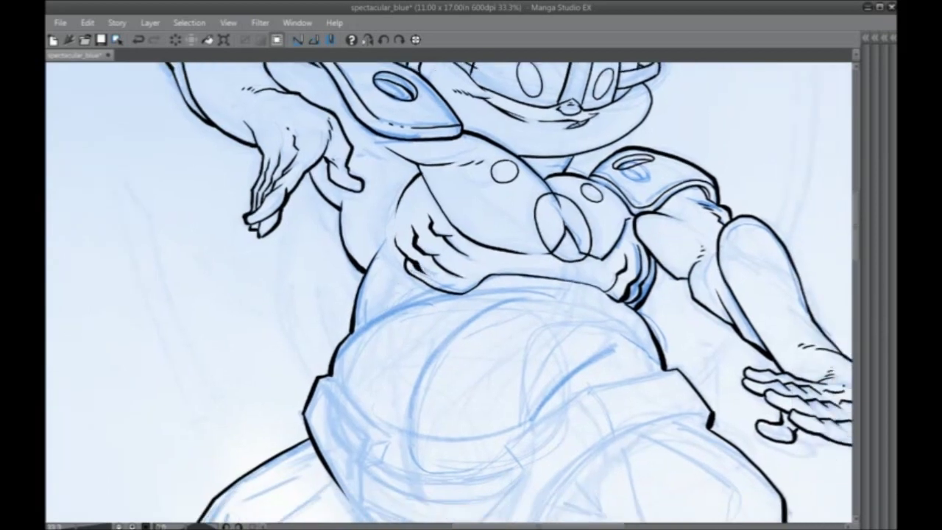
ctrl+click(347, 384)
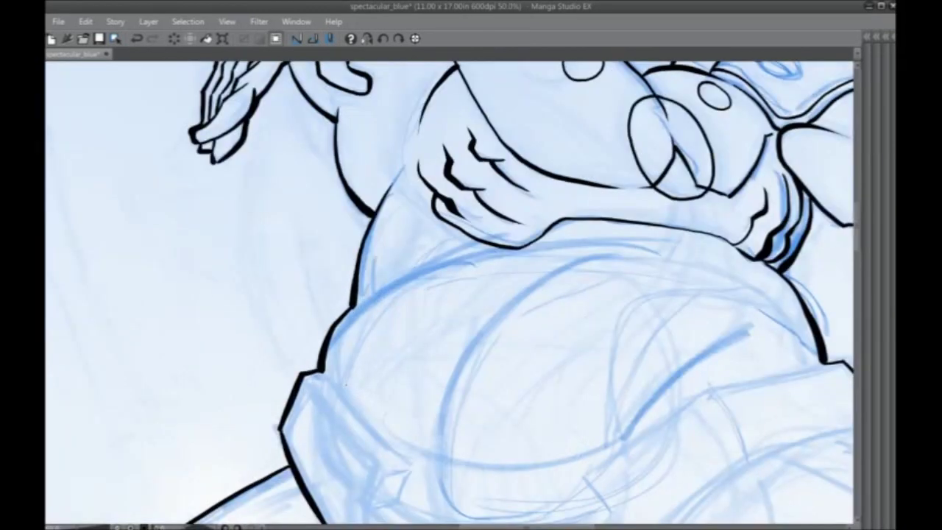
mouse_move(422, 383)
mouse_down()
mouse_move(419, 314)
mouse_move(493, 267)
mouse_move(667, 292)
mouse_move(719, 275)
mouse_up()
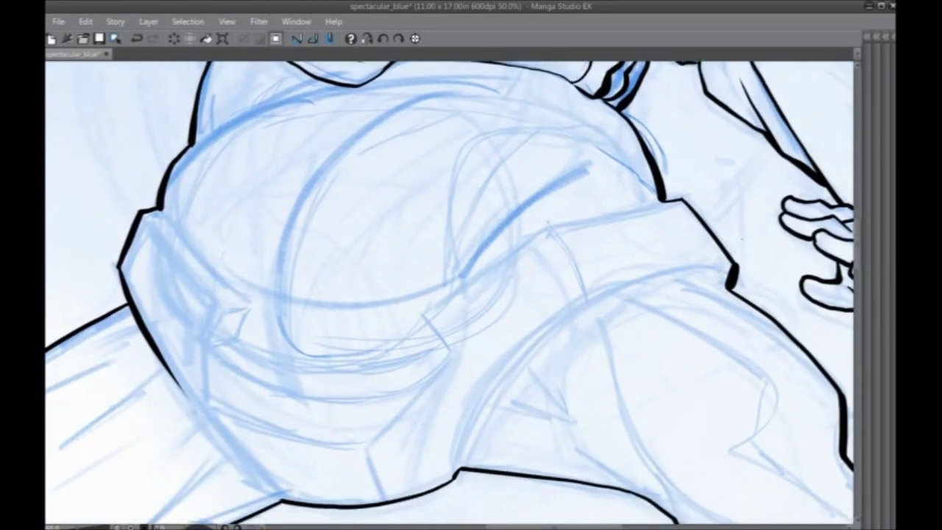
drag(164, 126, 511, 154)
mouse_move(542, 104)
mouse_down()
mouse_move(524, 151)
mouse_move(521, 229)
mouse_move(546, 320)
mouse_move(599, 397)
mouse_move(639, 422)
mouse_up()
drag(530, 91, 512, 151)
key(ctrl+z)
mouse_move(530, 91)
mouse_down()
mouse_move(511, 167)
mouse_move(518, 249)
mouse_move(542, 321)
mouse_move(587, 388)
mouse_up()
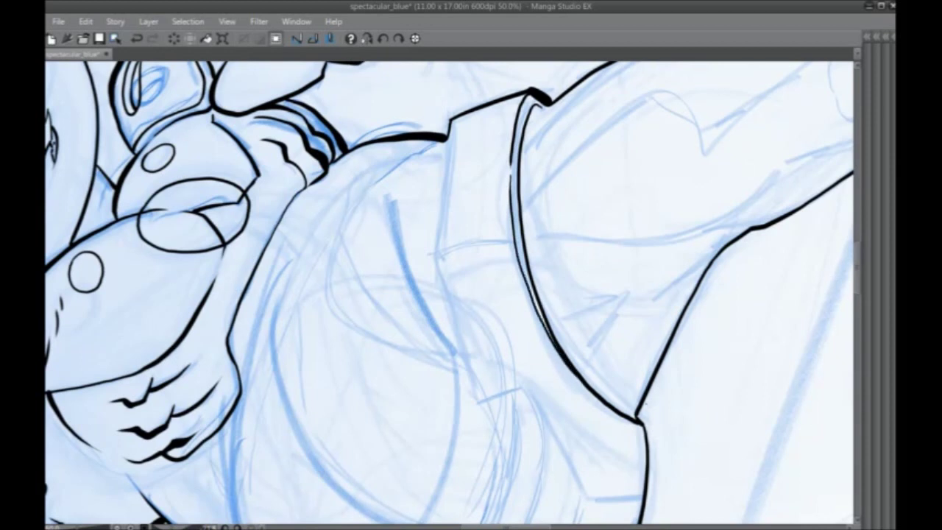
Ink the belt's upper edge from the outstretched leg's hip down to the front, ending in the angular notch.
mouse_move(420, 260)
mouse_down()
mouse_move(458, 146)
mouse_move(475, 128)
mouse_move(470, 84)
mouse_move(459, 228)
mouse_up()
drag(467, 392, 446, 143)
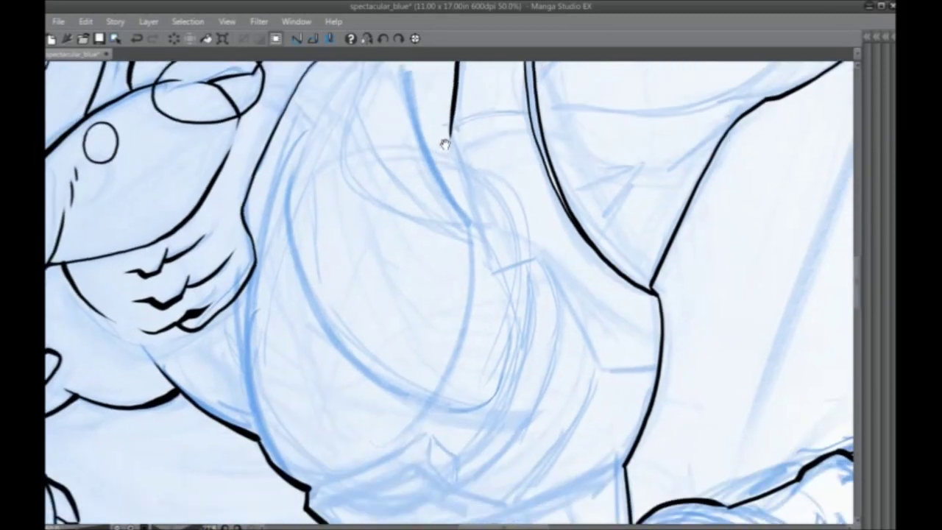
mouse_move(450, 136)
mouse_down()
mouse_move(493, 270)
mouse_move(533, 256)
mouse_up()
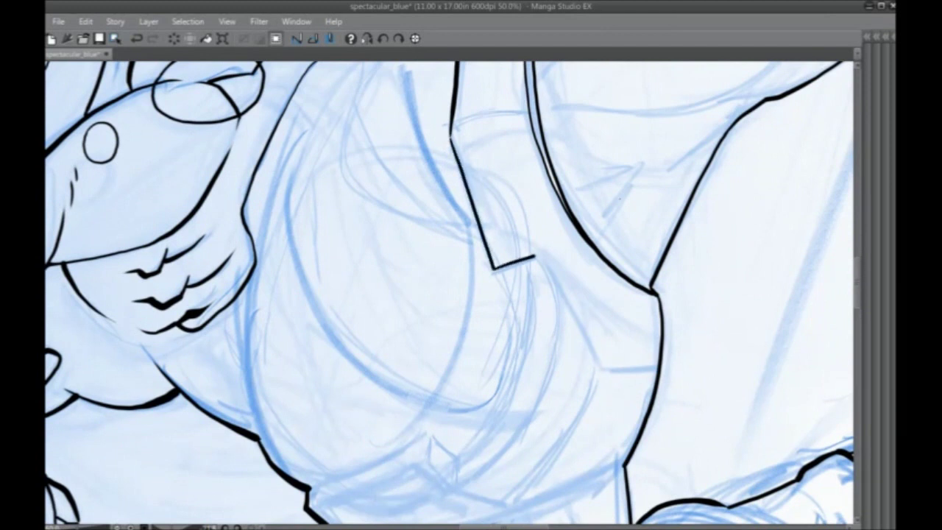
click(414, 39)
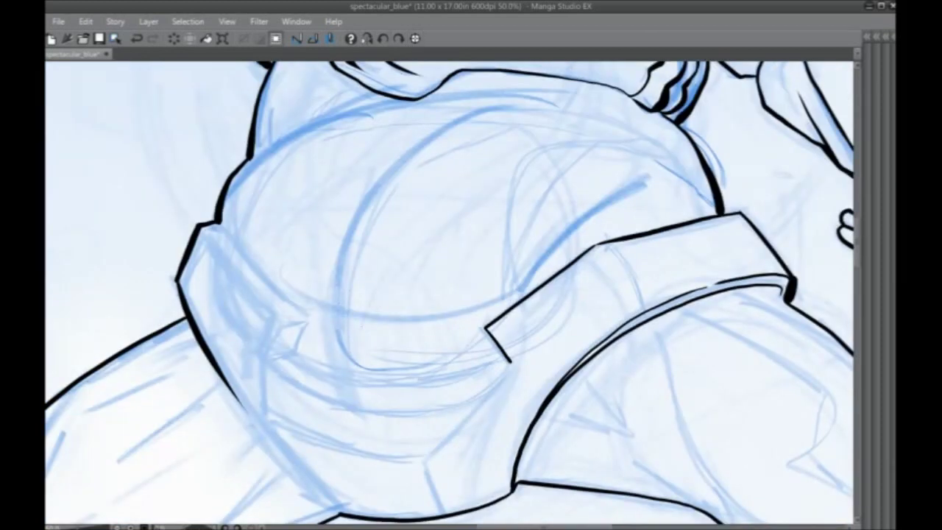
Ink the belt's straight upper edge on the bent leg's side, from the waist down to the front notch.
mouse_move(218, 221)
mouse_down()
mouse_move(299, 312)
mouse_move(219, 222)
mouse_up()
key(ctrl+z)
key(ctrl+z)
drag(307, 319, 220, 222)
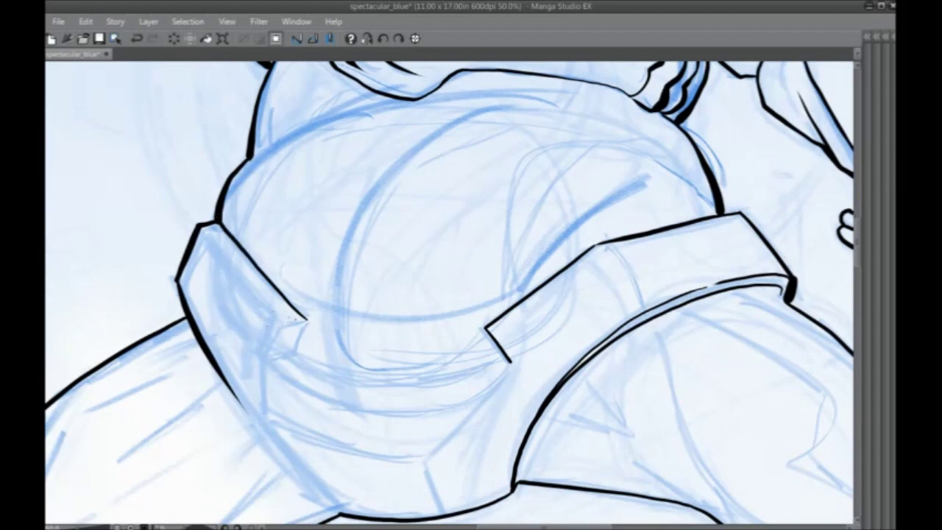
Ink the inner parallel edge and the small end face that give the bent-leg side of the belt its thickness.
drag(307, 320, 270, 327)
drag(203, 225, 295, 355)
drag(273, 326, 262, 359)
key(ctrl+z)
mouse_move(274, 325)
mouse_down()
mouse_move(256, 372)
mouse_move(284, 359)
mouse_move(258, 374)
mouse_up()
key(ctrl+z)
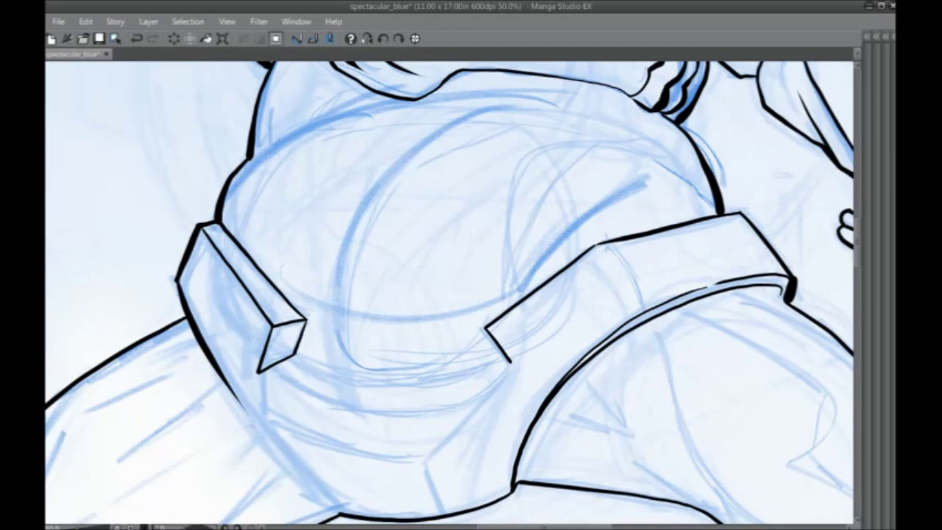
Ink a curve across the belt front between the two notches and a short side edge below the bent-leg notch.
mouse_move(259, 373)
mouse_down()
mouse_move(298, 402)
mouse_move(375, 418)
mouse_move(438, 416)
mouse_move(513, 364)
mouse_up()
key(ctrl+z)
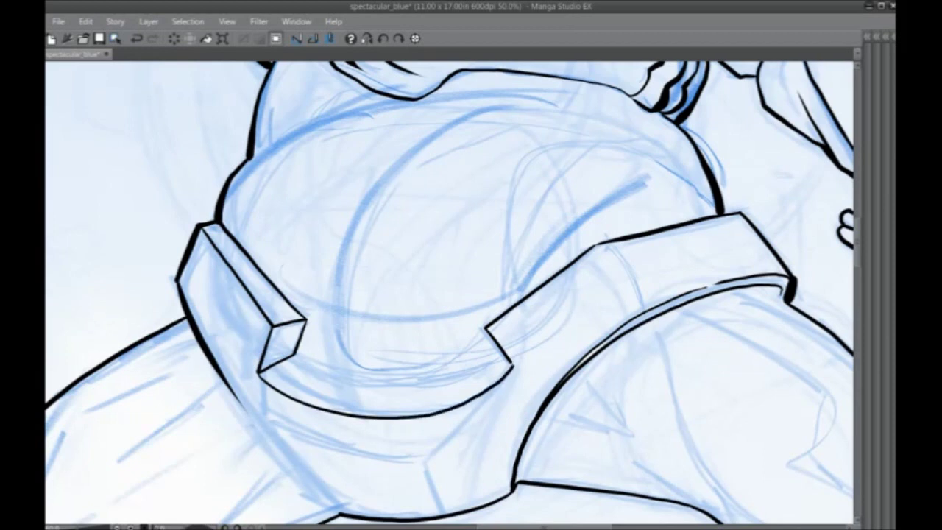
drag(254, 405, 276, 355)
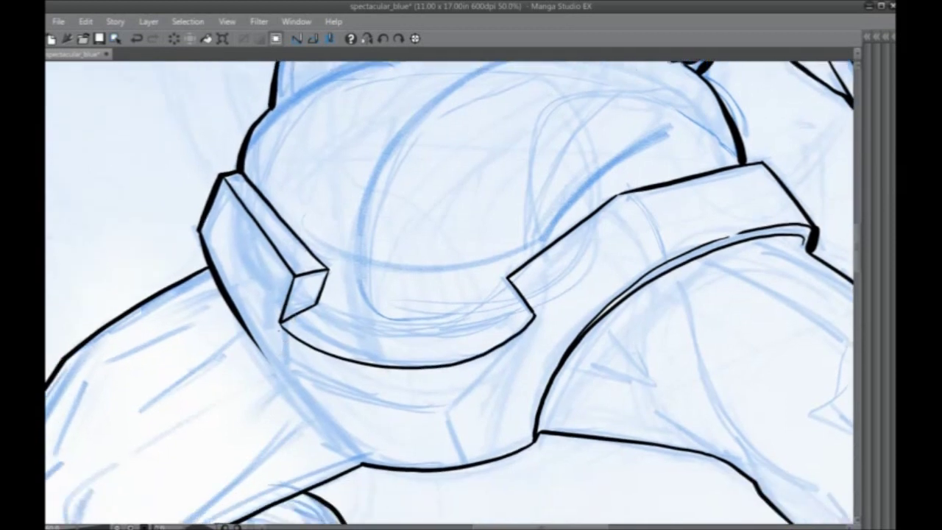
drag(278, 321, 288, 378)
Ink the slanted edge running from the outstretched-leg notch down toward the centre of the belt front.
mouse_move(535, 316)
mouse_down()
mouse_move(493, 373)
mouse_move(441, 411)
mouse_up()
key(ctrl+z)
key(ctrl+z)
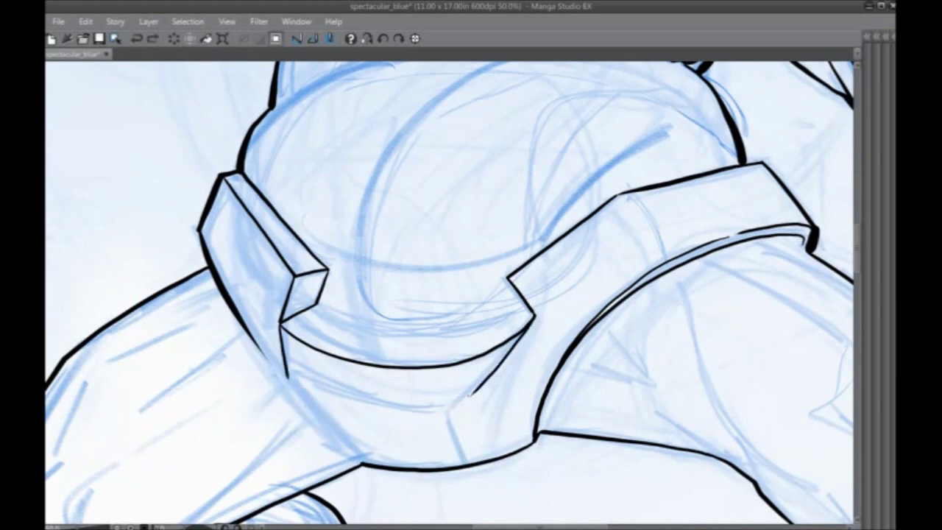
mouse_move(535, 315)
mouse_down()
mouse_move(450, 403)
mouse_move(387, 414)
mouse_move(325, 405)
mouse_up()
key(ctrl+z)
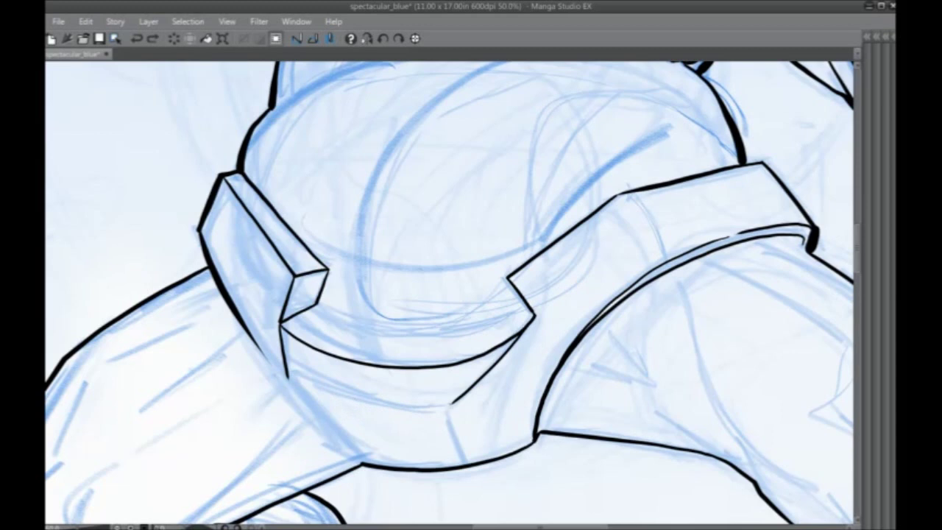
Ink the lower curve of the belt's front panel from the short side edge to the end of the slanted edge.
mouse_move(450, 405)
mouse_down()
mouse_move(353, 408)
mouse_move(297, 380)
mouse_move(351, 405)
mouse_up()
key(ctrl+z)
key(ctrl+z)
mouse_move(286, 361)
mouse_down()
mouse_move(324, 390)
mouse_move(385, 408)
mouse_move(433, 411)
mouse_move(465, 395)
mouse_move(452, 405)
mouse_up()
key(ctrl+z)
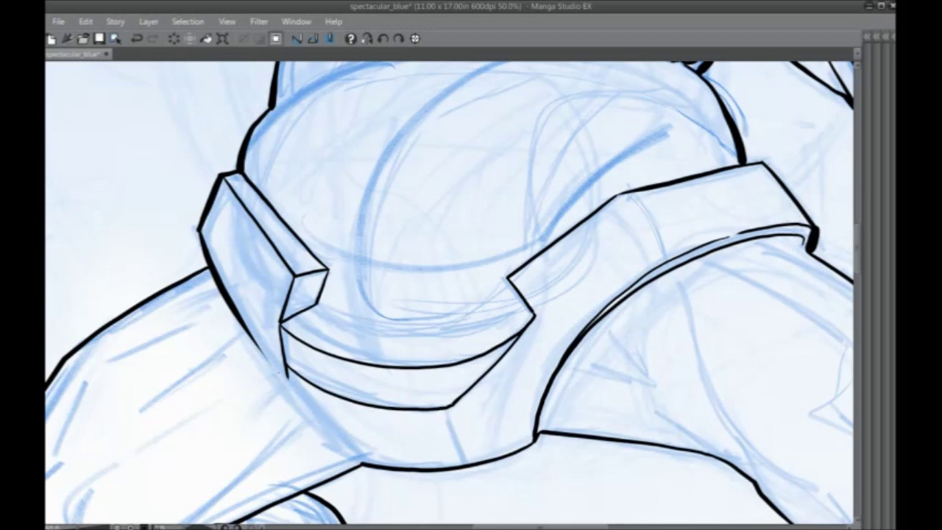
Ink the belt's outer edge down to the crotch and the short seam below the slanted edge, reinforcing the outline beside the thigh.
mouse_move(286, 364)
mouse_down()
mouse_move(297, 395)
mouse_move(361, 462)
mouse_up()
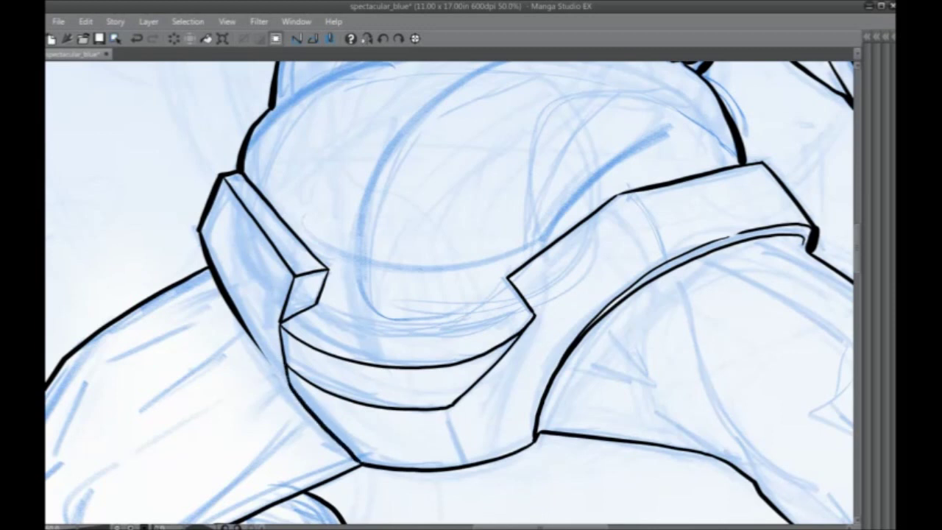
drag(452, 404, 466, 468)
drag(253, 340, 289, 381)
Erase both curves across the belt front and the short side edge below the bent-leg notch.
scroll(195, 249, down, 2)
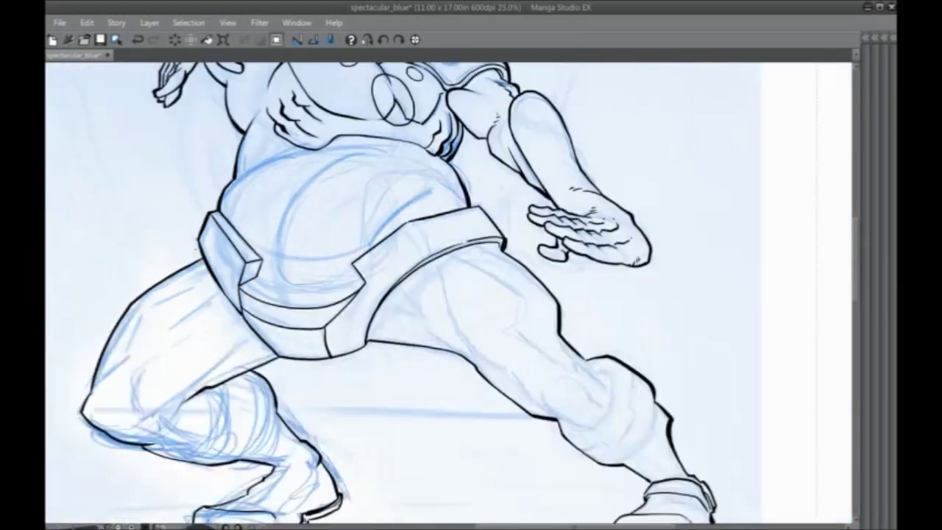
drag(195, 249, 217, 285)
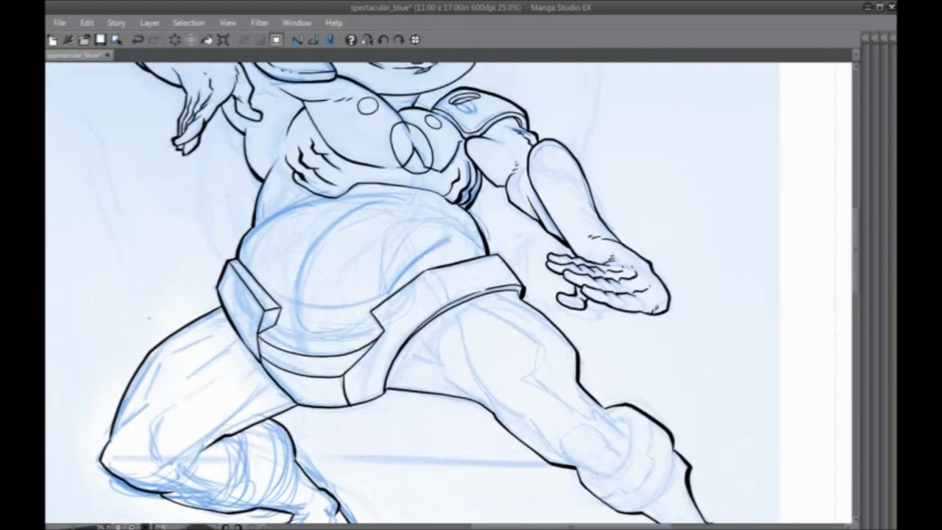
scroll(162, 273, up, 1)
scroll(149, 318, up, 1)
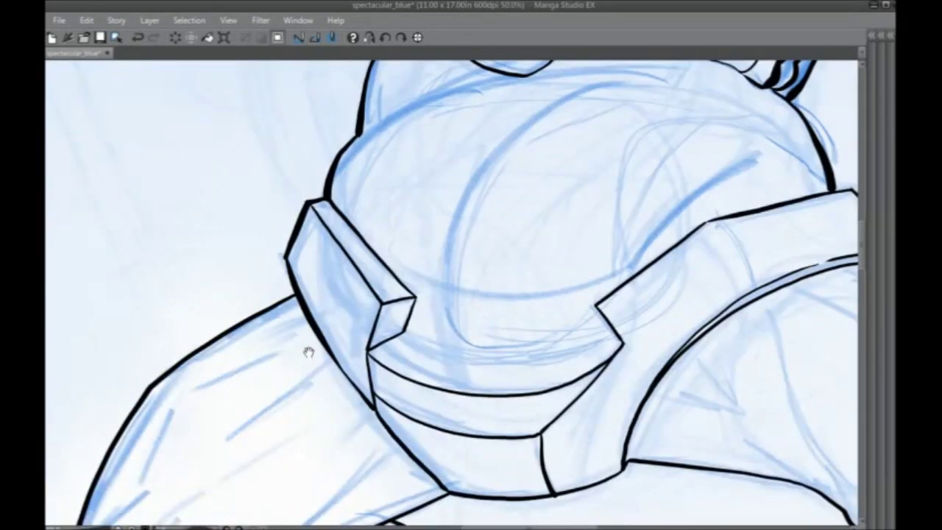
drag(309, 351, 205, 354)
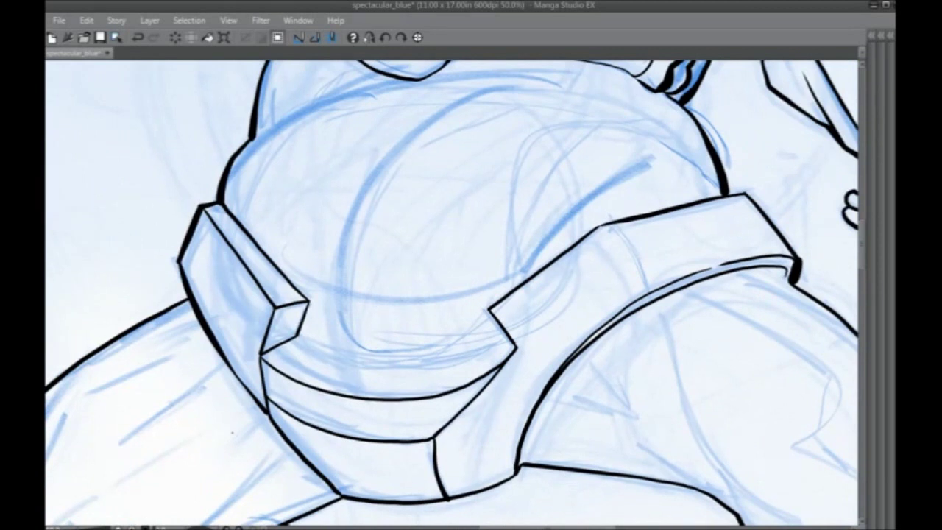
drag(441, 391, 479, 378)
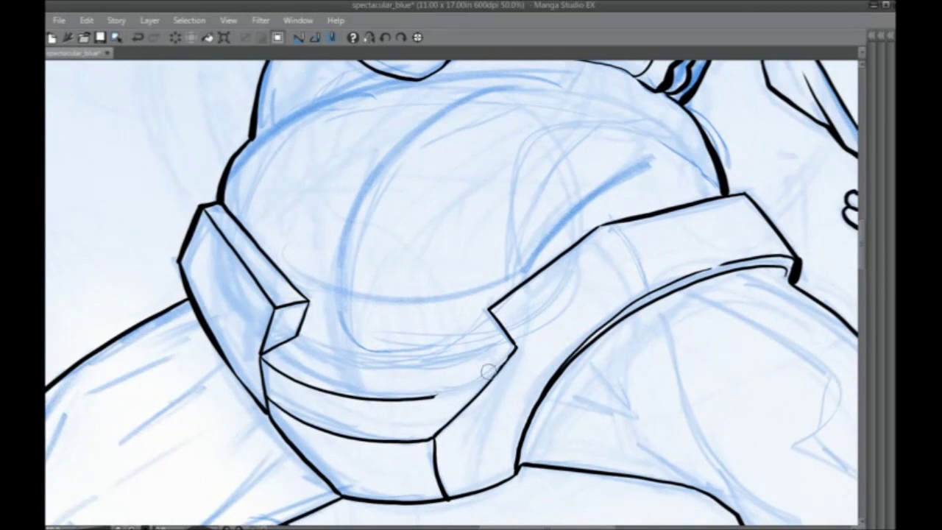
mouse_move(448, 399)
mouse_down()
mouse_move(425, 402)
mouse_move(429, 388)
mouse_move(470, 371)
mouse_move(394, 404)
mouse_move(279, 369)
mouse_move(271, 390)
mouse_move(278, 416)
mouse_move(370, 439)
mouse_move(345, 429)
mouse_move(424, 438)
mouse_move(331, 434)
mouse_up()
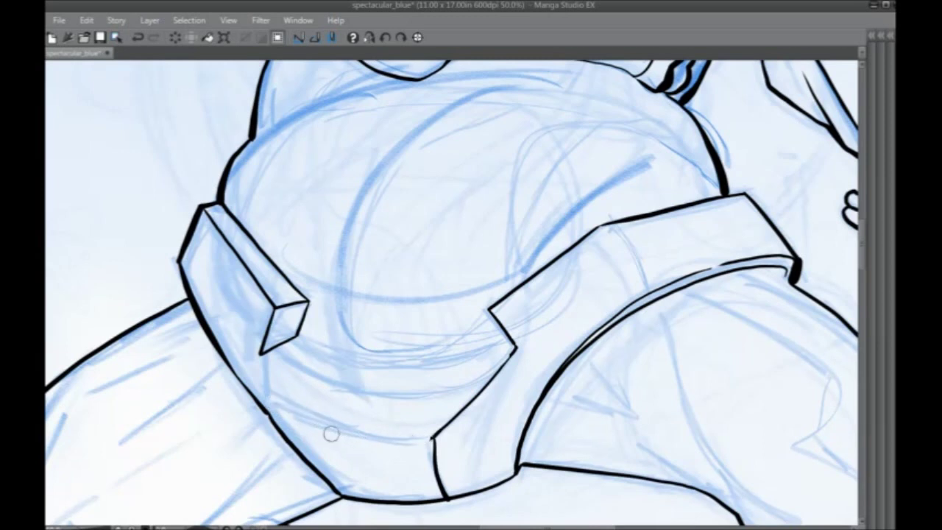
Ink the curved seam across the belt at the outstretched leg's hip and a new curve joining the notches across the front.
mouse_move(597, 227)
mouse_down()
mouse_move(631, 261)
mouse_move(641, 291)
mouse_up()
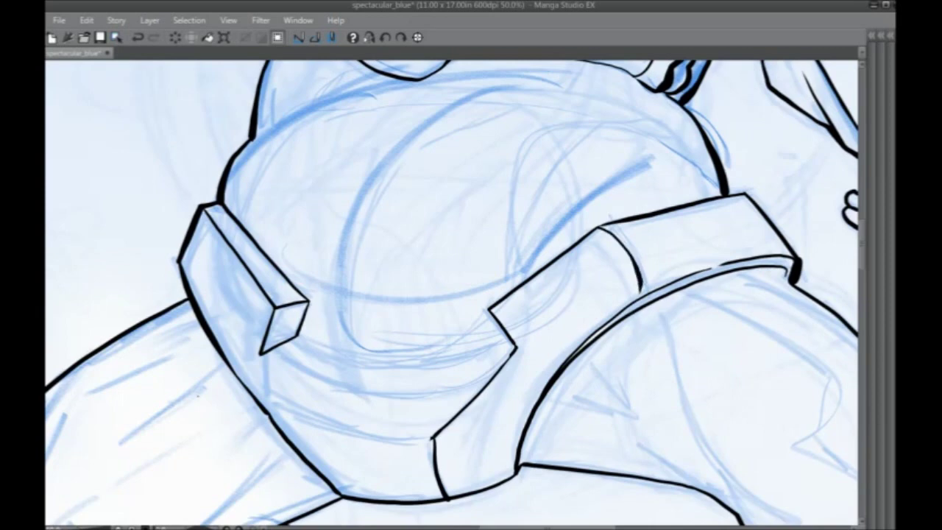
scroll(198, 395, down, 2)
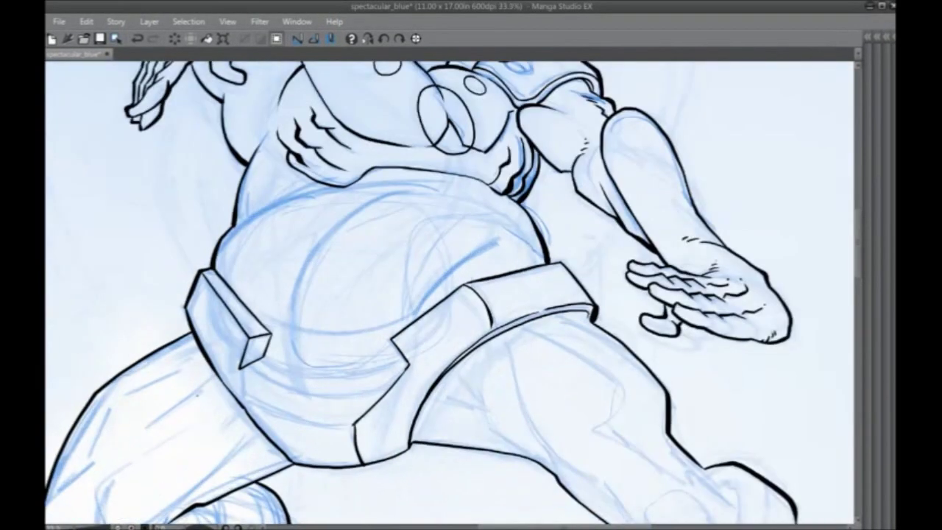
scroll(203, 398, up, 2)
mouse_move(262, 355)
mouse_down()
mouse_move(271, 351)
mouse_move(276, 372)
mouse_move(312, 392)
mouse_move(363, 403)
mouse_move(431, 397)
mouse_move(504, 367)
mouse_up()
Ink a second curve above the front one, linking the inner corners of the notches to show the belt's thickness.
drag(176, 324, 254, 301)
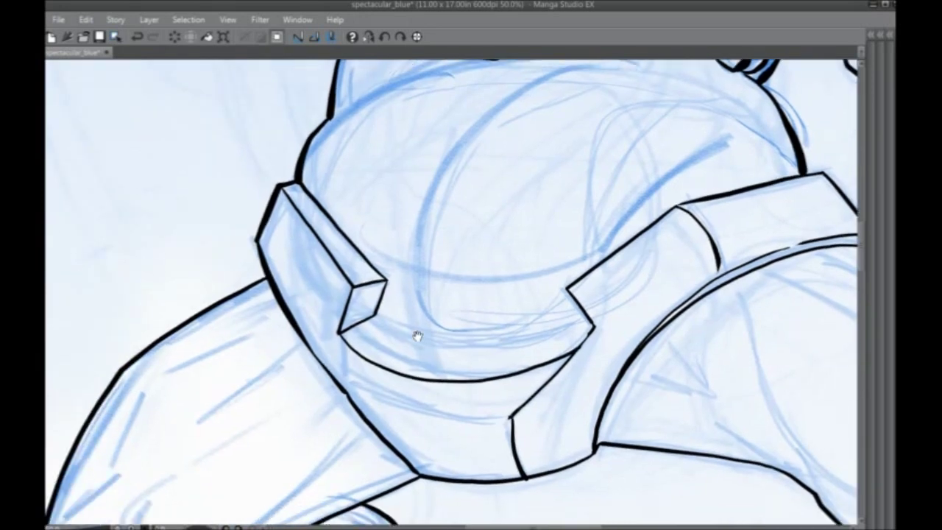
drag(418, 337, 490, 338)
key(ctrl+z)
mouse_move(284, 200)
mouse_down()
mouse_move(234, 370)
mouse_move(379, 321)
mouse_move(509, 407)
mouse_up()
mouse_move(520, 488)
mouse_down()
mouse_move(552, 400)
mouse_move(547, 264)
mouse_up()
drag(432, 310, 334, 367)
drag(359, 407, 376, 335)
key(ctrl+z)
mouse_move(358, 408)
mouse_down()
mouse_move(383, 339)
mouse_move(387, 286)
mouse_move(375, 195)
mouse_up()
click(417, 38)
Ink the front panel's lower curve past the old outline and the slanted side edge connecting it to the bent-leg notch.
mouse_move(303, 321)
mouse_down()
mouse_move(297, 389)
mouse_move(288, 372)
mouse_up()
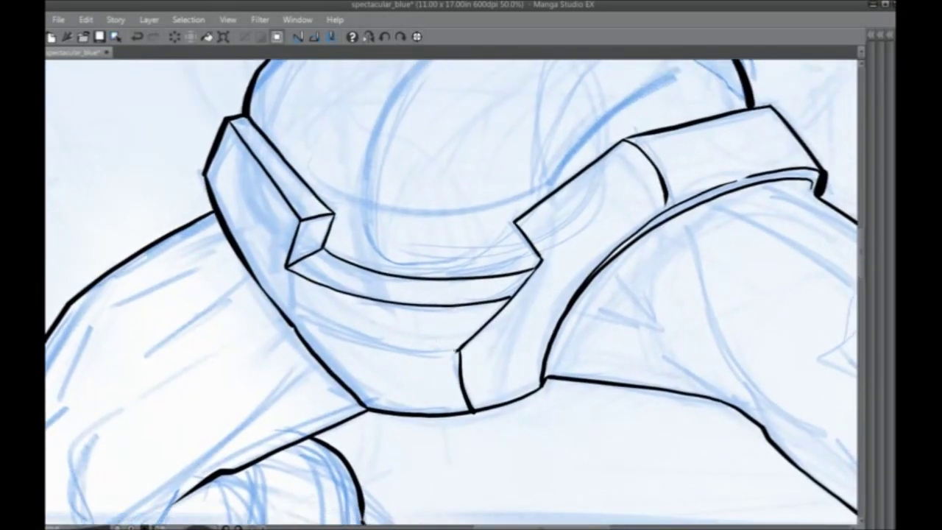
mouse_move(457, 351)
mouse_down()
mouse_move(369, 347)
mouse_move(264, 307)
mouse_up()
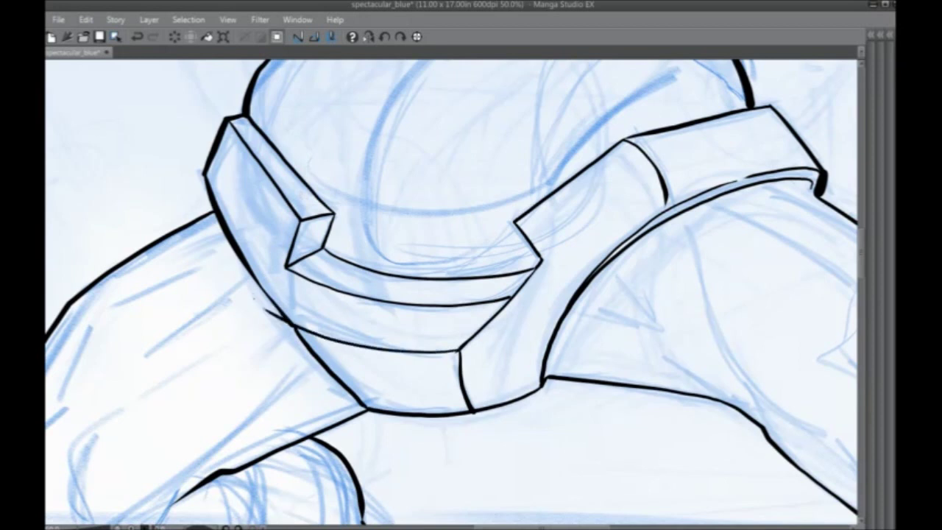
drag(286, 266, 265, 310)
Erase the old outline below the front panel and redraw it from the panel's outer corner down to the crotch.
drag(300, 340, 346, 381)
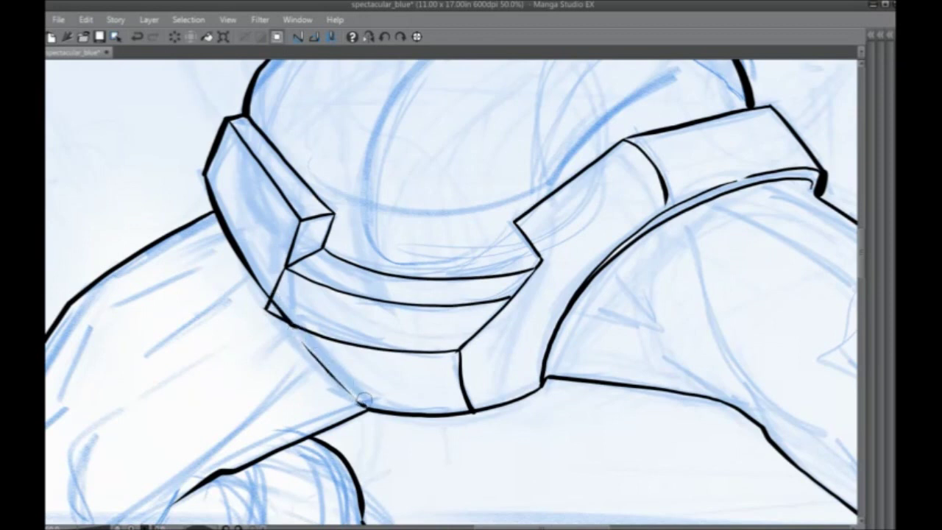
key(ctrl+z)
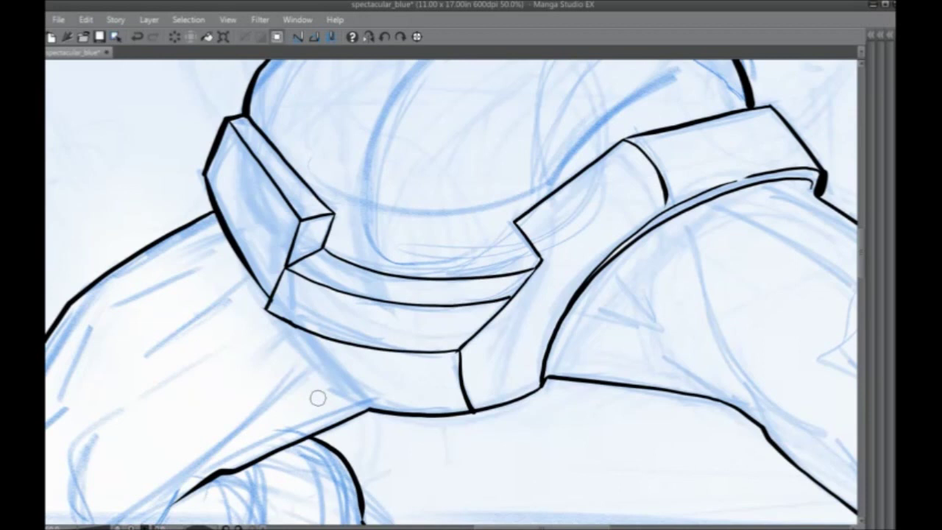
mouse_move(266, 309)
mouse_down()
mouse_move(286, 338)
mouse_move(368, 407)
mouse_up()
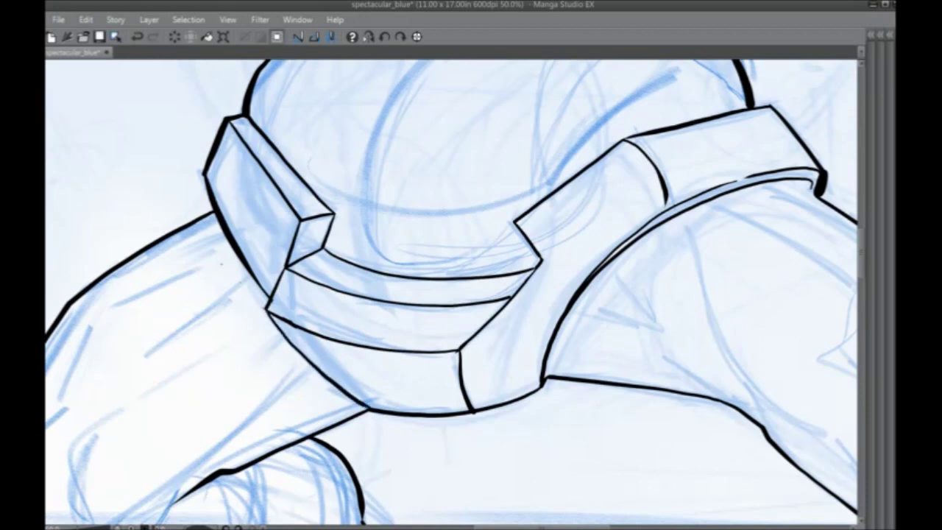
scroll(228, 250, down, 2)
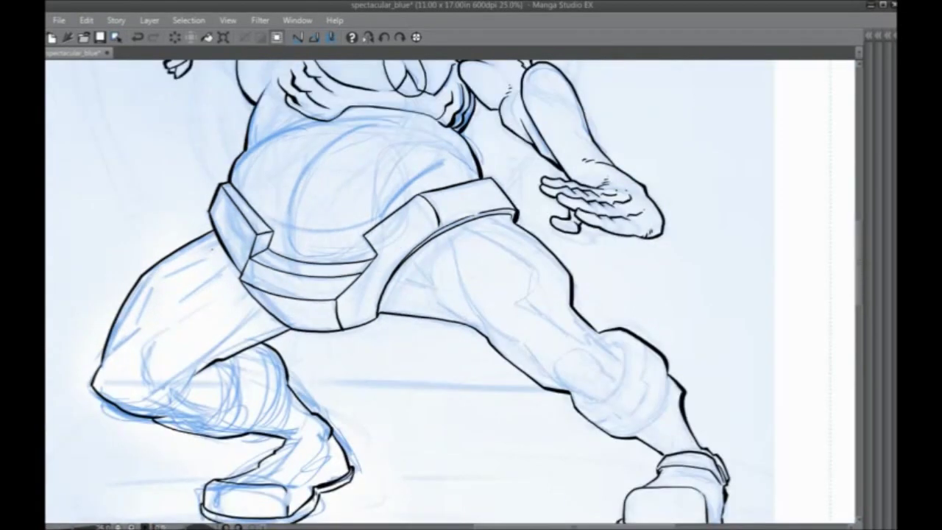